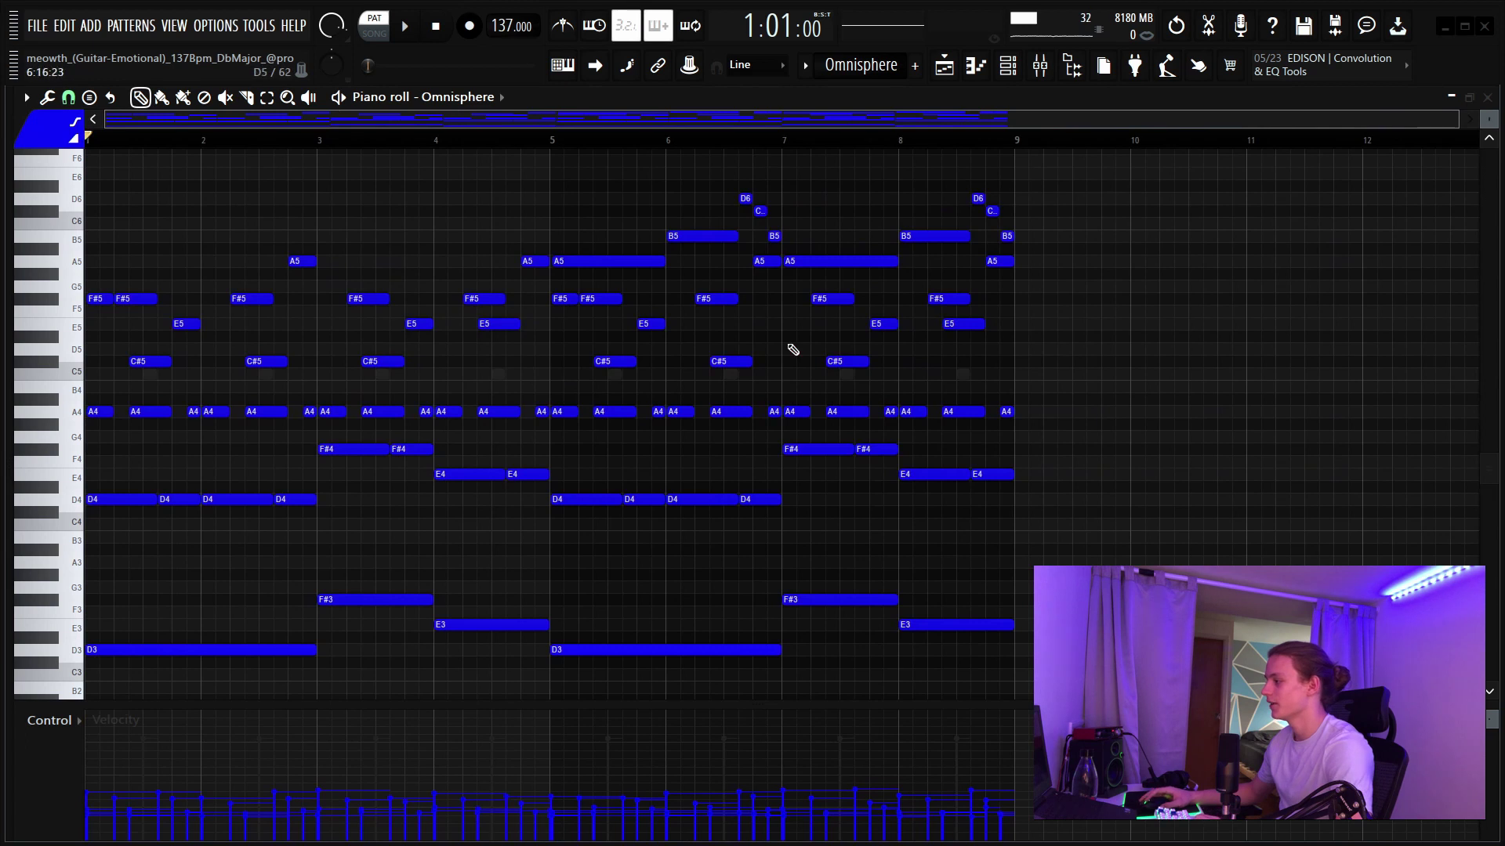
- Highlight the A4 and C#5 notes and the upper melody notes in bars 1 to 4 to examine them
{"action": "scroll", "coordinate": [487, 141], "scroll_direction": "up", "scroll_amount": 2}
{"action": "left_click_drag", "start_coordinate": [1396, 345], "coordinate": [46, 428]}
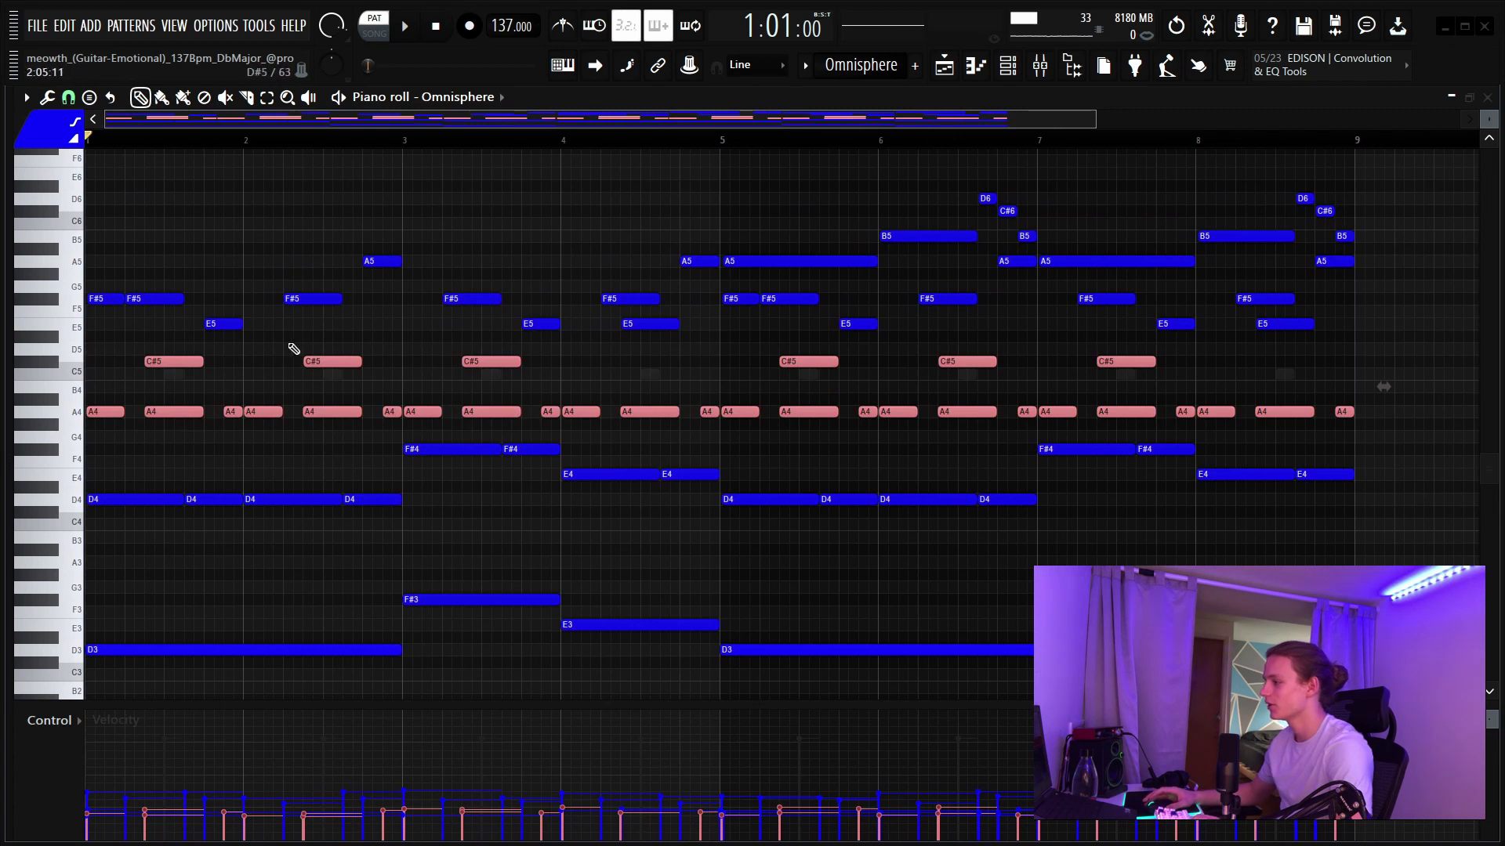
{"action": "left_click_drag", "start_coordinate": [154, 282], "coordinate": [362, 317]}
{"action": "left_click_drag", "start_coordinate": [393, 242], "coordinate": [179, 332]}
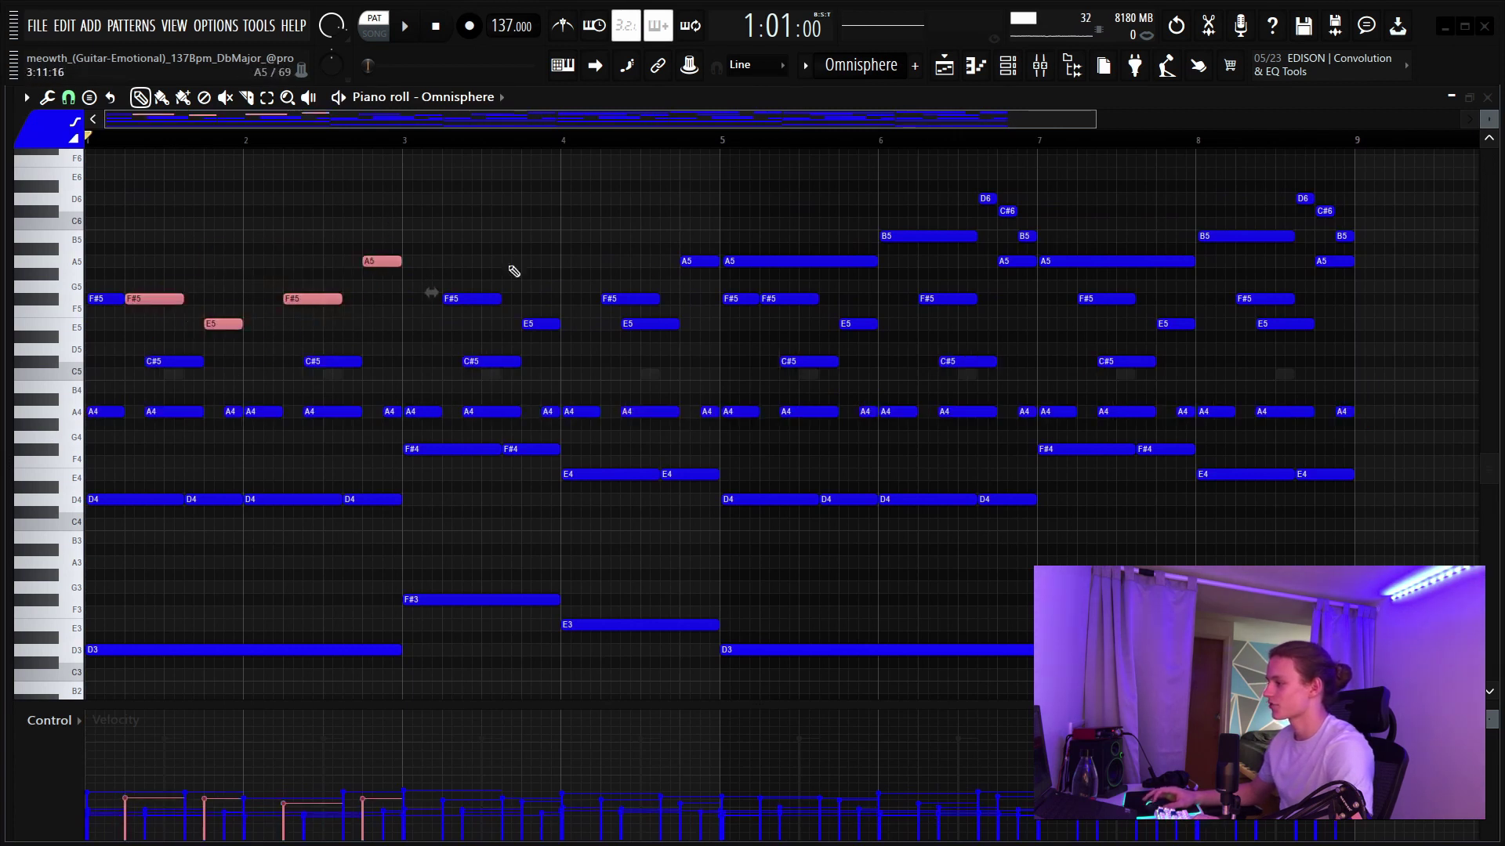
{"action": "left_click_drag", "start_coordinate": [688, 242], "coordinate": [448, 328]}
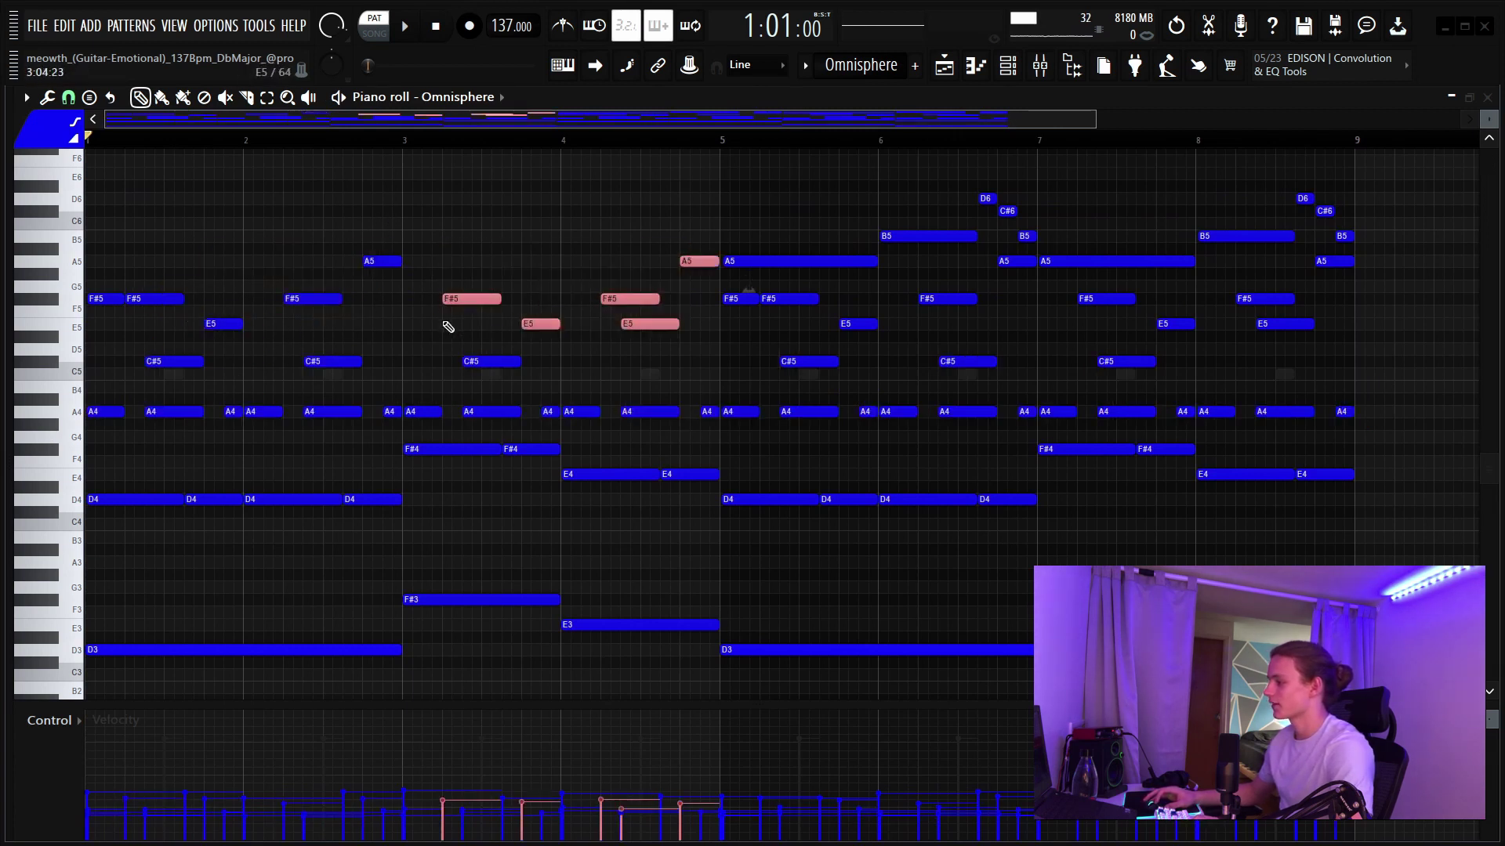
{"action": "left_click", "coordinate": [636, 320]}
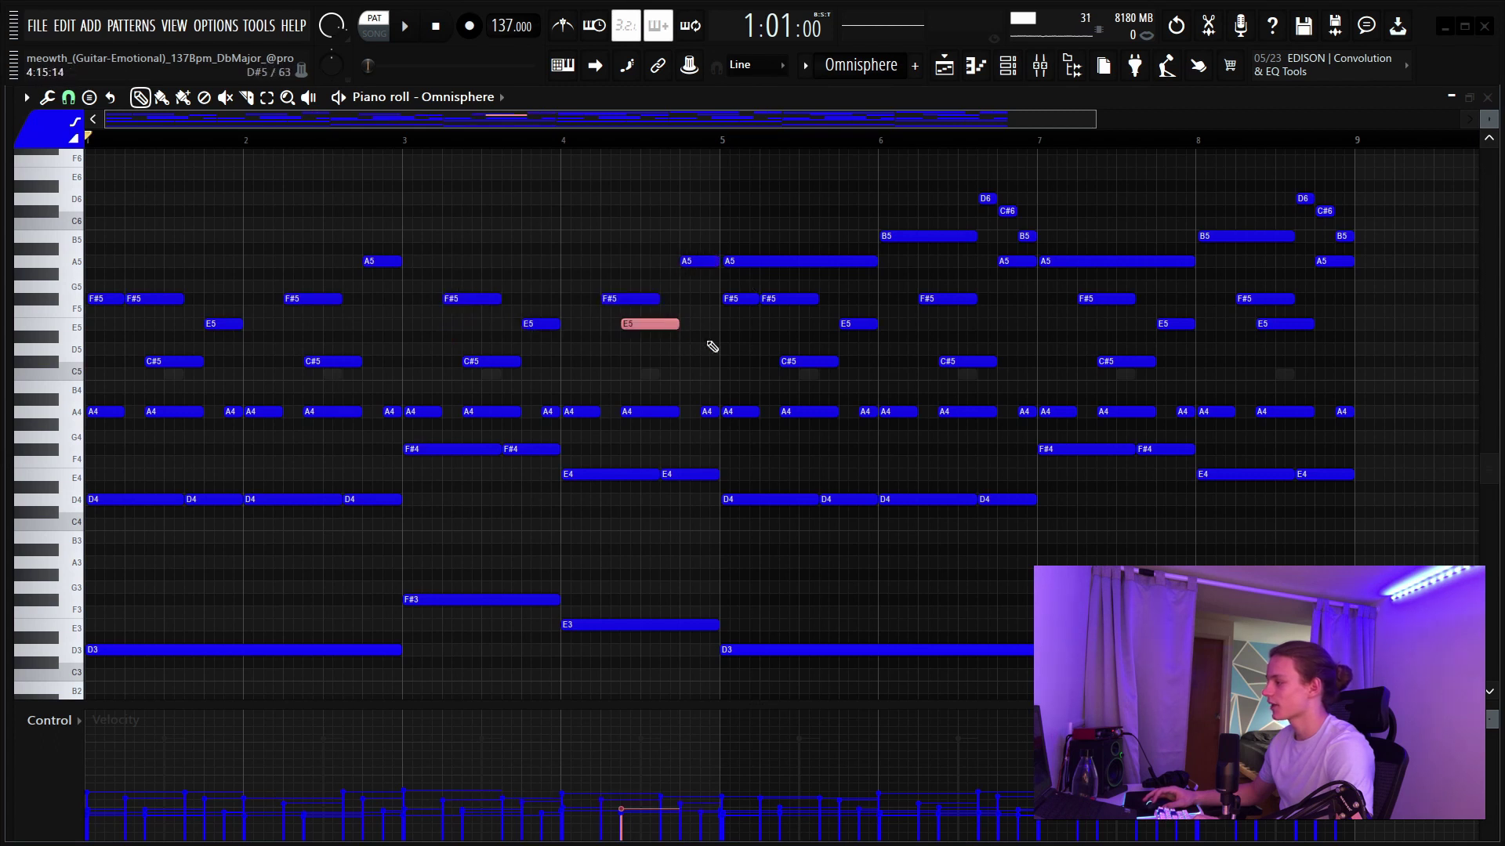
- Examine the high melody notes from A5 up to D6 in bars 5 to 8
{"action": "left_click_drag", "start_coordinate": [755, 241], "coordinate": [775, 259]}
{"action": "left_click_drag", "start_coordinate": [881, 220], "coordinate": [901, 239]}
{"action": "left_click_drag", "start_coordinate": [985, 170], "coordinate": [1046, 244]}
{"action": "left_click_drag", "start_coordinate": [1109, 254], "coordinate": [1122, 271]}
{"action": "left_click_drag", "start_coordinate": [1262, 224], "coordinate": [1280, 246]}
{"action": "left_click_drag", "start_coordinate": [1307, 182], "coordinate": [1353, 243]}
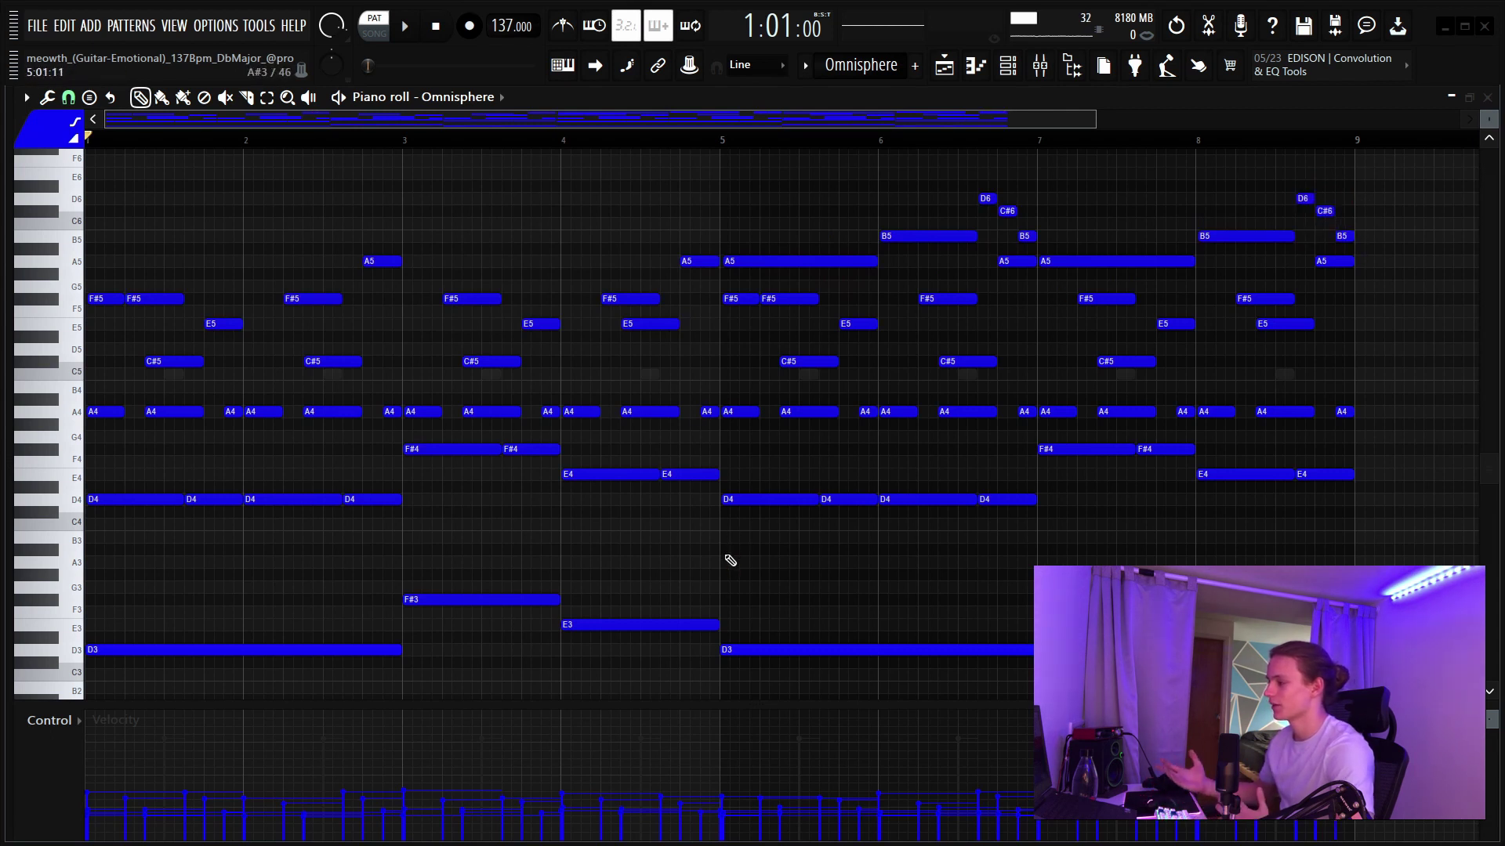
- Shrink the velocity lane below the piano roll to enlarge the note area
{"action": "scroll", "coordinate": [198, 138], "scroll_direction": "down", "scroll_amount": 3}
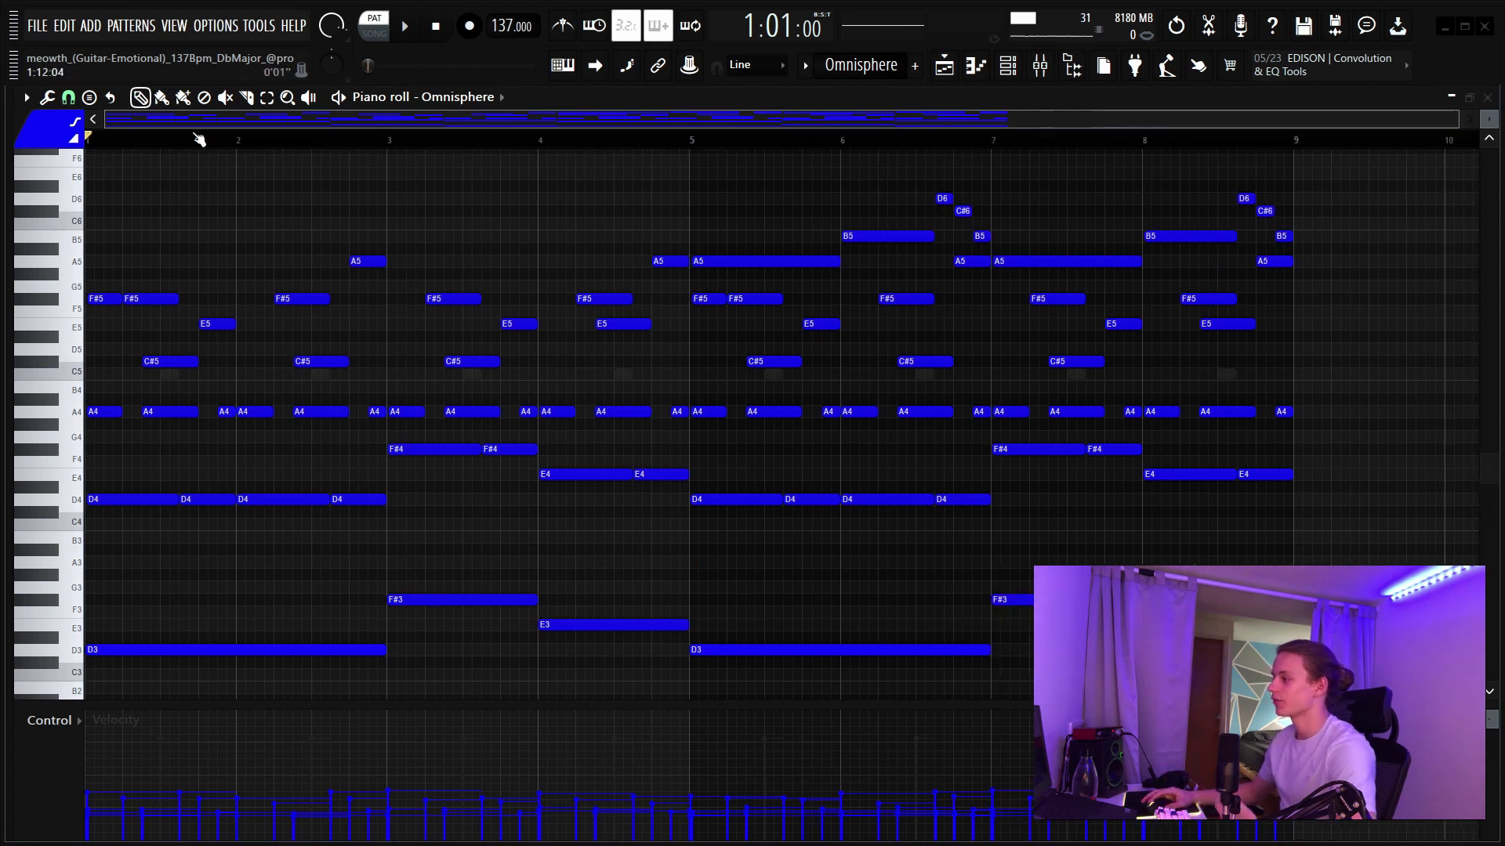
{"action": "left_click_drag", "start_coordinate": [410, 708], "coordinate": [471, 793]}
{"action": "scroll", "coordinate": [352, 143], "scroll_direction": "up", "scroll_amount": 3}
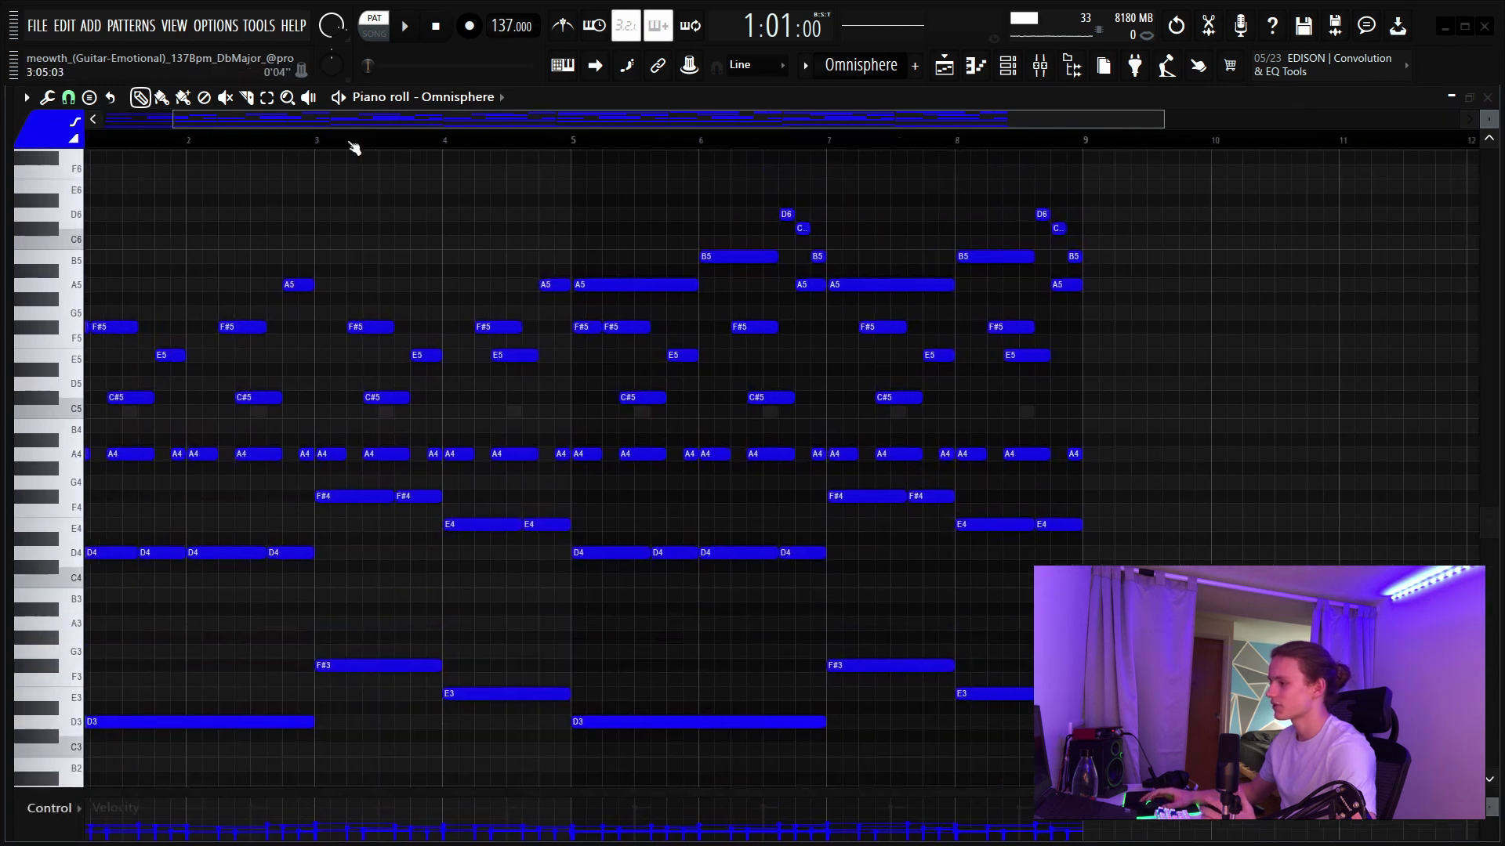
- Check the channel rack briefly and play back the full eight-bar Omnisphere pattern
{"action": "left_click", "coordinate": [1007, 66]}
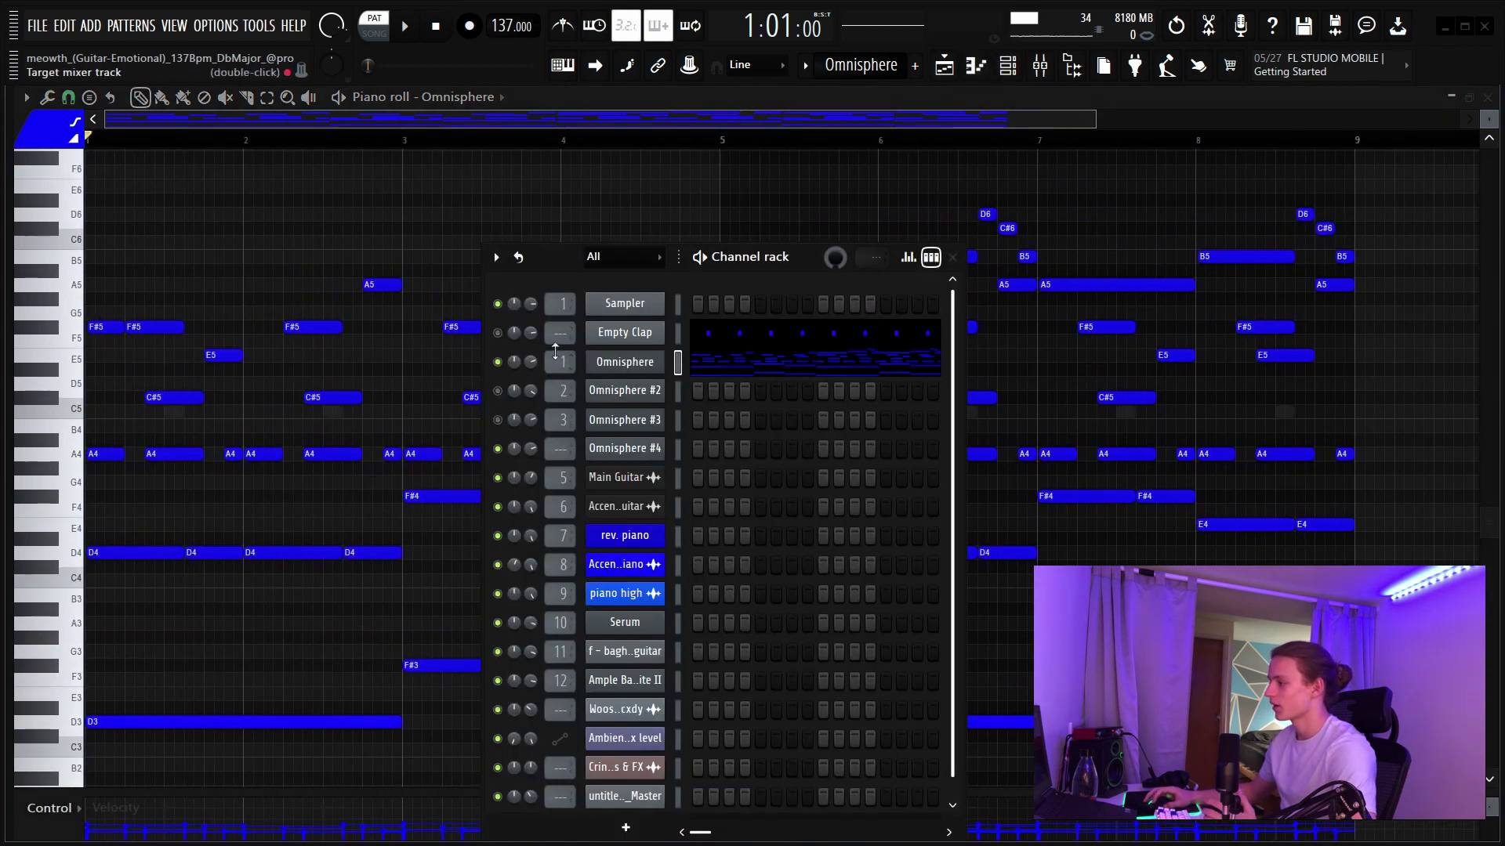
{"action": "key", "text": "F6"}
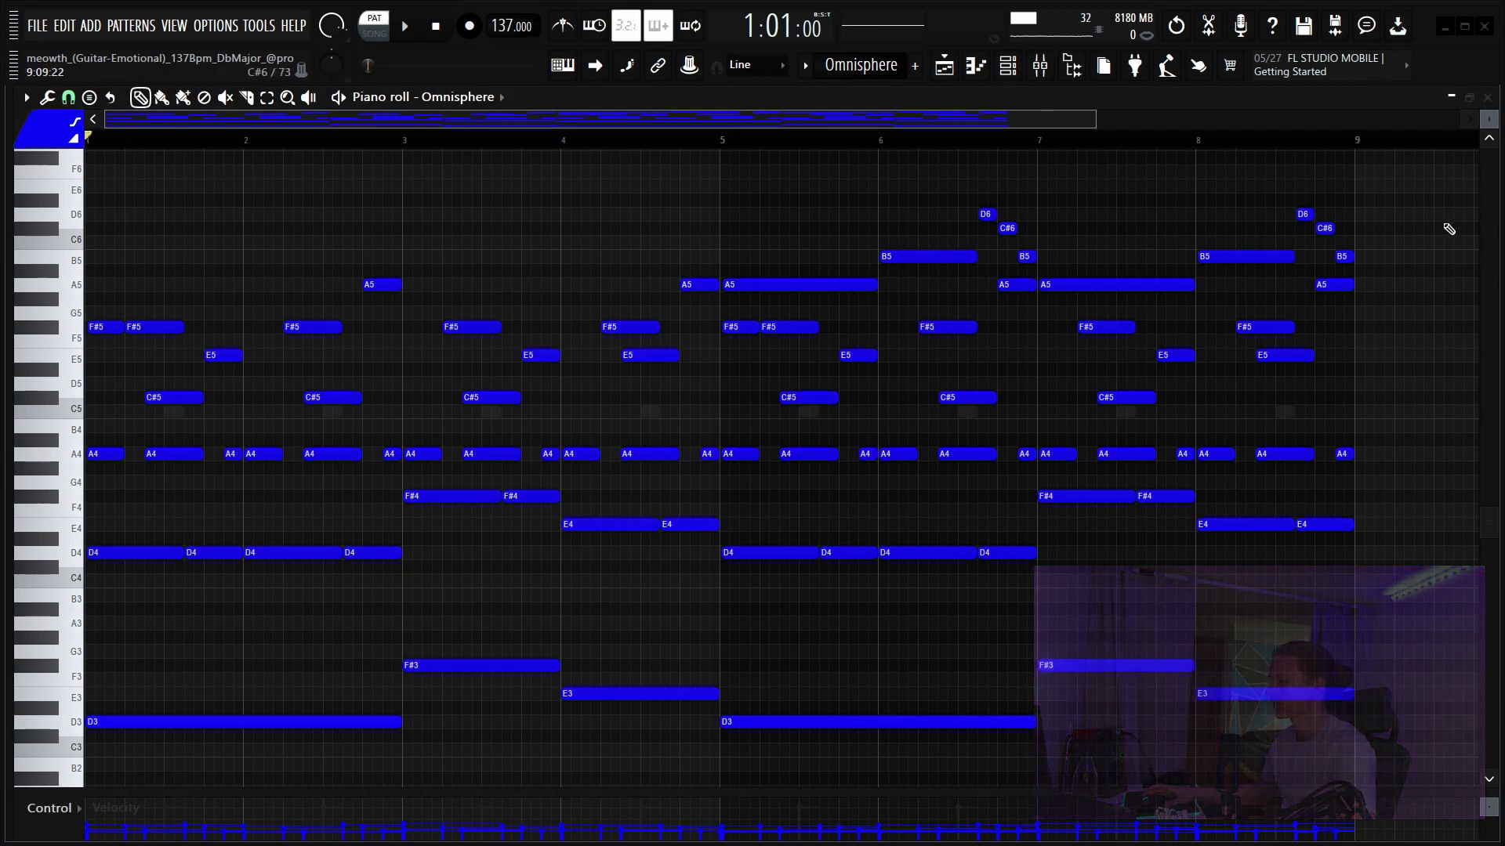
{"action": "key", "text": "space"}
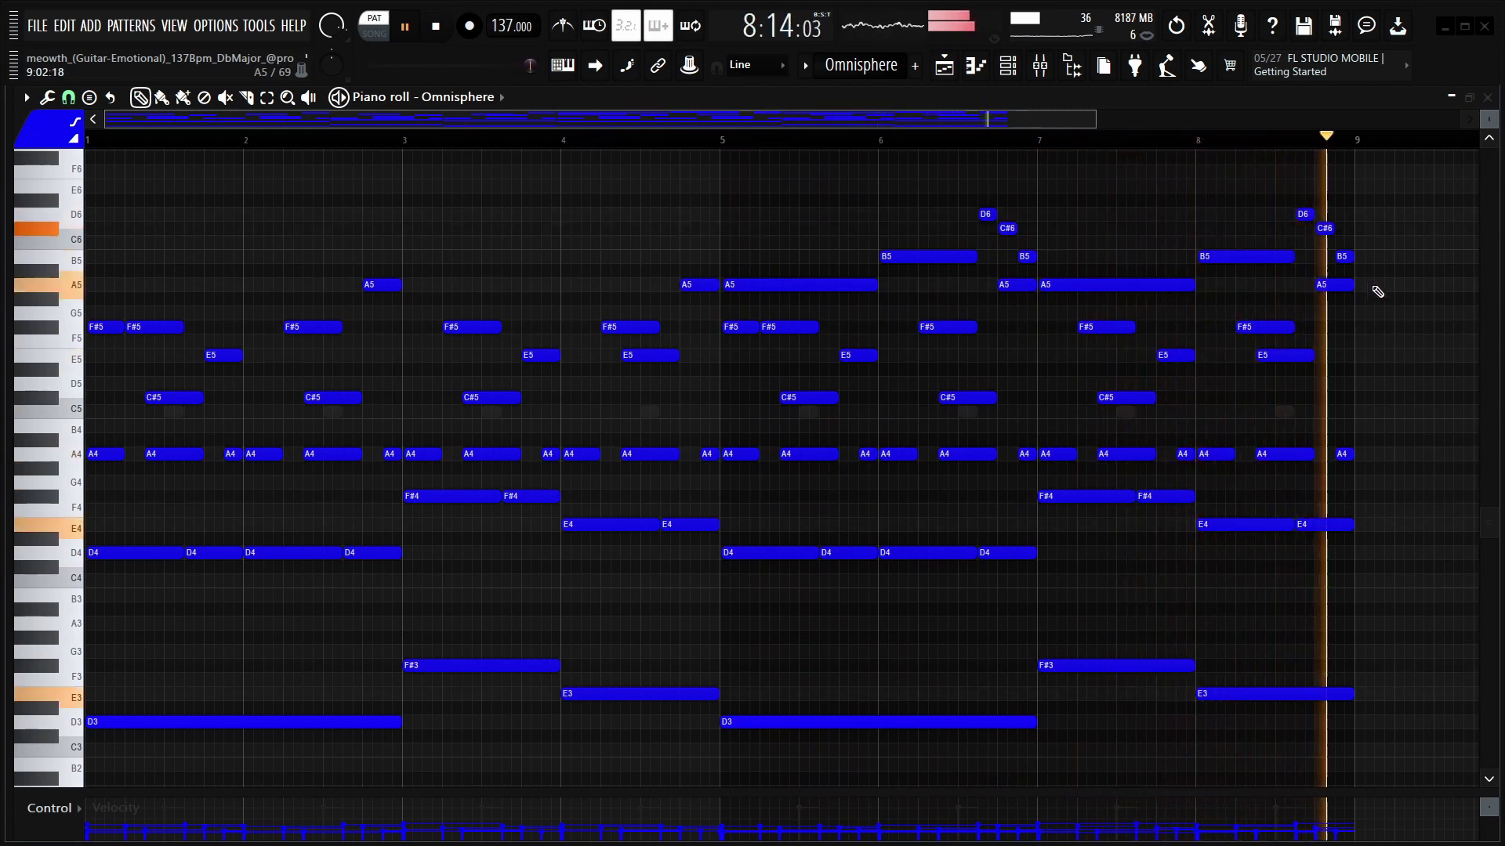
{"action": "key", "text": "space"}
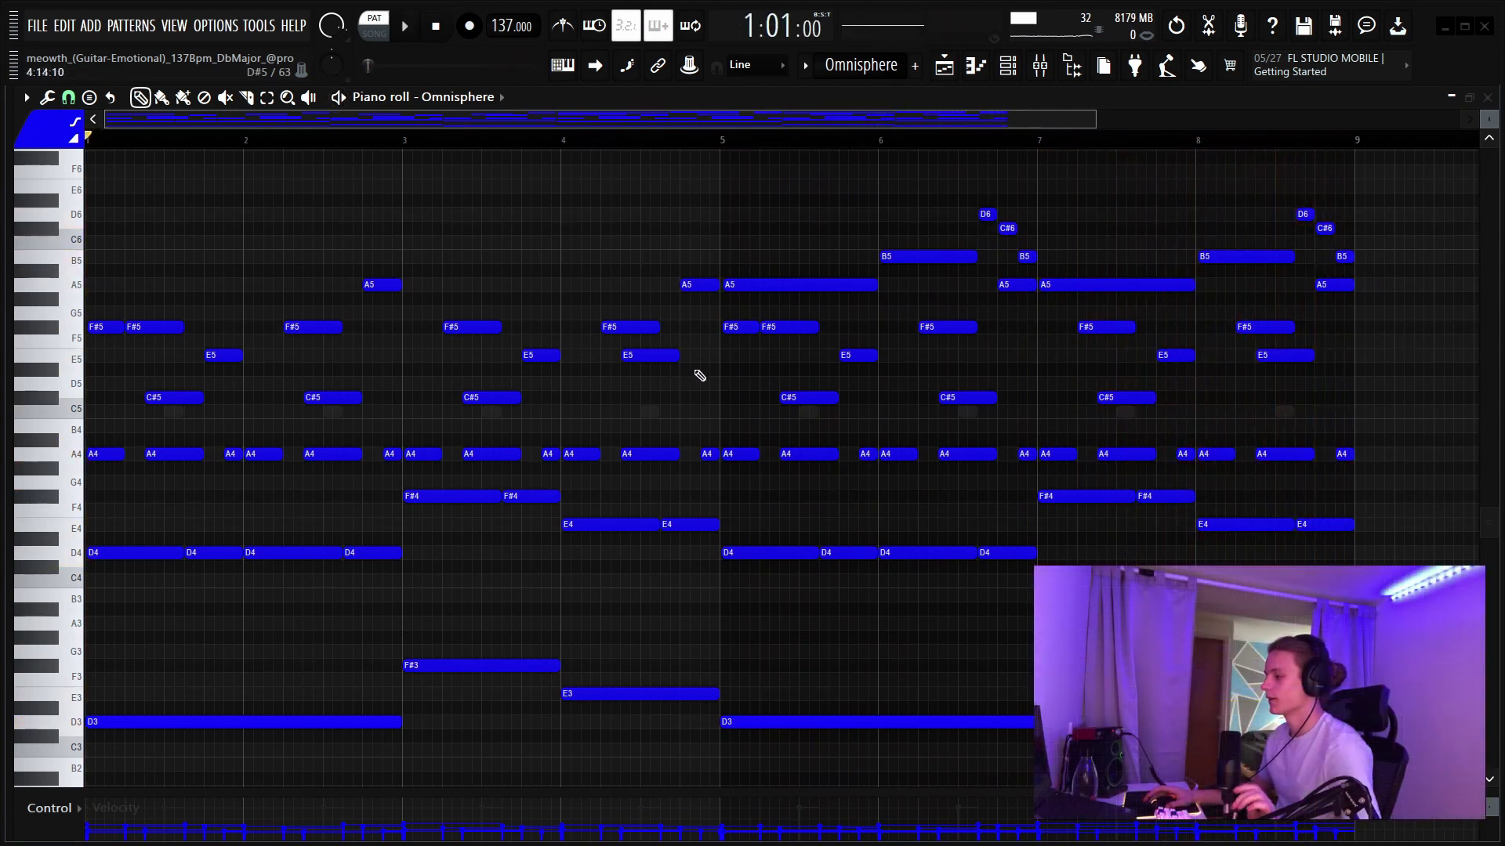
- Highlight all A4 notes and the lower D4, E4 and F#4 notes across the eight bars to examine them
{"action": "left_click", "coordinate": [69, 455], "text": "ctrl"}
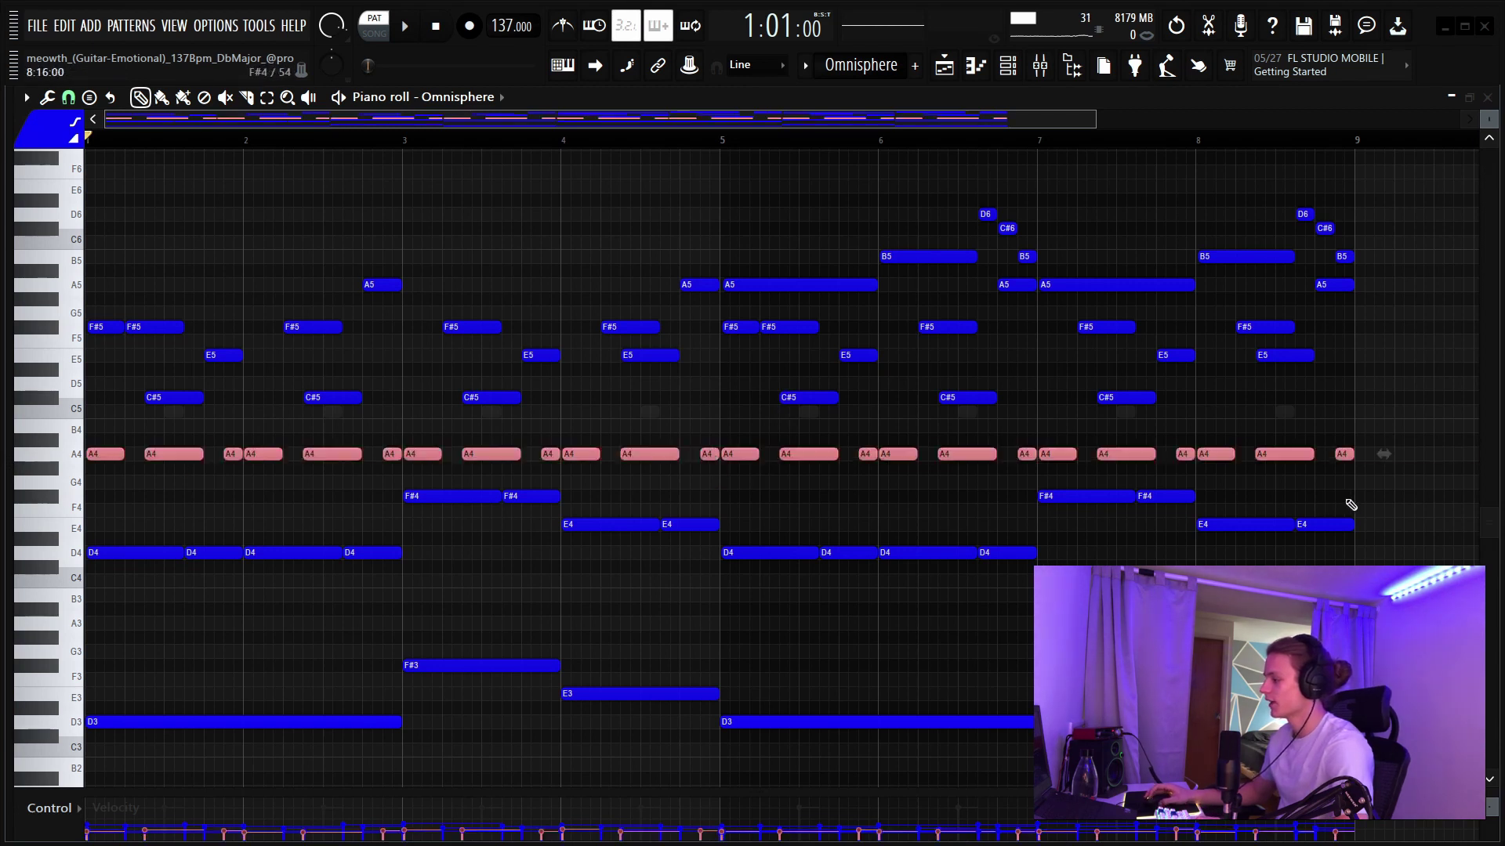
{"action": "left_click_drag", "start_coordinate": [1349, 504], "coordinate": [136, 597]}
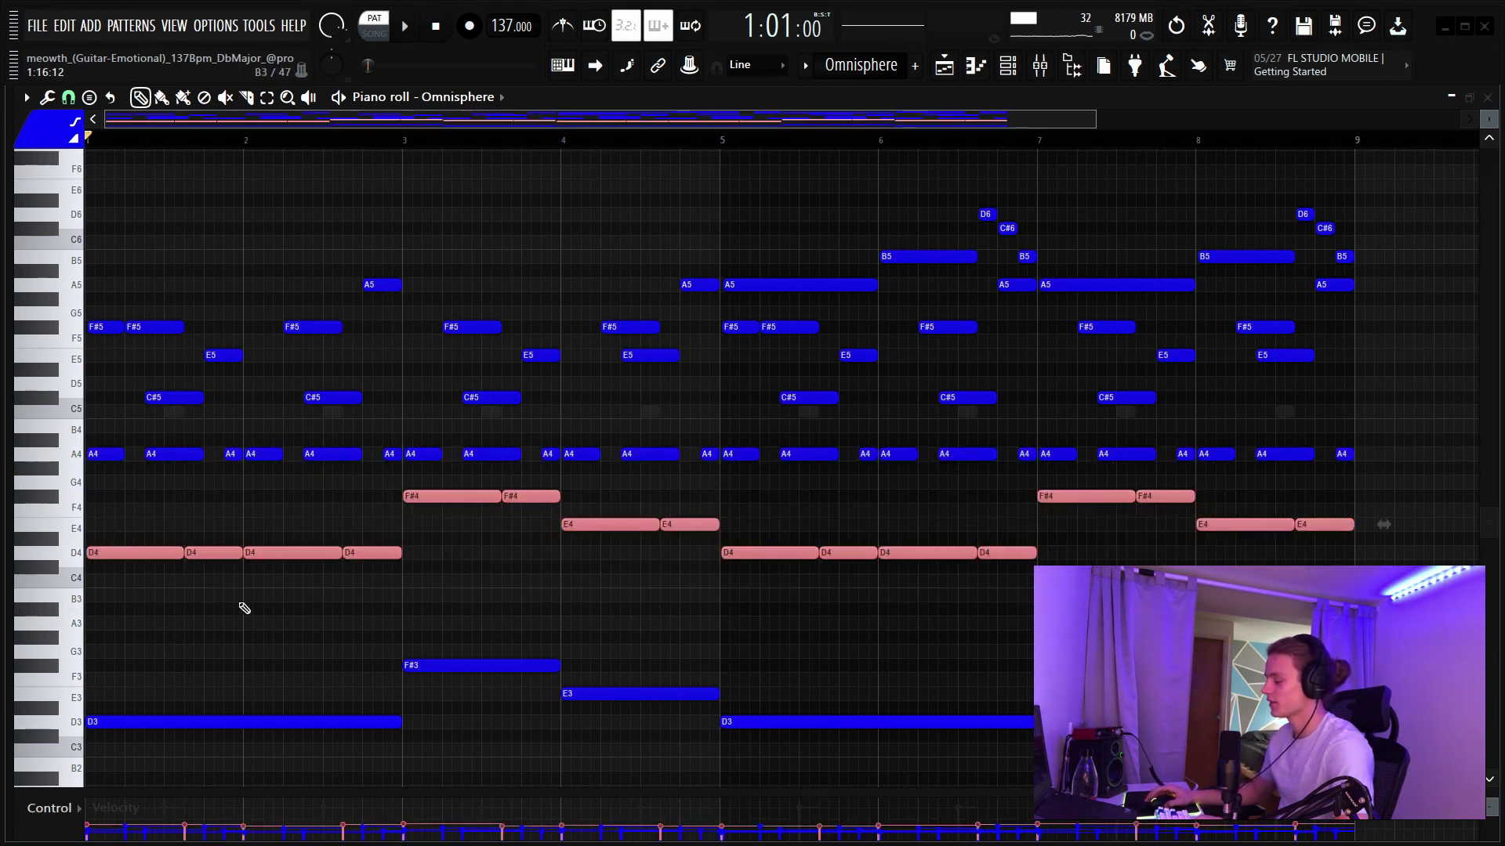
{"action": "left_click", "coordinate": [245, 608]}
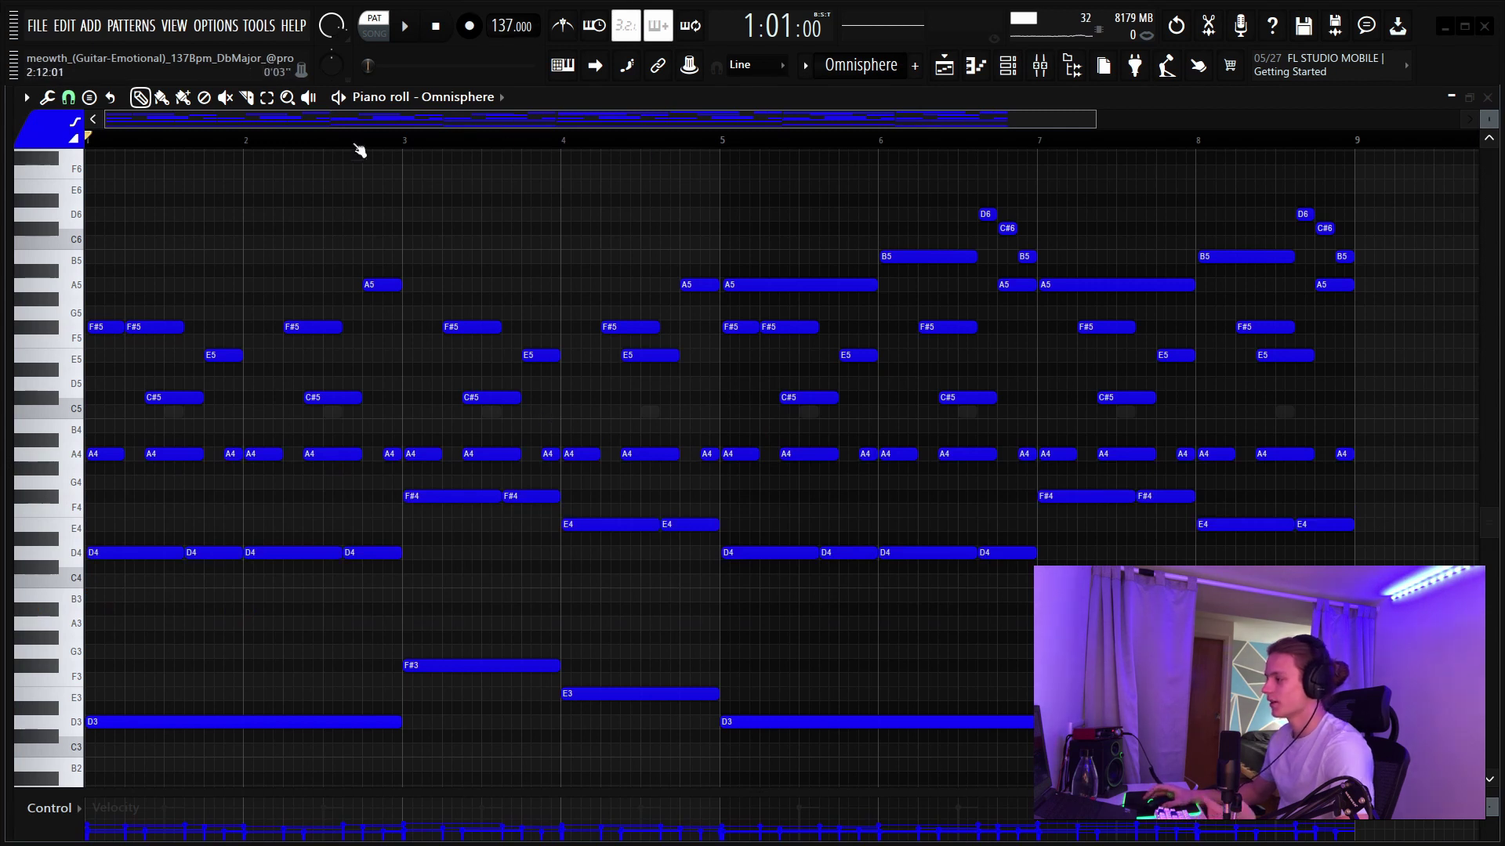
{"action": "scroll", "coordinate": [358, 146], "scroll_direction": "up", "scroll_amount": 4}
{"action": "scroll", "coordinate": [233, 147], "scroll_direction": "down", "scroll_amount": 5}
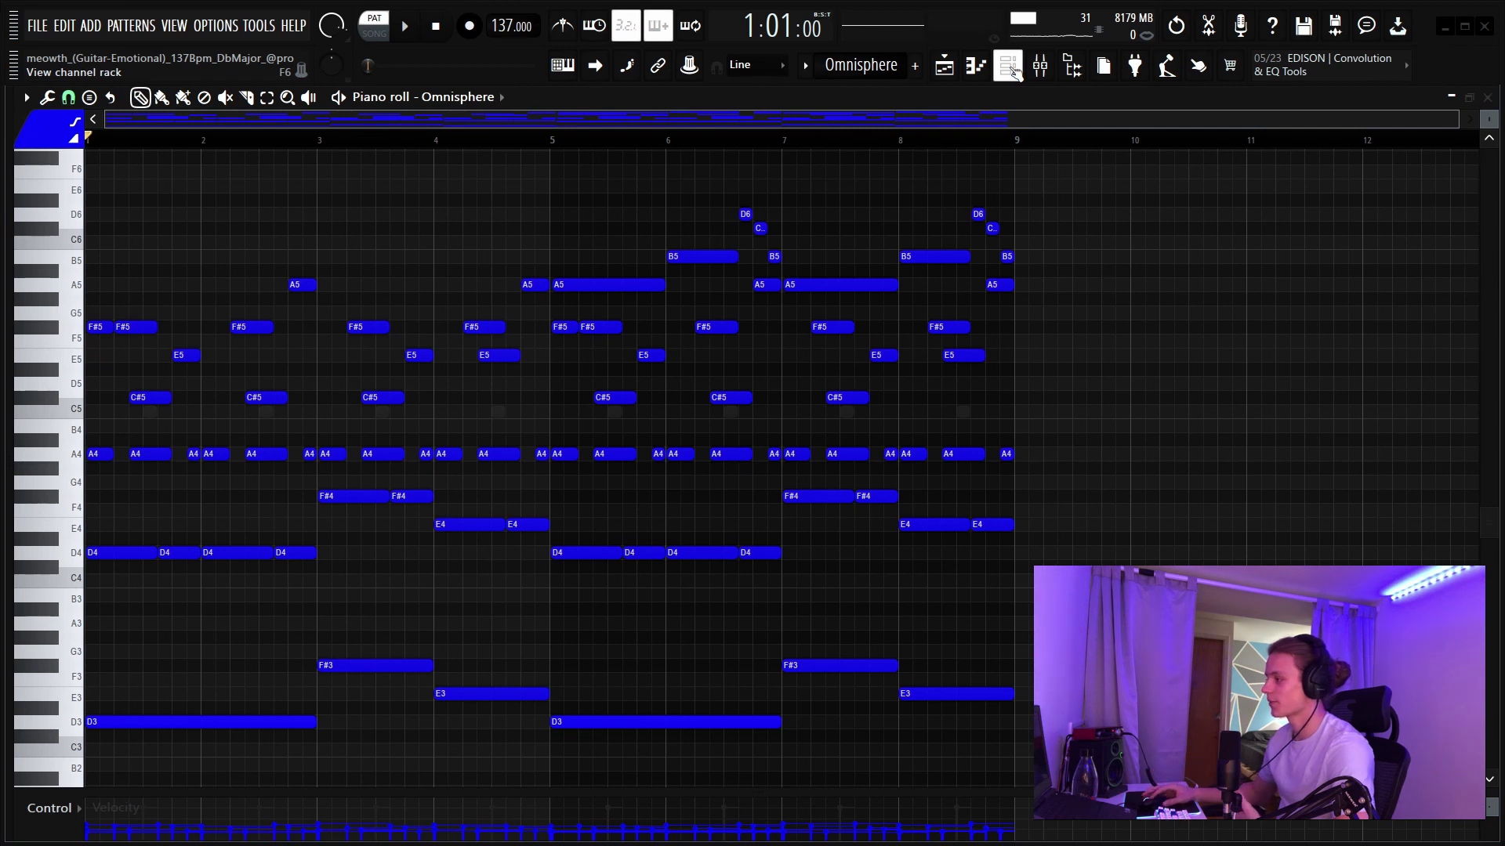
- Unmute and select the Empty Clap channel in the channel rack and play the melody with the clap
{"action": "left_click", "coordinate": [1013, 71]}
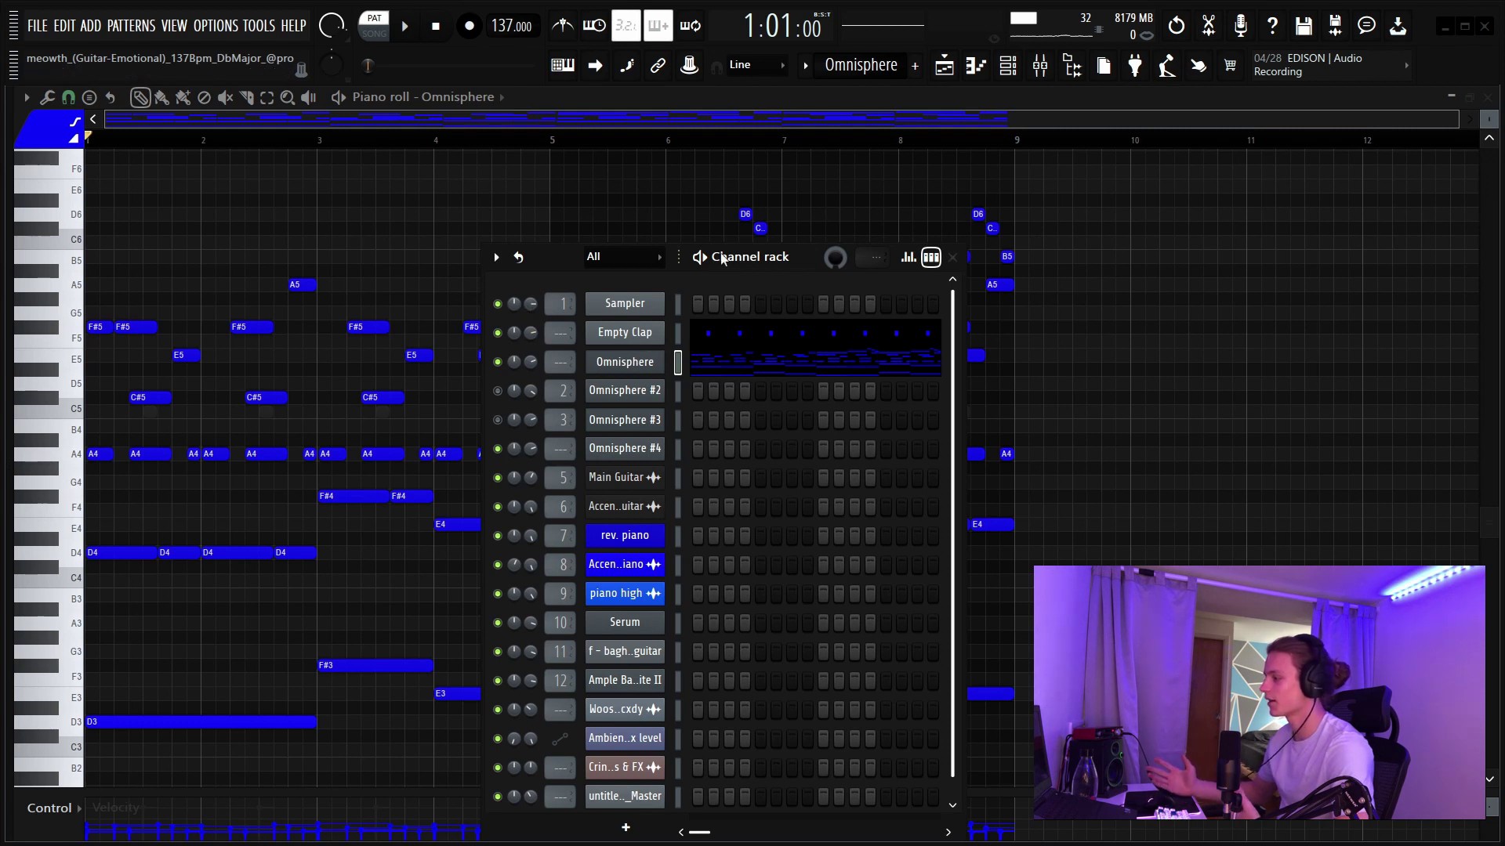
{"action": "right_click", "coordinate": [662, 334]}
{"action": "left_click_drag", "start_coordinate": [815, 261], "coordinate": [798, 237]}
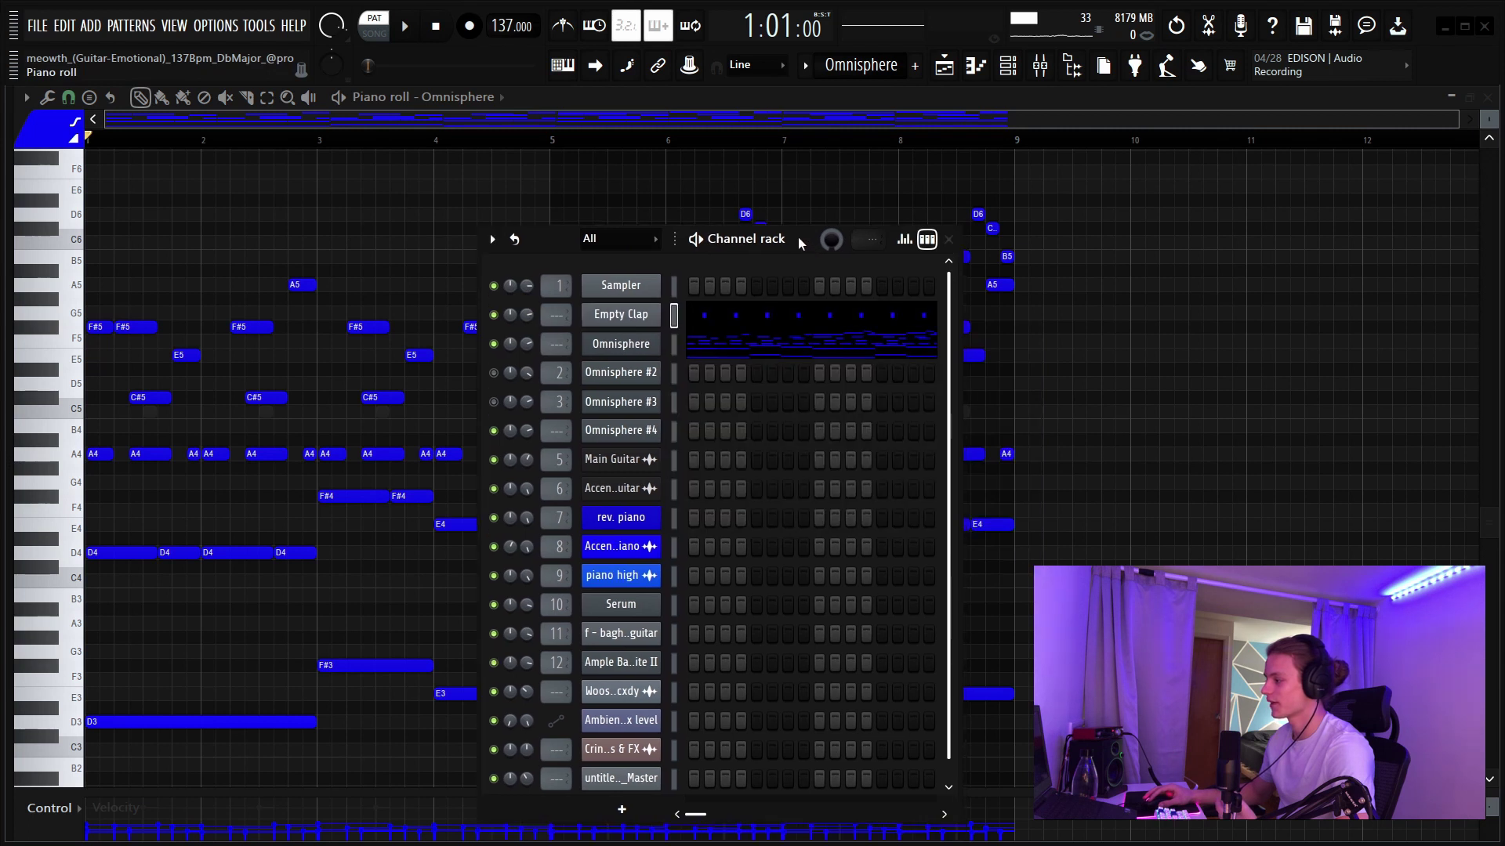
{"action": "key", "text": "space"}
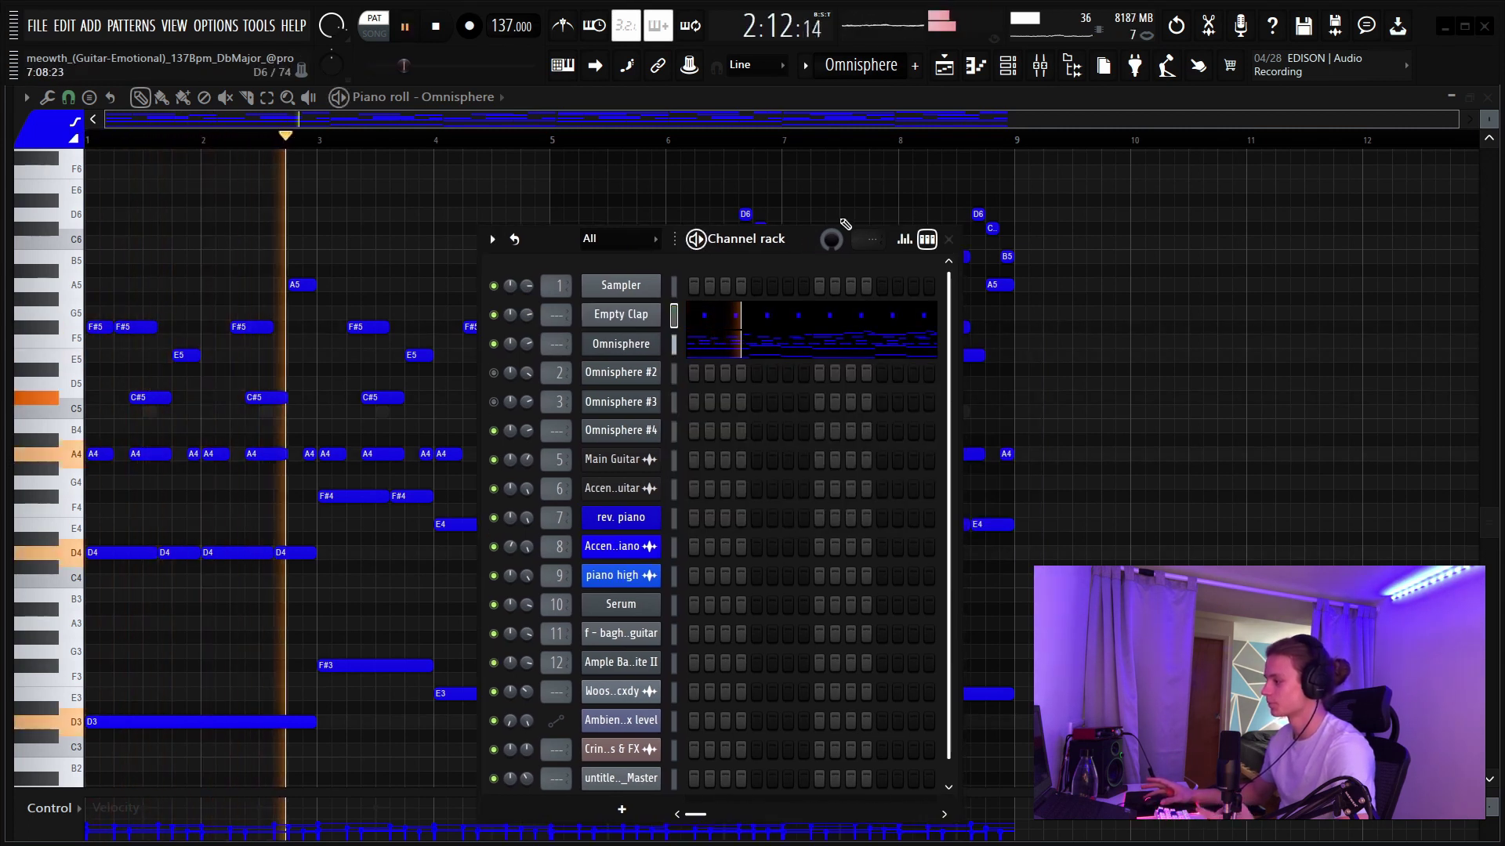
{"action": "key", "text": "space"}
- Load the !Clap Midi 2 pattern from the drum kit's Claps folder into the Empty Clap channel
{"action": "left_click_drag", "start_coordinate": [8, 357], "coordinate": [269, 365]}
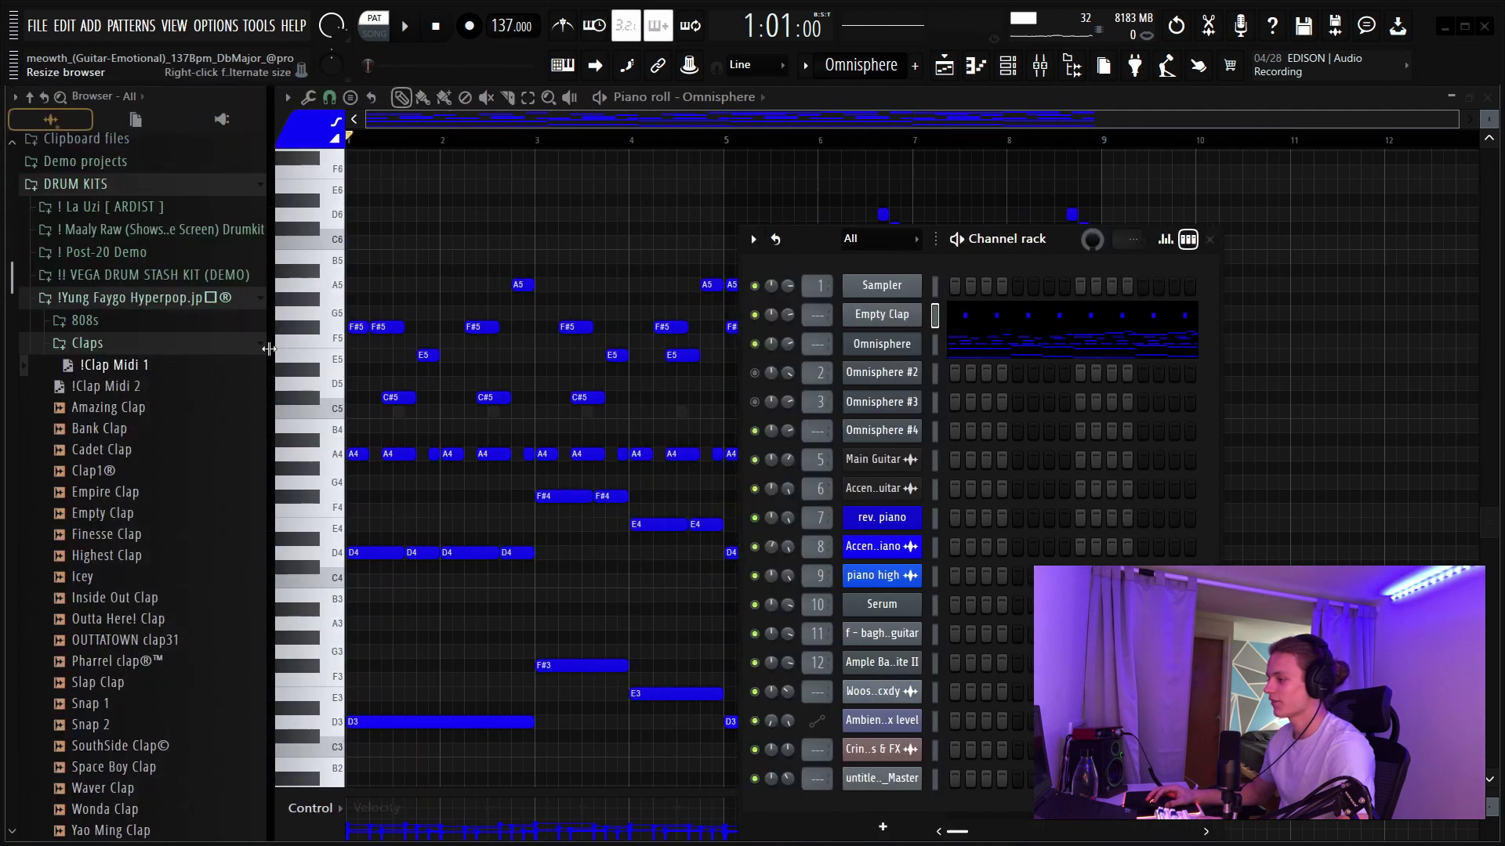
{"action": "left_click", "coordinate": [126, 386]}
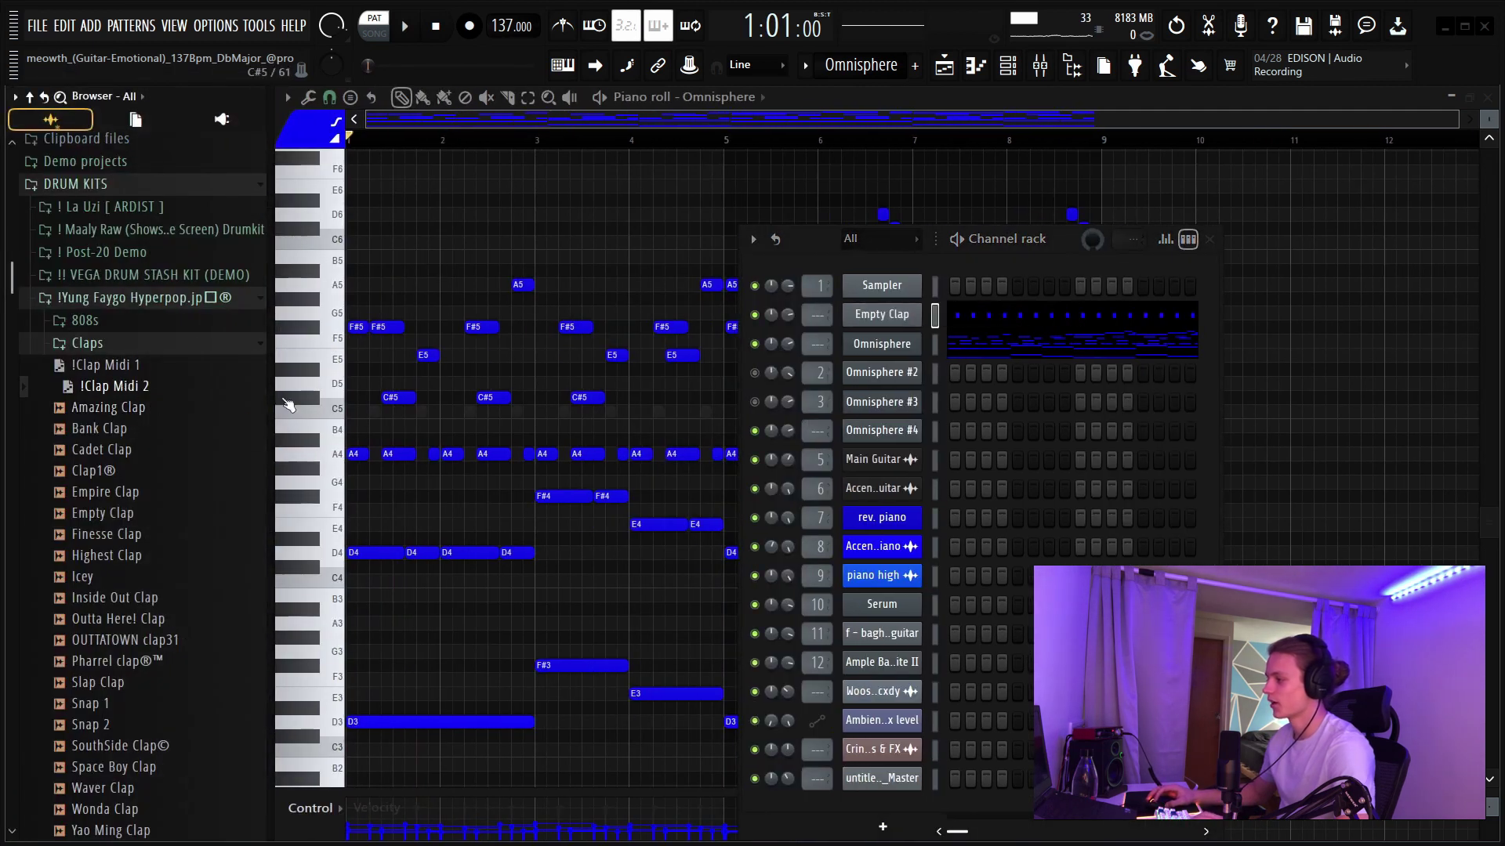
{"action": "right_click", "coordinate": [270, 402]}
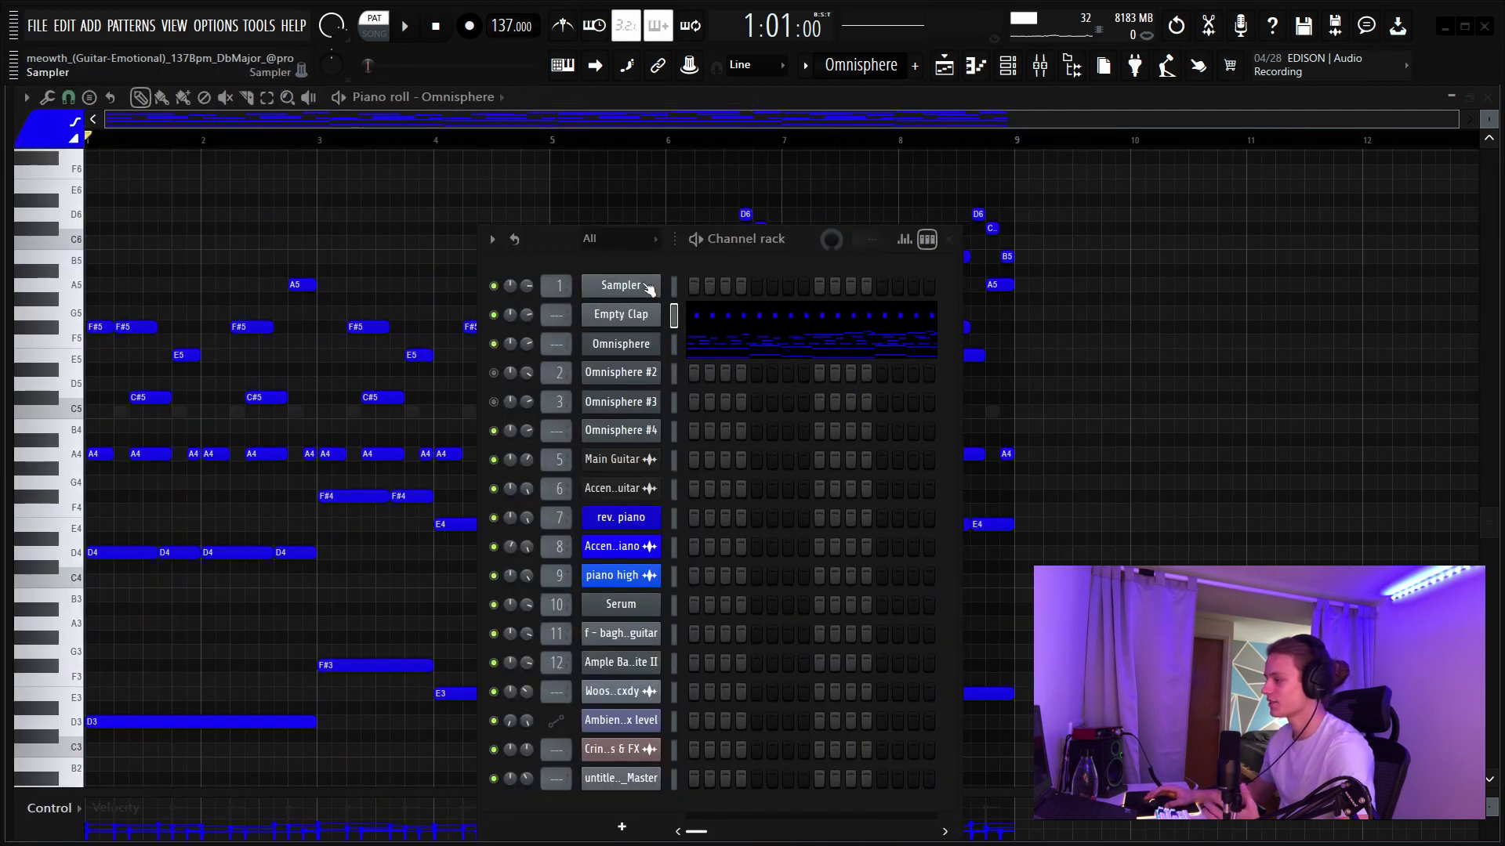
- Play the melody with the new clap pattern and mute the Empty Clap channel
{"action": "key", "text": "space"}
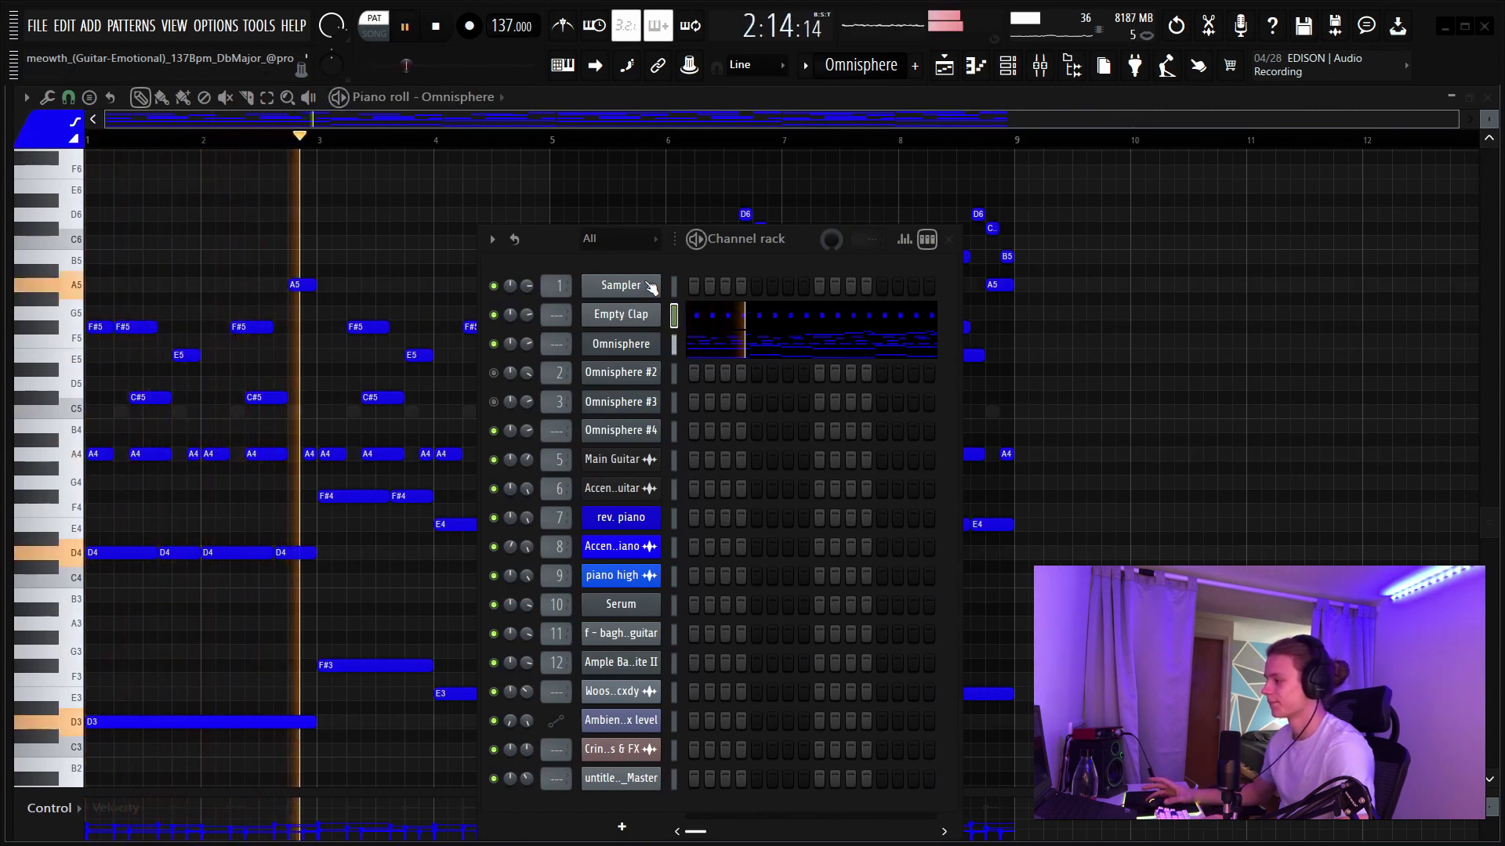
{"action": "key", "text": "space"}
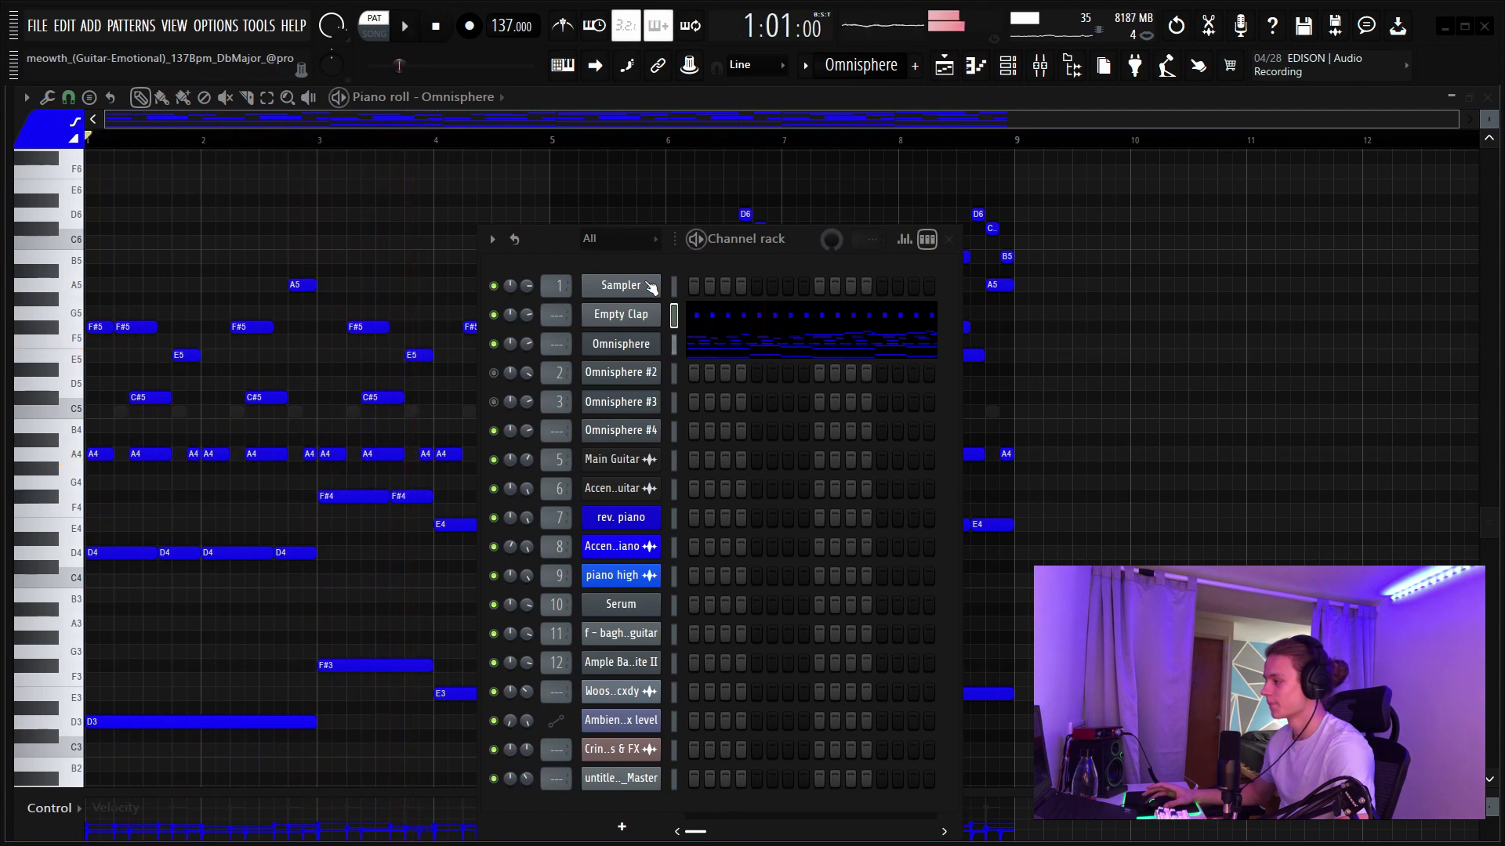
{"action": "left_click", "coordinate": [492, 317]}
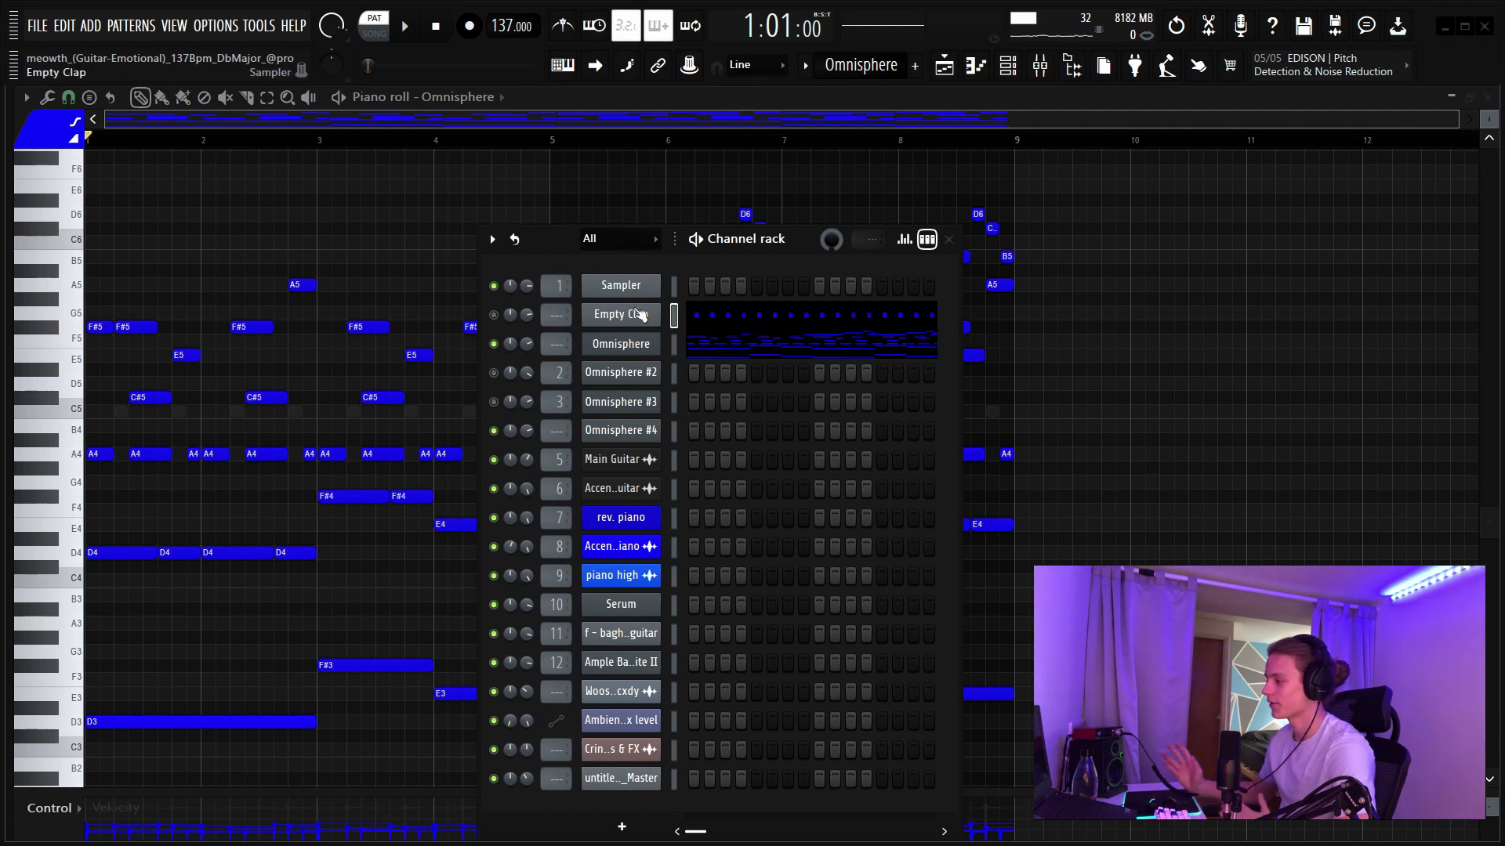
- Enable Guitar Rig 5 on mixer Insert 1 and review its Clean Break preset and the Fruity Reeverb 2 settings
{"action": "key", "text": "F9"}
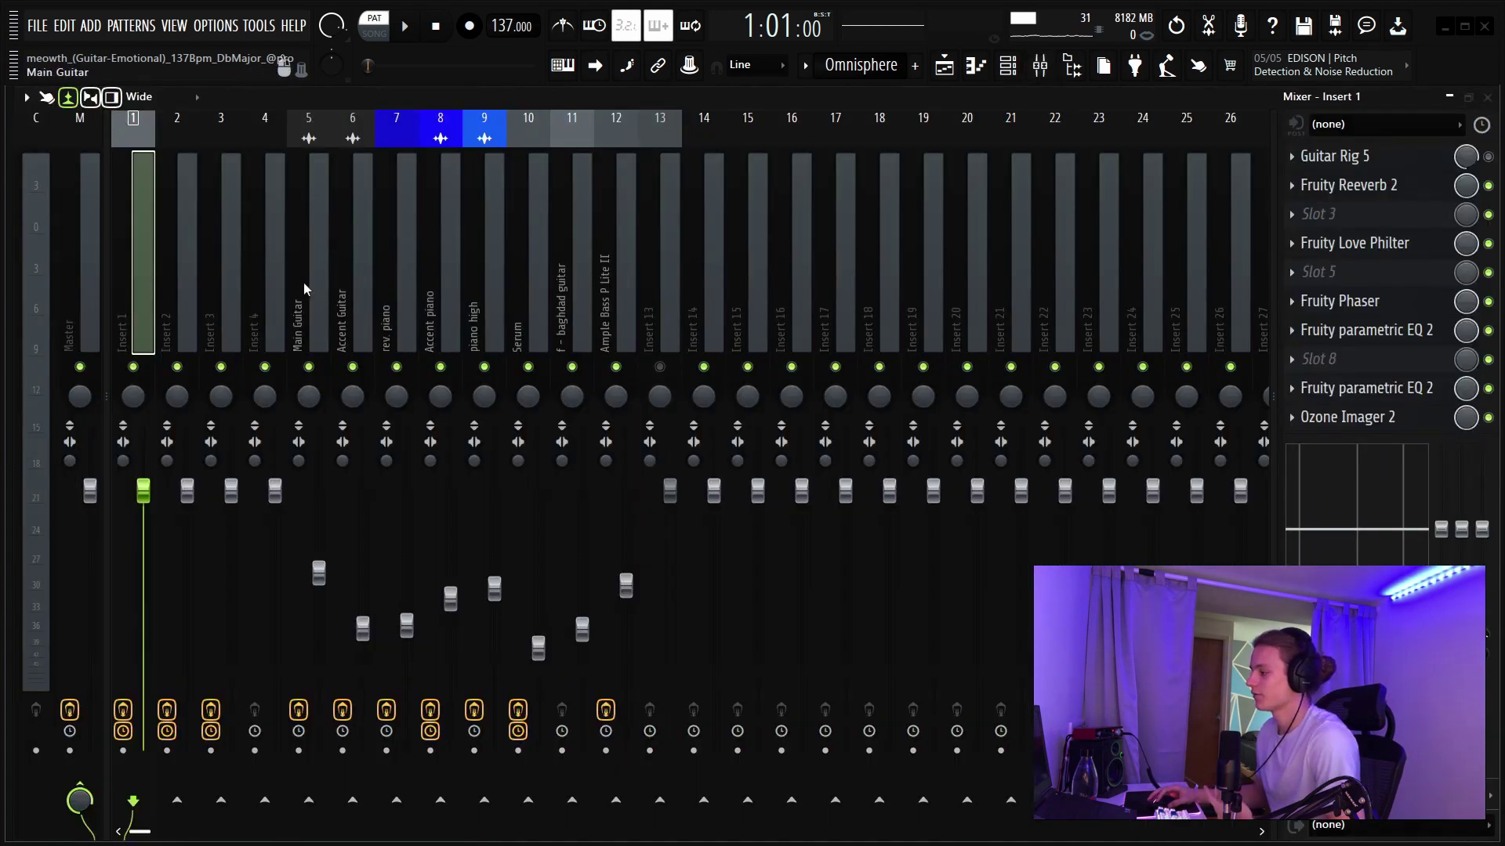
{"action": "left_click", "coordinate": [1395, 157]}
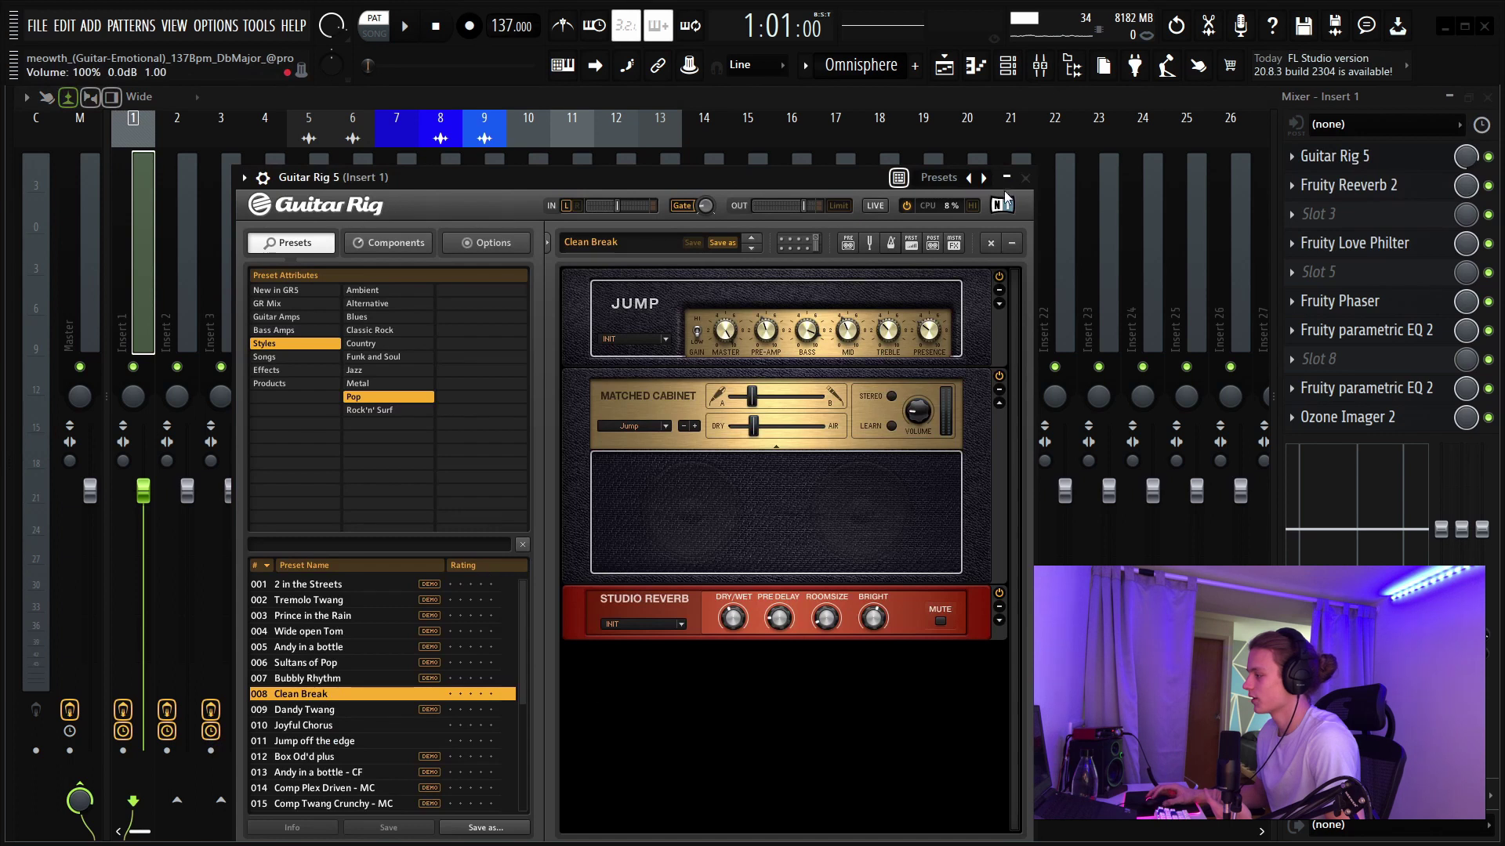
{"action": "left_click", "coordinate": [1027, 178]}
{"action": "left_click", "coordinate": [1438, 186]}
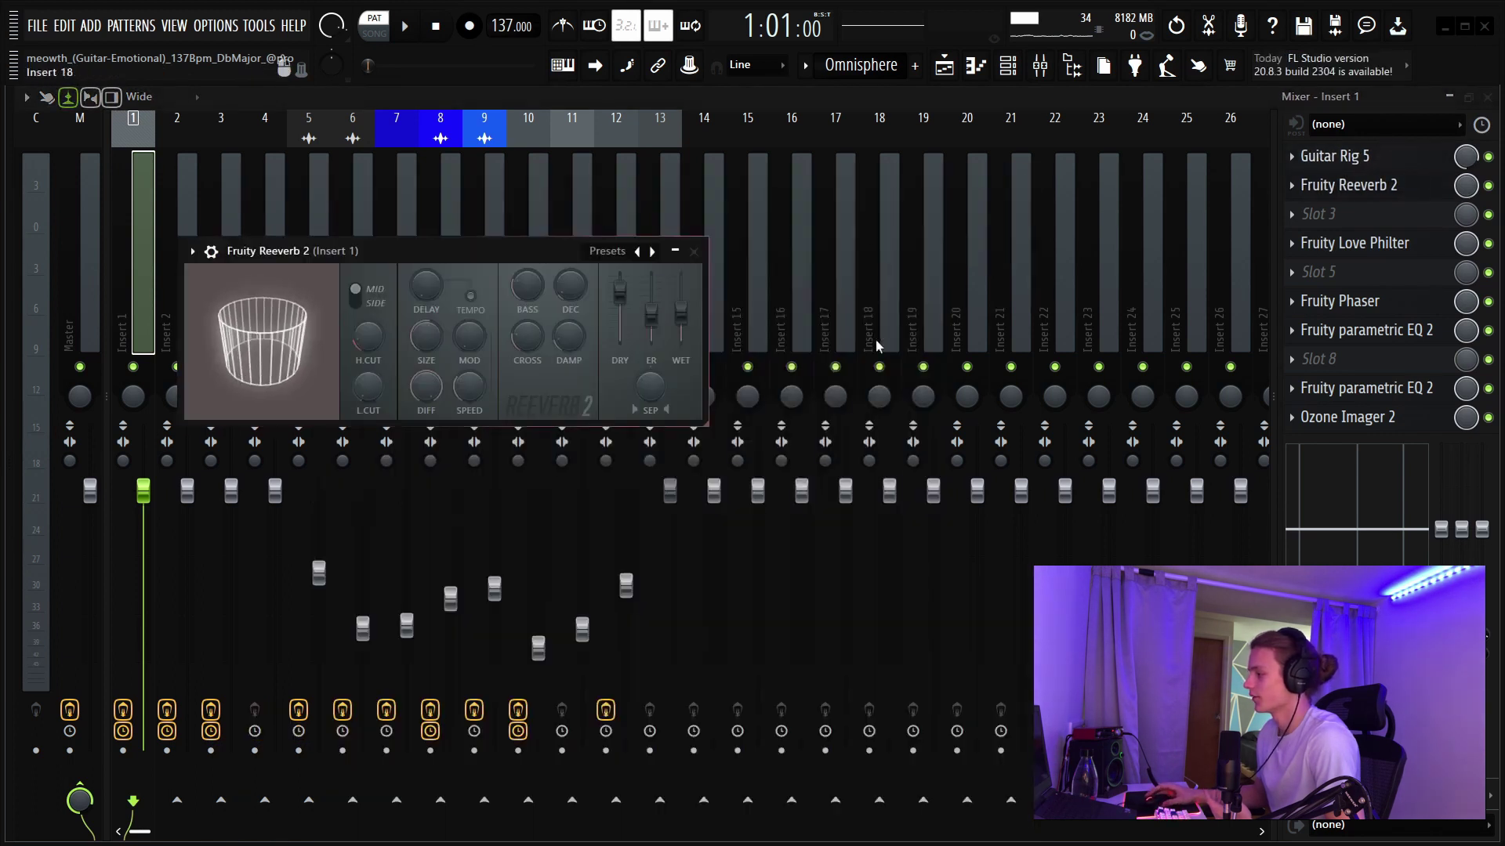
{"action": "left_click", "coordinate": [693, 251]}
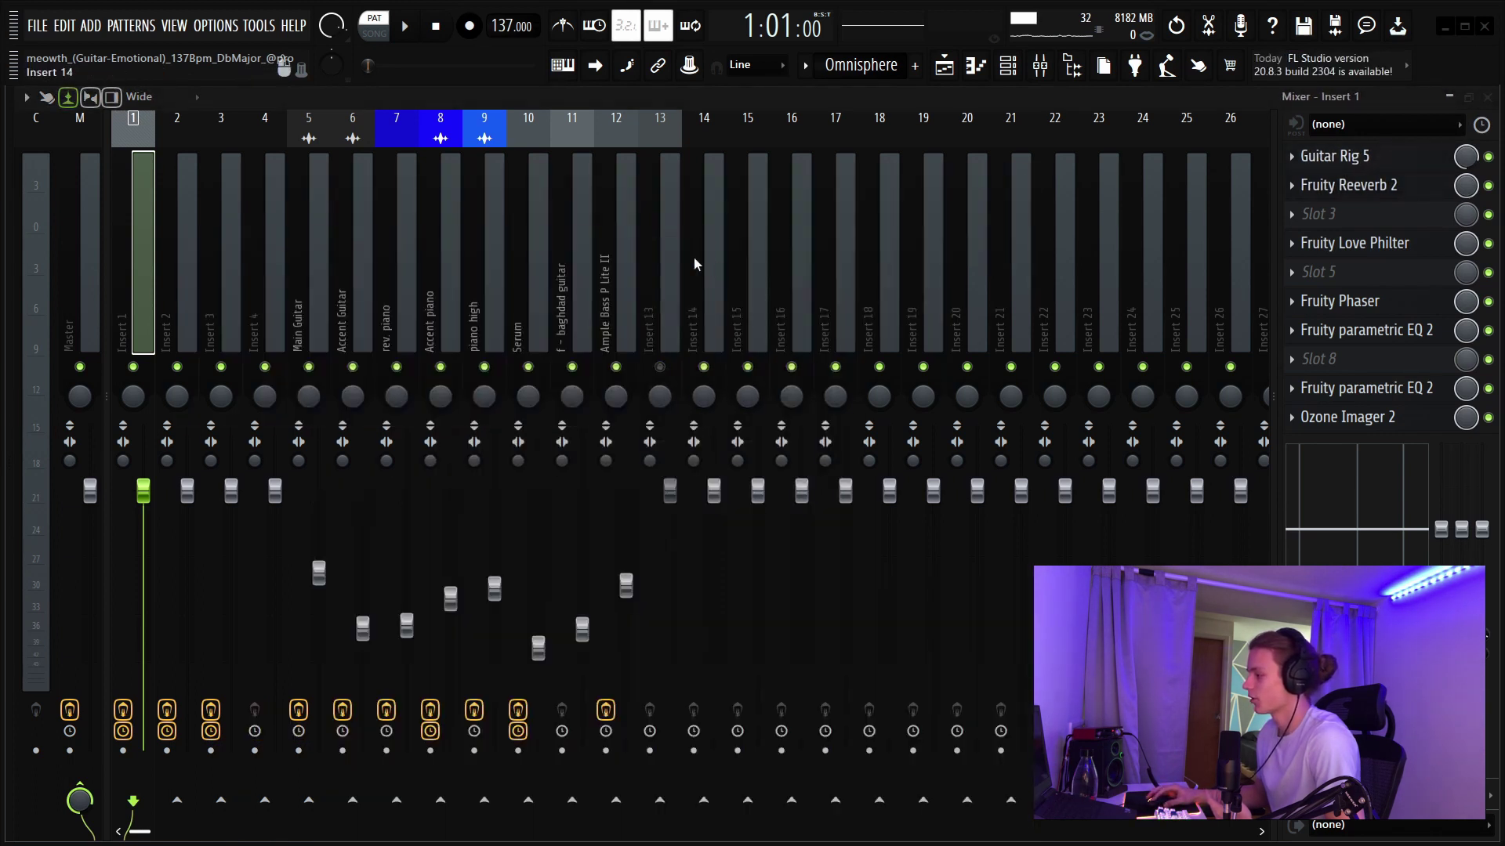
- Review Fruity Love Philter and the slot 9 parametric EQ 2, and disable Fruity Phaser and the slot 7 EQ on Insert 1
{"action": "left_click", "coordinate": [1428, 255]}
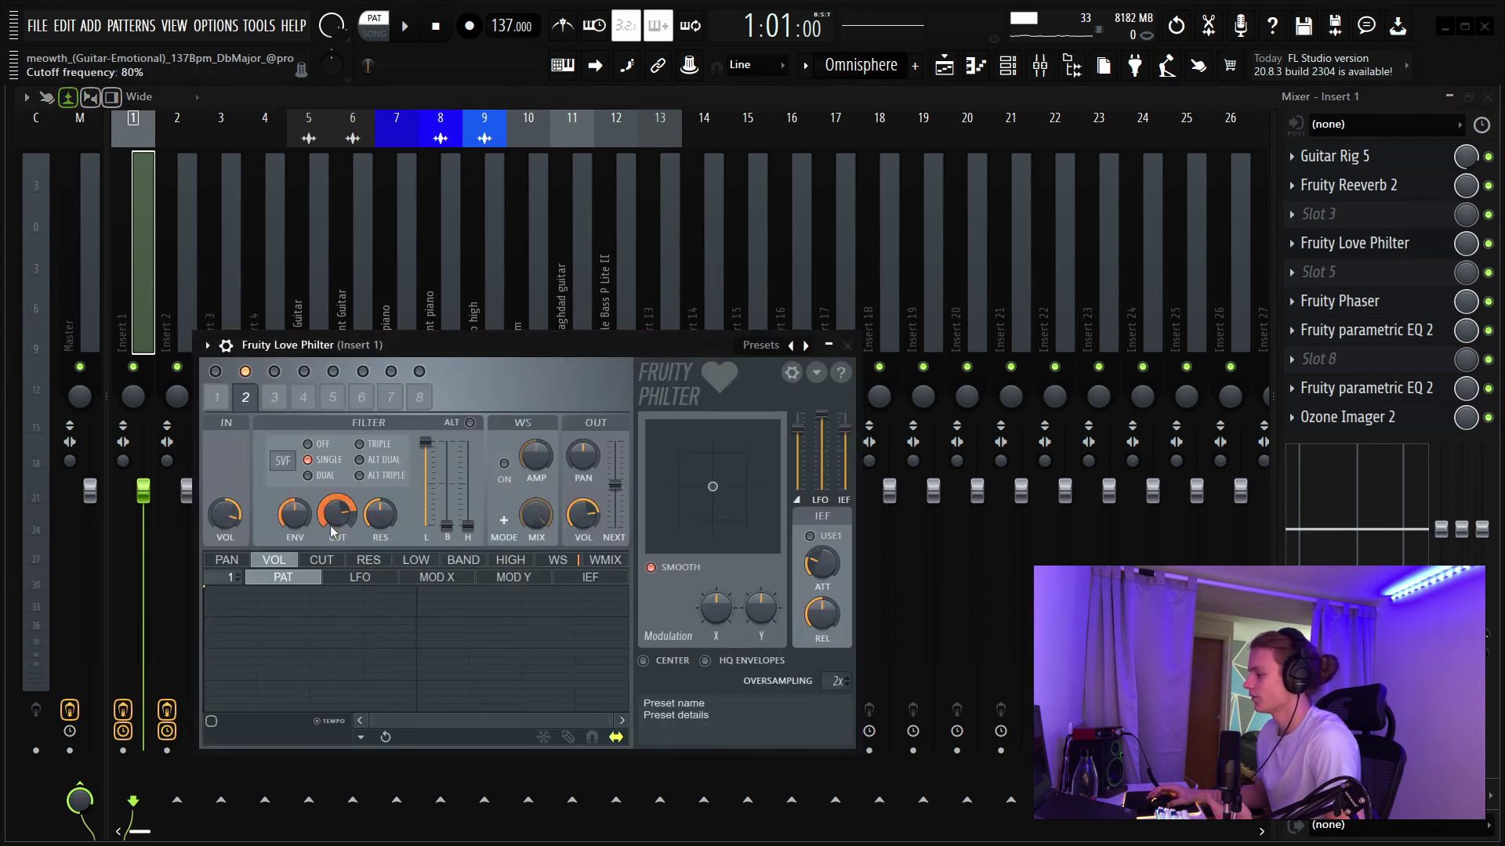
{"action": "left_click", "coordinate": [848, 346]}
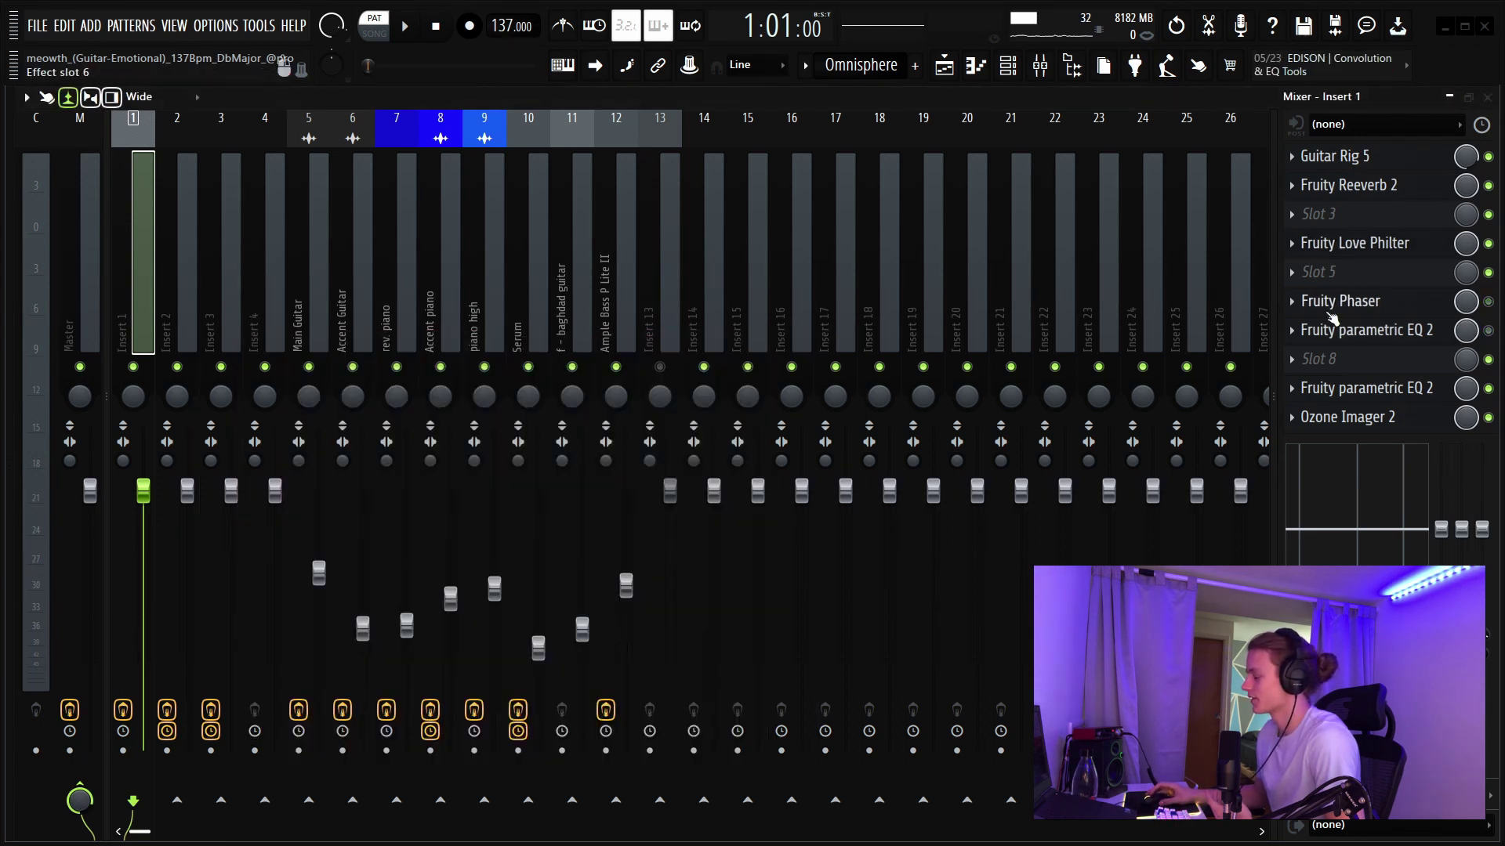
{"action": "left_click", "coordinate": [1403, 389]}
{"action": "left_click", "coordinate": [776, 246]}
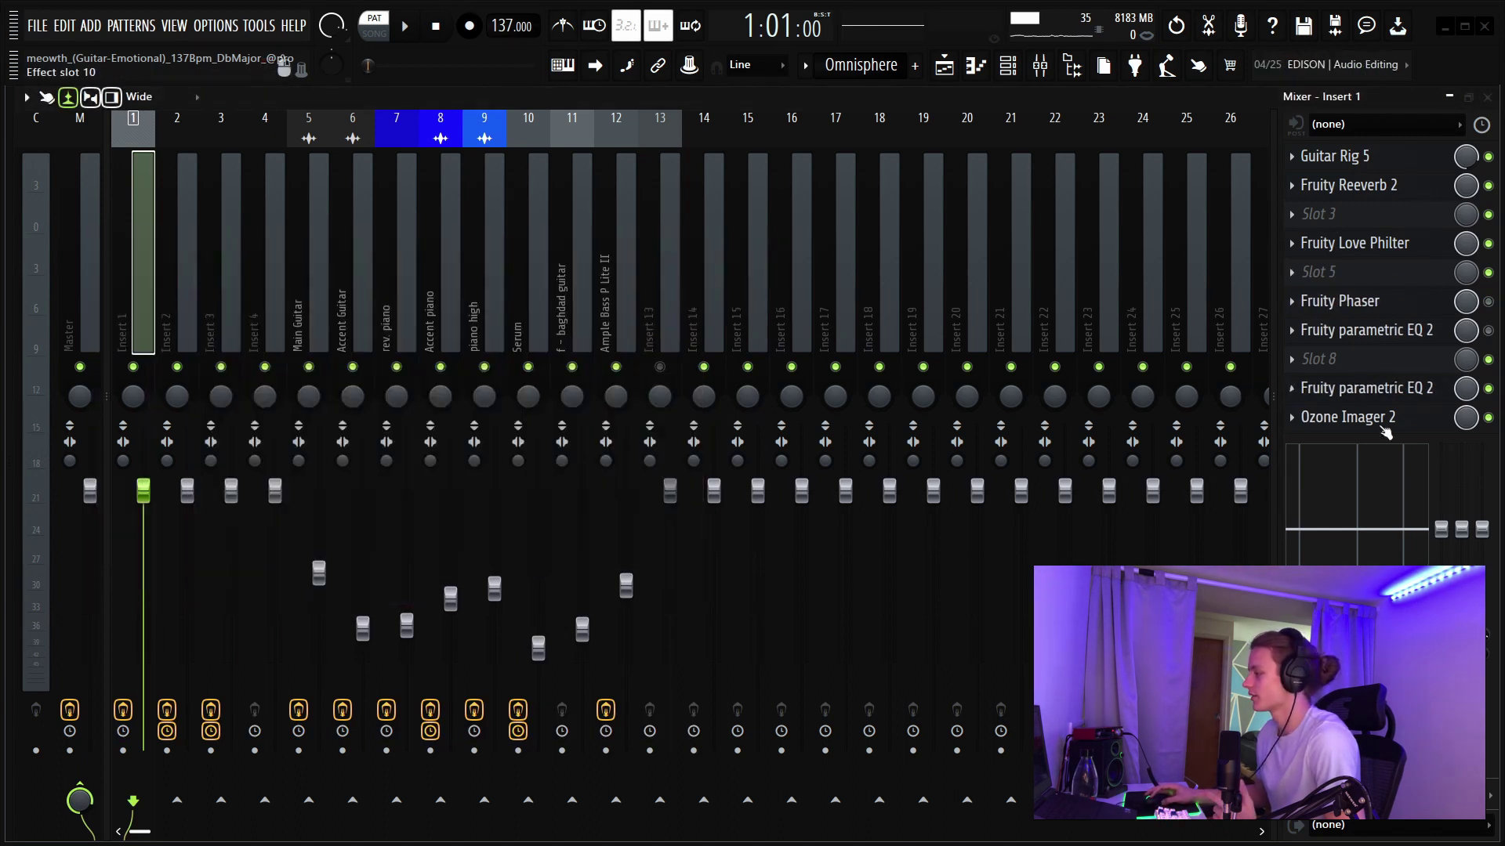
- Solo the Main Guitar on Track 7 of the playlist and play bars 1 to 4 in song mode
{"action": "key", "text": "F5"}
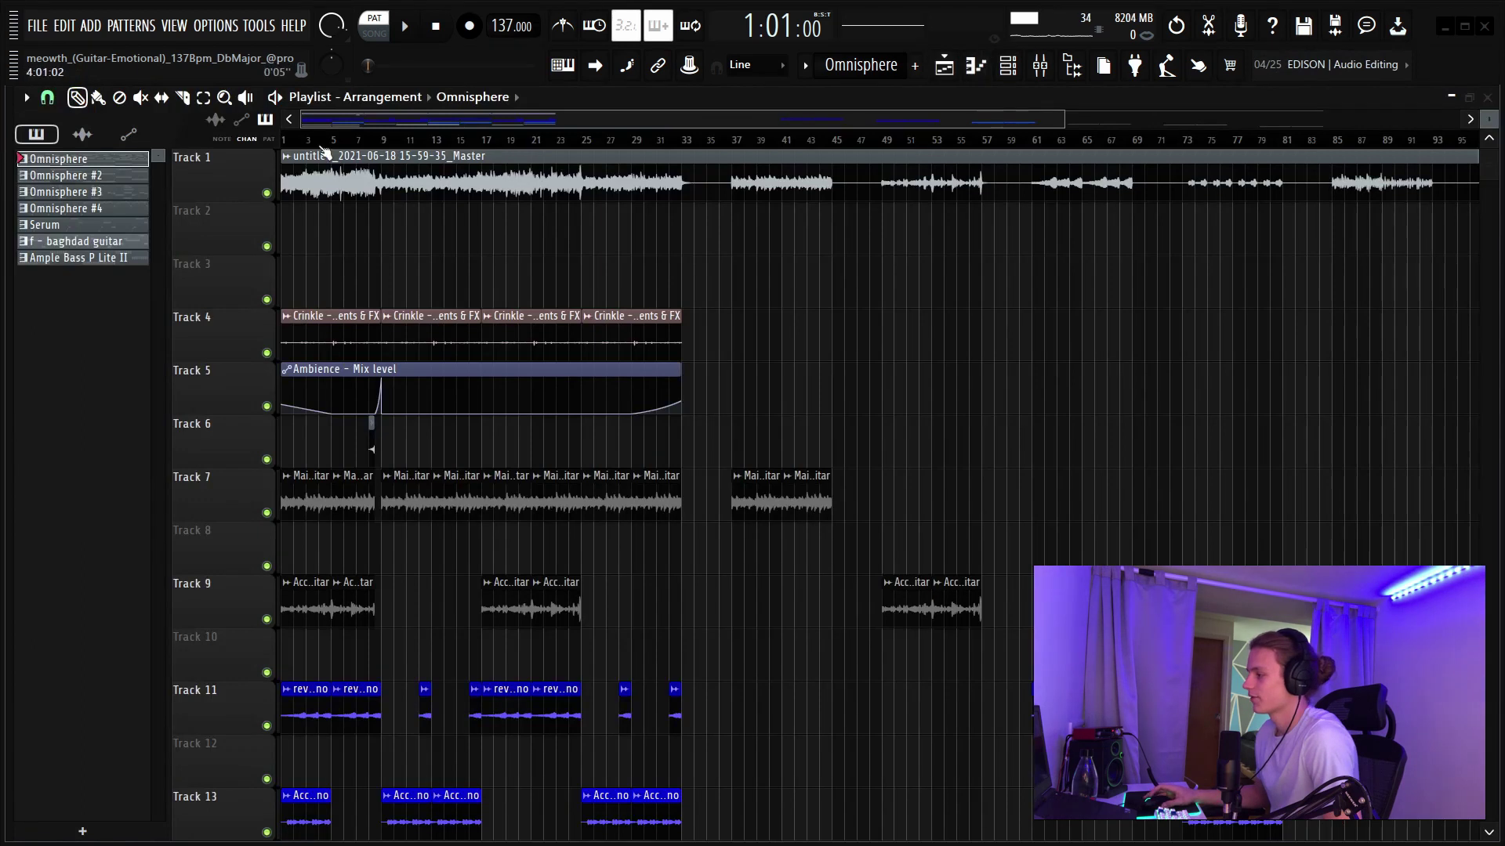
{"action": "scroll", "coordinate": [329, 143], "scroll_direction": "up", "scroll_amount": 6}
{"action": "right_click", "coordinate": [267, 512]}
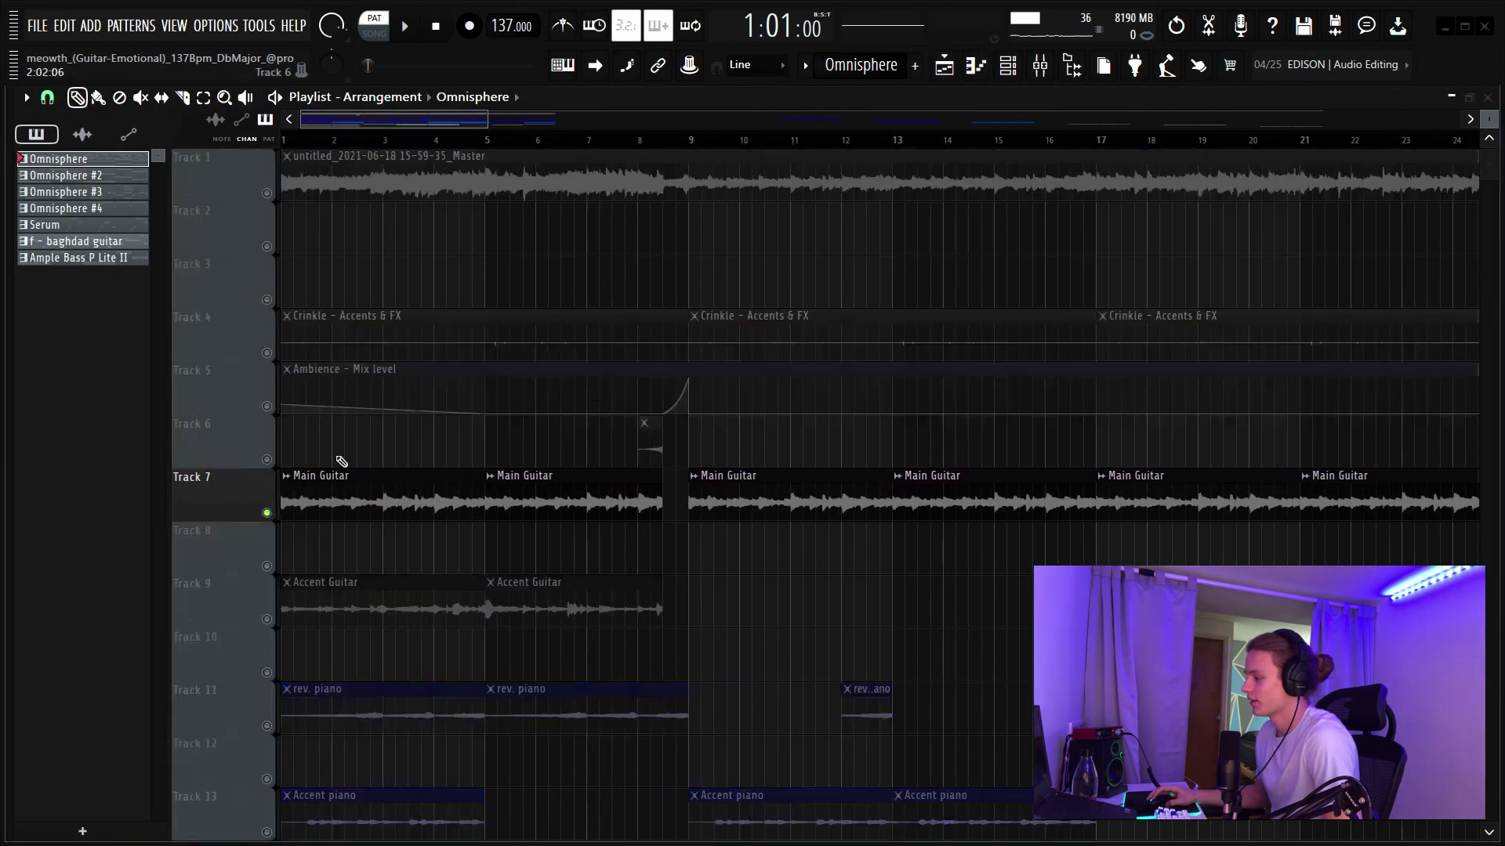
{"action": "left_click_drag", "start_coordinate": [487, 142], "coordinate": [284, 141]}
{"action": "key", "text": "space"}
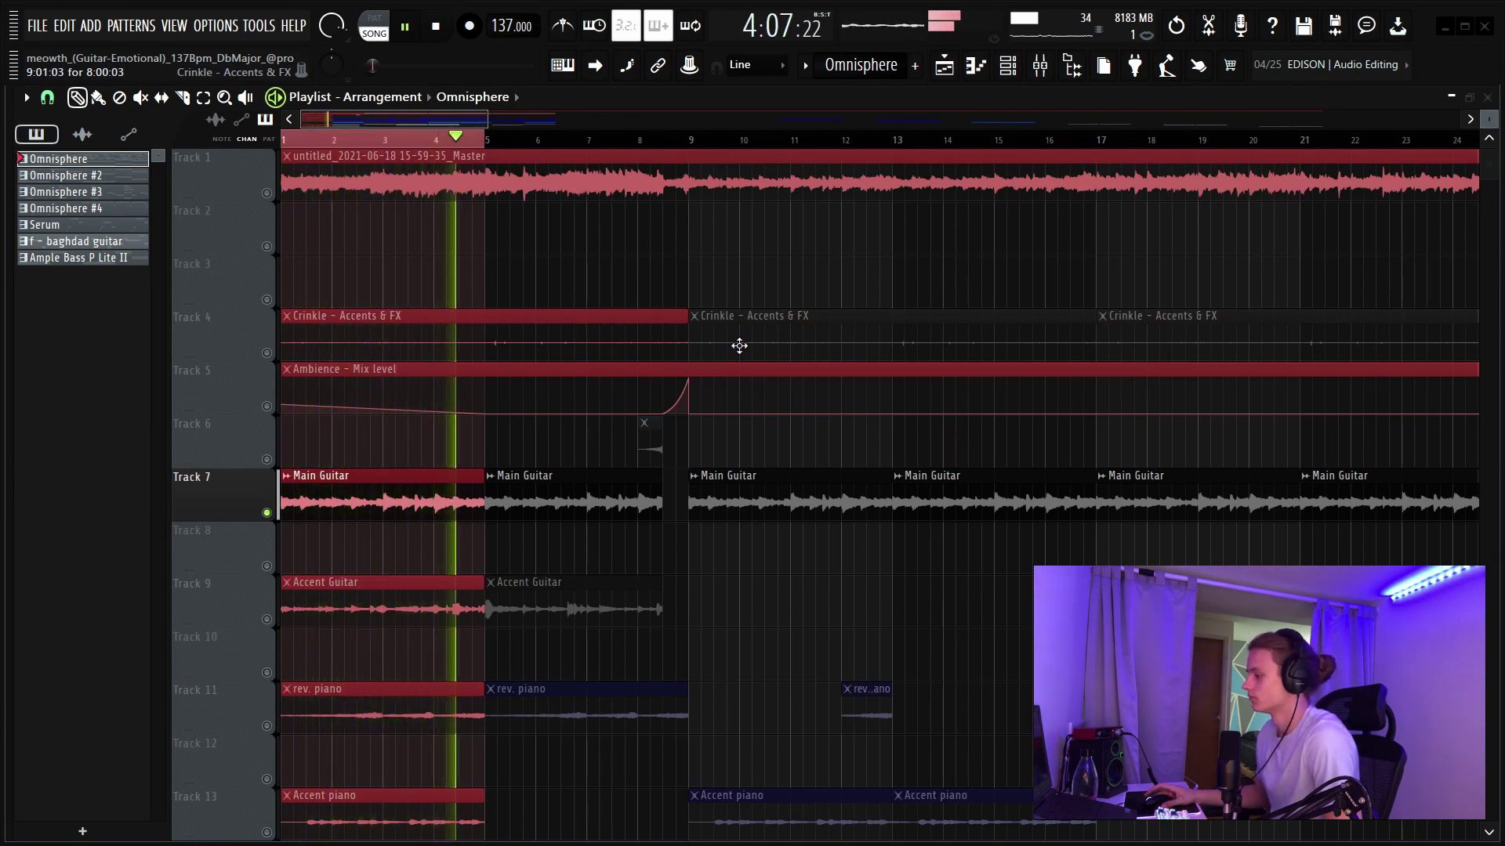
{"action": "key", "text": "space"}
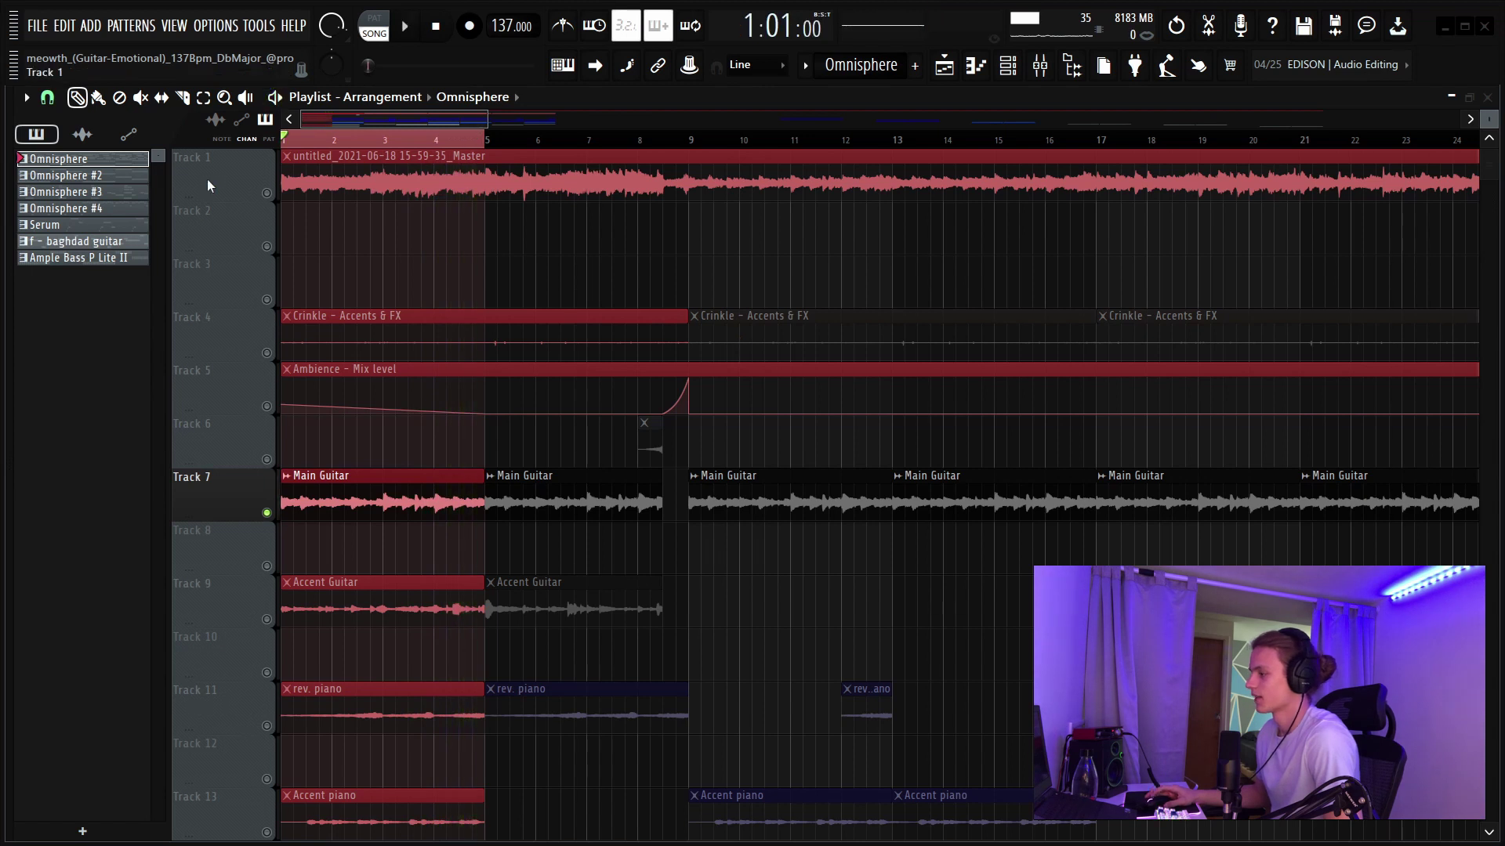
- Clear the time selection over bars 1 to 4 in the playlist
{"action": "left_click", "coordinate": [328, 139]}
{"action": "scroll", "coordinate": [386, 141], "scroll_direction": "up", "scroll_amount": 2}
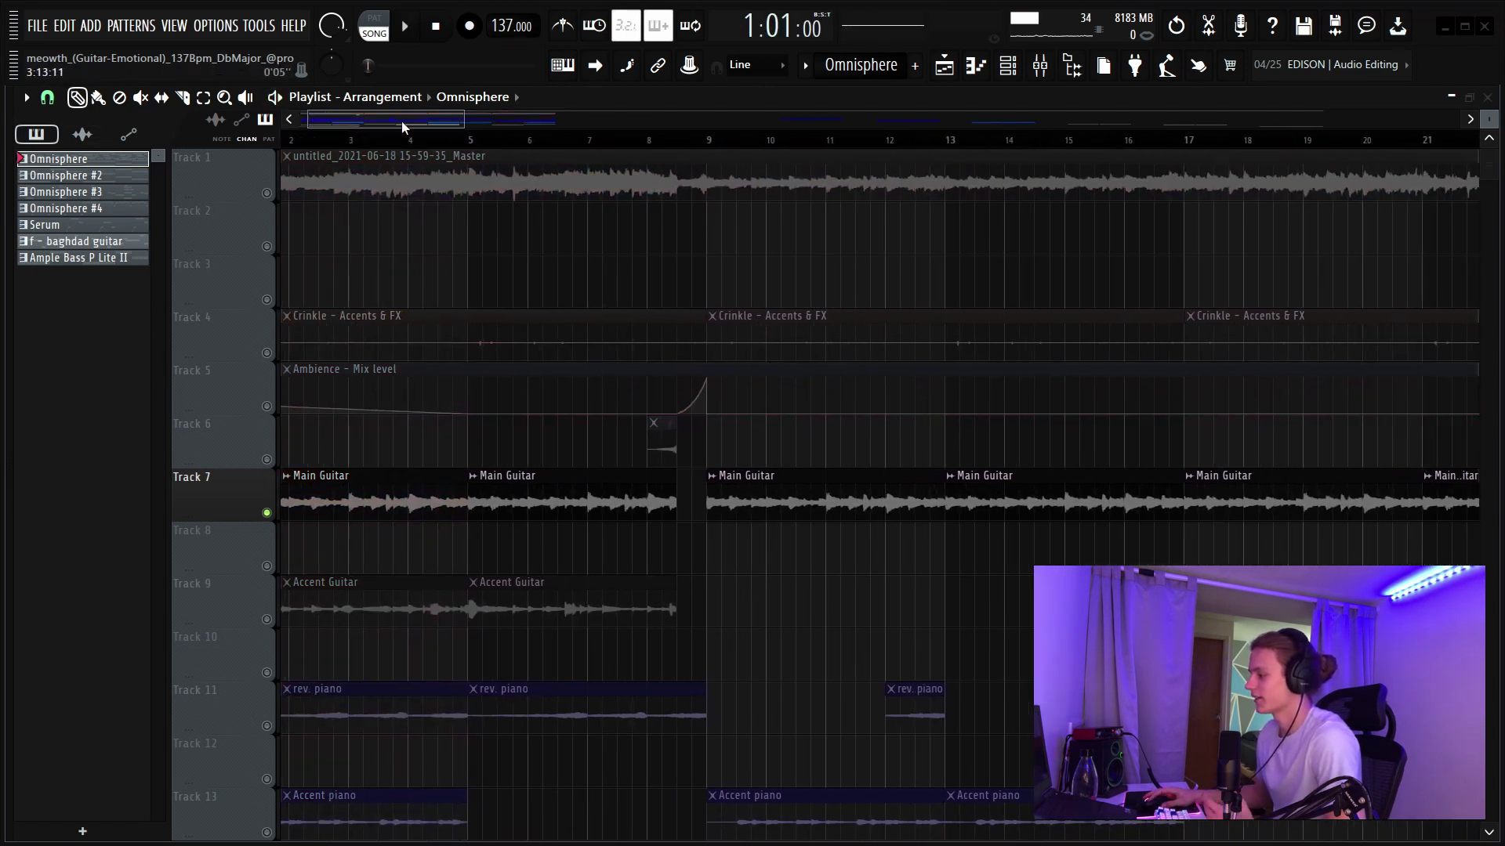
{"action": "scroll", "coordinate": [395, 142], "scroll_direction": "up", "scroll_amount": 2}
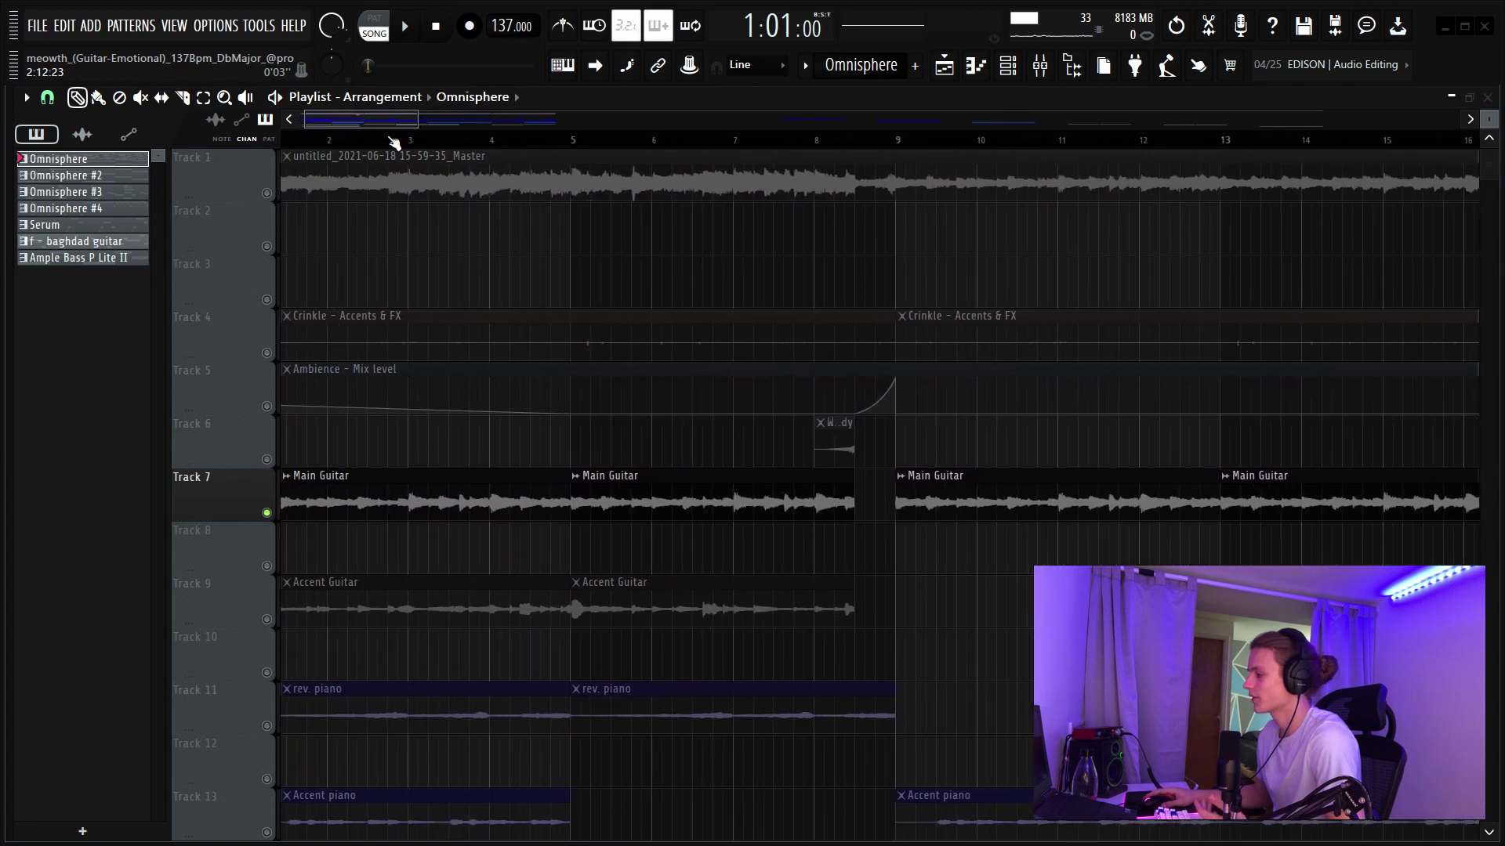
{"action": "scroll", "coordinate": [393, 142], "scroll_direction": "down", "scroll_amount": 6}
{"action": "scroll", "coordinate": [394, 142], "scroll_direction": "up", "scroll_amount": 3}
{"action": "scroll", "coordinate": [410, 137], "scroll_direction": "up", "scroll_amount": 1}
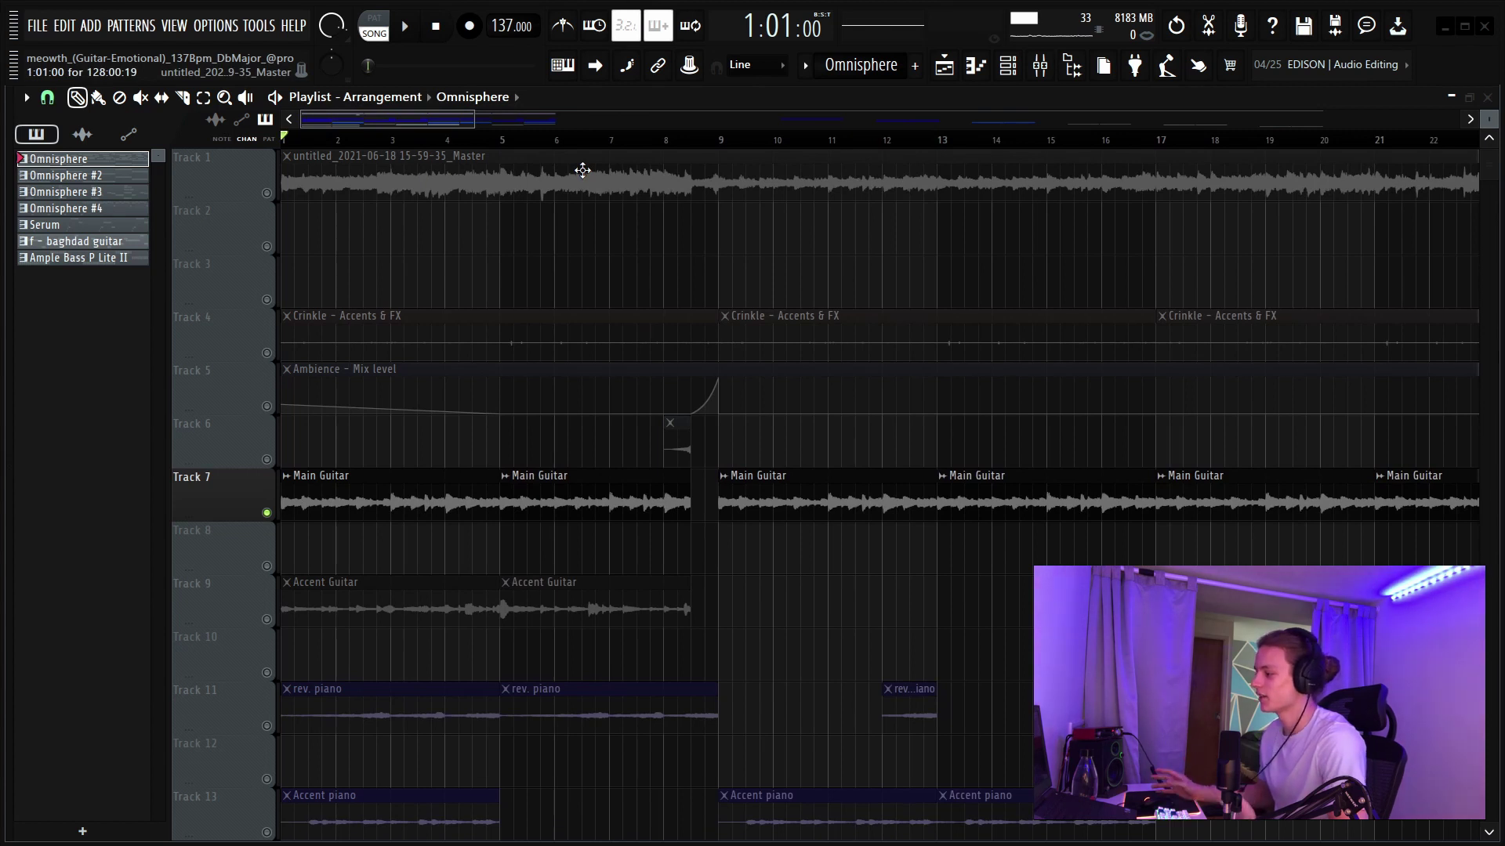
- Enable Fruity Phaser on mixer Insert 1 and review its settings and preset list
{"action": "key", "text": "F9"}
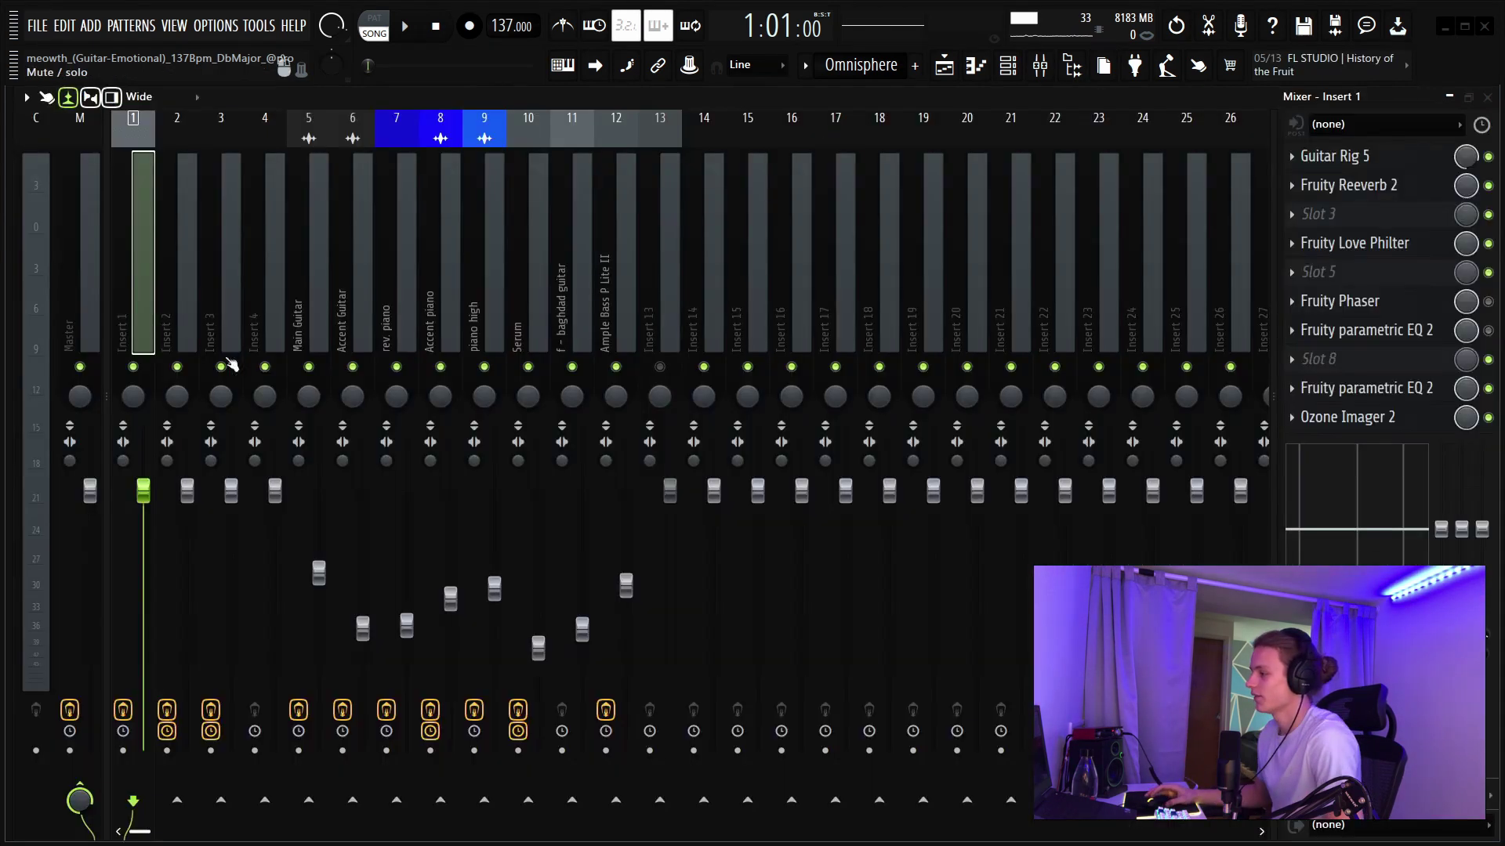
{"action": "left_click", "coordinate": [1008, 65]}
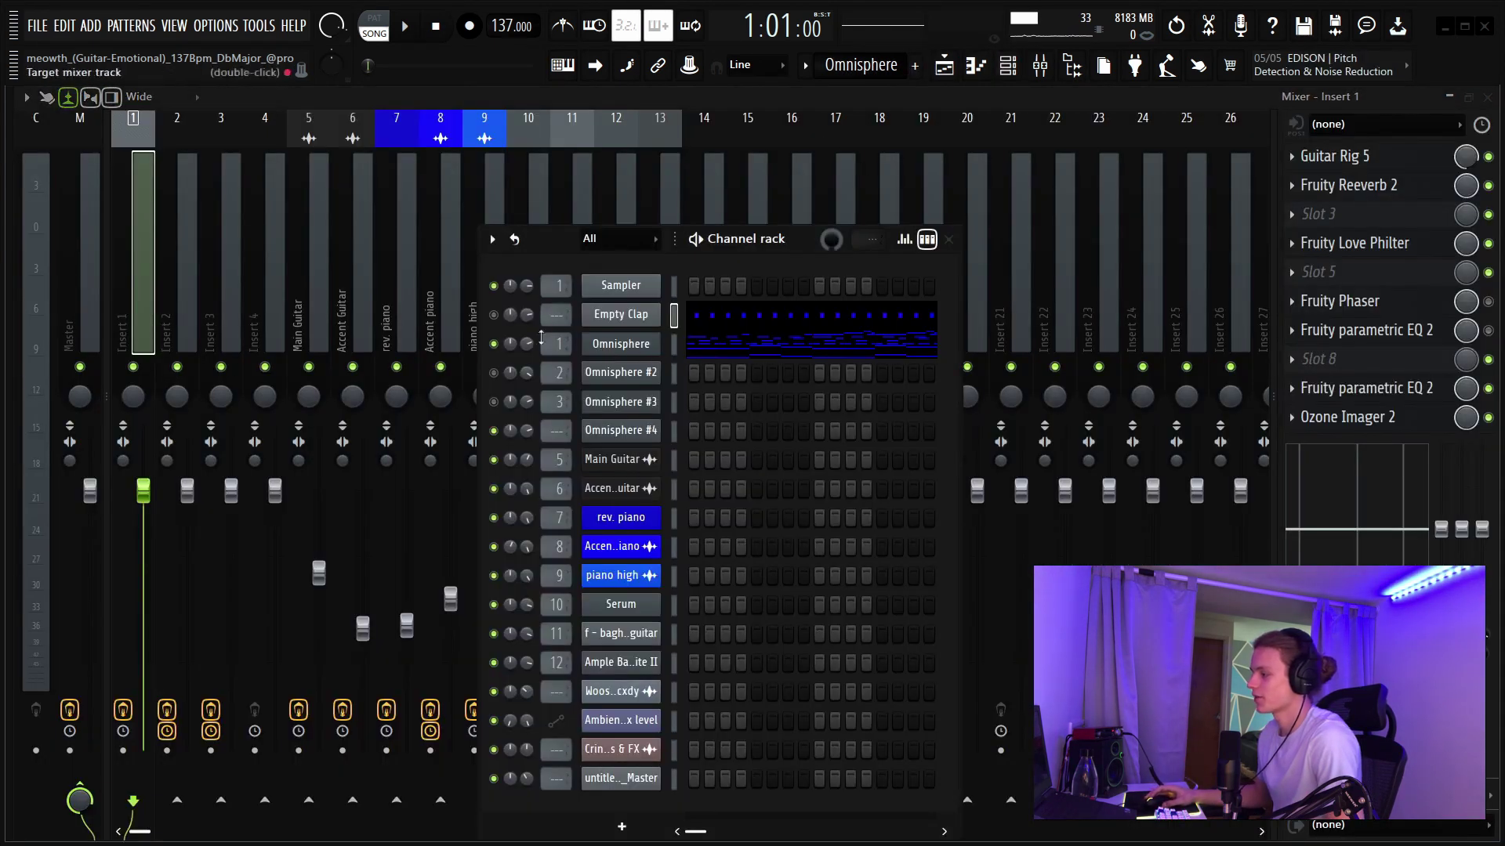
{"action": "key", "text": "F6"}
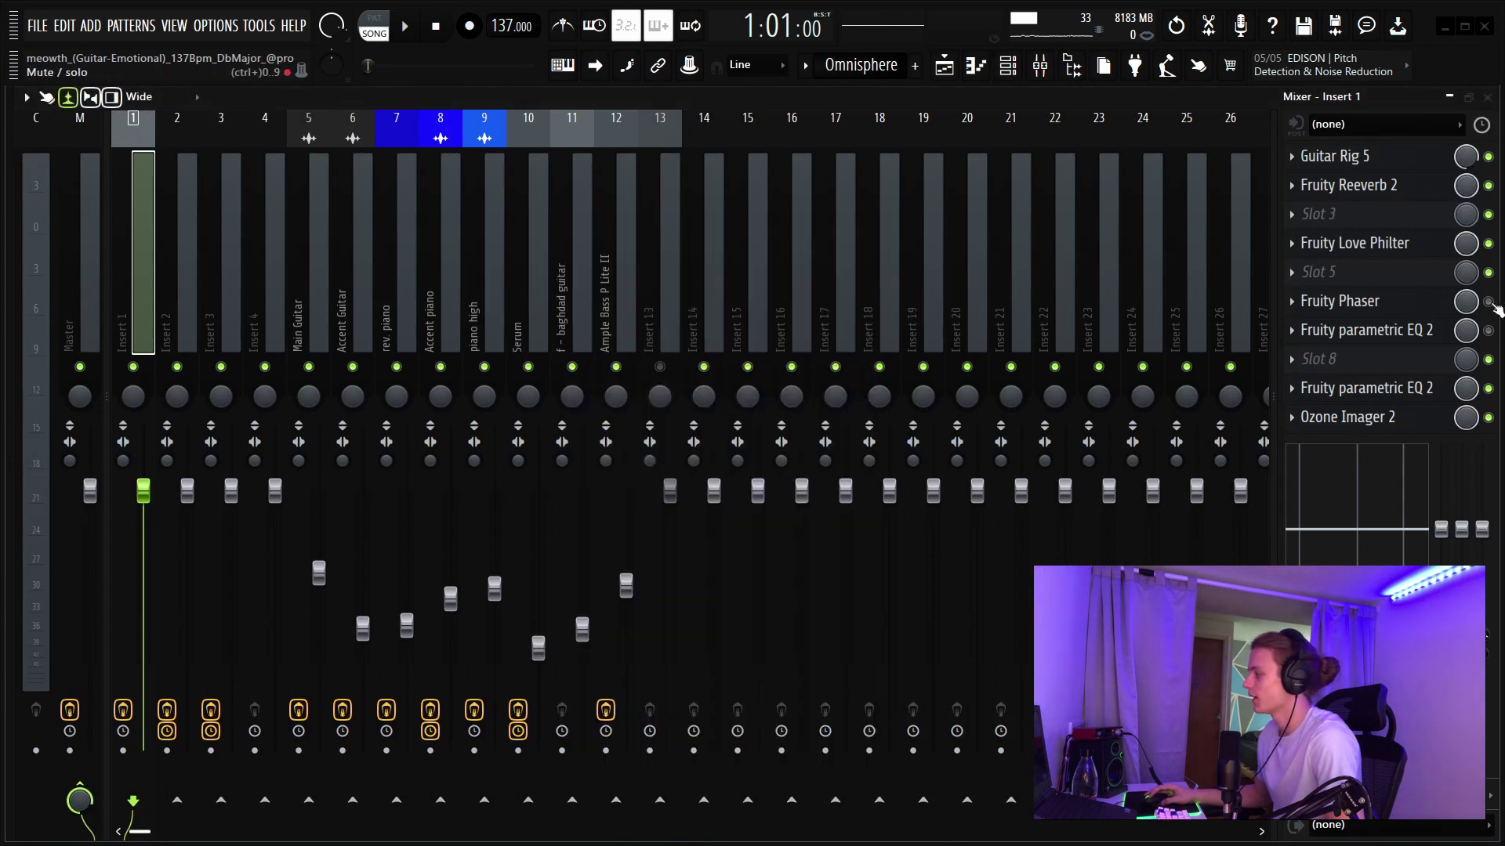
{"action": "left_click", "coordinate": [1408, 304]}
{"action": "left_click", "coordinate": [457, 194]}
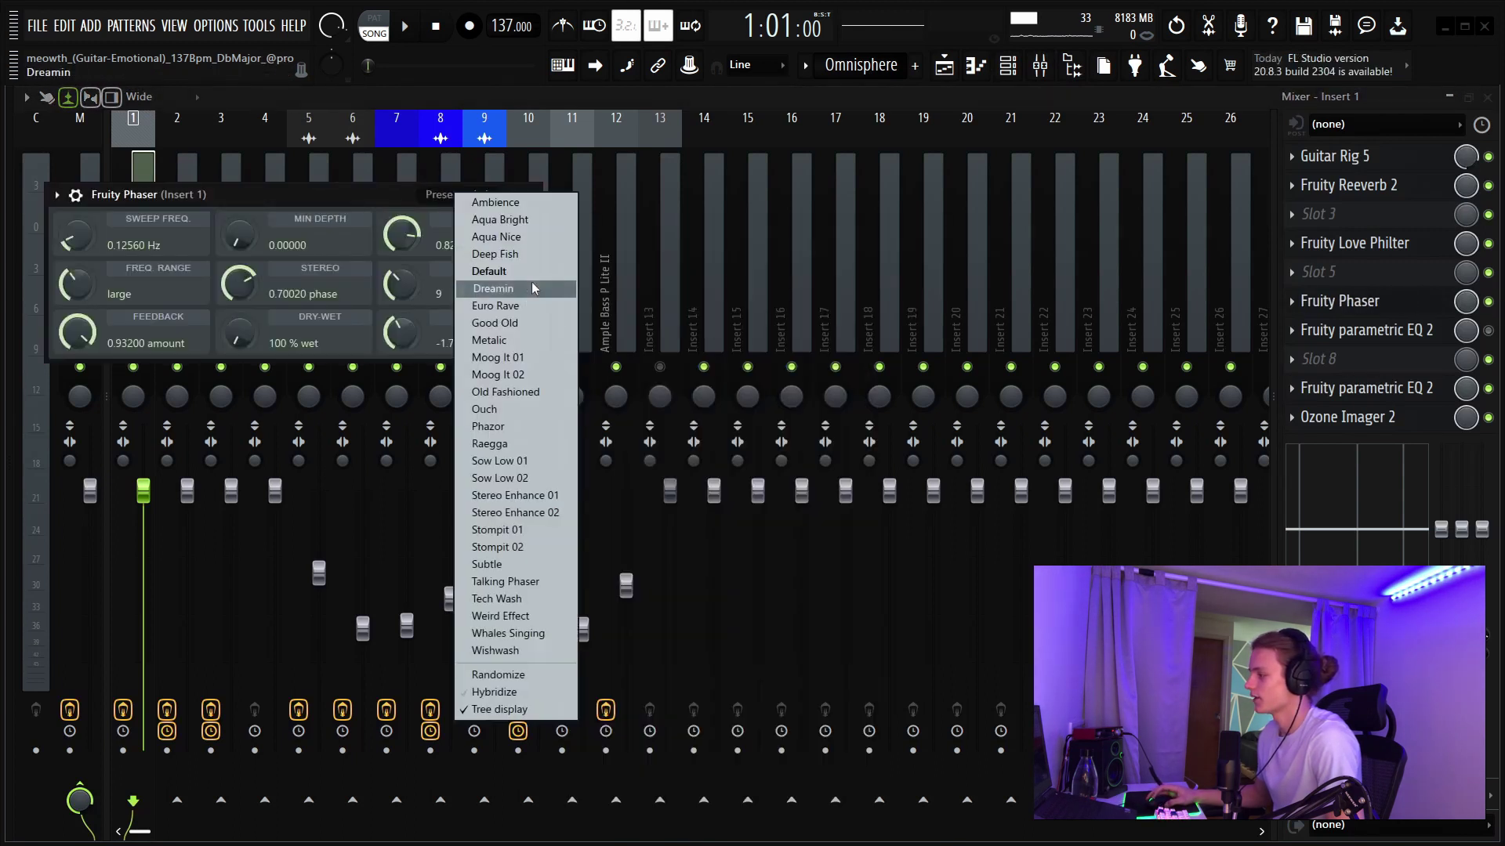
{"action": "left_click", "coordinate": [405, 208]}
{"action": "left_click", "coordinate": [530, 195]}
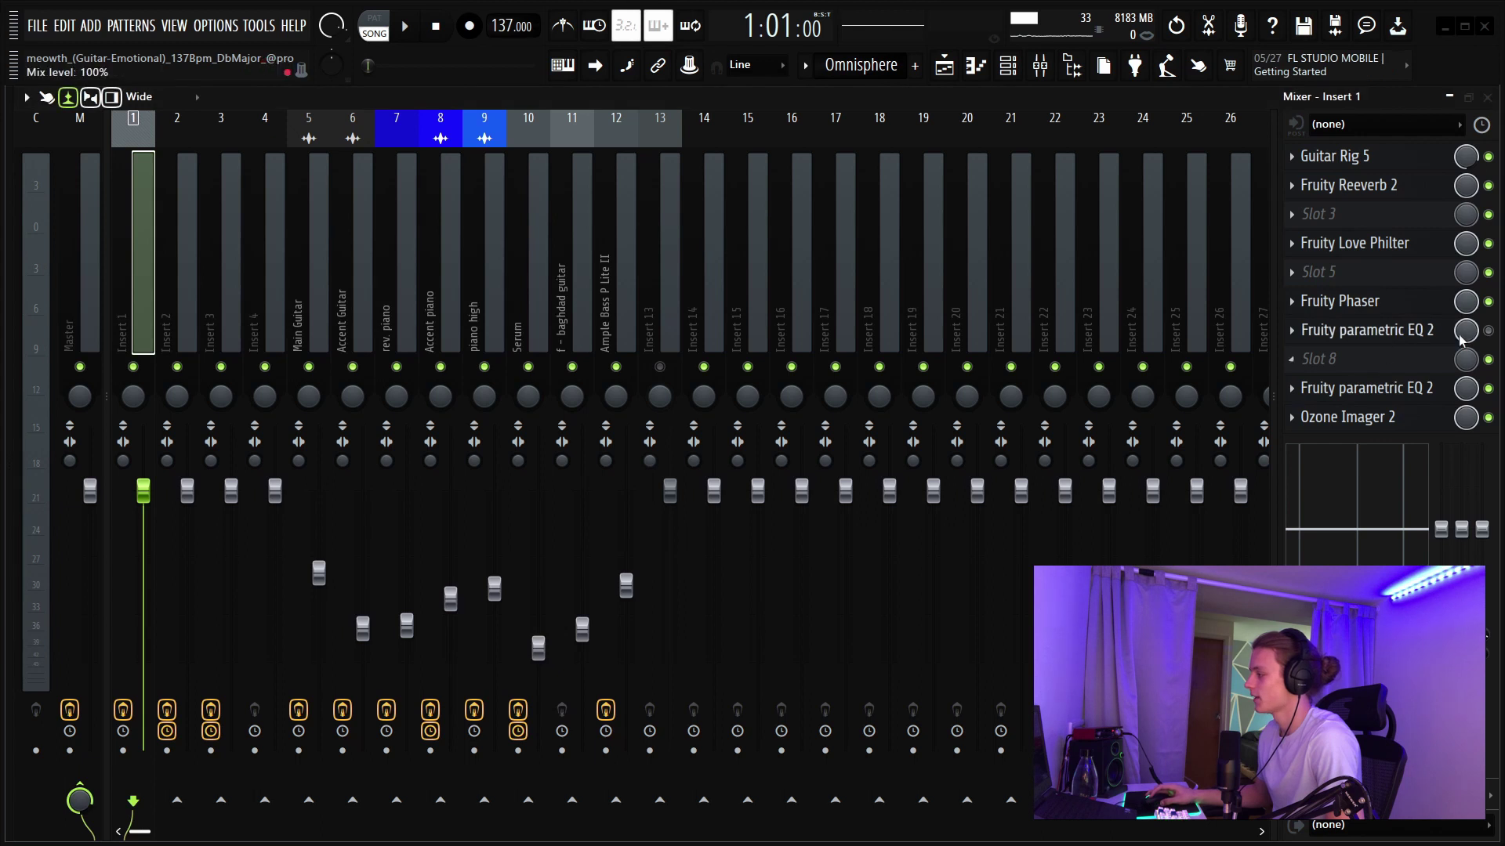
- Enable the slot 7 parametric EQ 2 on Insert 1 and shift its band 5 slightly lower in gain and frequency
{"action": "left_click", "coordinate": [1332, 330]}
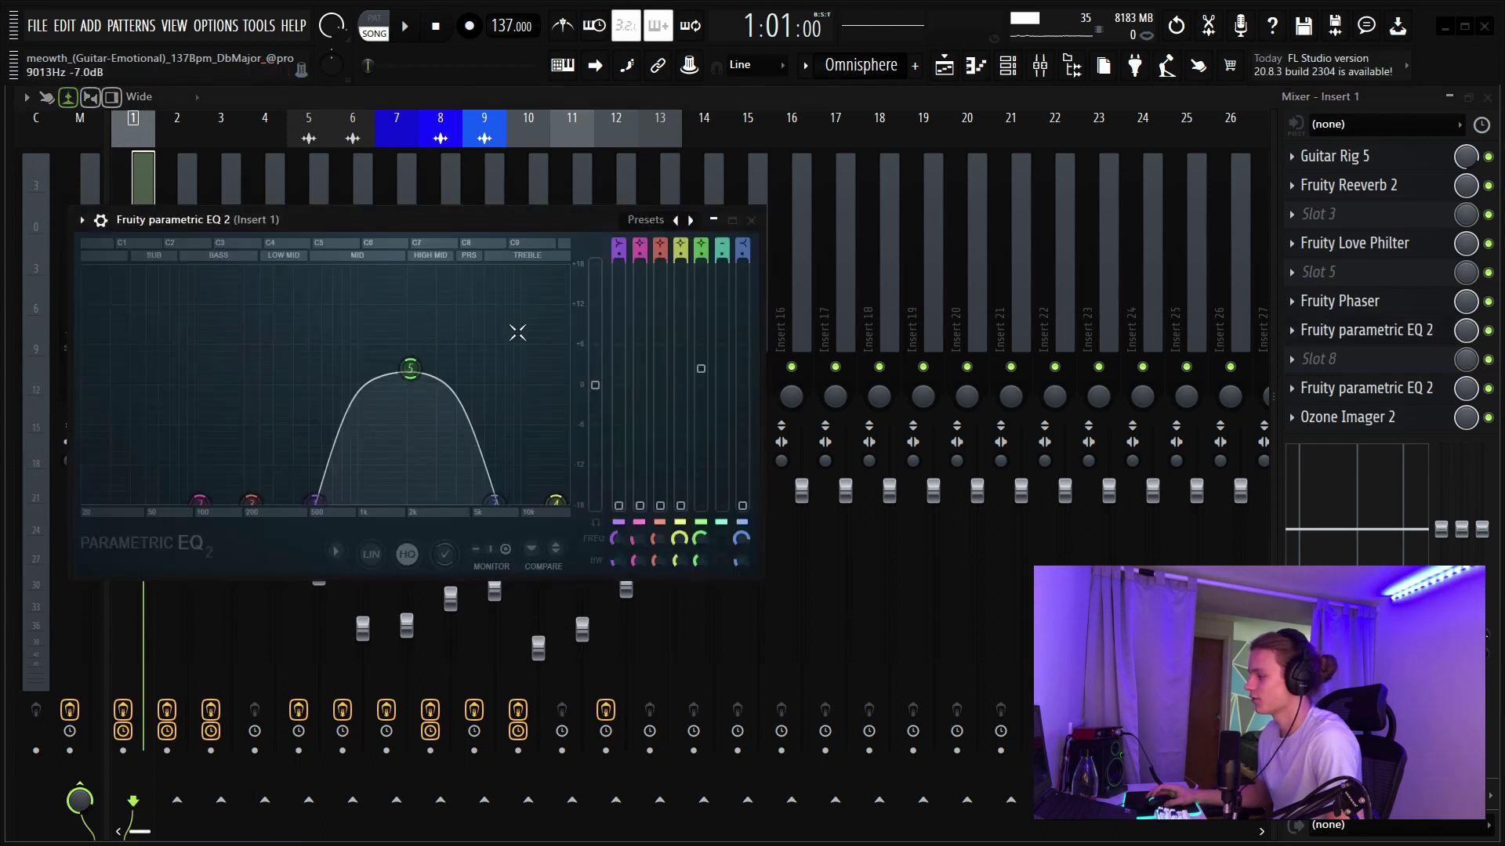
{"action": "mouse_move", "coordinate": [431, 383]}
{"action": "left_mouse_down"}
{"action": "mouse_move", "coordinate": [431, 327]}
{"action": "mouse_move", "coordinate": [436, 366]}
{"action": "mouse_move", "coordinate": [402, 379]}
{"action": "left_mouse_up"}
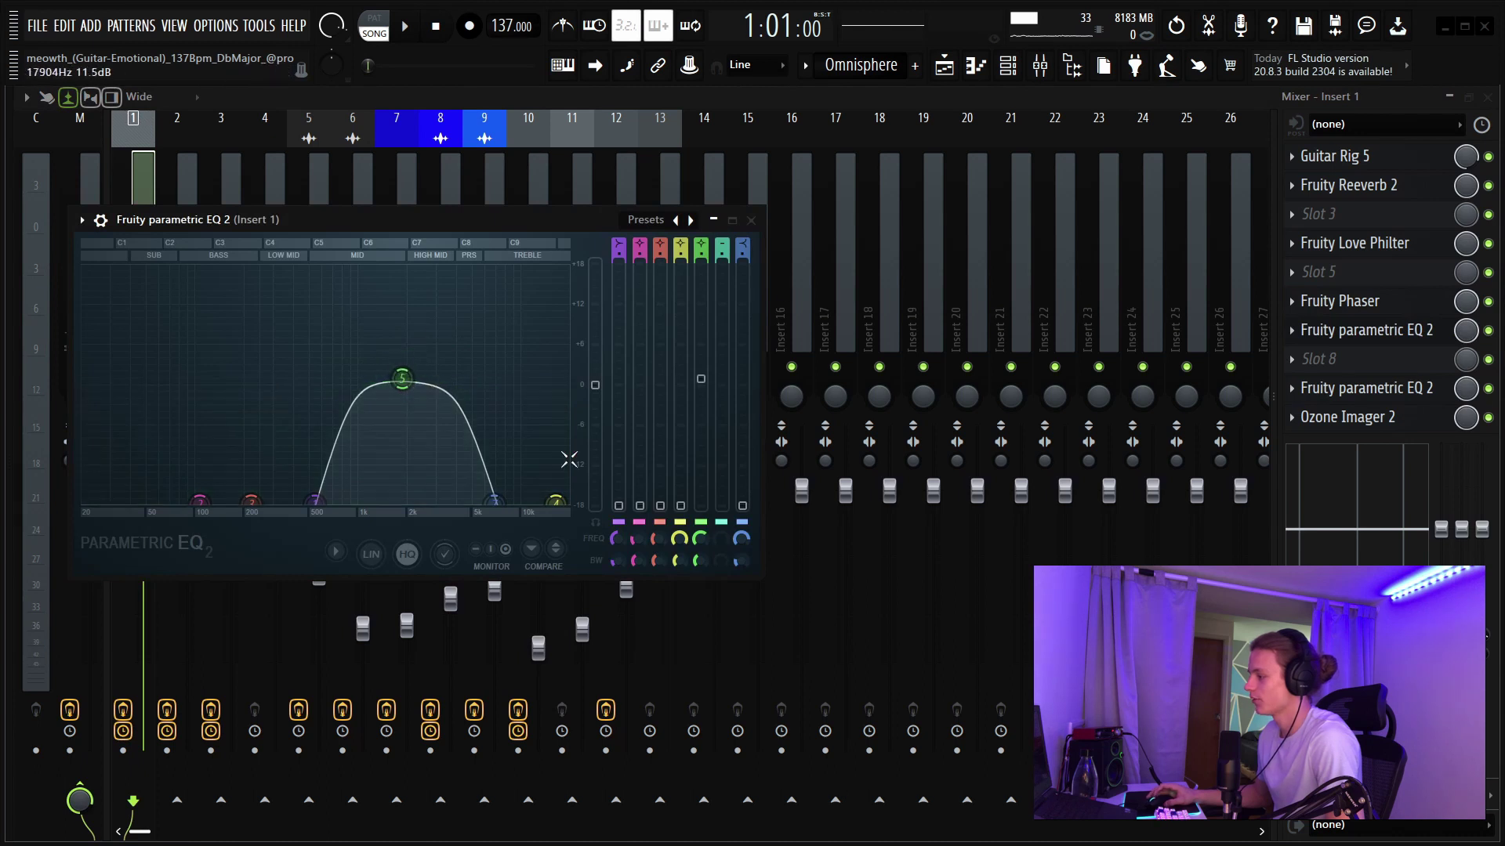
{"action": "left_click", "coordinate": [751, 220]}
- Solo the Accent Guitar on Track 9 of the playlist and play bars 1 to 4
{"action": "key", "text": "F6"}
{"action": "key", "text": "F5"}
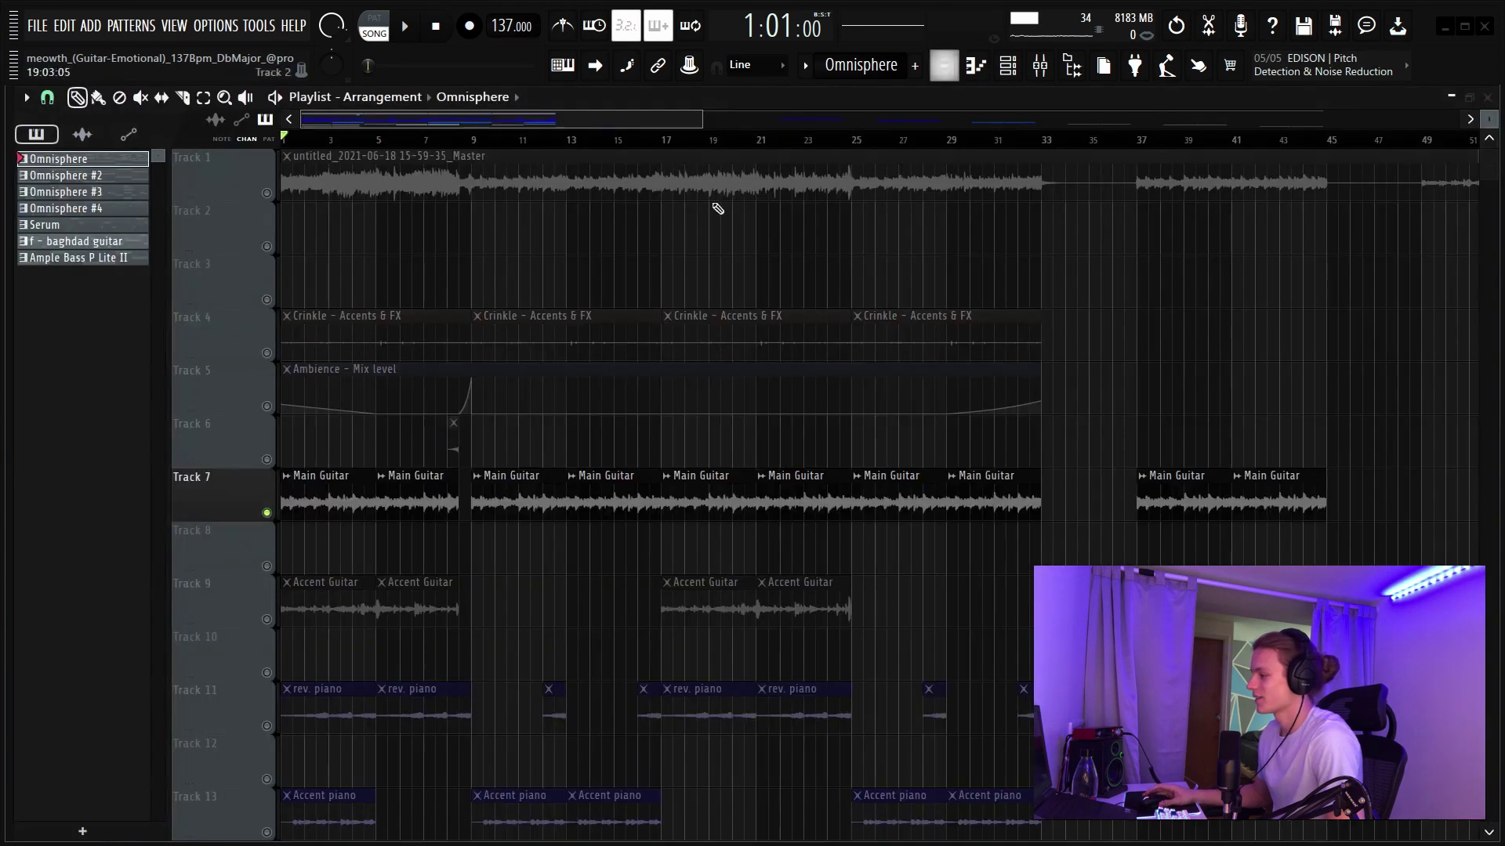
{"action": "right_click", "coordinate": [270, 624]}
{"action": "scroll", "coordinate": [350, 139], "scroll_direction": "up", "scroll_amount": 5}
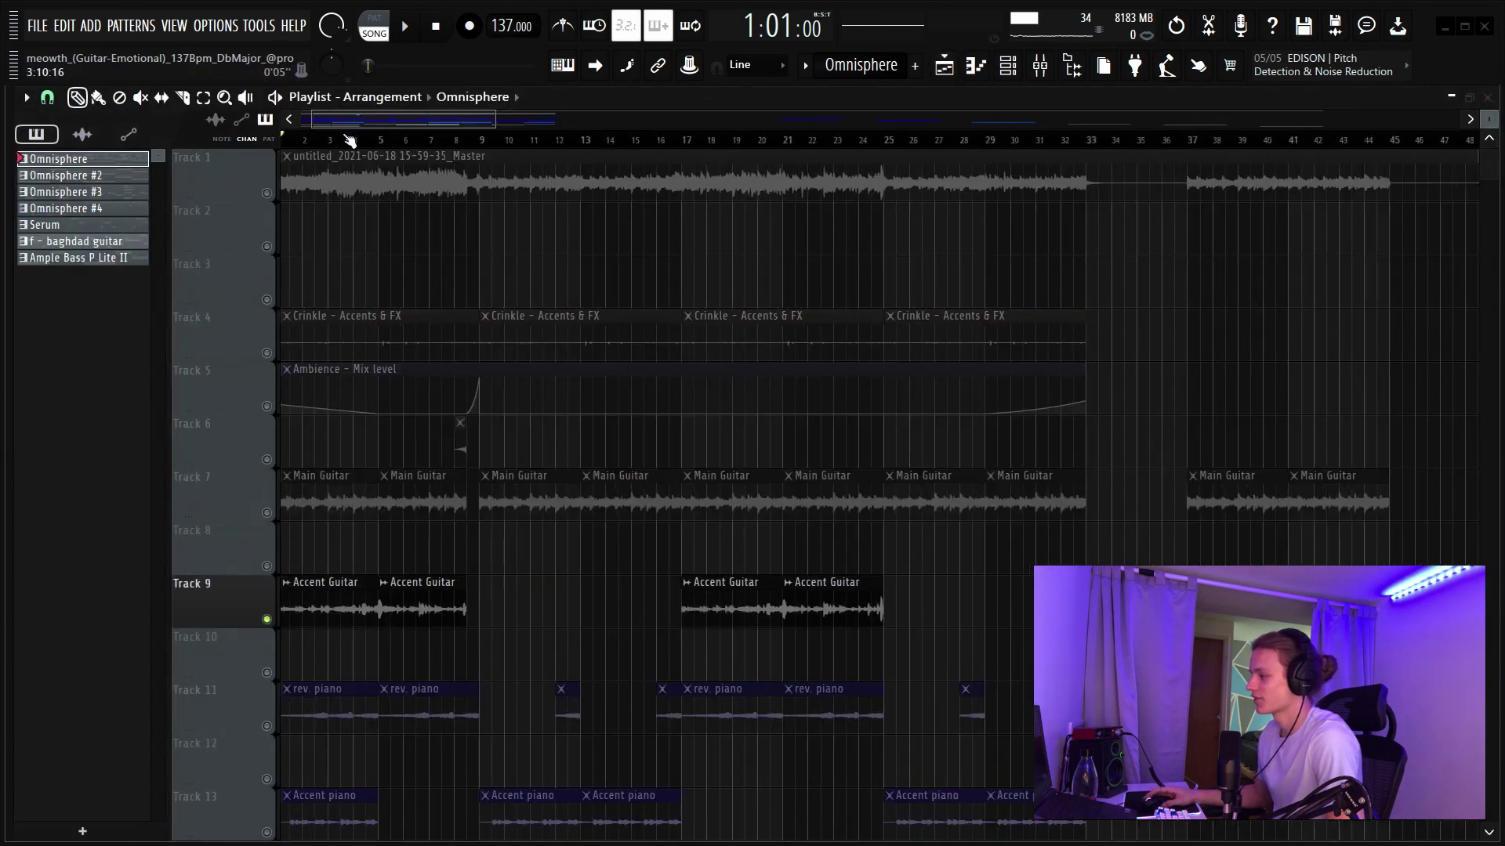
{"action": "left_click_drag", "start_coordinate": [741, 141], "coordinate": [286, 141]}
{"action": "scroll", "coordinate": [933, 403], "scroll_direction": "down", "scroll_amount": 1}
{"action": "scroll", "coordinate": [933, 403], "scroll_direction": "down", "scroll_amount": 2}
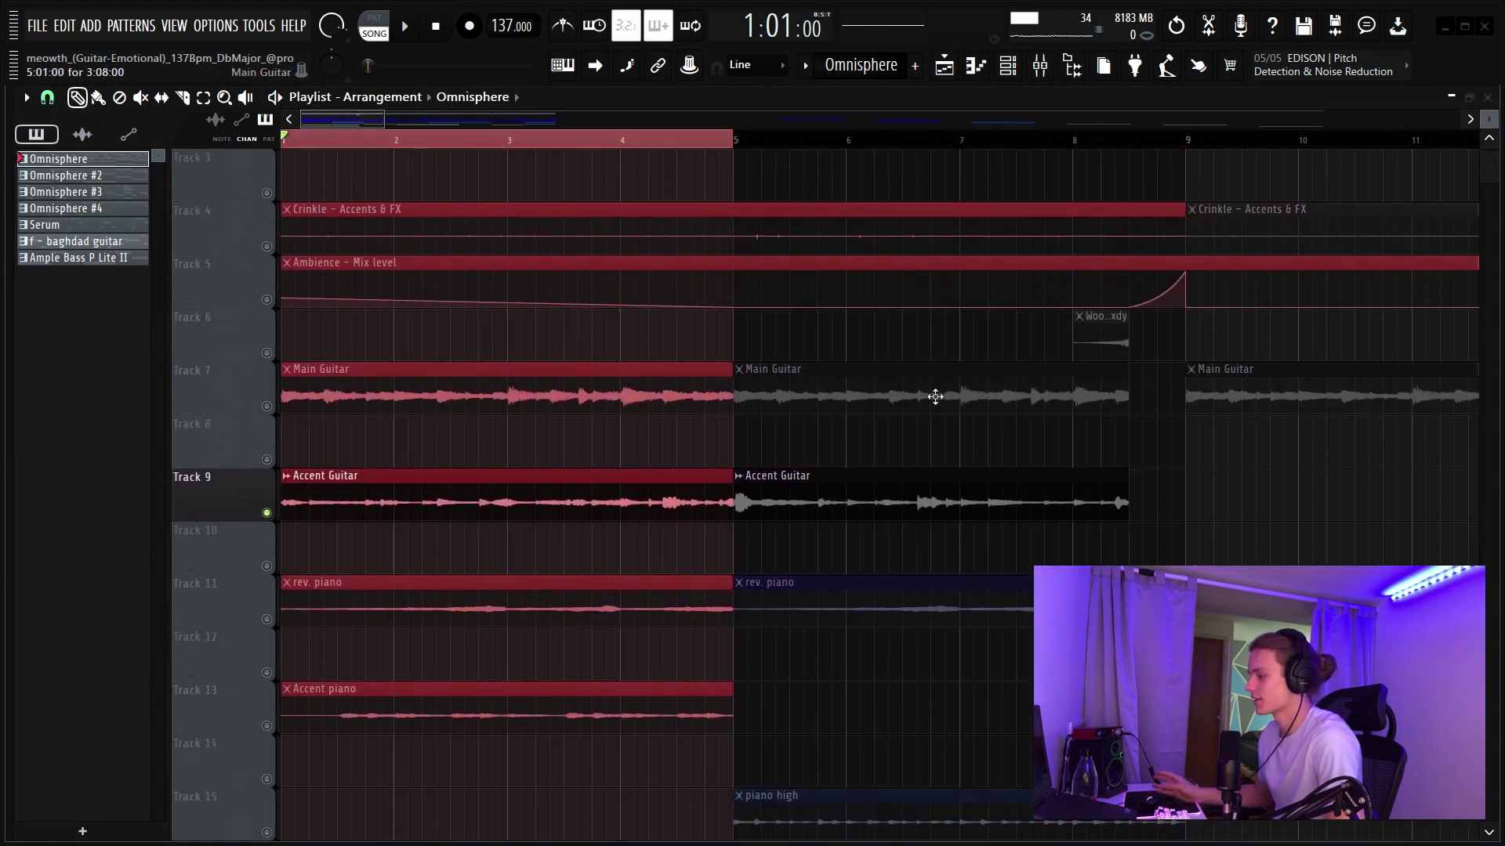
{"action": "key", "text": "space"}
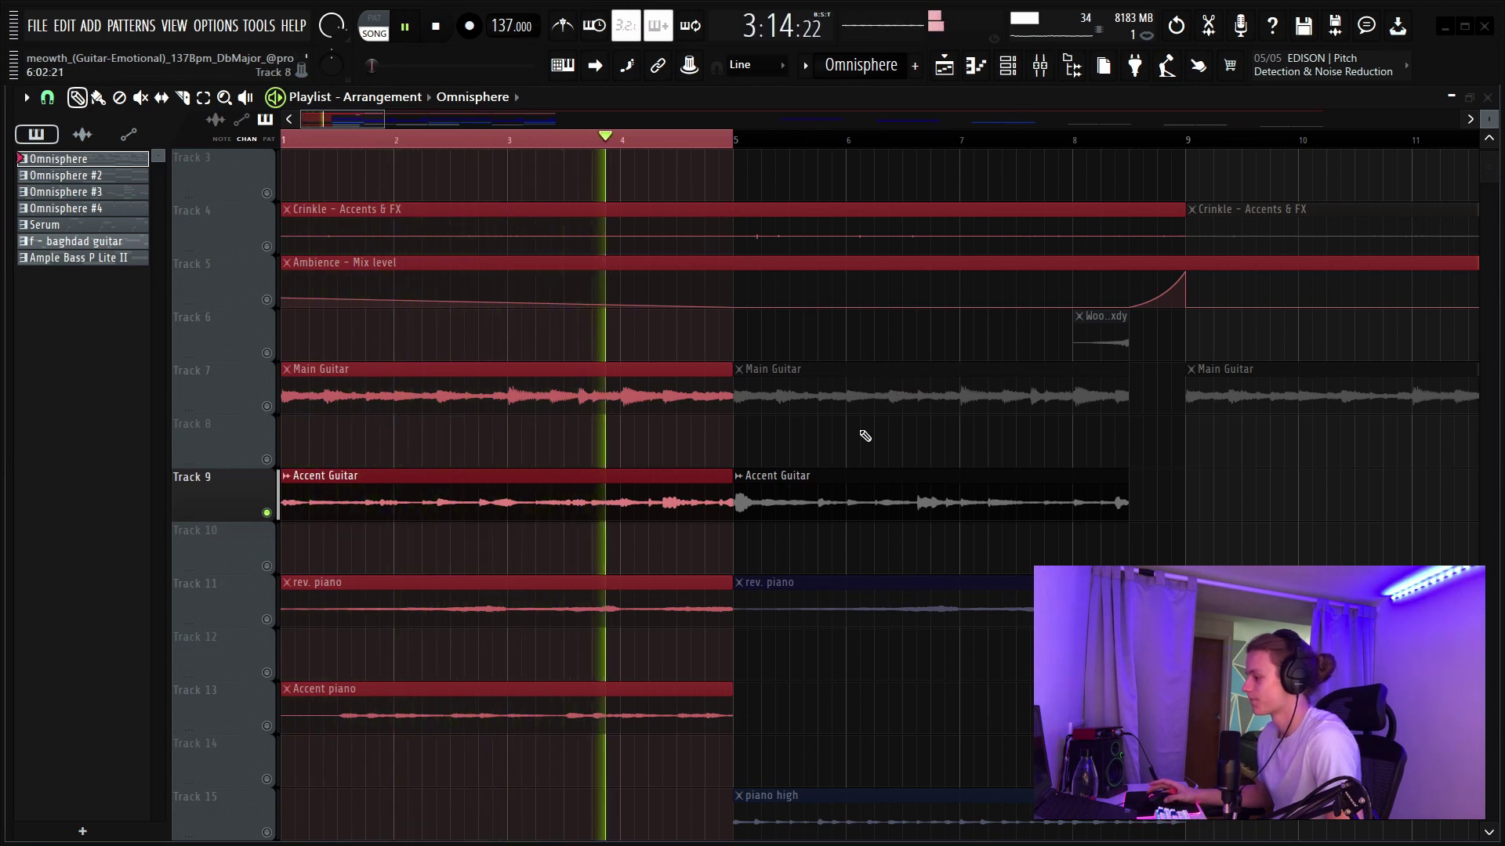
{"action": "key", "text": "space"}
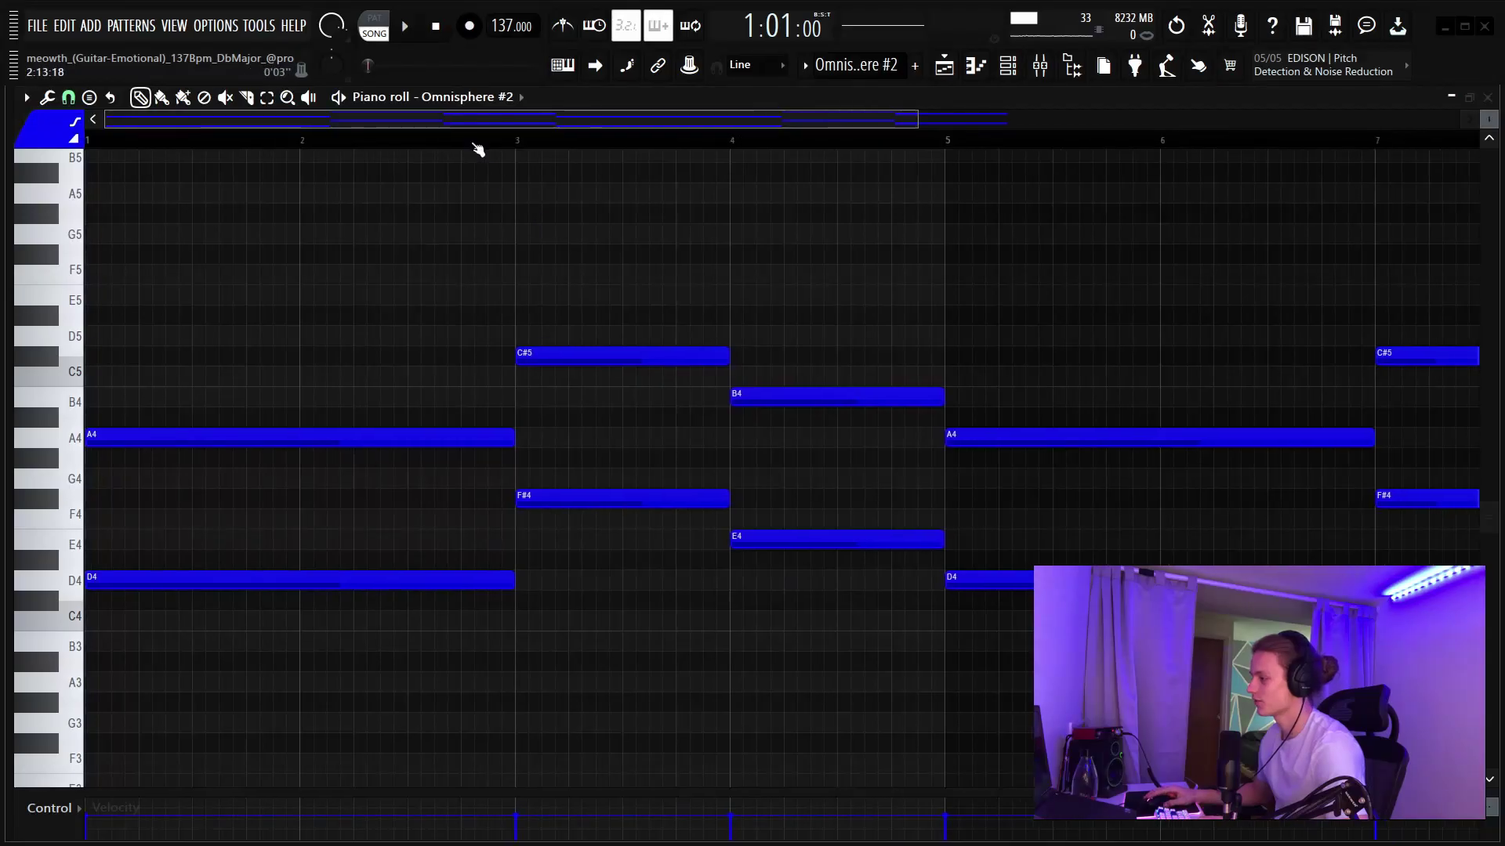
- Examine the Omnisphere #2 notes in the piano roll, highlighting the upper A4, C#5 and B4 notes in bars 1 to 4
{"action": "scroll", "coordinate": [477, 149], "scroll_direction": "down", "scroll_amount": 3}
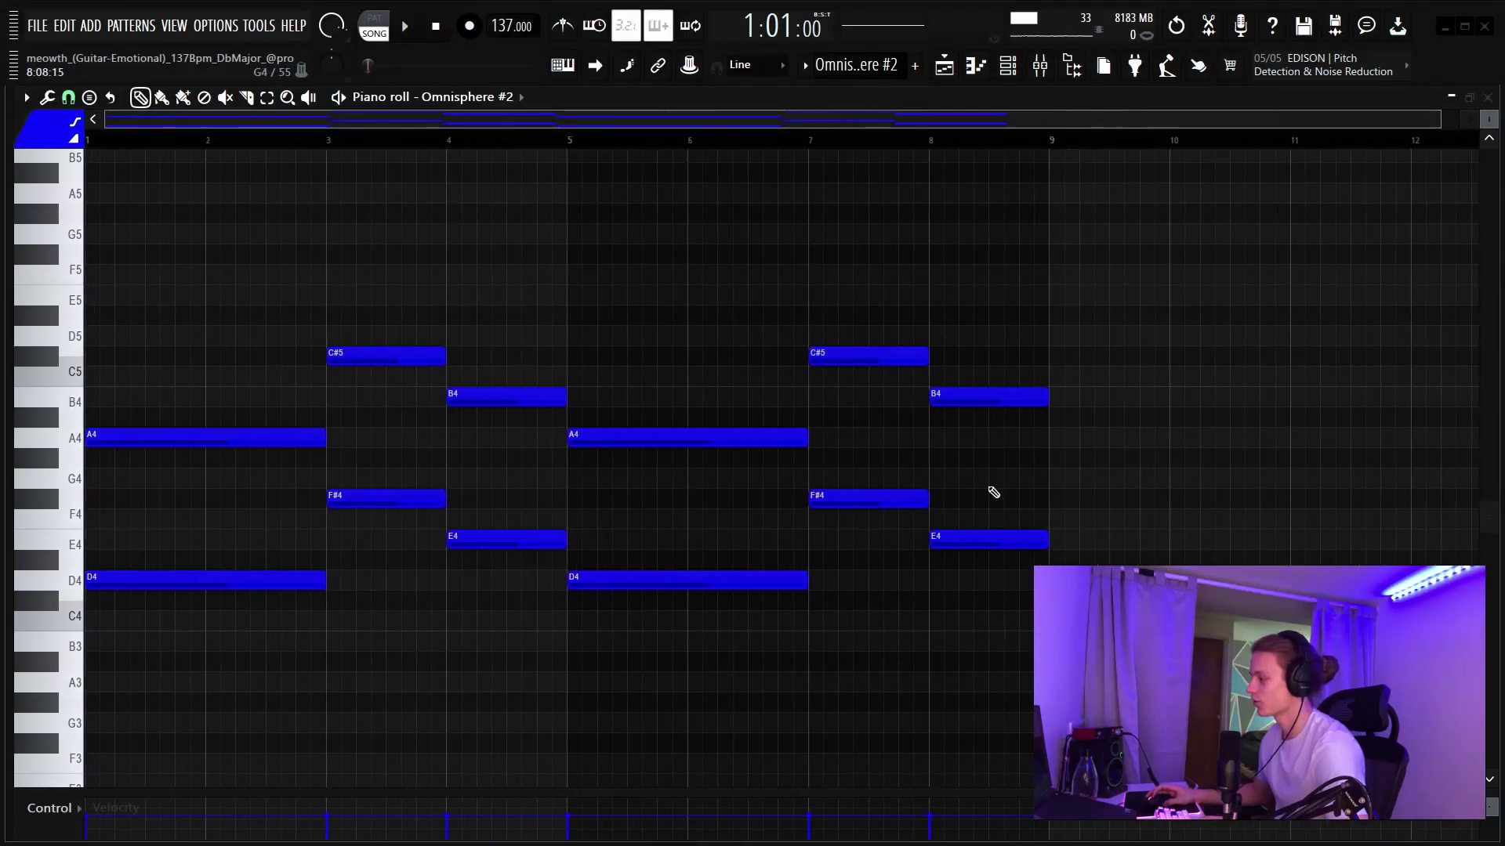
{"action": "left_click_drag", "start_coordinate": [1092, 494], "coordinate": [87, 604]}
{"action": "left_click_drag", "start_coordinate": [178, 387], "coordinate": [188, 476]}
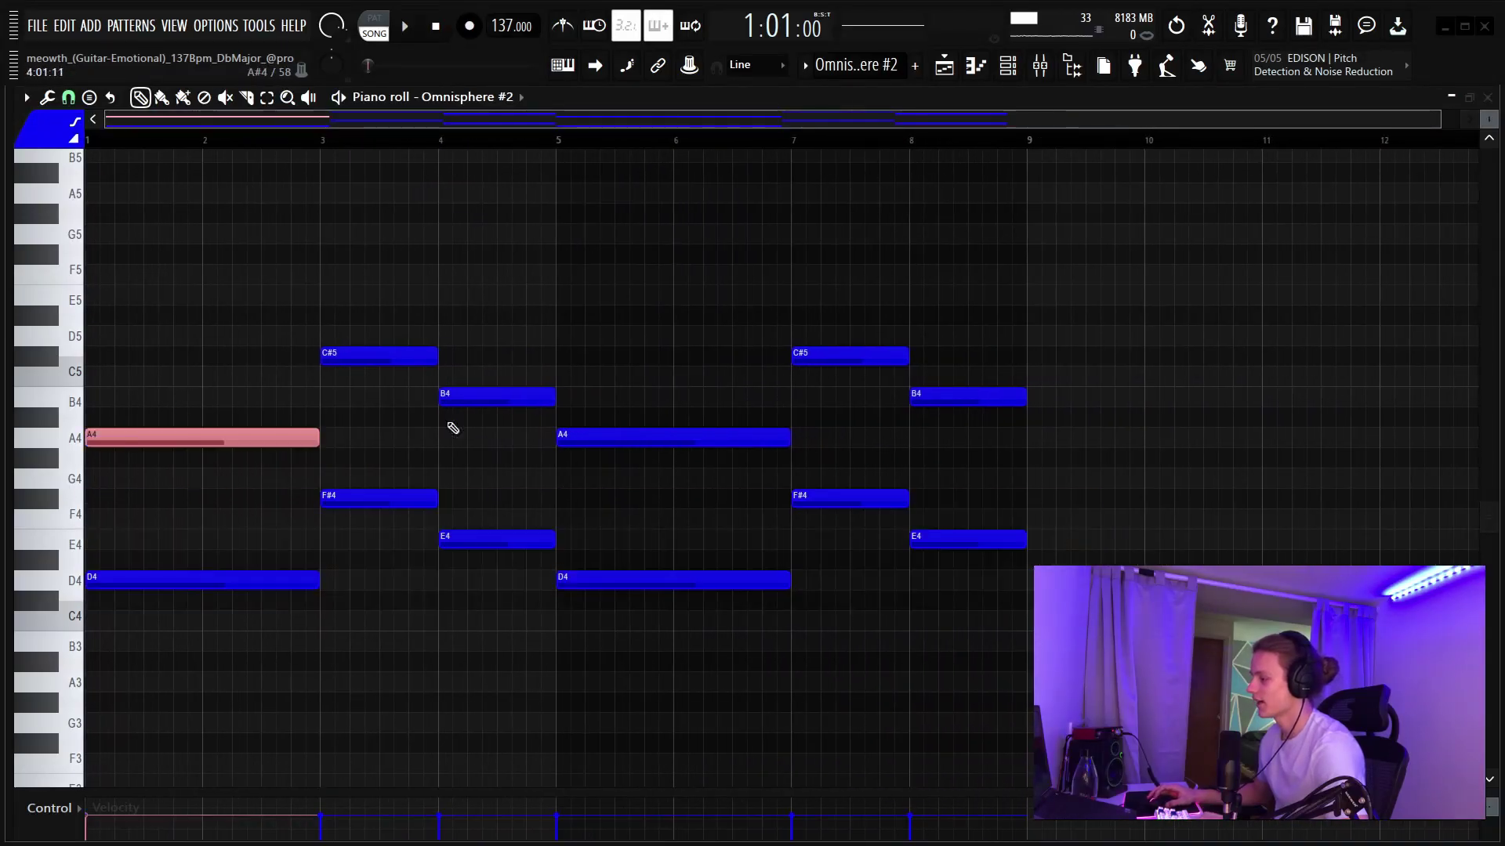
{"action": "left_click_drag", "start_coordinate": [330, 327], "coordinate": [507, 397]}
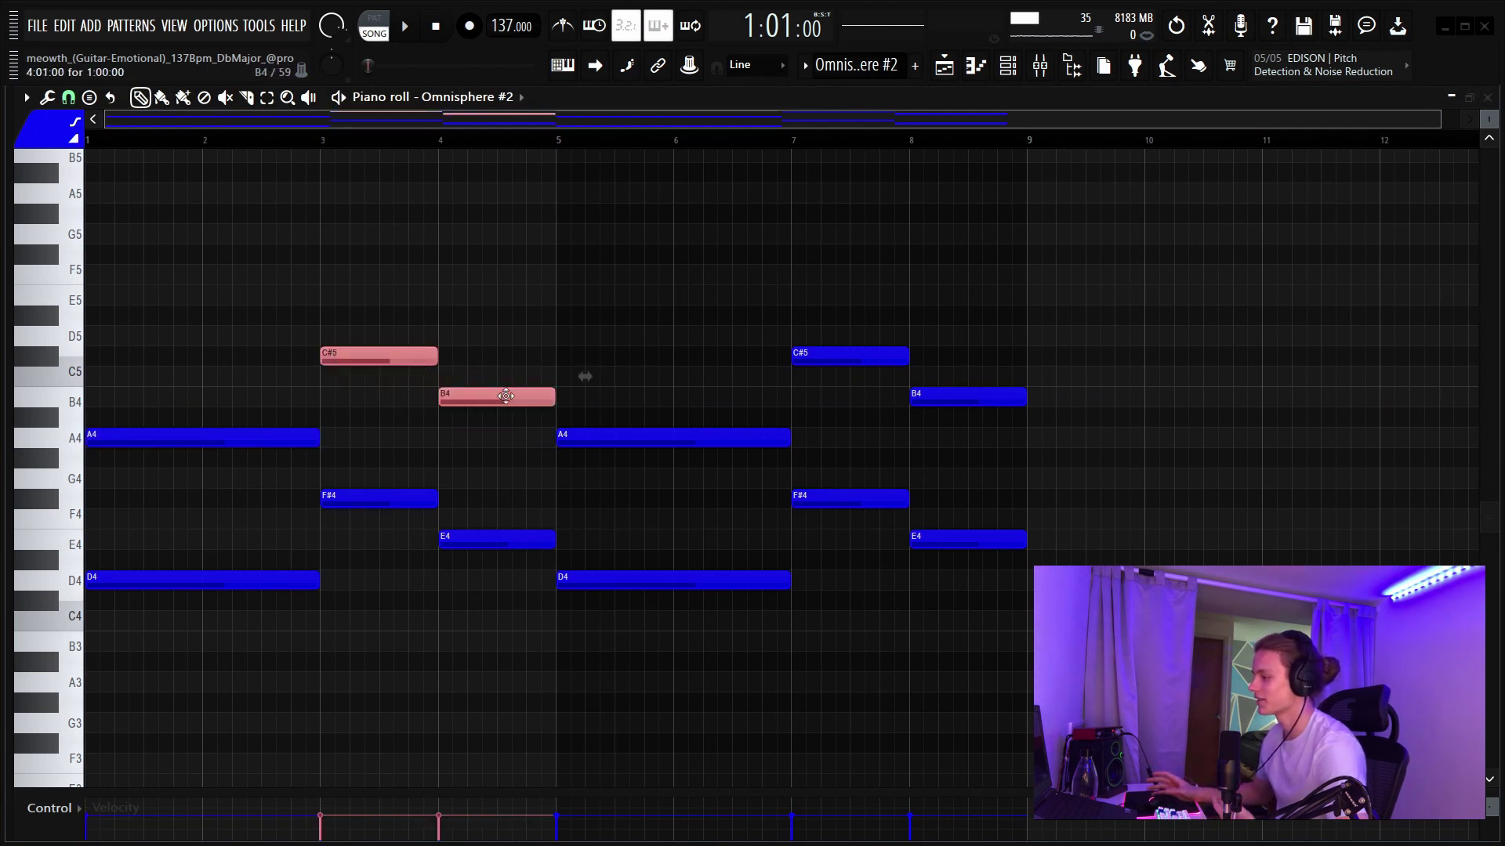
{"action": "left_click", "coordinate": [504, 282], "text": "ctrl"}
- Select bars 1 to 8 of the Omnisphere #2 pattern and play it in pattern mode
{"action": "scroll", "coordinate": [295, 143], "scroll_direction": "down", "scroll_amount": 1}
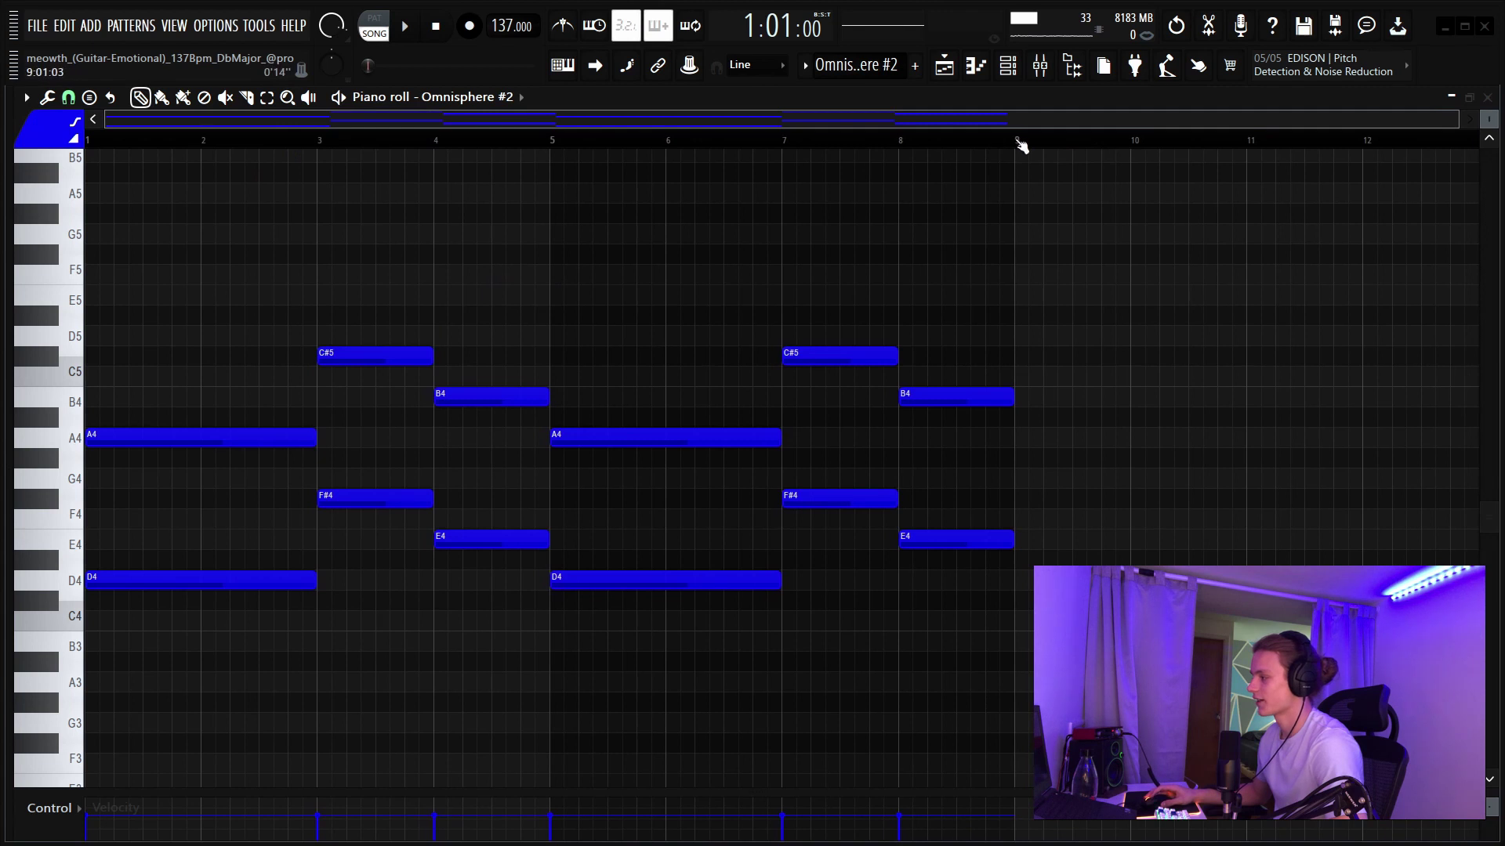
{"action": "key", "text": "ctrl+a"}
{"action": "left_click", "coordinate": [394, 229], "text": "ctrl"}
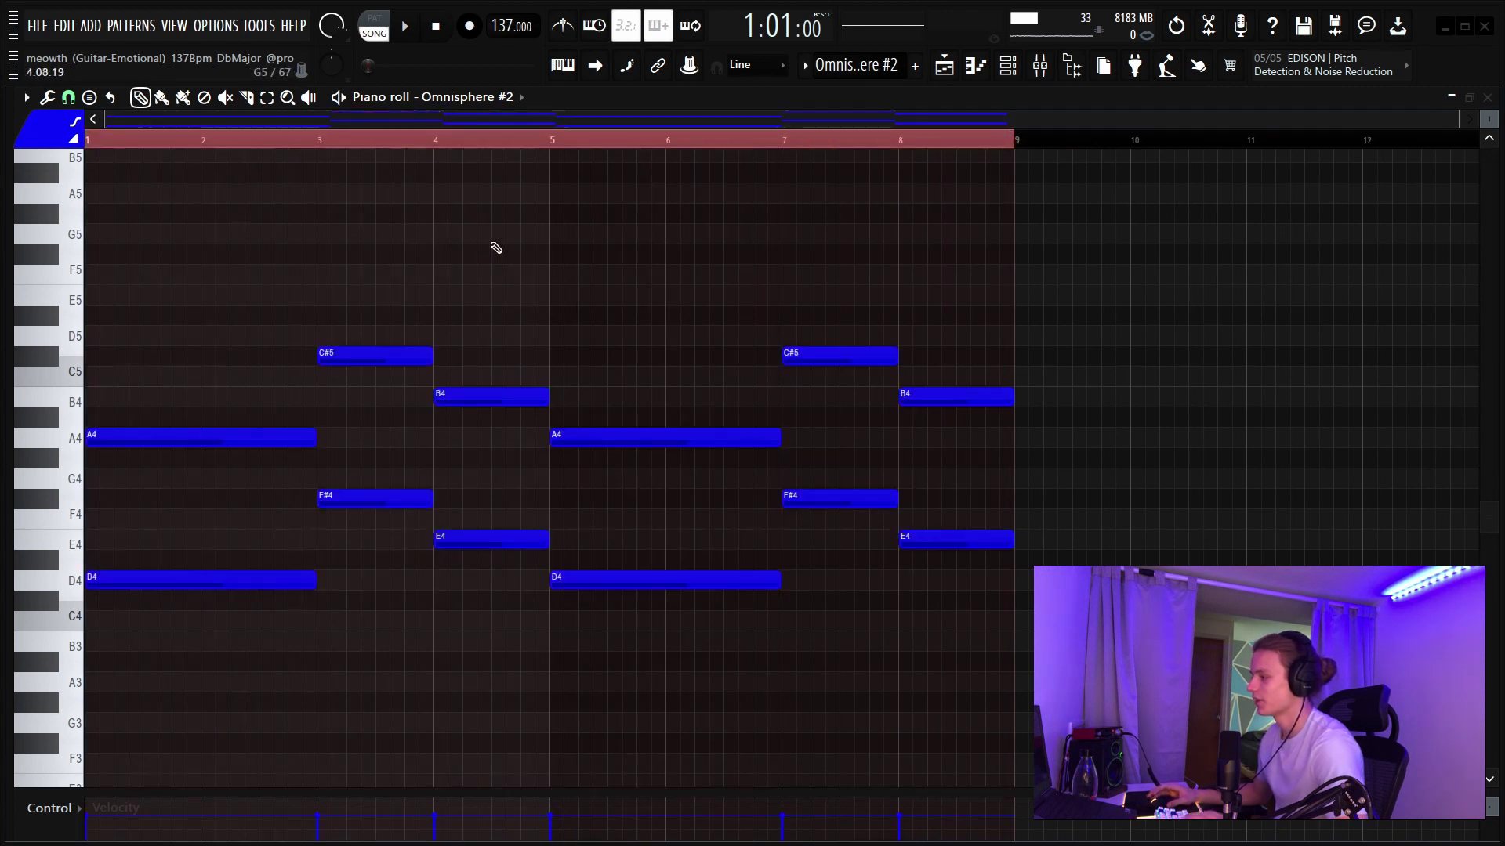
{"action": "key", "text": "space"}
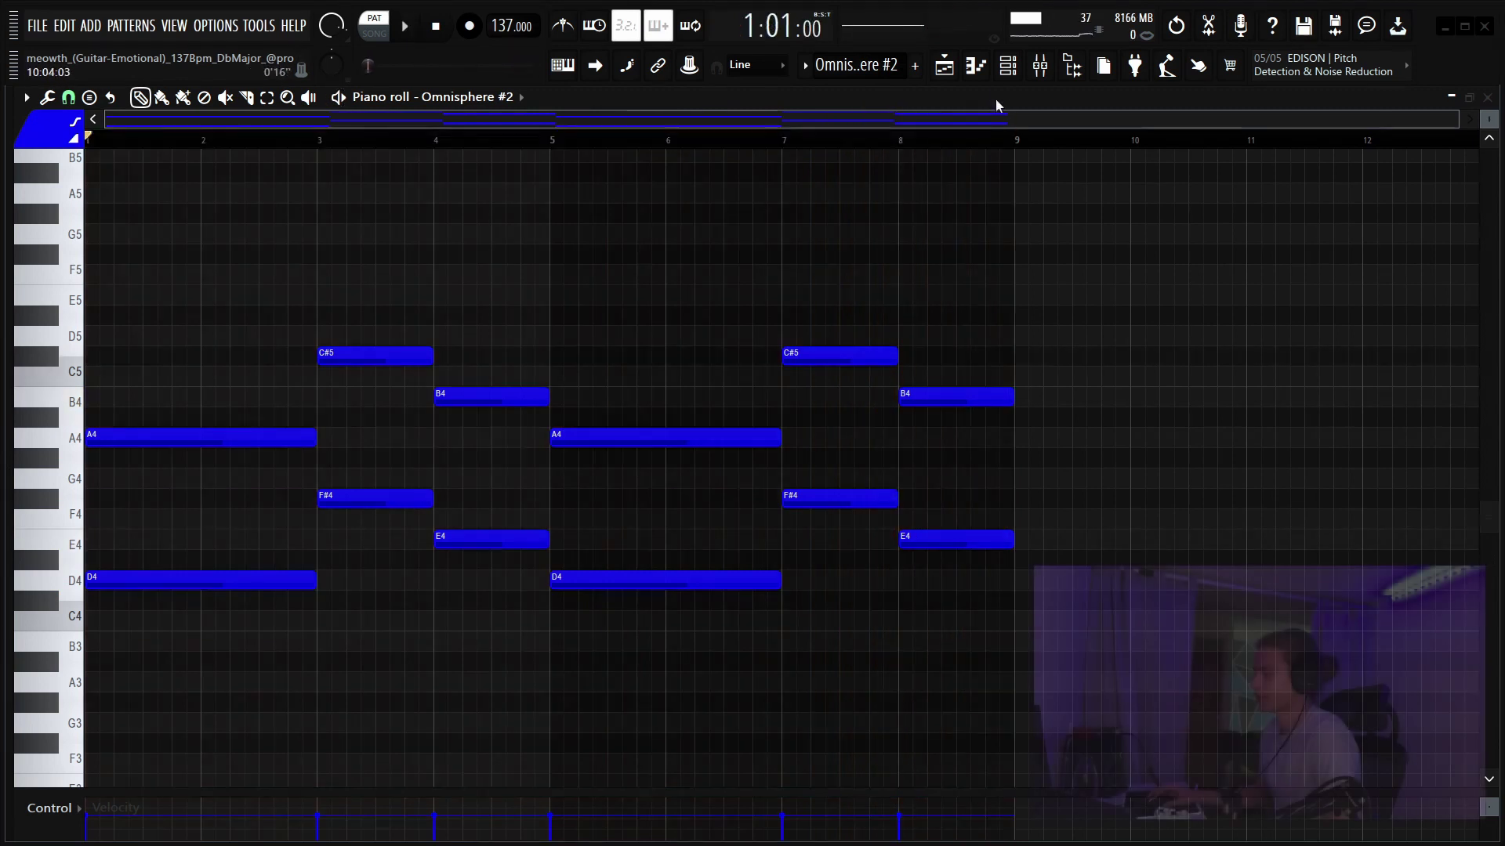
- Review the Tape Cassette 2 and Fruity parametric EQ 2 settings on mixer Insert 2
{"action": "key", "text": "F6"}
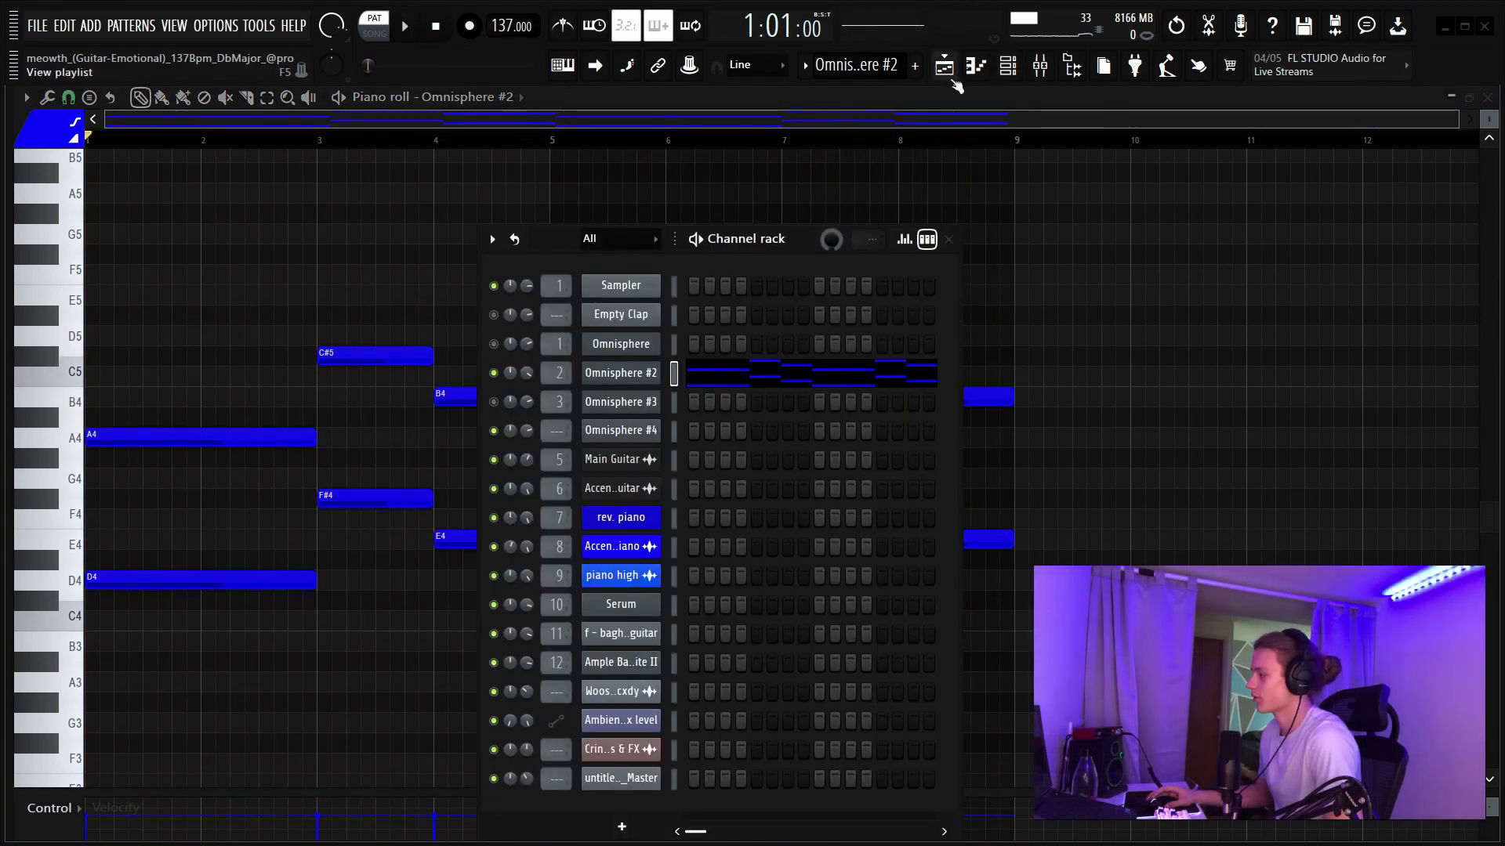
{"action": "left_click", "coordinate": [1040, 65]}
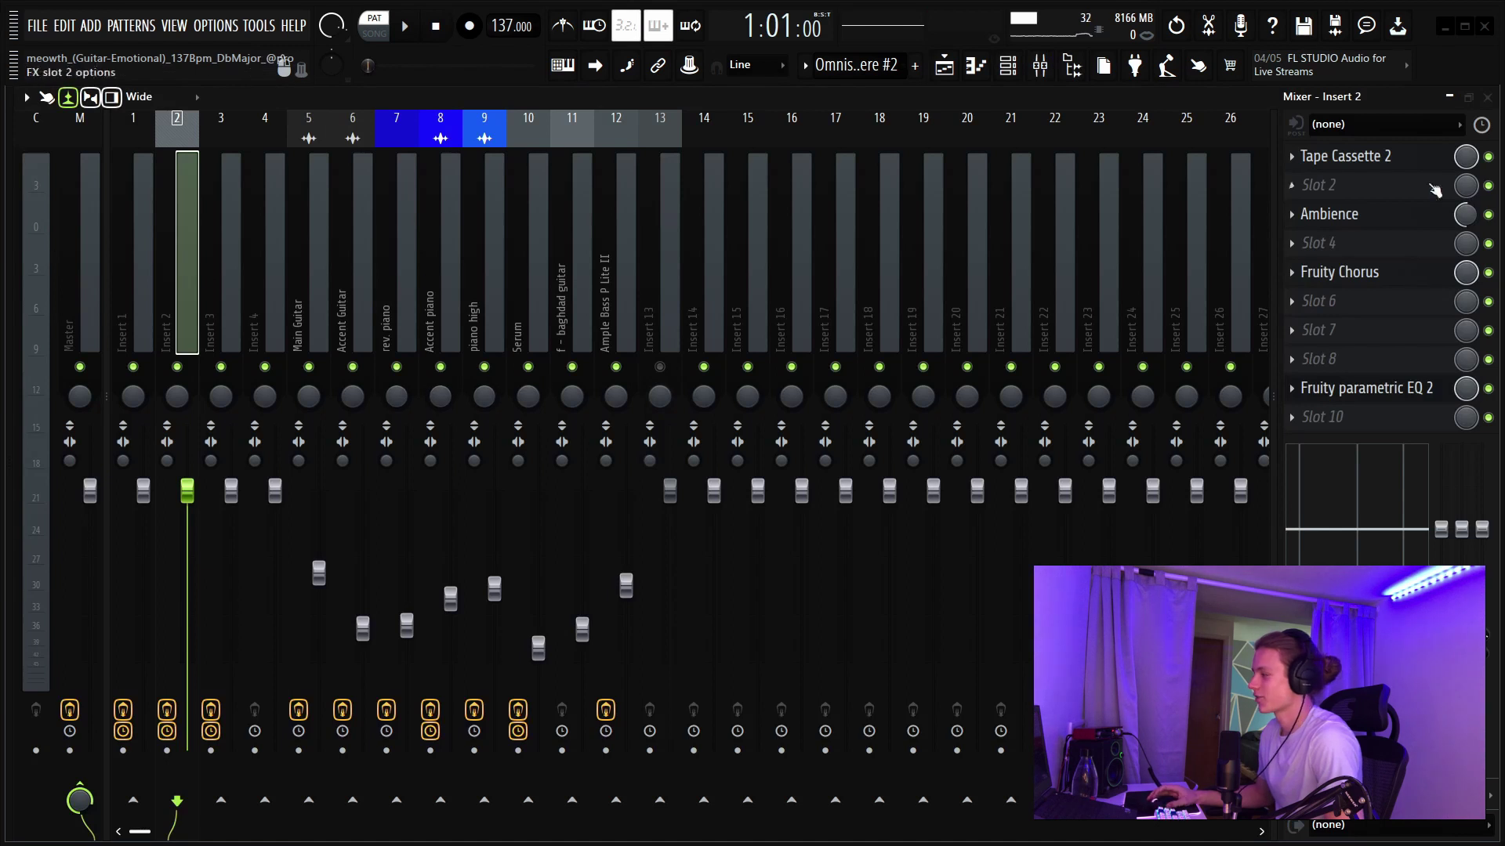
{"action": "left_click", "coordinate": [1411, 160]}
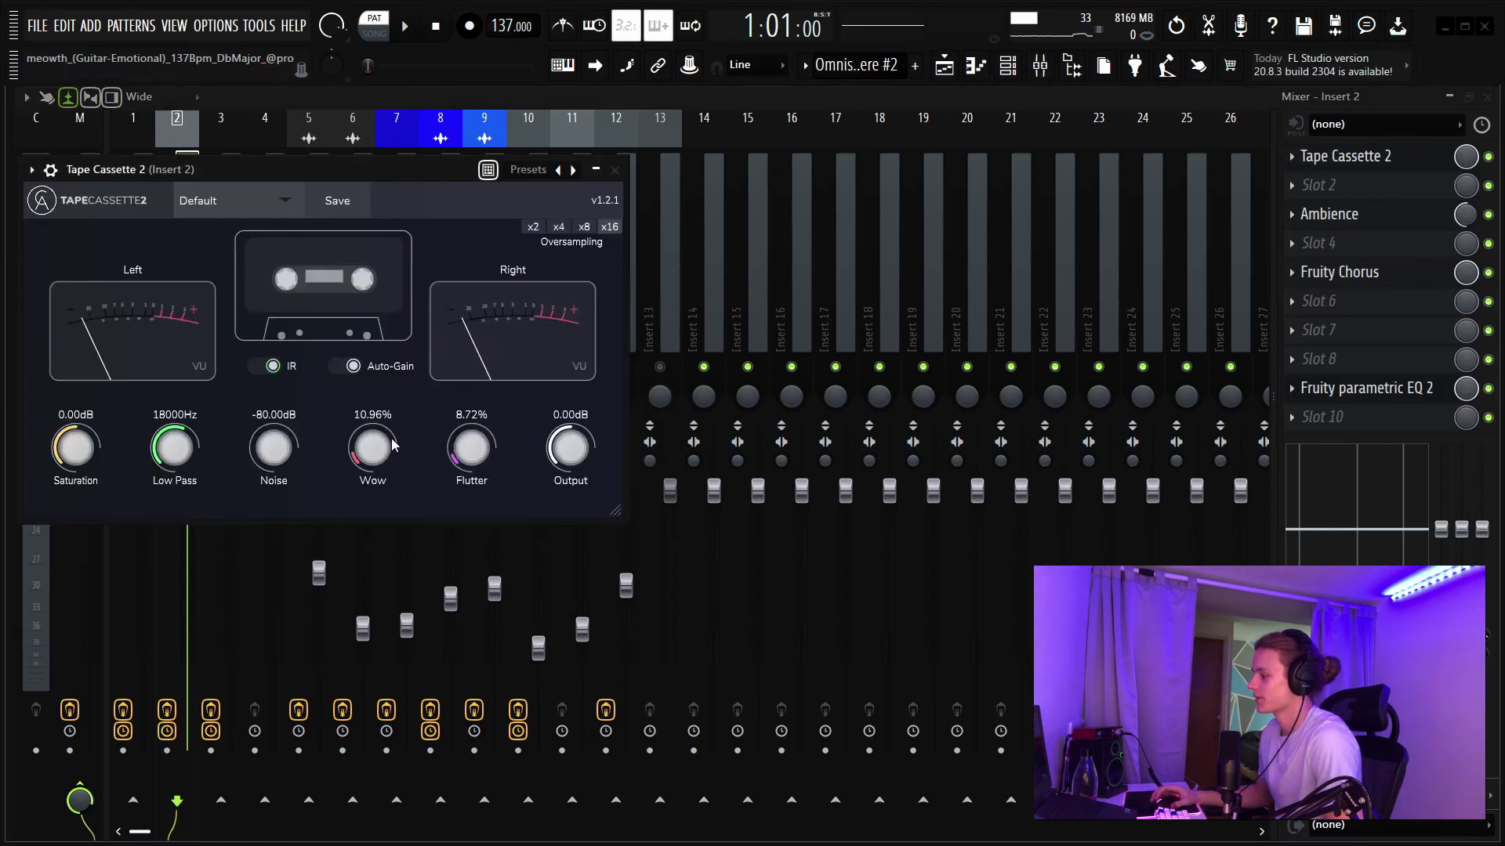
{"action": "left_click", "coordinate": [613, 170]}
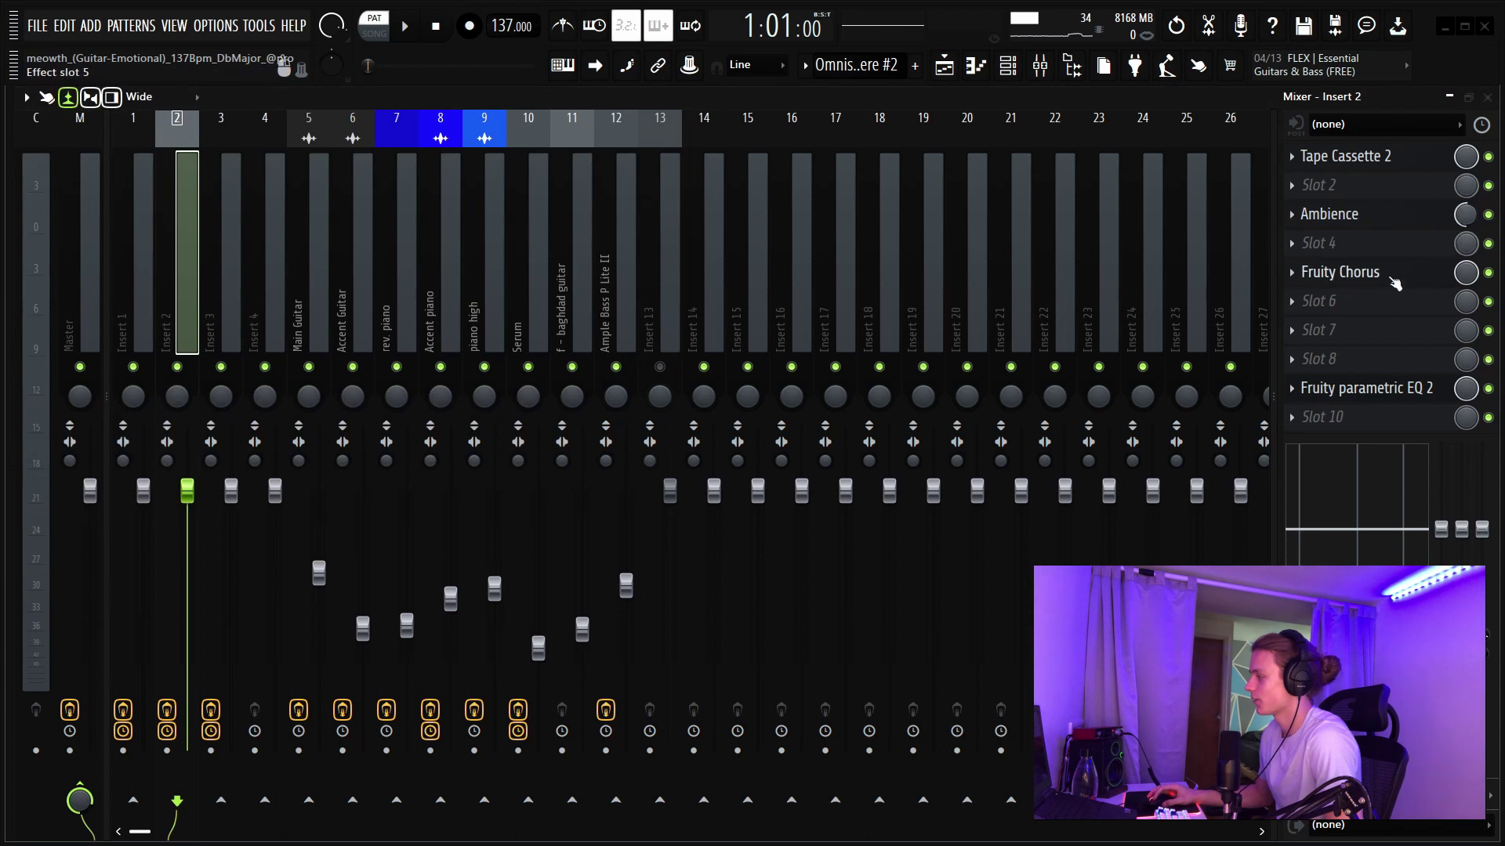
{"action": "left_click", "coordinate": [1382, 396]}
{"action": "left_click_drag", "start_coordinate": [558, 290], "coordinate": [558, 213]}
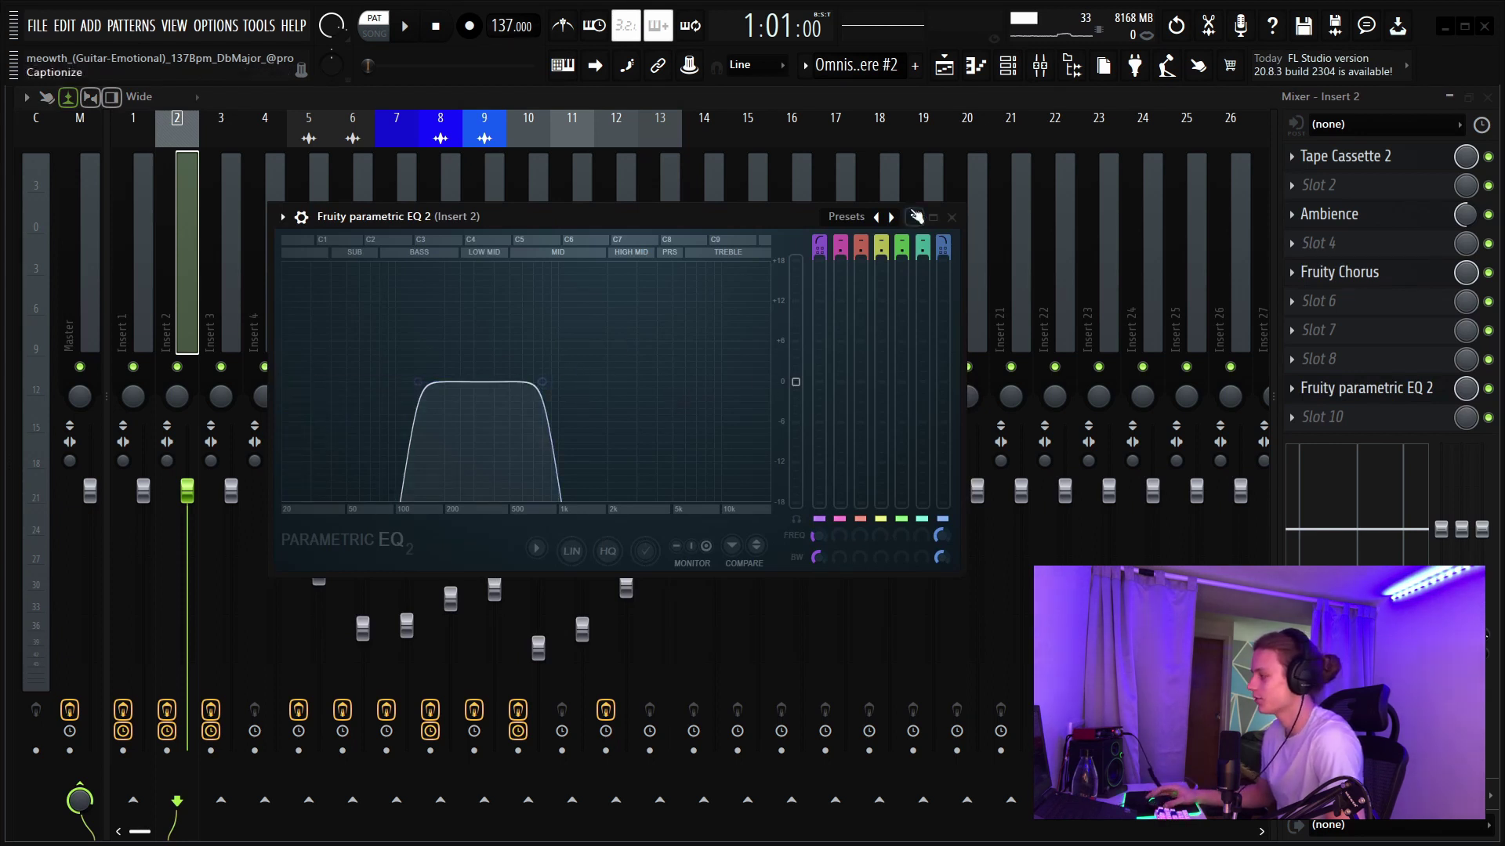
{"action": "left_click", "coordinate": [953, 218]}
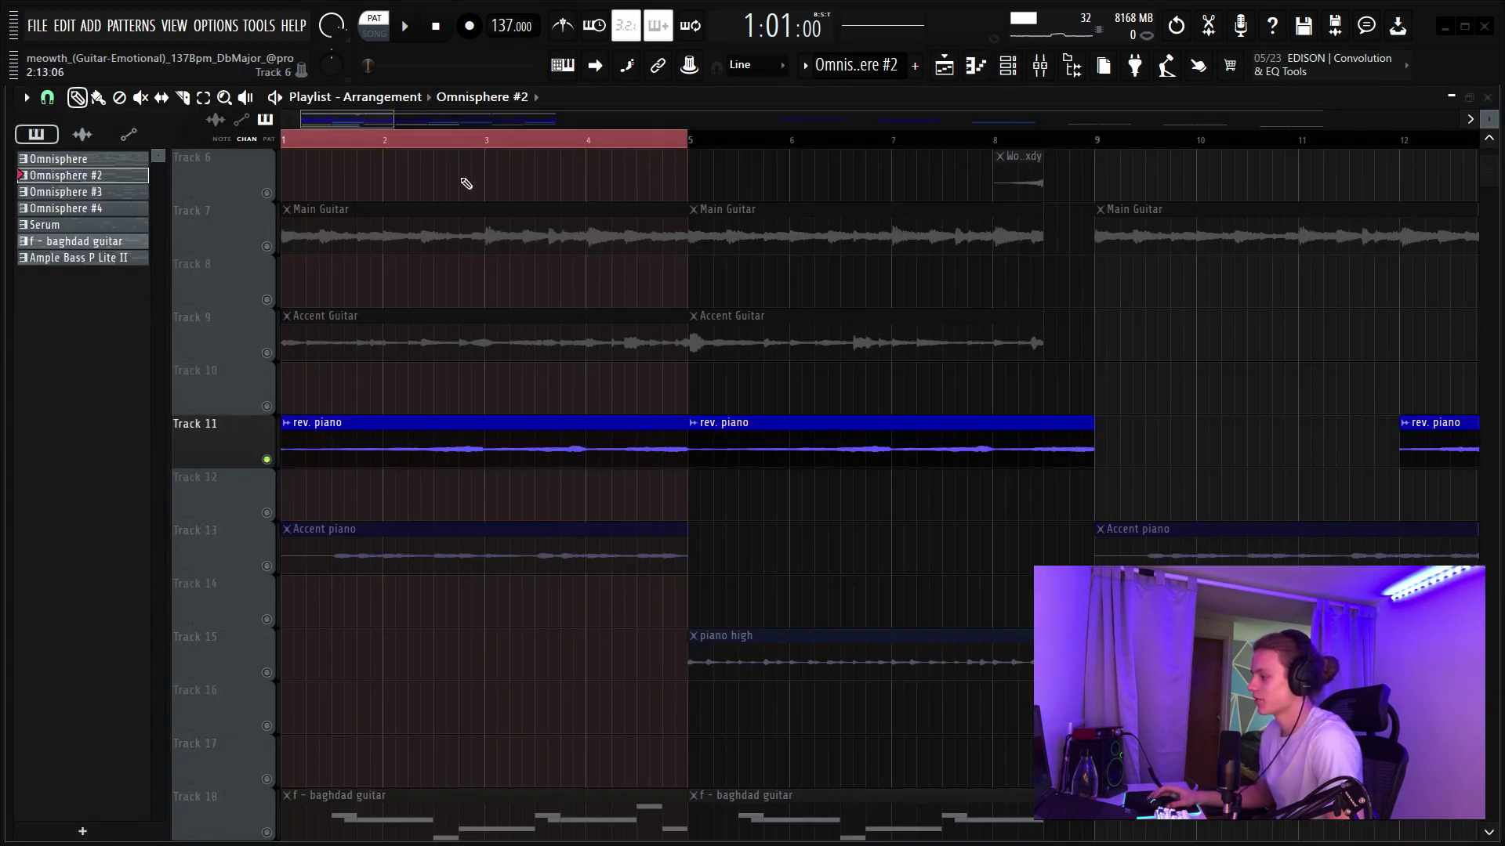
- Play the soloed rev. piano on Track 11 over bars 1 to 4 and highlight its first clip
{"action": "left_click", "coordinate": [278, 141]}
{"action": "key", "text": "space"}
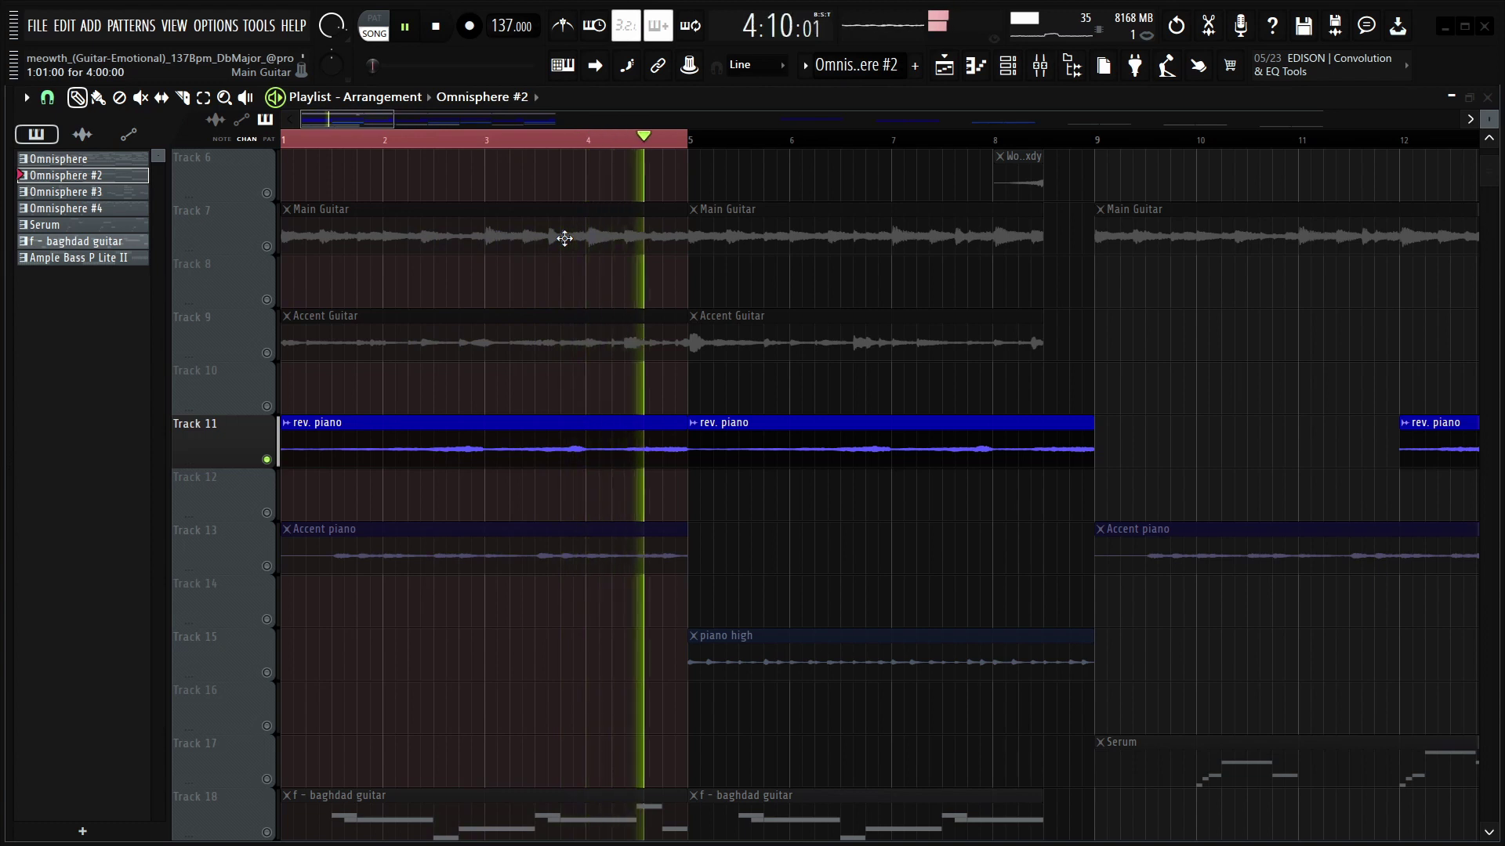
{"action": "key", "text": "space"}
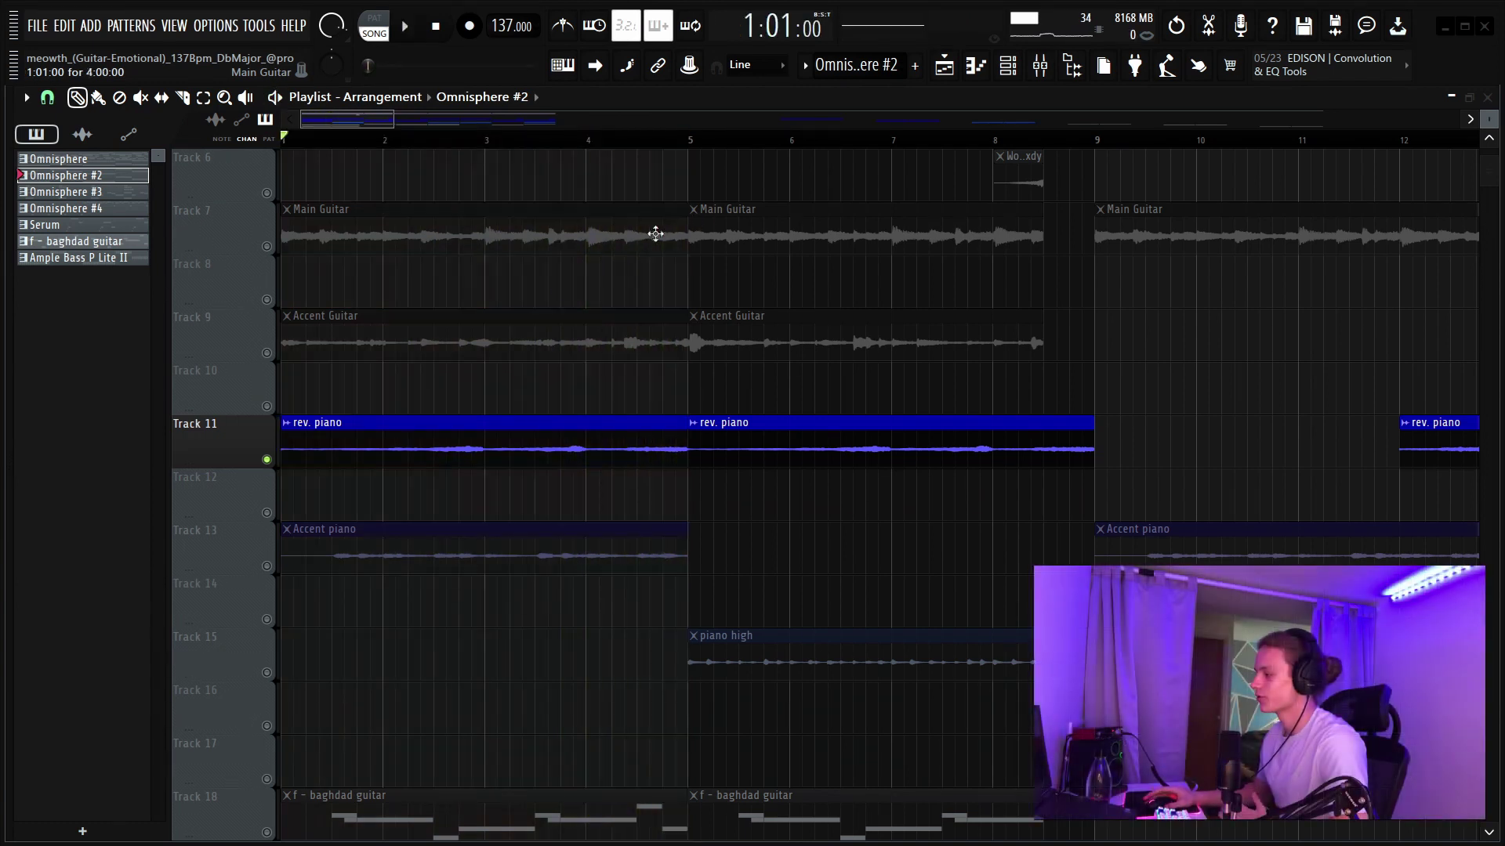
{"action": "left_click", "coordinate": [515, 453]}
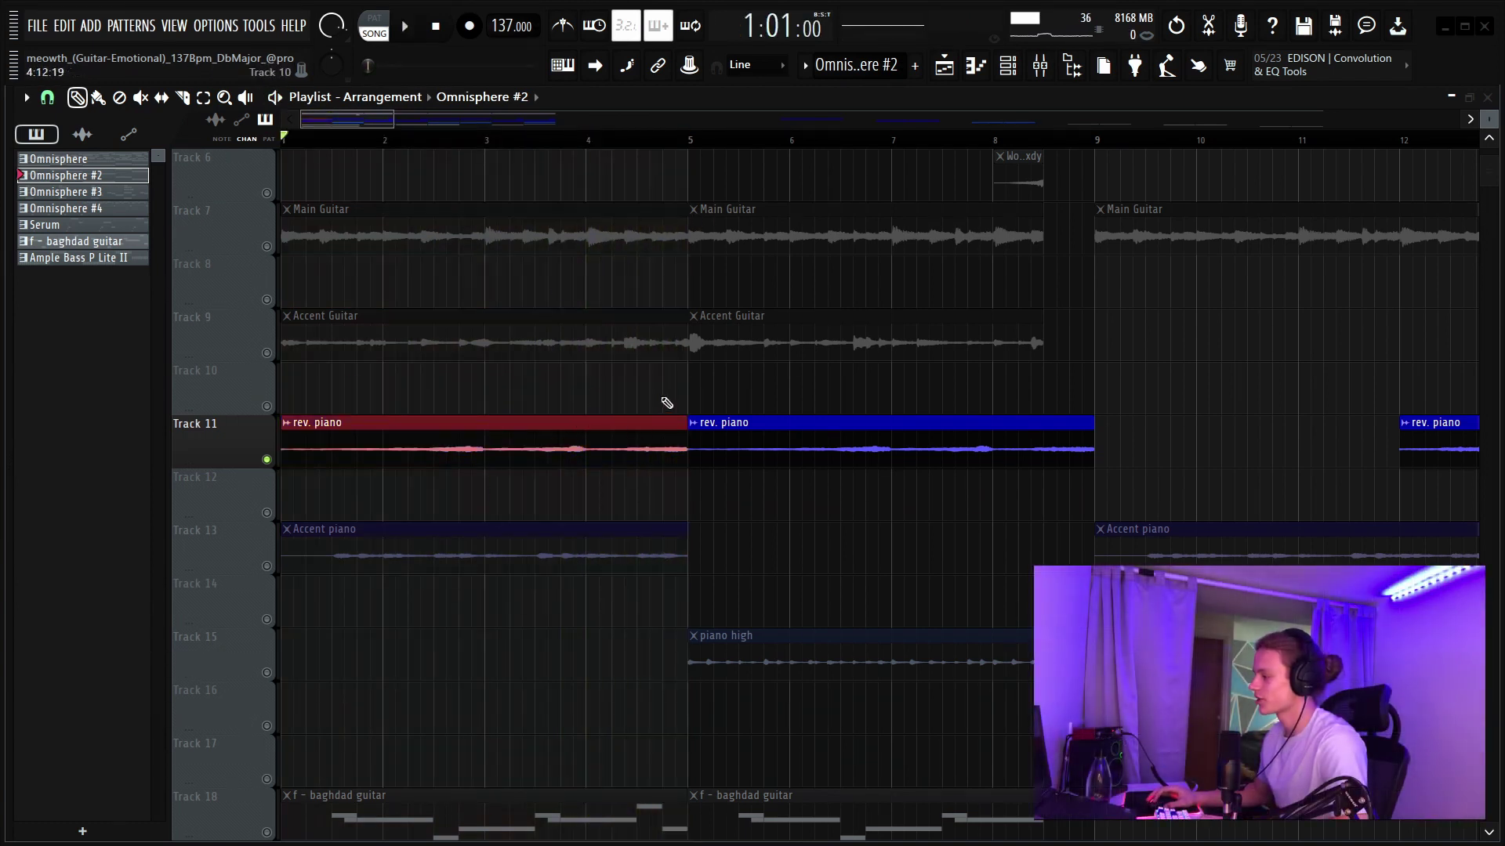
{"action": "right_click", "coordinate": [546, 407]}
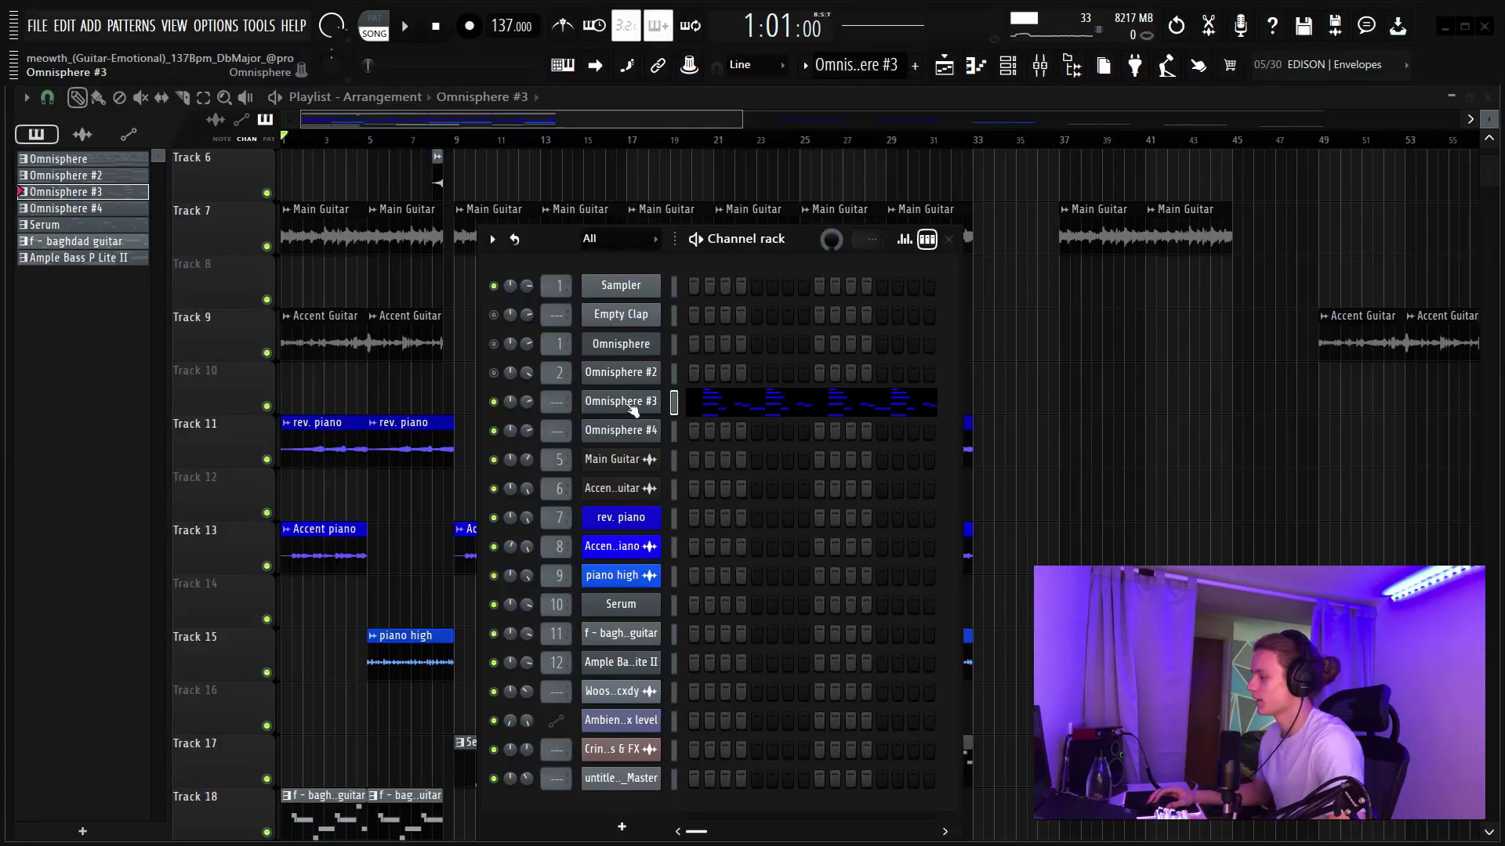
- Open the Omnisphere #3 notes in the piano roll and highlight the strummed D6, A6, C#7, E7 and F#7 chord in bar 1
{"action": "left_click", "coordinate": [625, 399]}
{"action": "left_click_drag", "start_coordinate": [169, 284], "coordinate": [177, 650]}
{"action": "scroll", "coordinate": [182, 138], "scroll_direction": "up", "scroll_amount": 3}
{"action": "left_click_drag", "start_coordinate": [278, 241], "coordinate": [254, 679]}
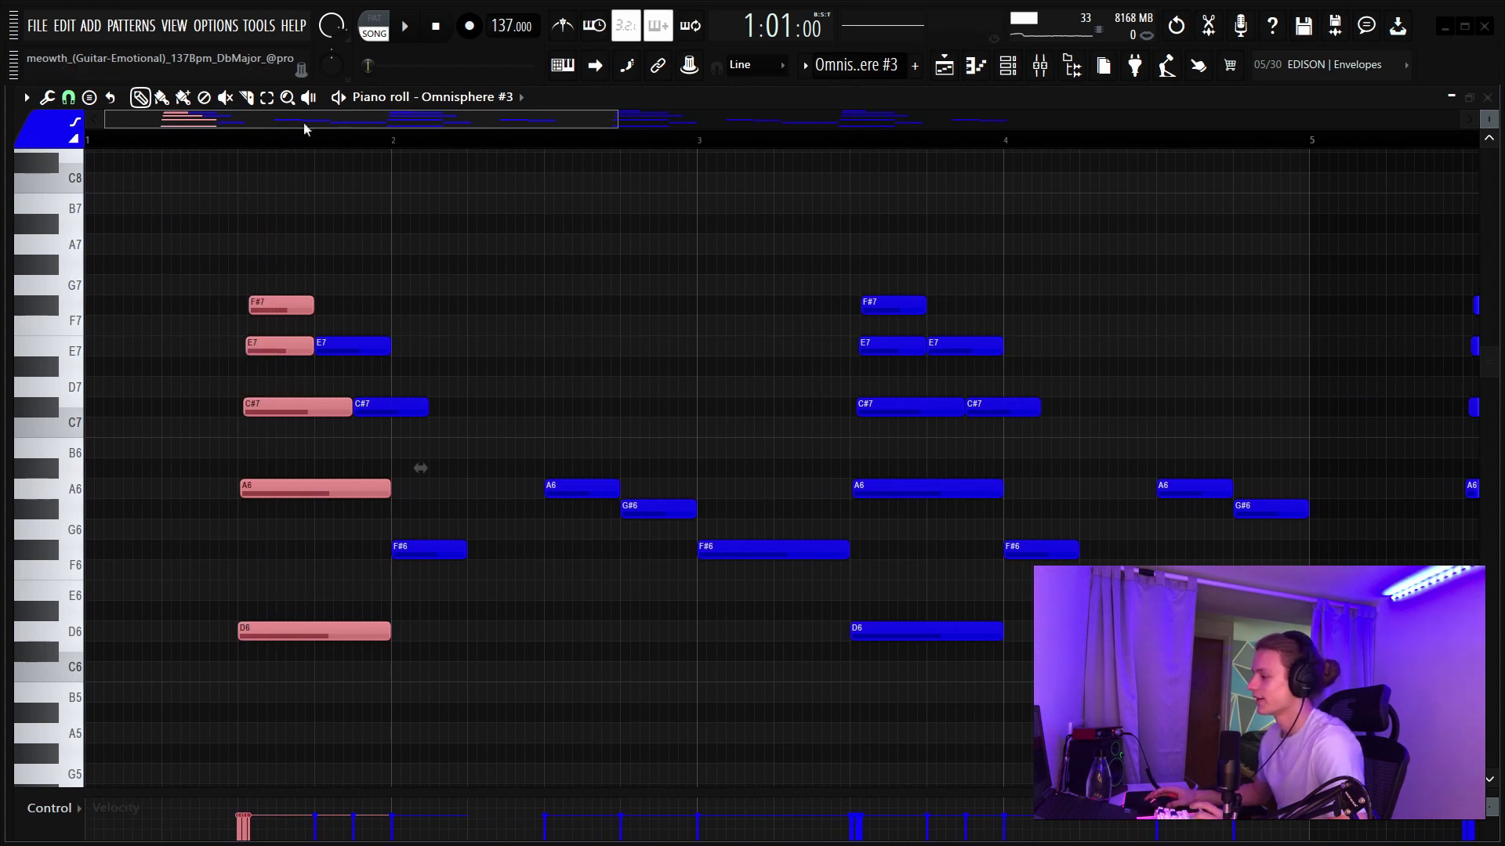
- Highlight the single melody notes following the first Omnisphere #3 chord, including A6 and G#6, and the repeated five-note chord in bar 3
{"action": "left_click_drag", "start_coordinate": [356, 323], "coordinate": [410, 424]}
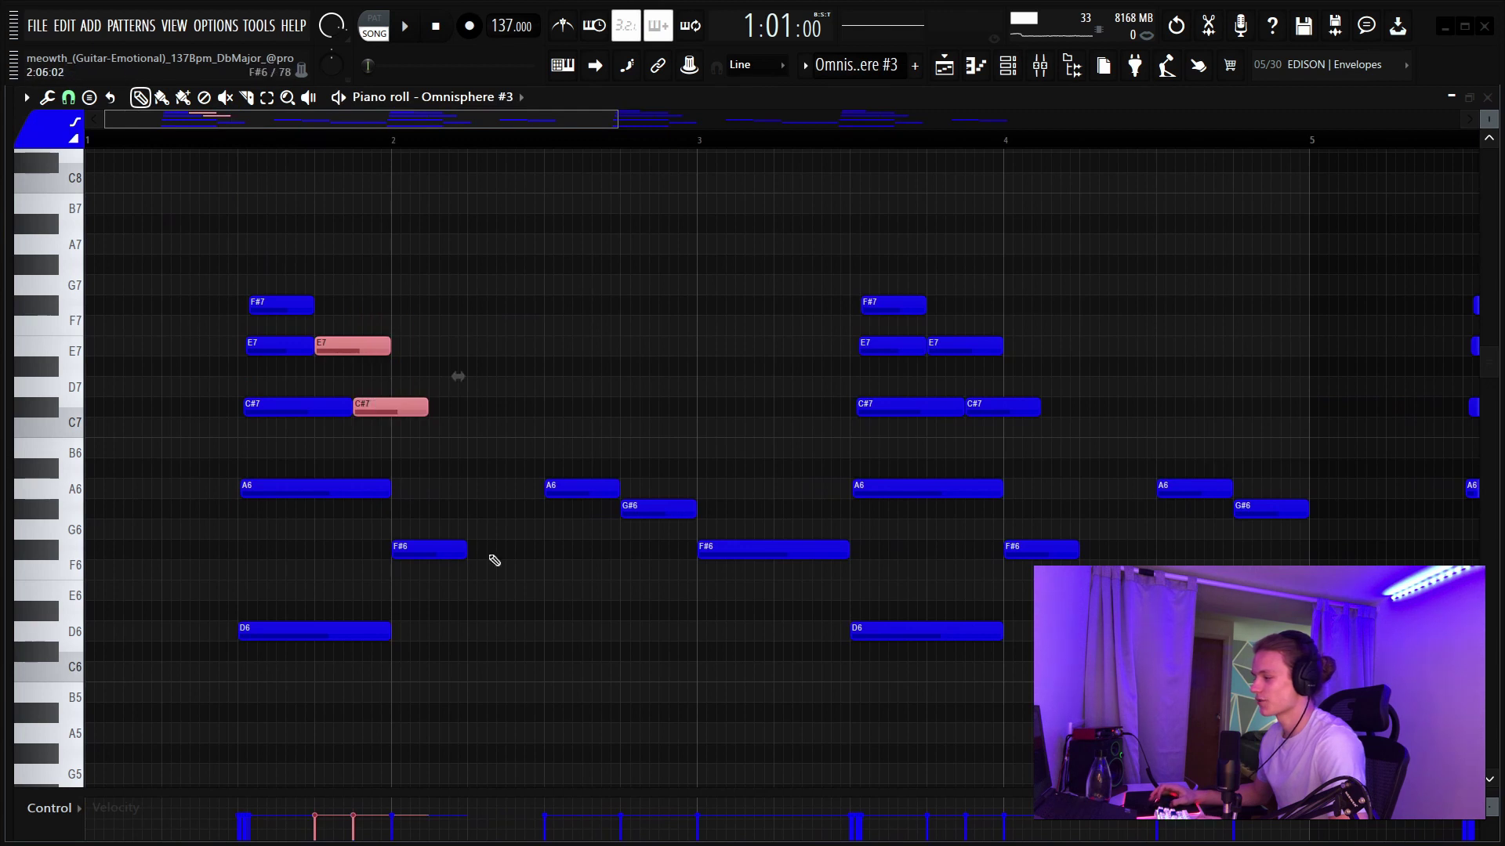
{"action": "left_click_drag", "start_coordinate": [442, 544], "coordinate": [504, 555]}
{"action": "left_click_drag", "start_coordinate": [574, 473], "coordinate": [653, 529]}
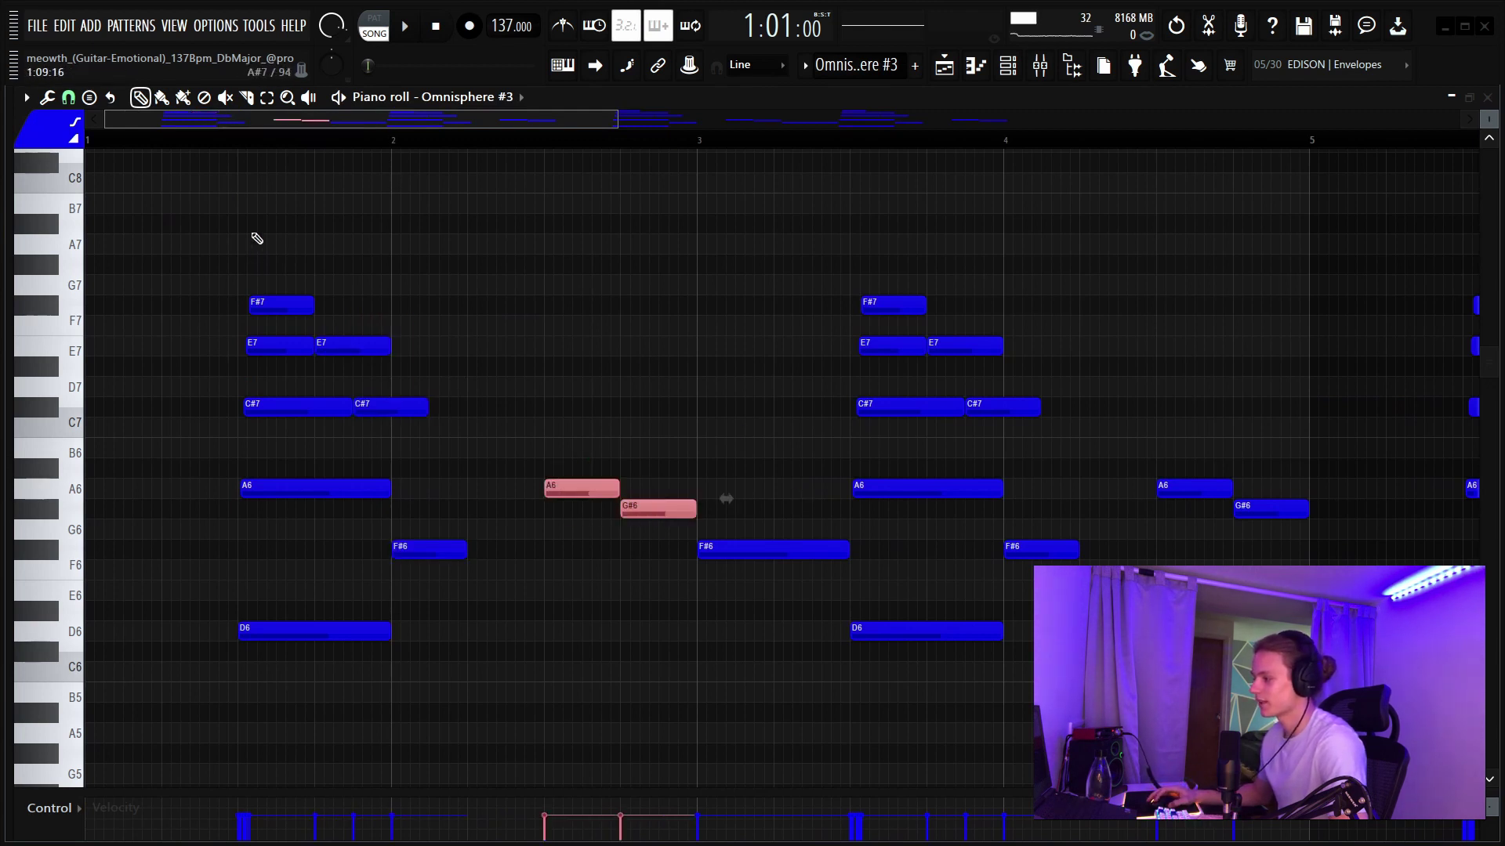
{"action": "left_click_drag", "start_coordinate": [250, 235], "coordinate": [279, 757]}
{"action": "left_click", "coordinate": [481, 256], "text": "ctrl"}
{"action": "left_click_drag", "start_coordinate": [869, 257], "coordinate": [901, 659]}
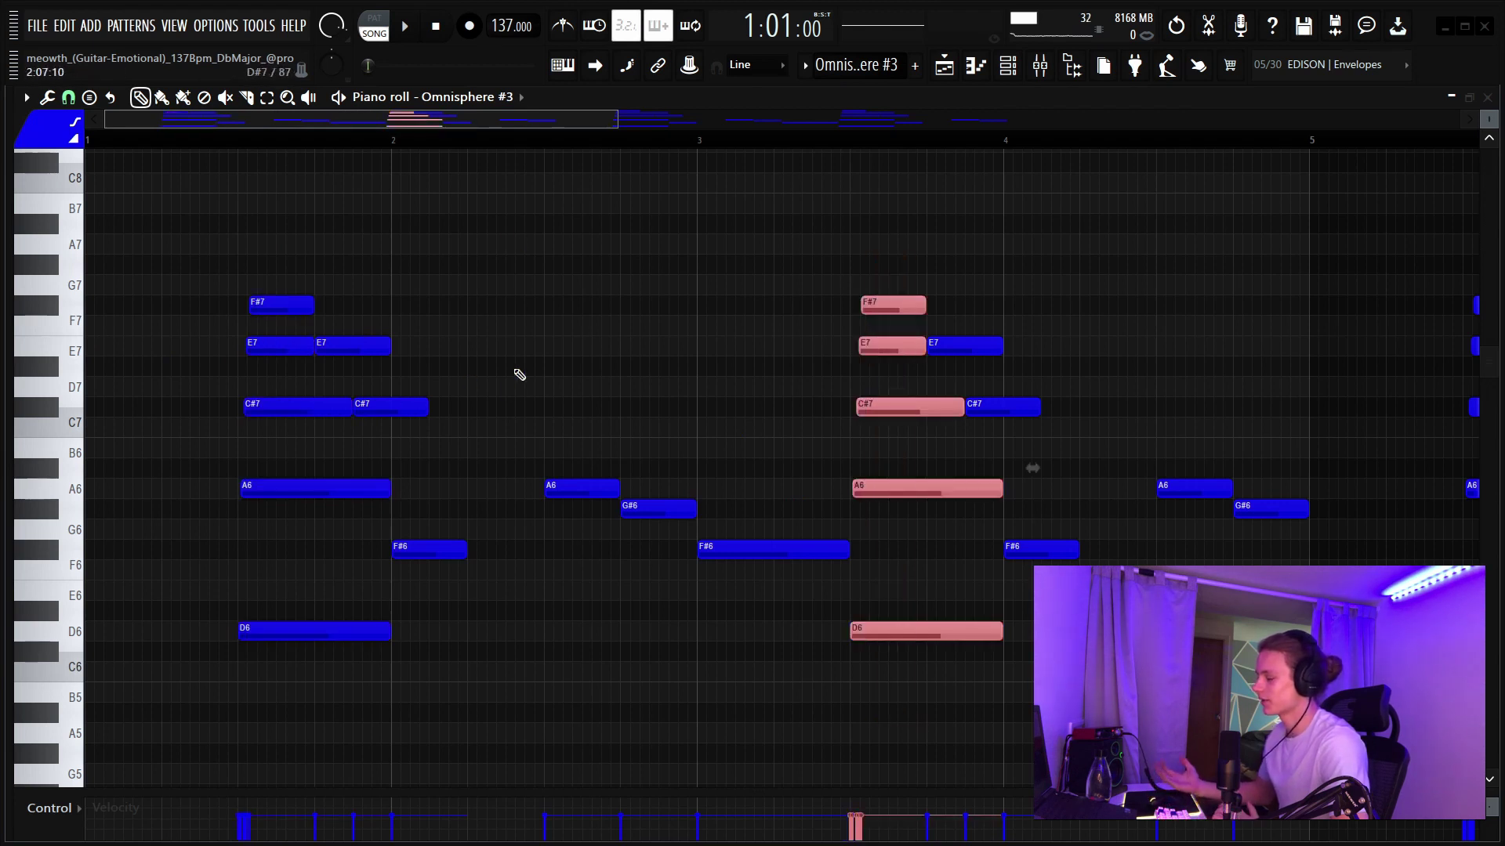
- Clear the note selection and highlight the full bar 1 chord of Omnisphere #3 together with its trailing E7 and C#7 notes
{"action": "left_click", "coordinate": [531, 358], "text": "ctrl"}
{"action": "scroll", "coordinate": [541, 345], "scroll_direction": "down", "scroll_amount": 5}
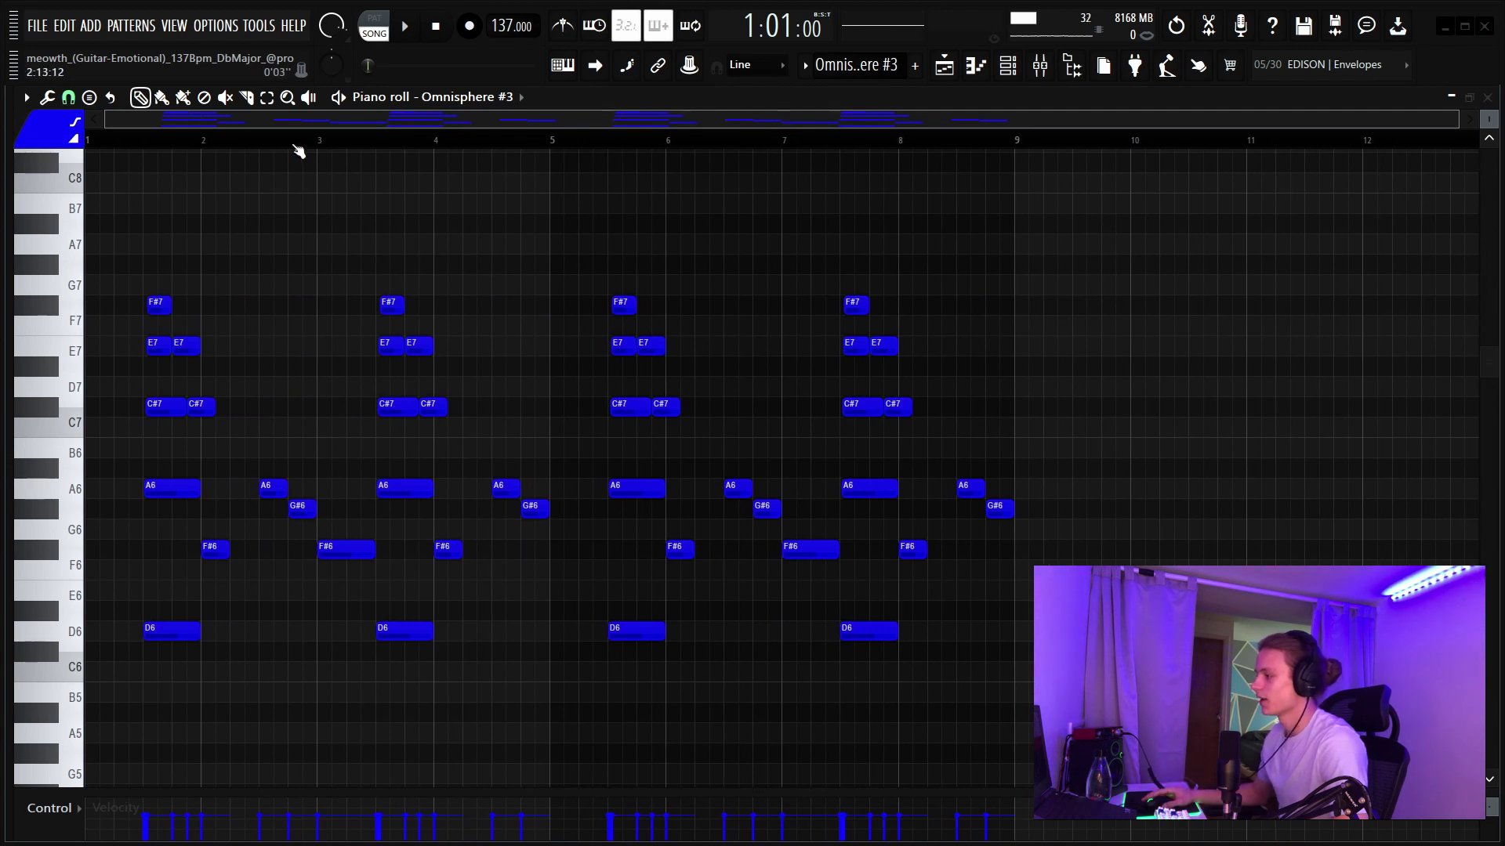
{"action": "scroll", "coordinate": [297, 142], "scroll_direction": "up", "scroll_amount": 3}
{"action": "left_click_drag", "start_coordinate": [295, 122], "coordinate": [184, 150]}
{"action": "scroll", "coordinate": [277, 156], "scroll_direction": "down", "scroll_amount": 2}
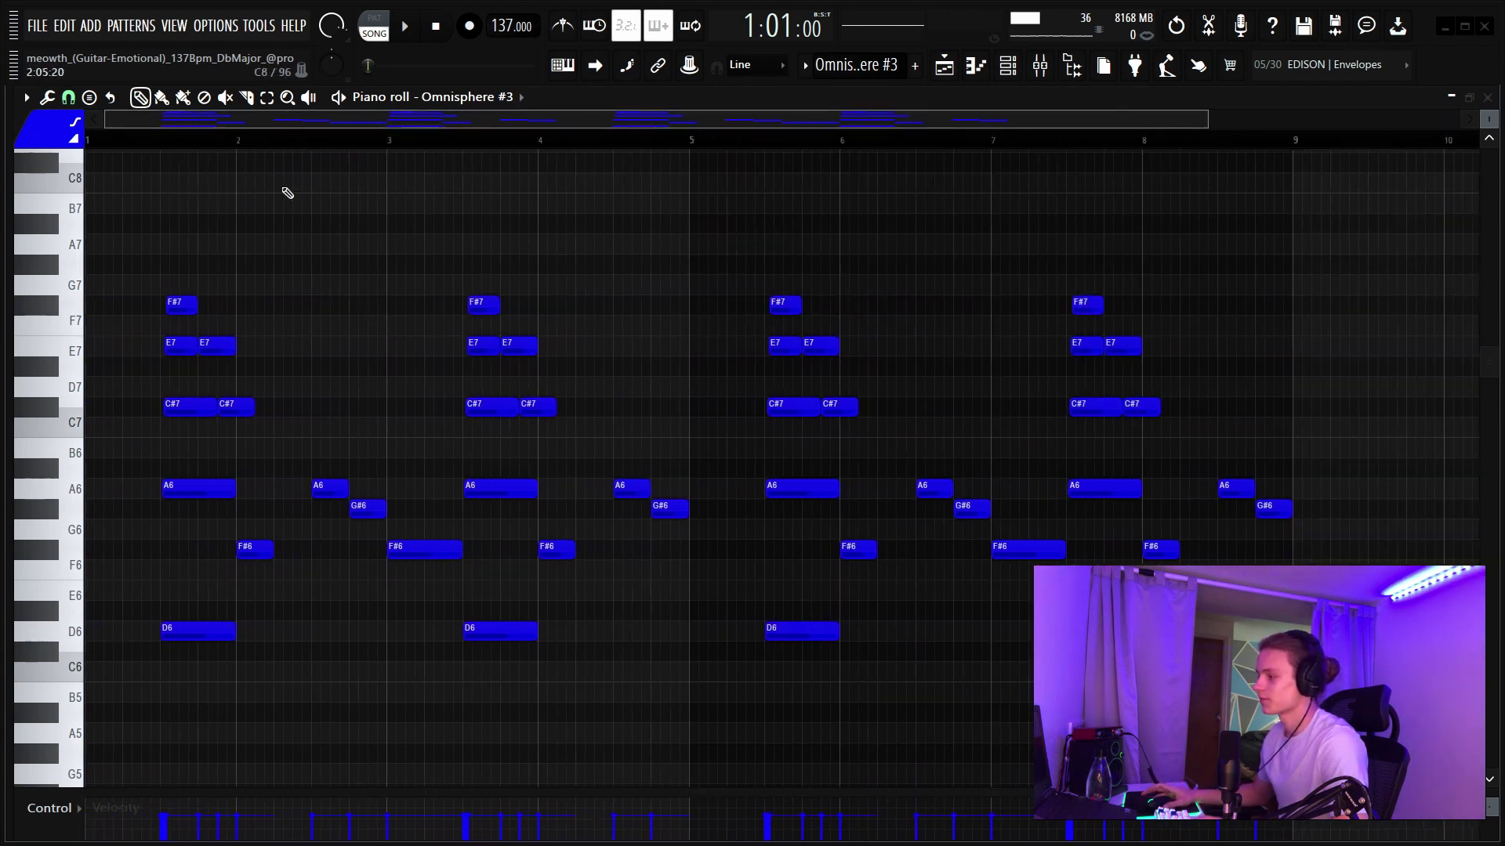
{"action": "left_click_drag", "start_coordinate": [143, 284], "coordinate": [212, 711]}
{"action": "scroll", "coordinate": [157, 149], "scroll_direction": "up", "scroll_amount": 4}
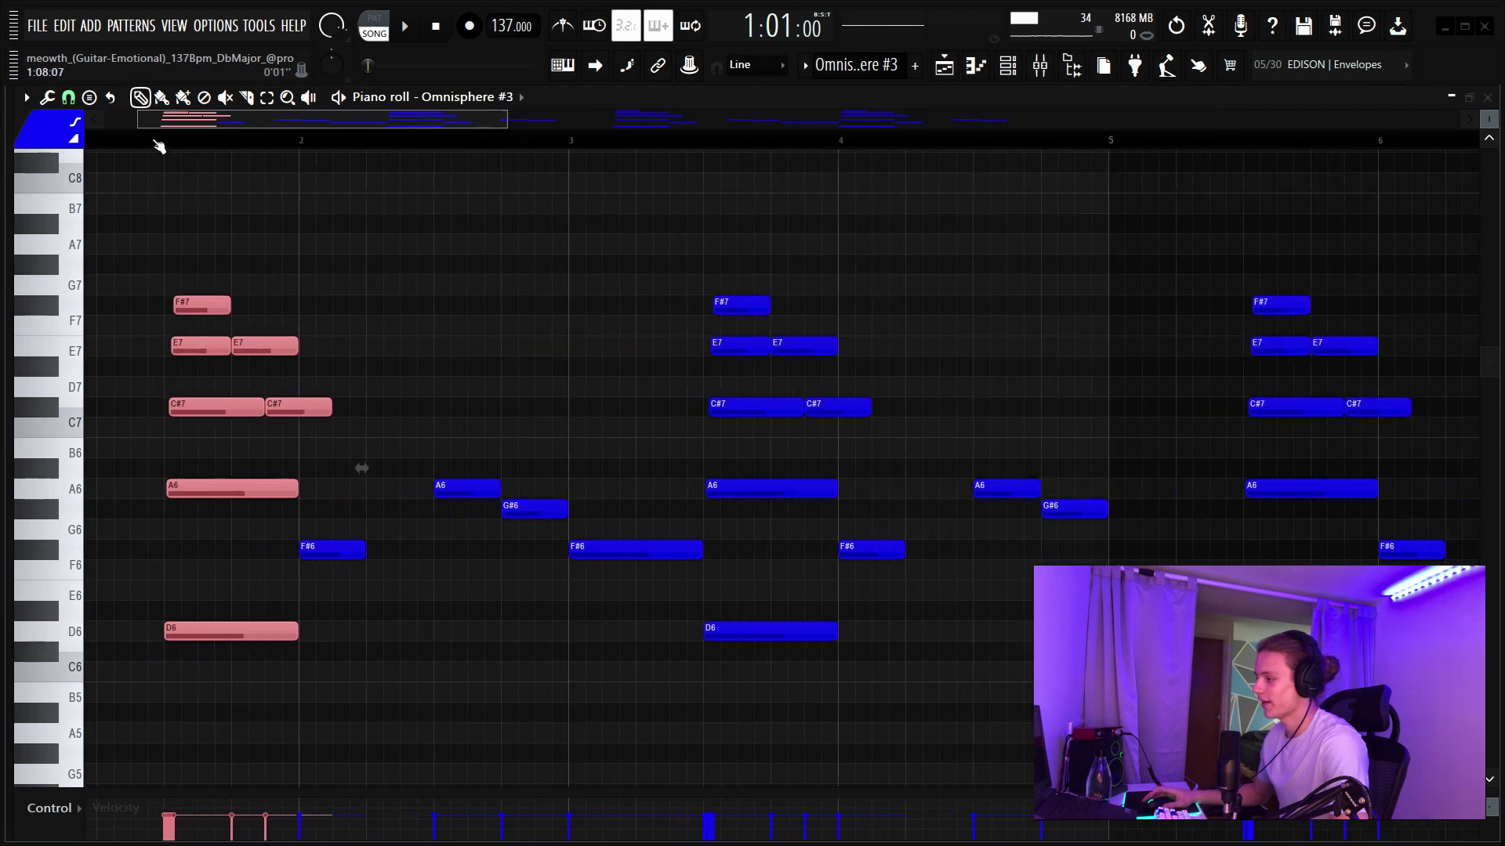
- Examine the staggered strum timing of the bar 1 chord up close, highlighting its offset note starts such as C#7
{"action": "scroll", "coordinate": [156, 146], "scroll_direction": "up", "scroll_amount": 3}
{"action": "left_click_drag", "start_coordinate": [326, 255], "coordinate": [251, 420]}
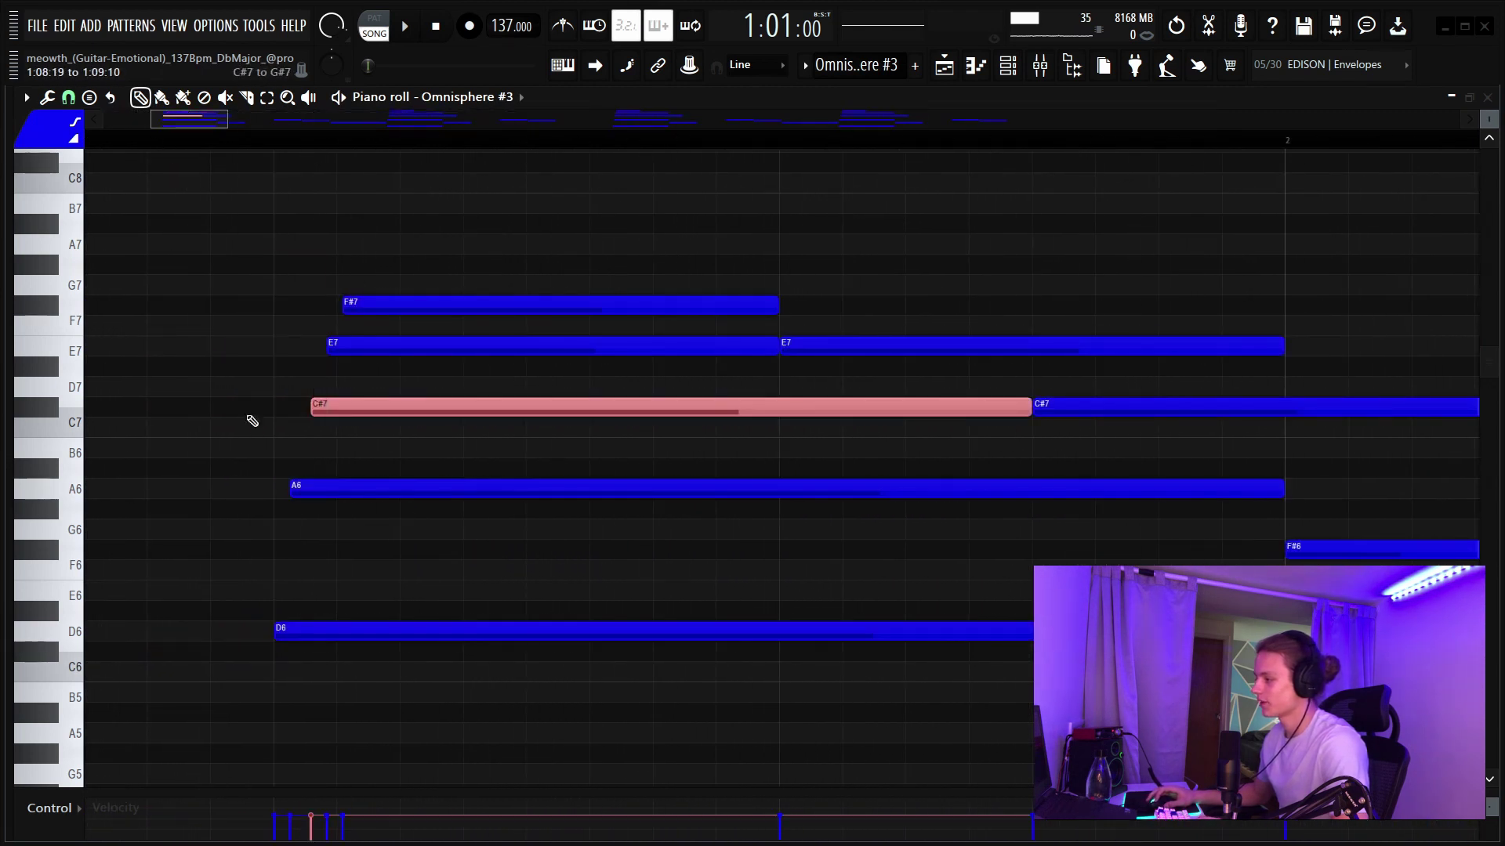
{"action": "left_click_drag", "start_coordinate": [335, 215], "coordinate": [219, 468]}
- Play the Omnisphere #3 pattern with bars 1 to 4 selected, and stop playback
{"action": "left_click_drag", "start_coordinate": [218, 464], "coordinate": [218, 464]}
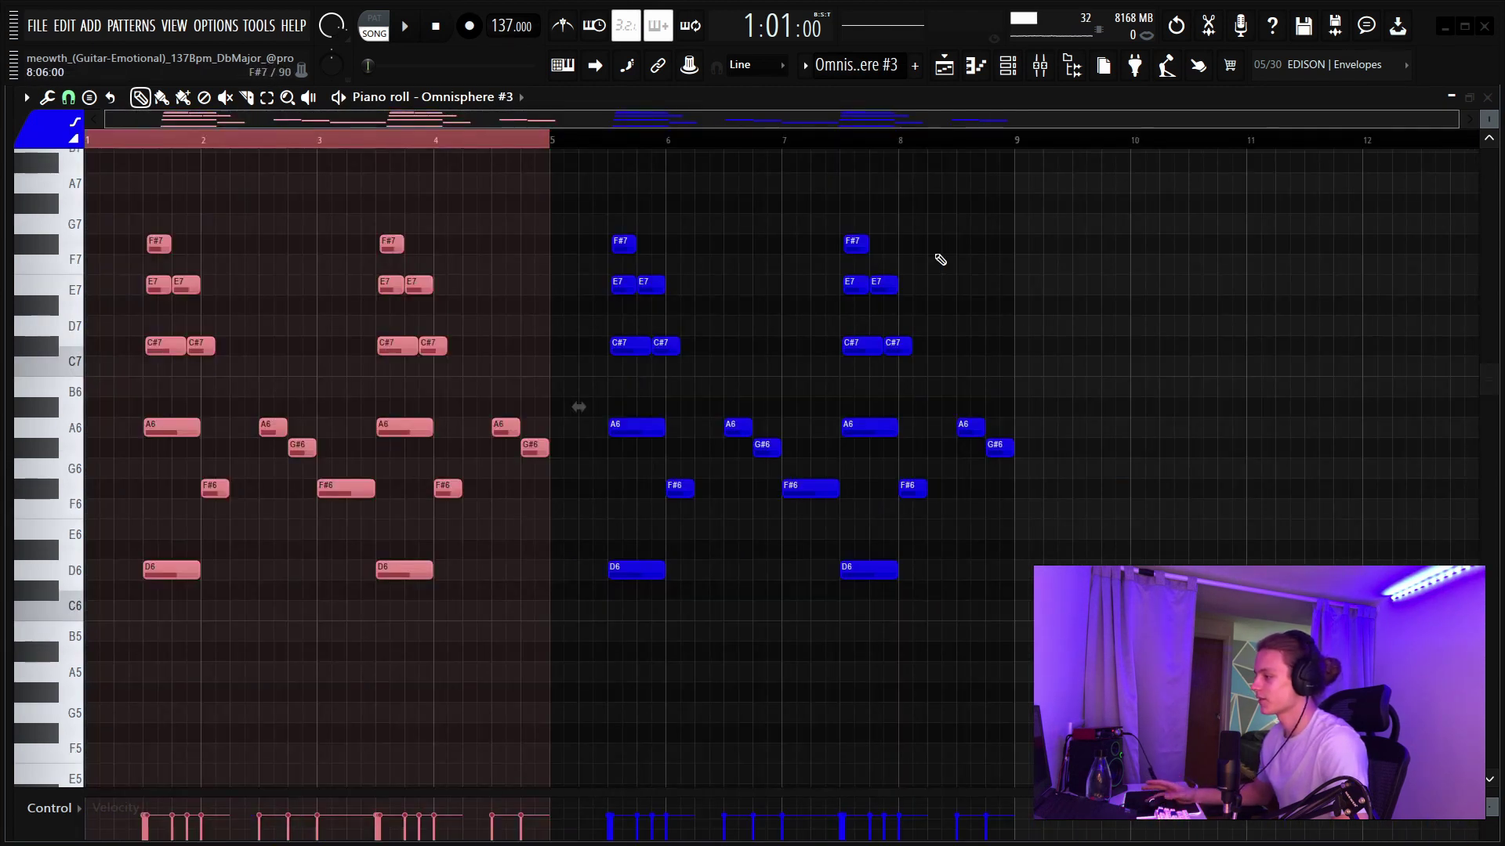
{"action": "key", "text": "space"}
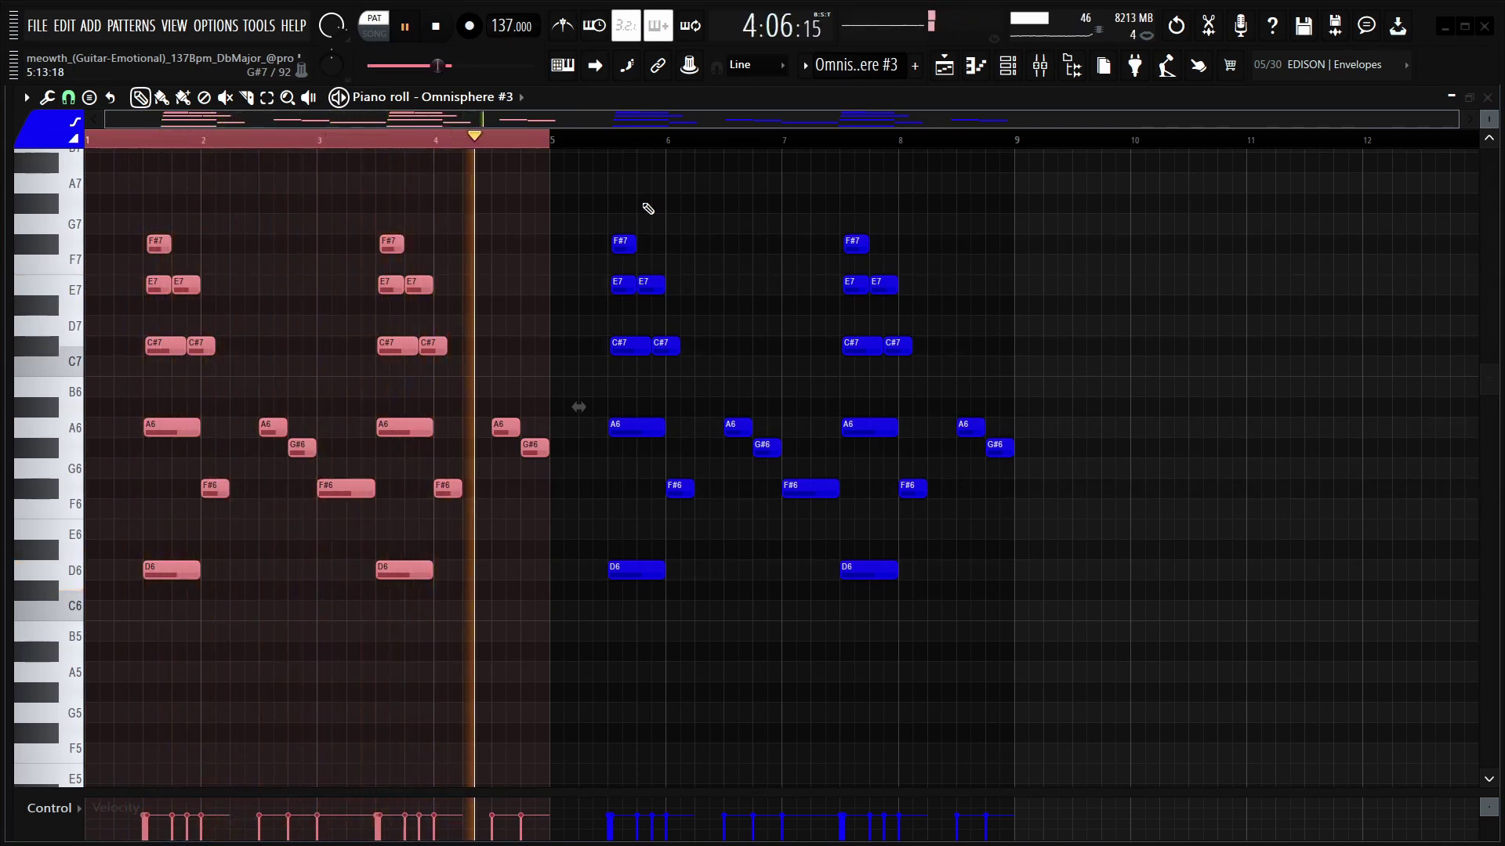
{"action": "key", "text": "space"}
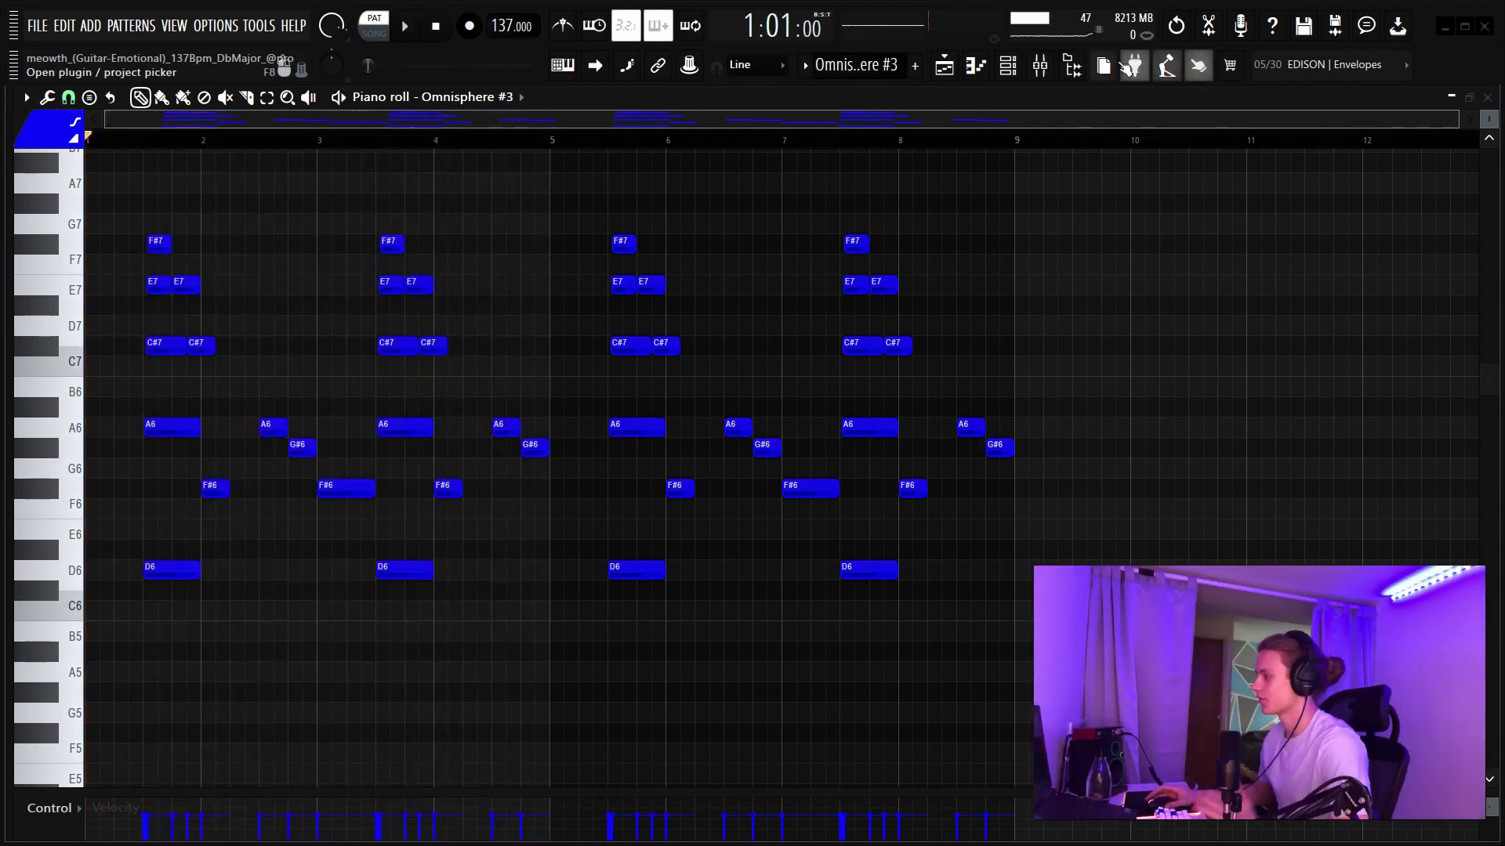
- Review the Ambience and FIN-MICRO effect settings on mixer Insert 3
{"action": "left_click", "coordinate": [1029, 74]}
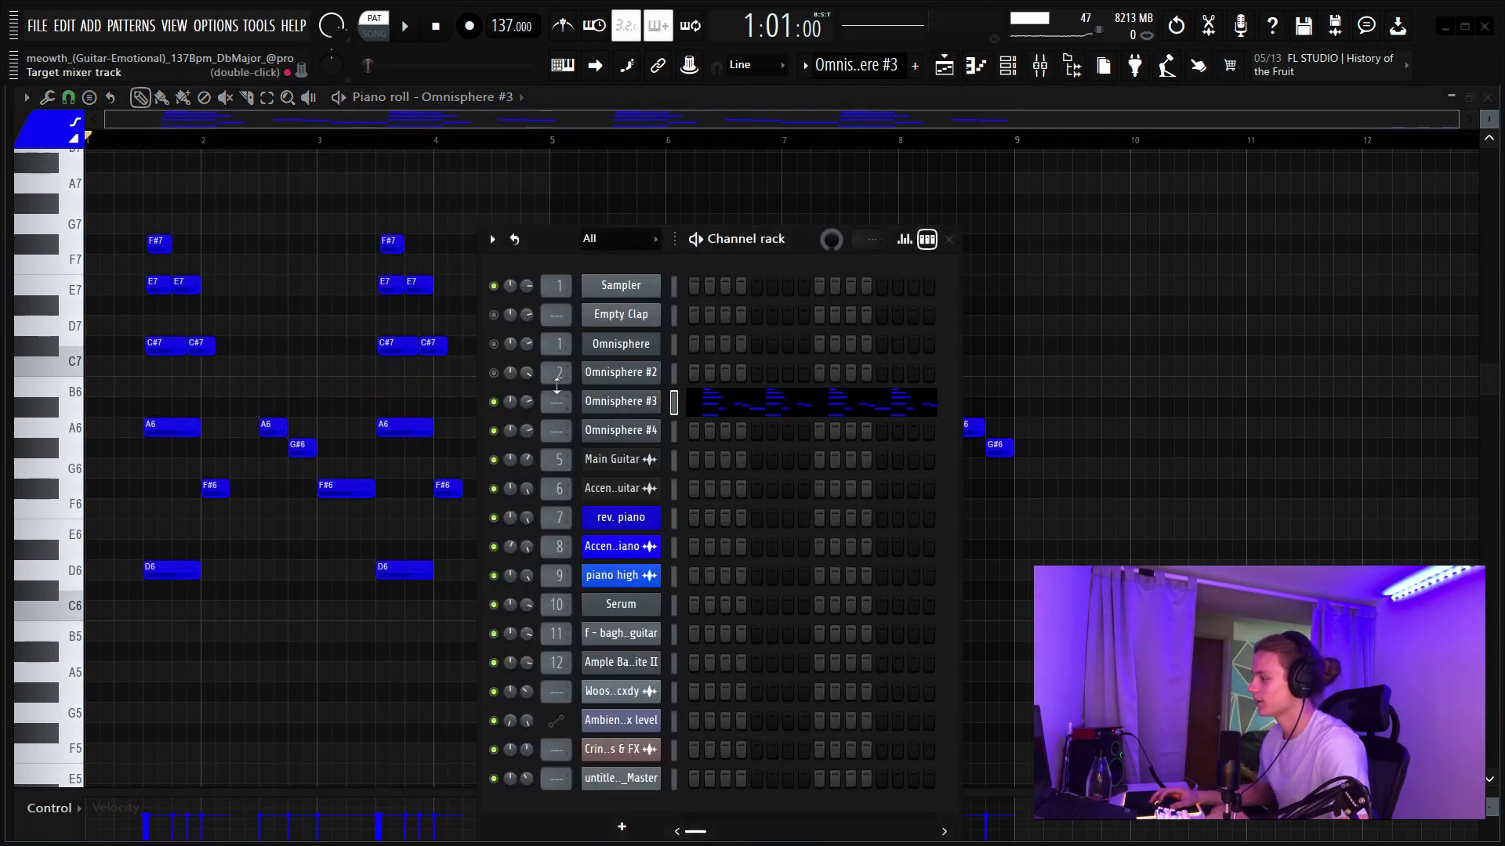
{"action": "left_click", "coordinate": [1015, 69]}
{"action": "left_click", "coordinate": [1038, 69]}
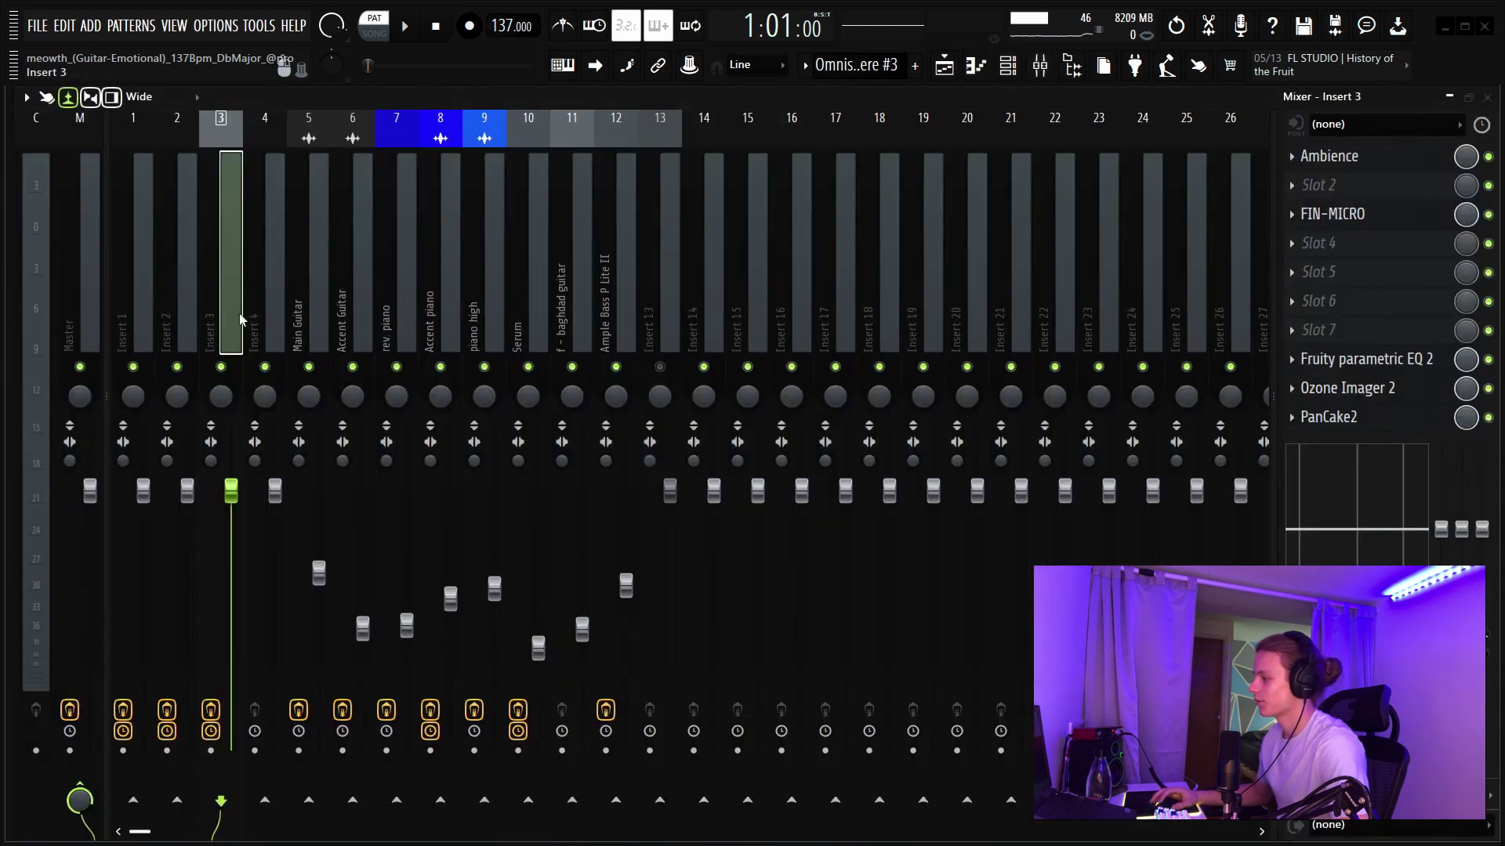
{"action": "left_click", "coordinate": [1329, 156]}
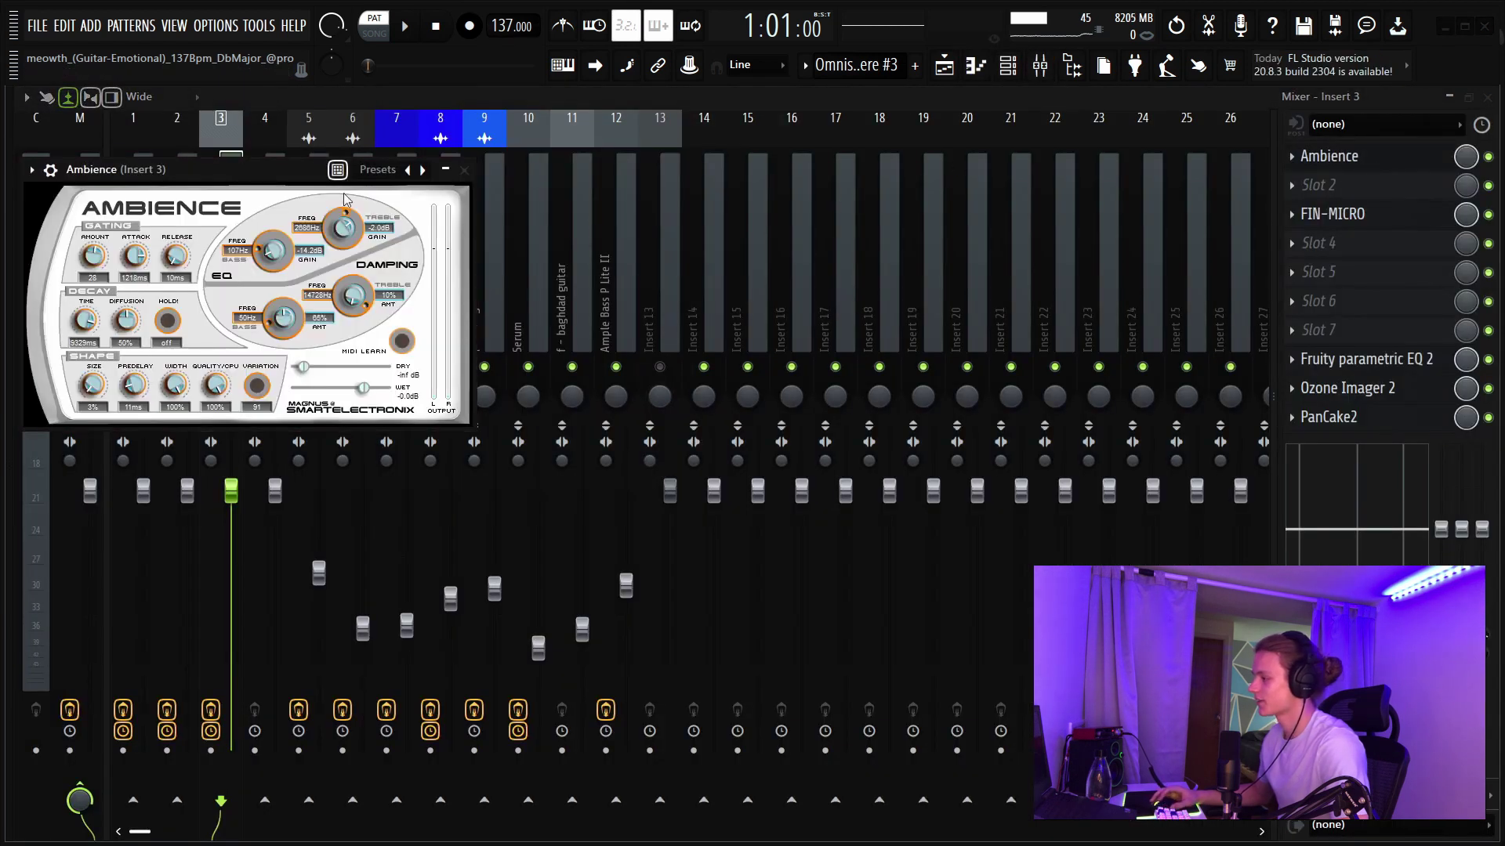
{"action": "left_click", "coordinate": [455, 172]}
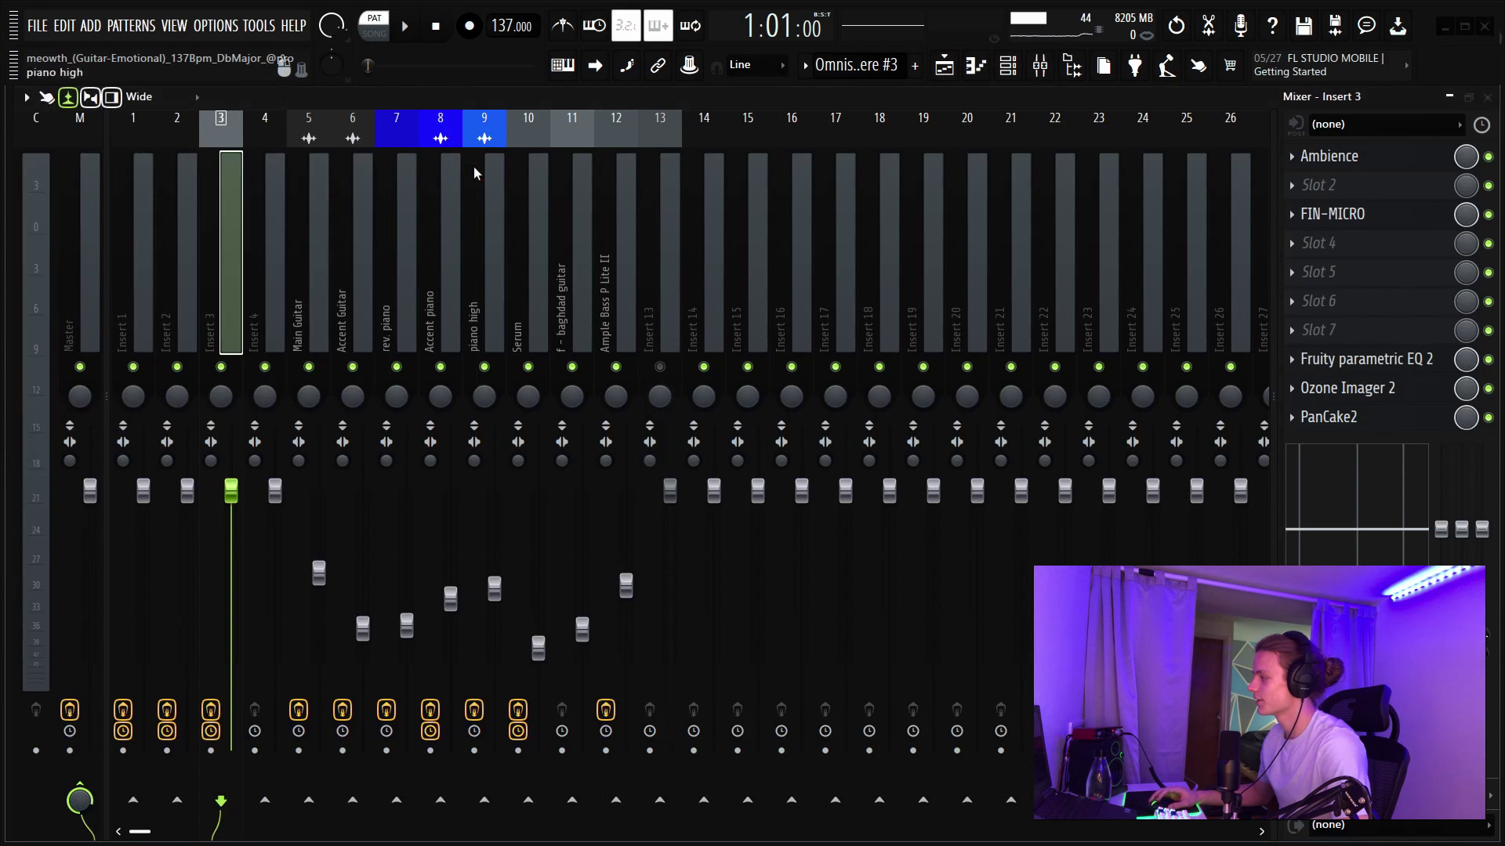
{"action": "left_click", "coordinate": [1391, 224]}
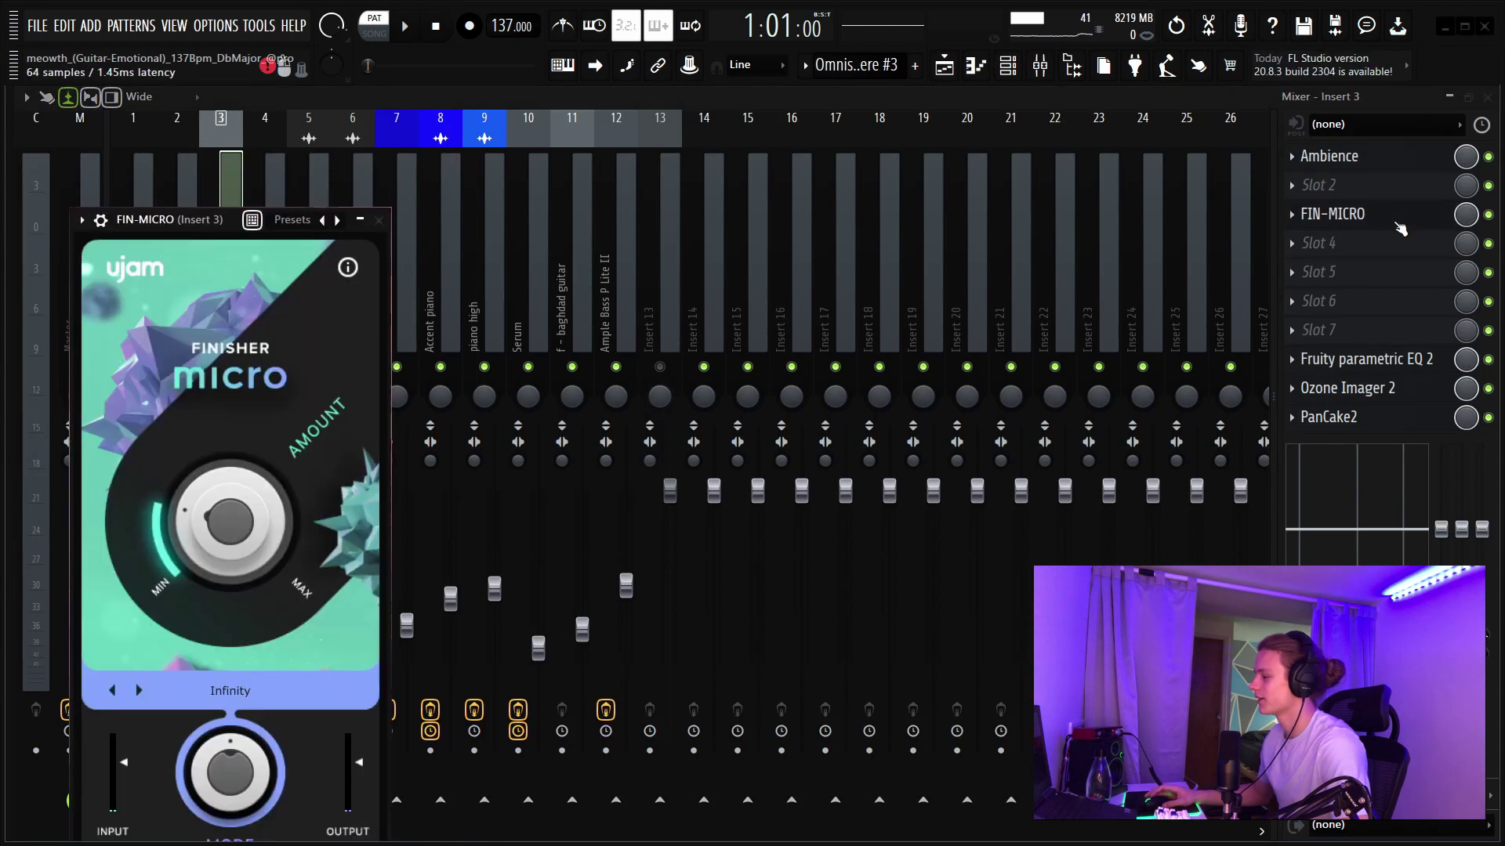
{"action": "left_click", "coordinate": [379, 221]}
{"action": "left_click", "coordinate": [701, 169]}
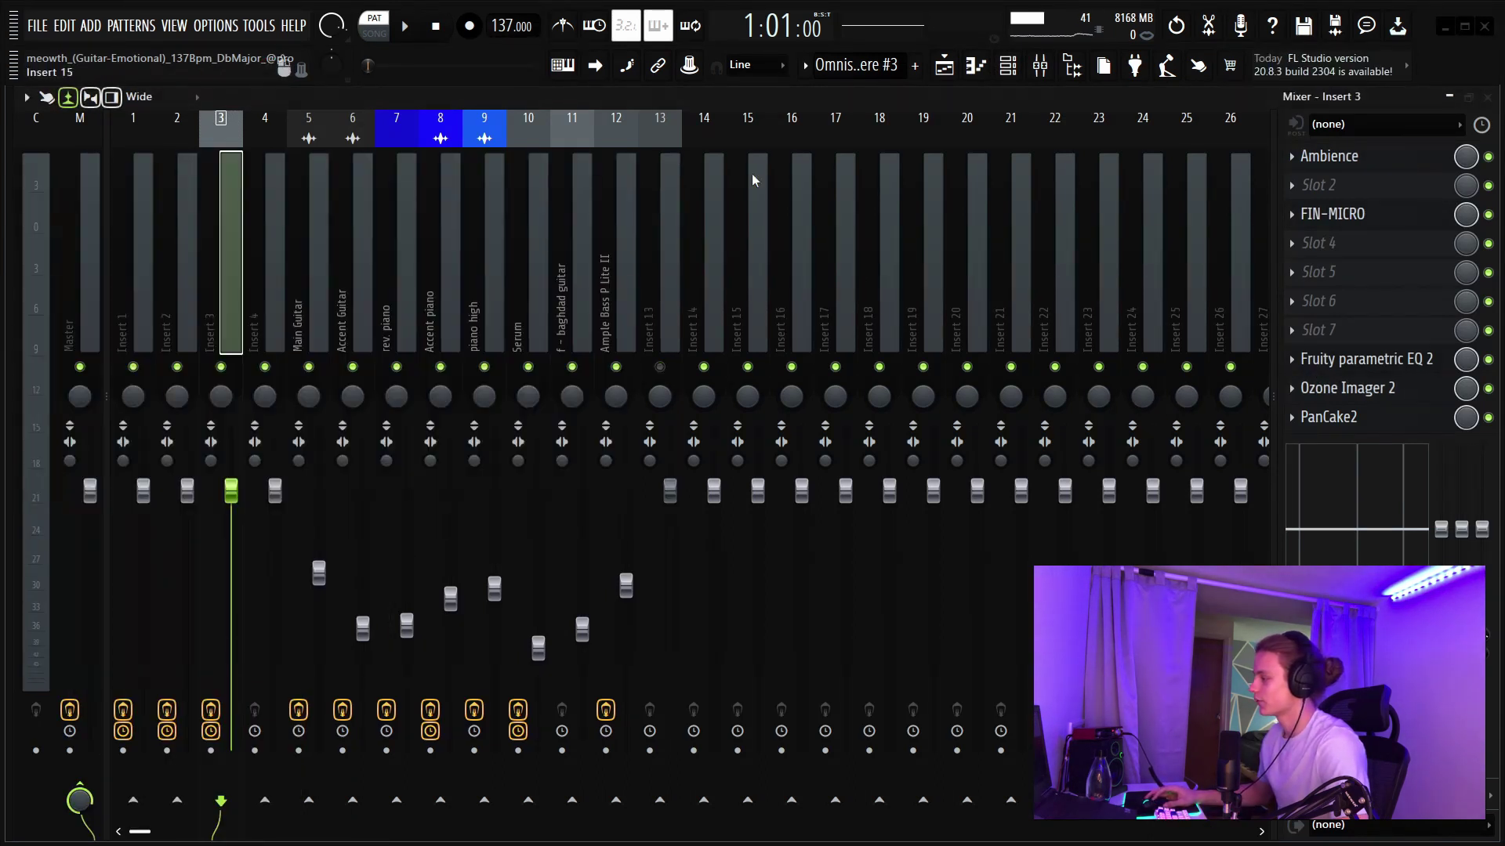
- Review the Ozone Imager 2 and PanCake2 effects on mixer Insert 3, including PanCake2's panning curve
{"action": "left_click", "coordinate": [1423, 398]}
{"action": "left_click", "coordinate": [1324, 417]}
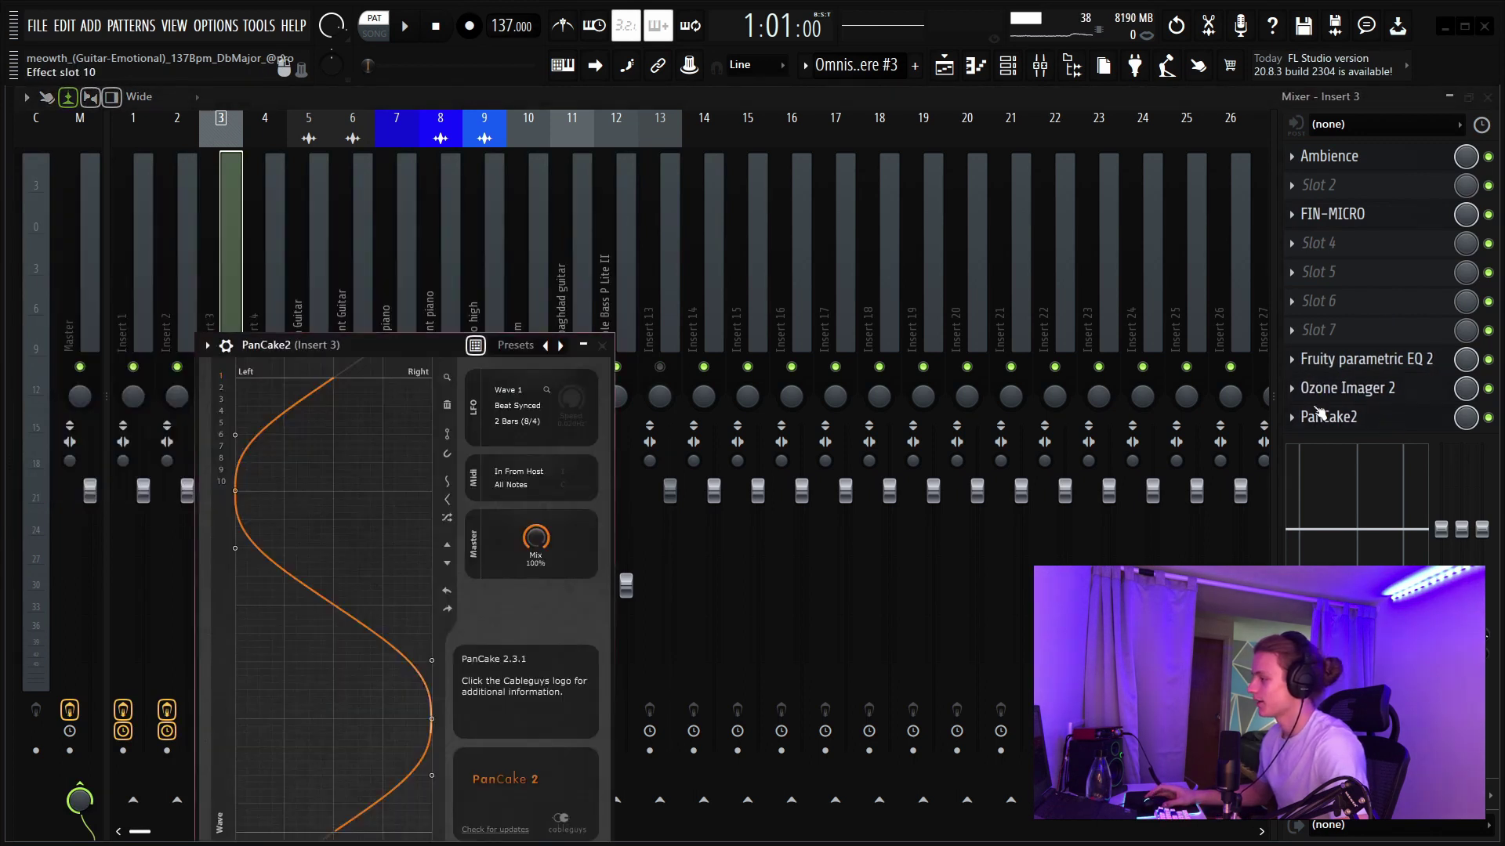
{"action": "left_click_drag", "start_coordinate": [419, 345], "coordinate": [521, 228]}
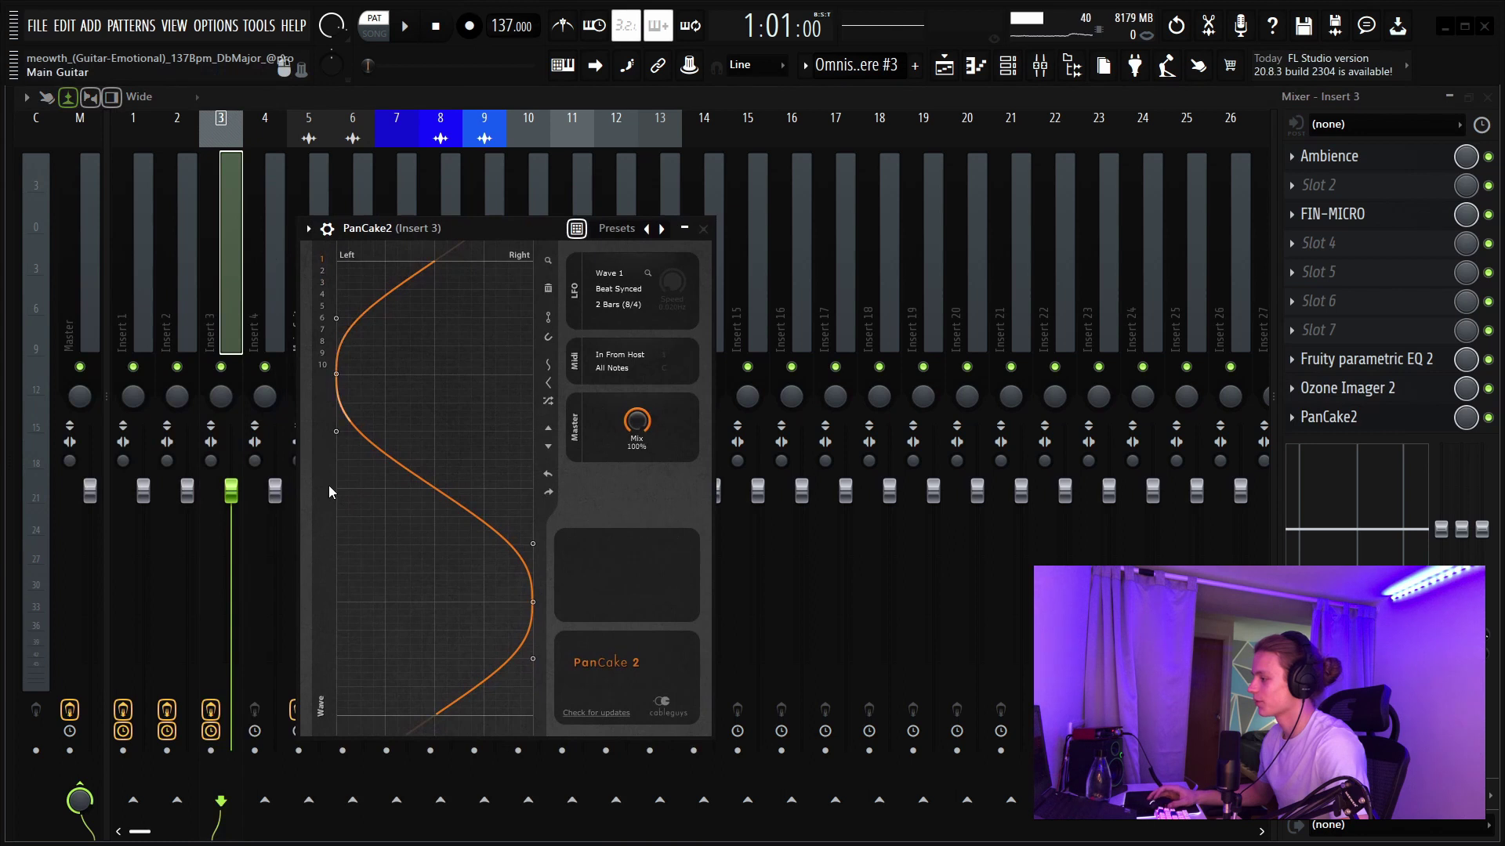
{"action": "left_click", "coordinate": [703, 229]}
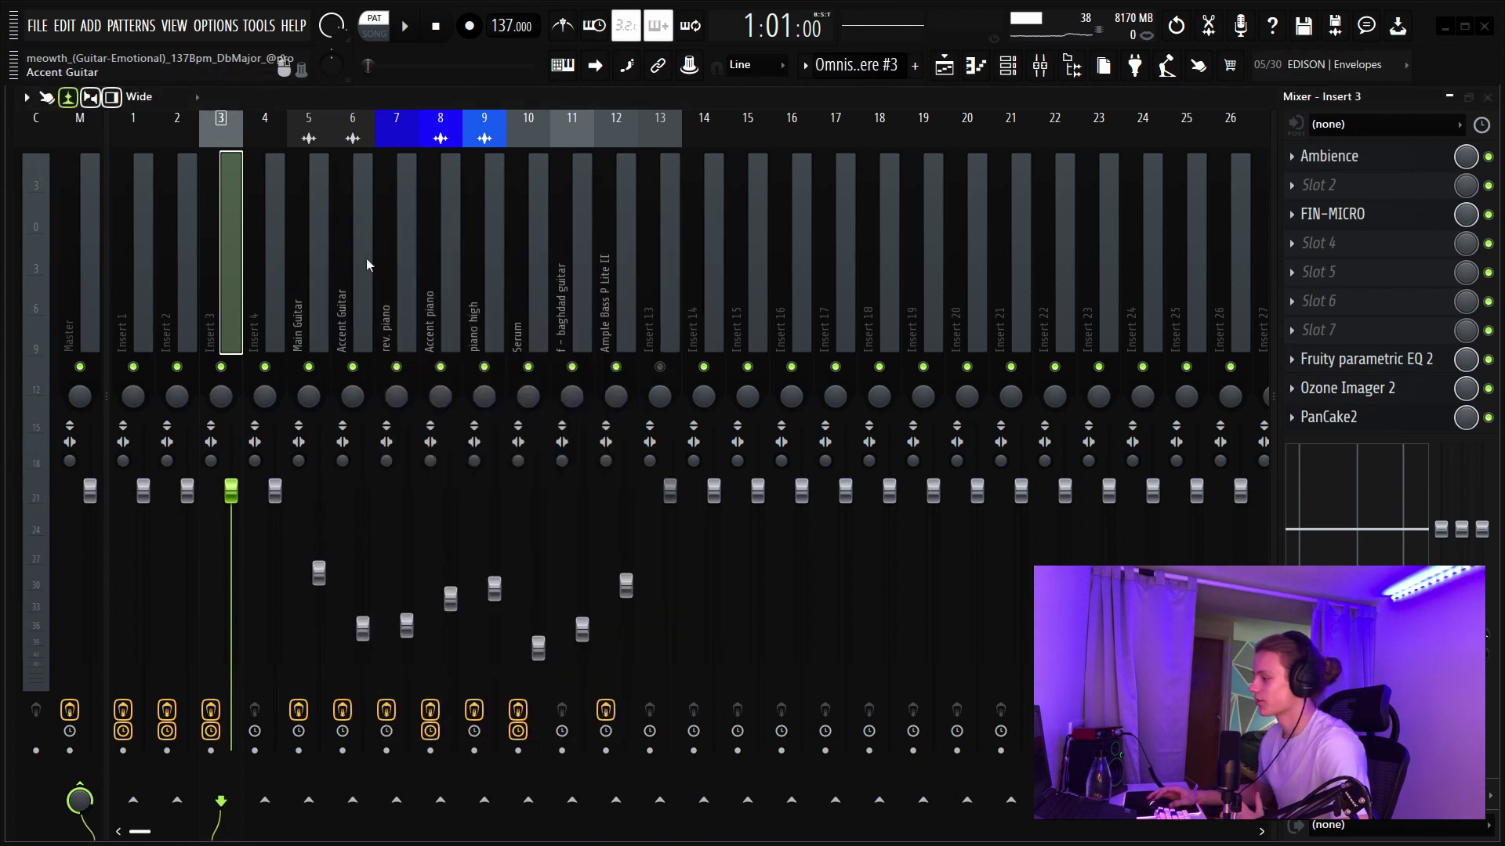
- Review the Gross Beat 1/4 Gate In volume preset on the Accent piano mixer track
{"action": "left_click", "coordinate": [437, 279]}
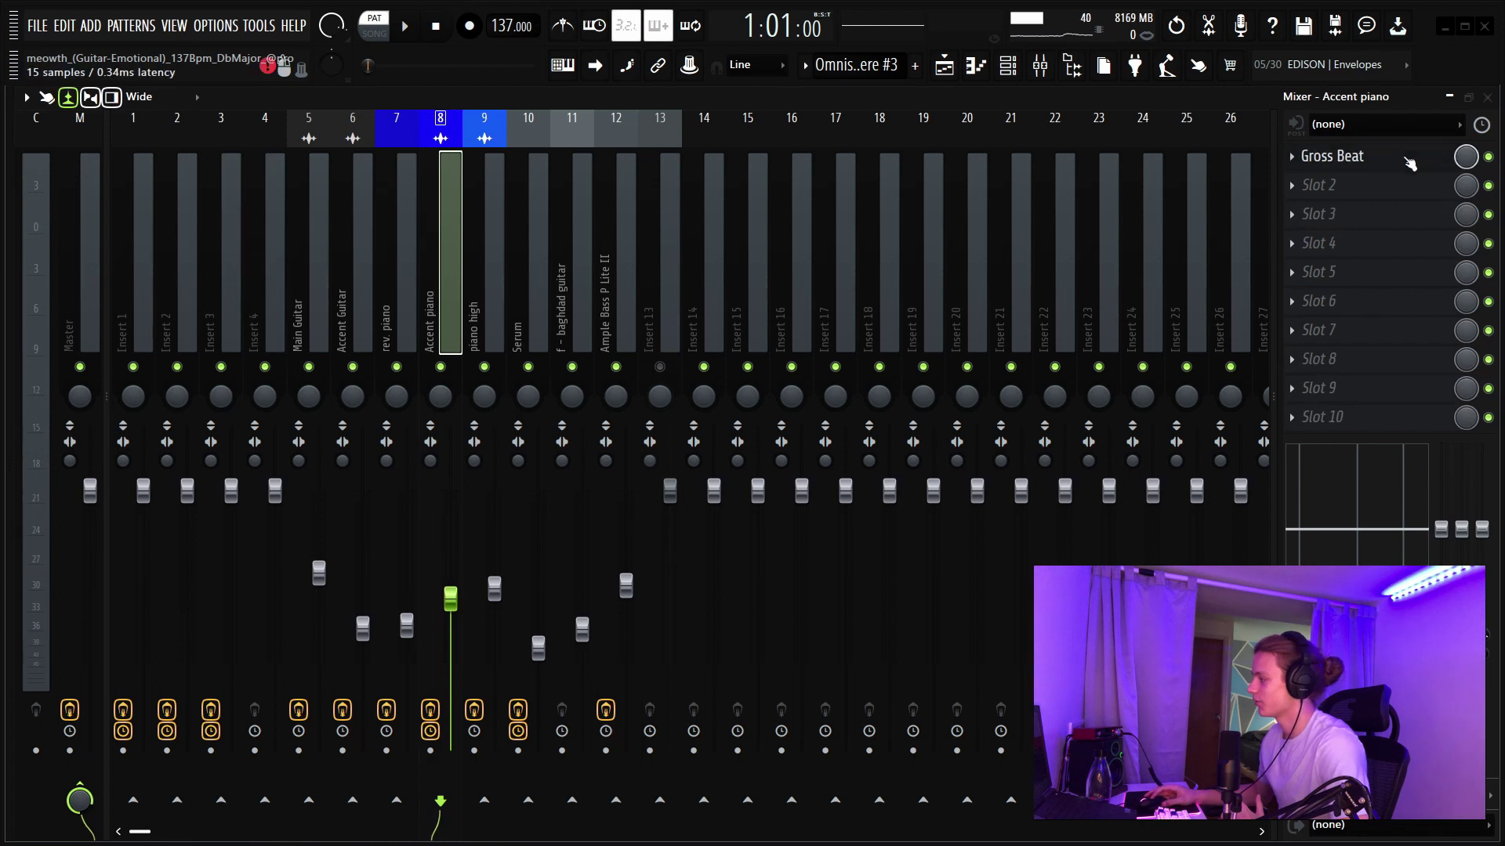
{"action": "left_click", "coordinate": [1410, 163]}
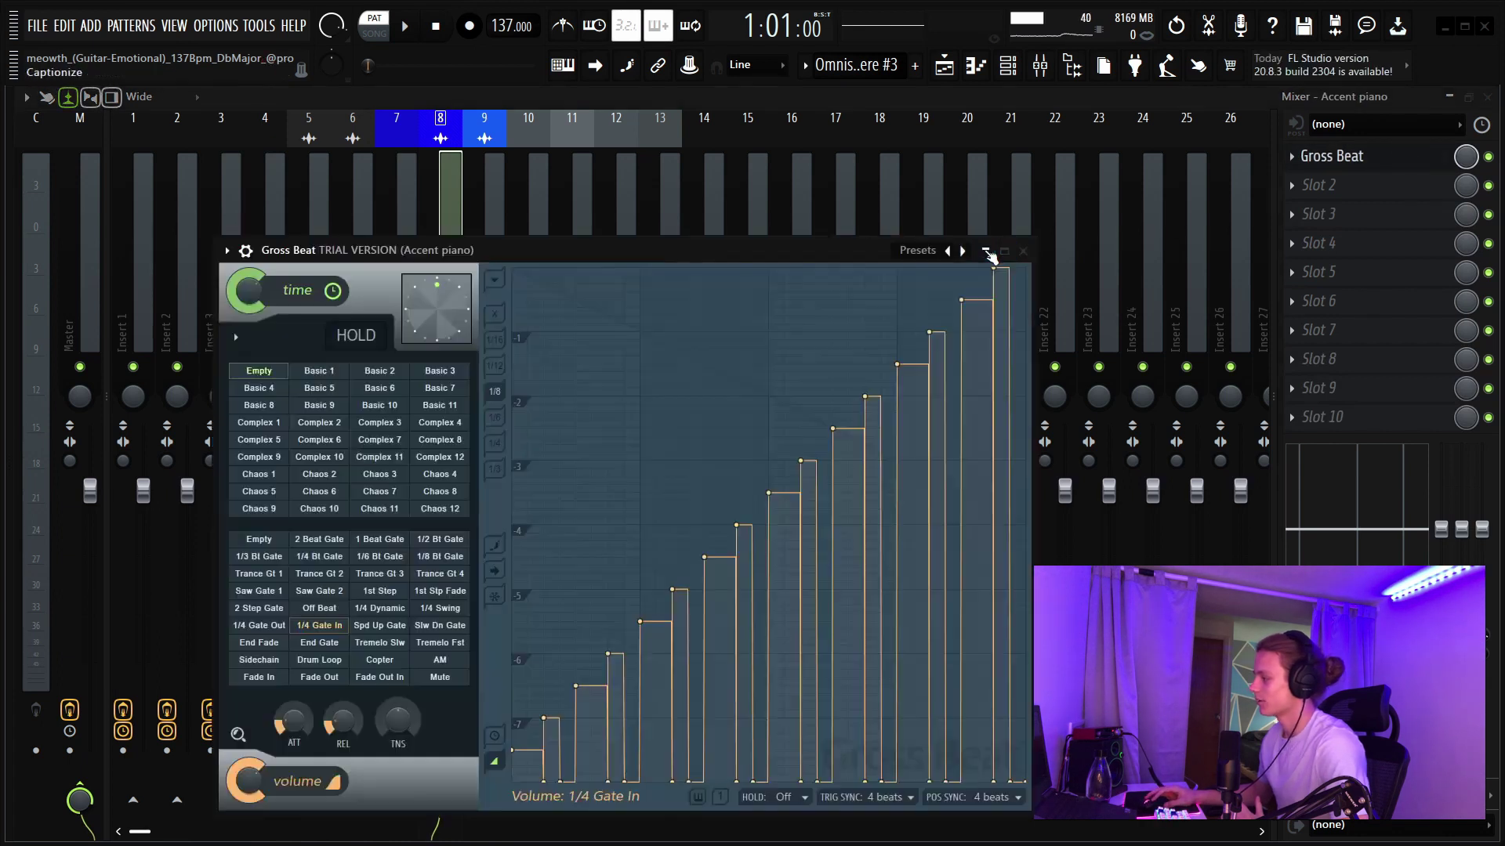
{"action": "left_click_drag", "start_coordinate": [537, 252], "coordinate": [512, 181]}
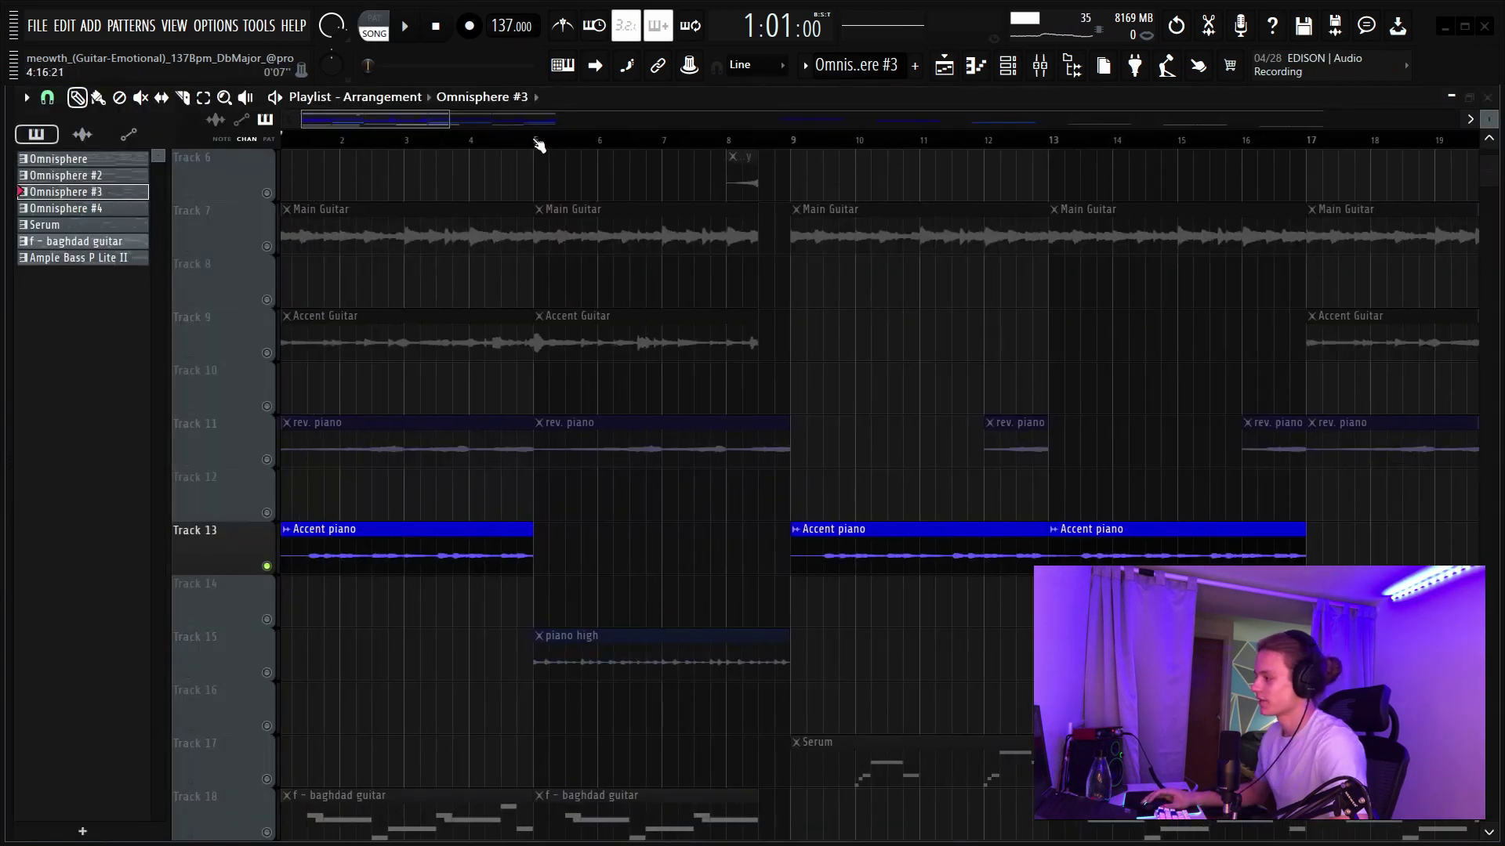
- Play the soloed Accent piano on Track 13 over bars 1 to 4 of the playlist
{"action": "left_click_drag", "start_coordinate": [538, 142], "coordinate": [283, 142]}
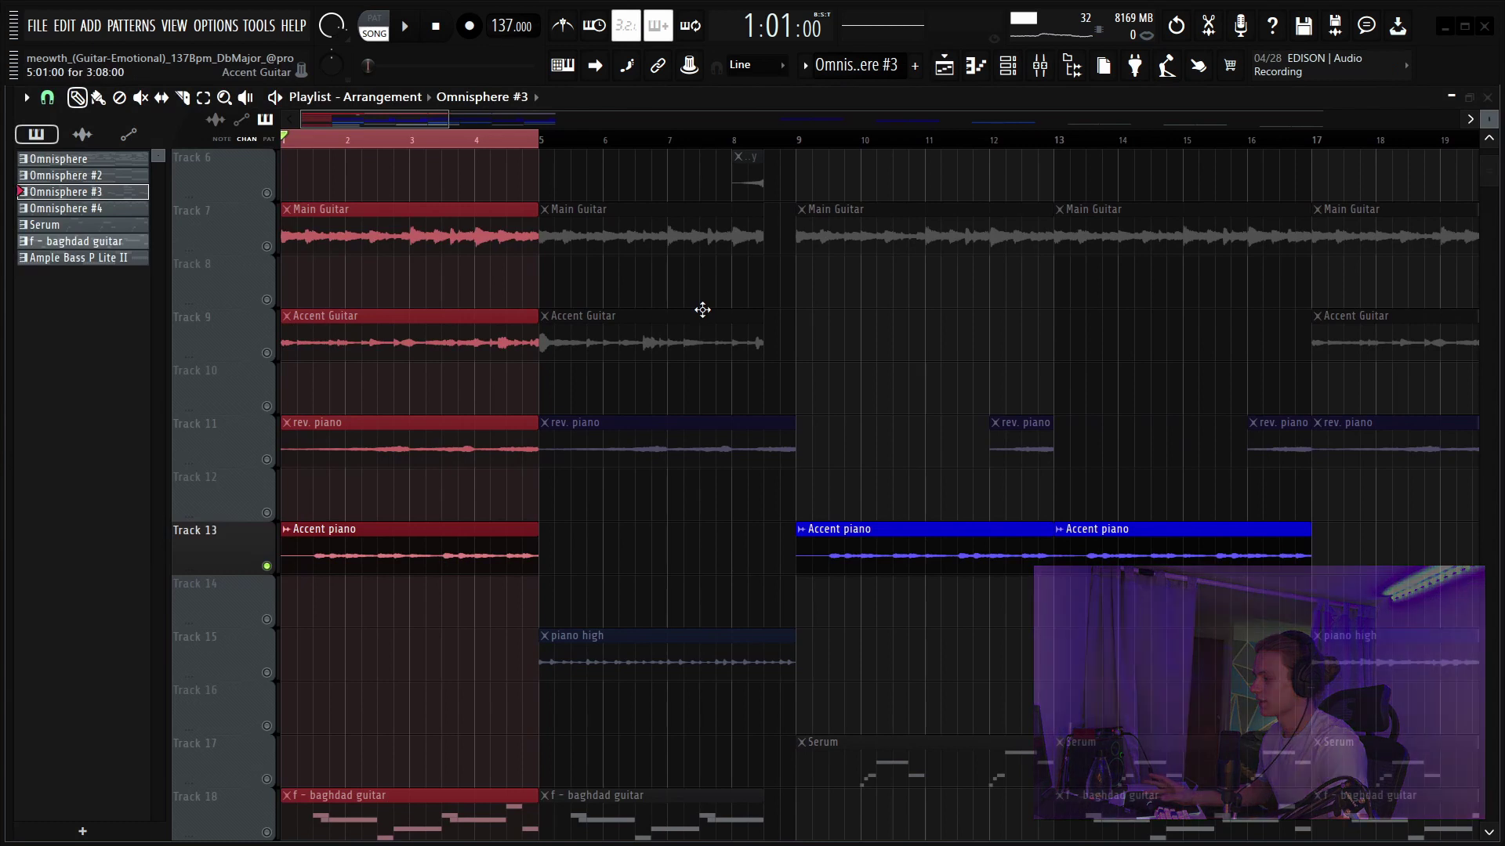
{"action": "key", "text": "space"}
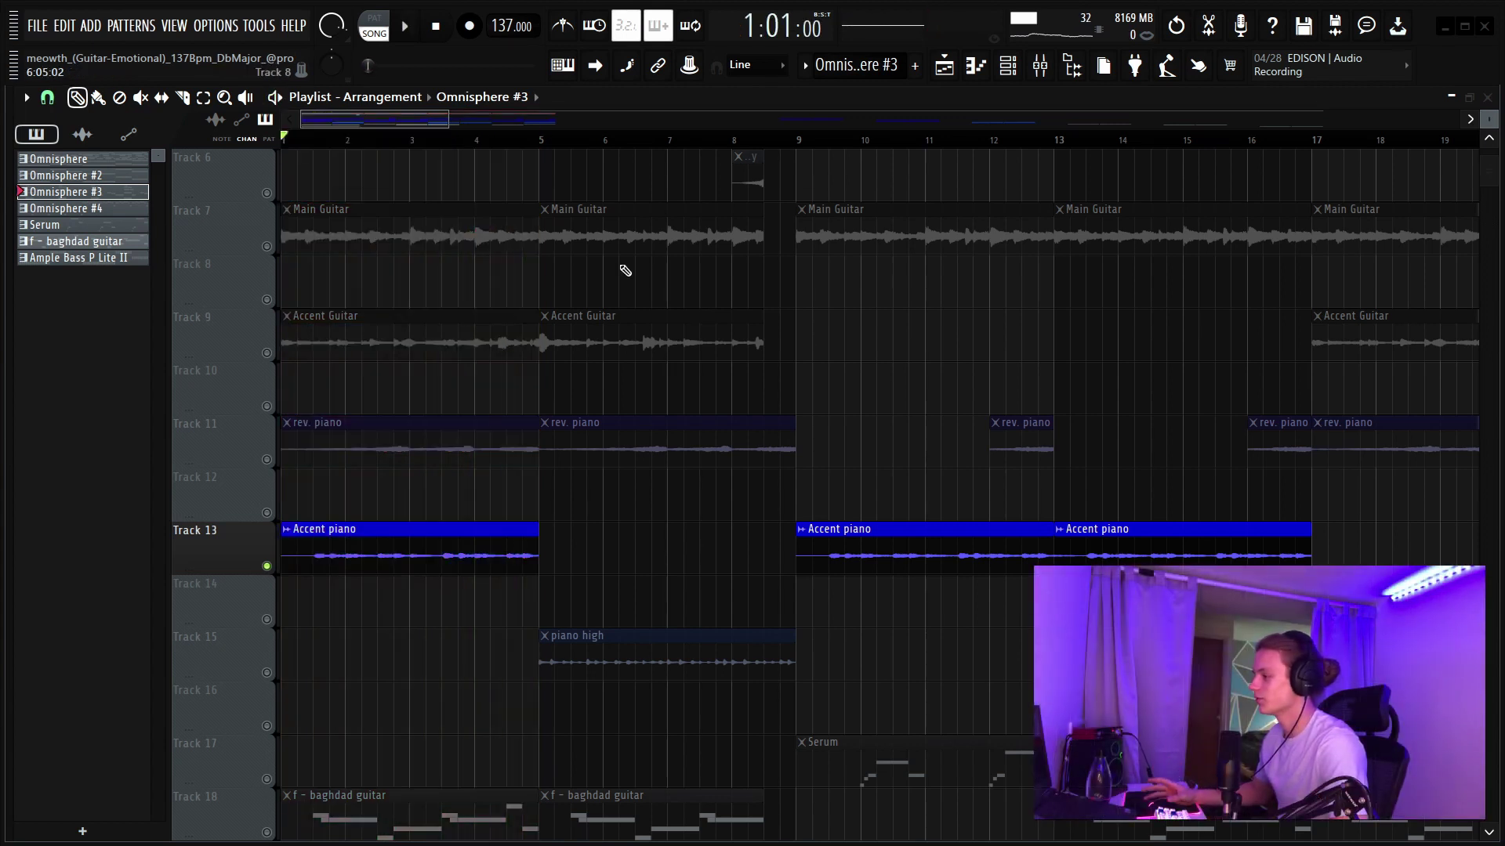
- Open the Omnisphere #4 notes in the piano roll and highlight bar 1's alternating C#6 and D6 notes ending on A5
{"action": "scroll", "coordinate": [490, 502], "scroll_direction": "down", "scroll_amount": 3}
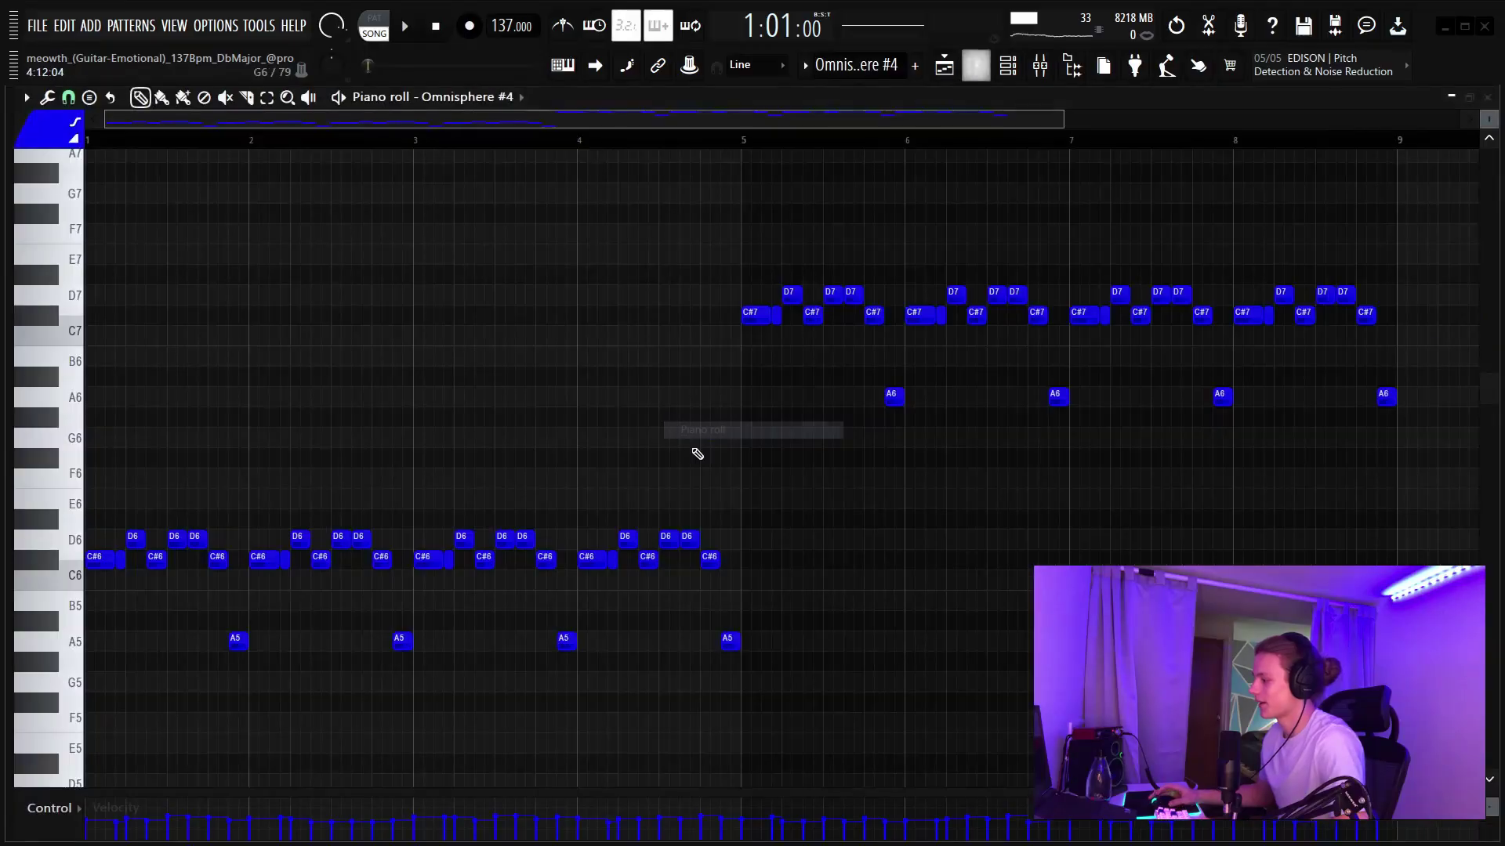
{"action": "scroll", "coordinate": [303, 581], "scroll_direction": "down", "scroll_amount": 4}
{"action": "scroll", "coordinate": [237, 145], "scroll_direction": "up", "scroll_amount": 3}
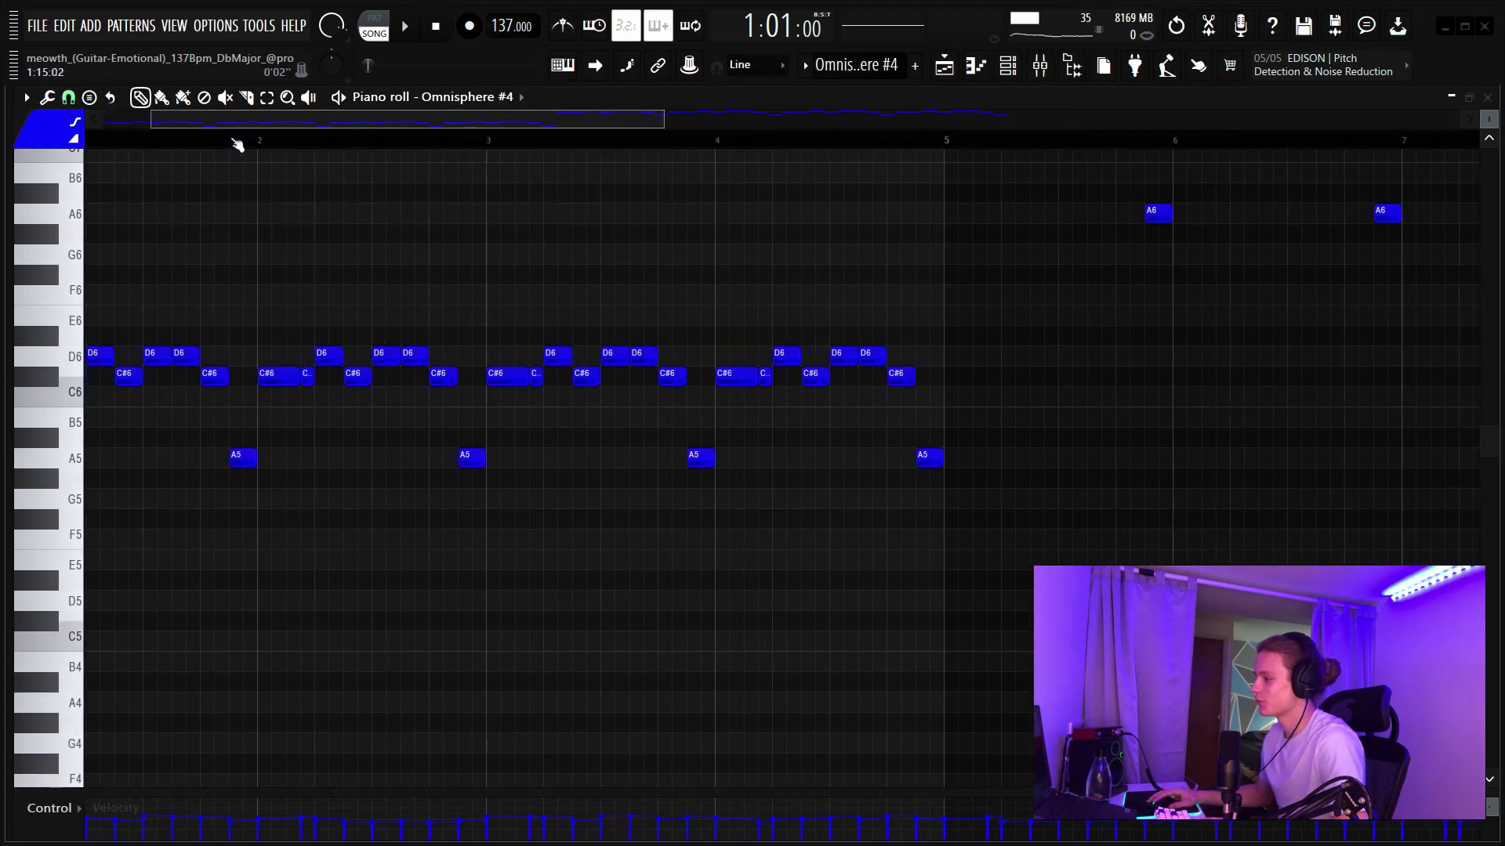
{"action": "scroll", "coordinate": [237, 145], "scroll_direction": "up", "scroll_amount": 2}
{"action": "scroll", "coordinate": [313, 368], "scroll_direction": "left", "scroll_amount": 1}
{"action": "left_click_drag", "start_coordinate": [354, 325], "coordinate": [85, 384]}
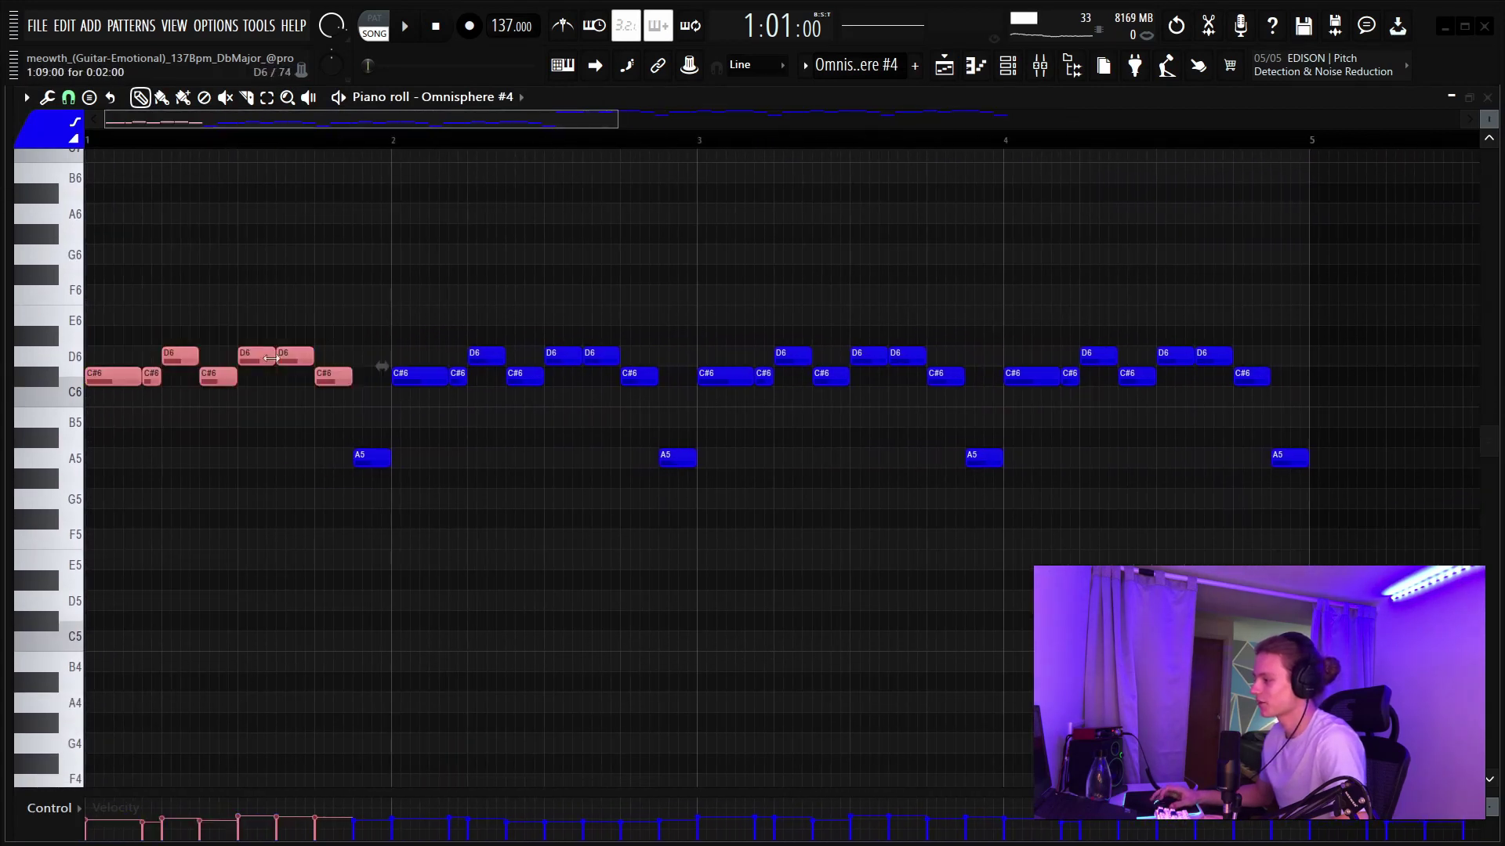
{"action": "left_click_drag", "start_coordinate": [374, 307], "coordinate": [86, 475]}
- Highlight the repeat of the Omnisphere #4 melody one octave higher in bars 5 to 8
{"action": "scroll", "coordinate": [354, 153], "scroll_direction": "down", "scroll_amount": 3}
{"action": "scroll", "coordinate": [870, 420], "scroll_direction": "up", "scroll_amount": 5}
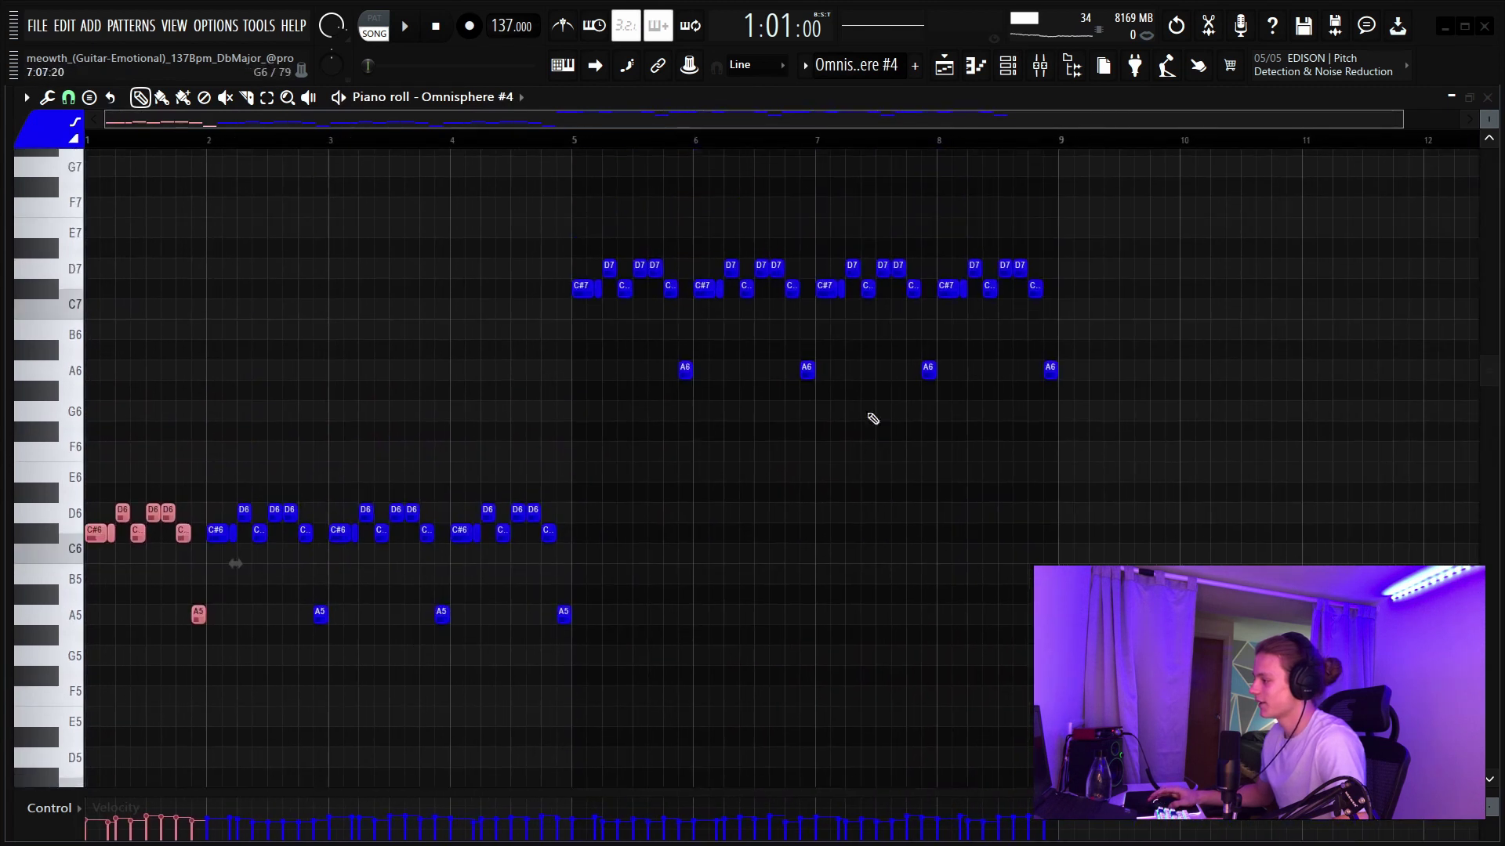
{"action": "left_click_drag", "start_coordinate": [487, 327], "coordinate": [1299, 479]}
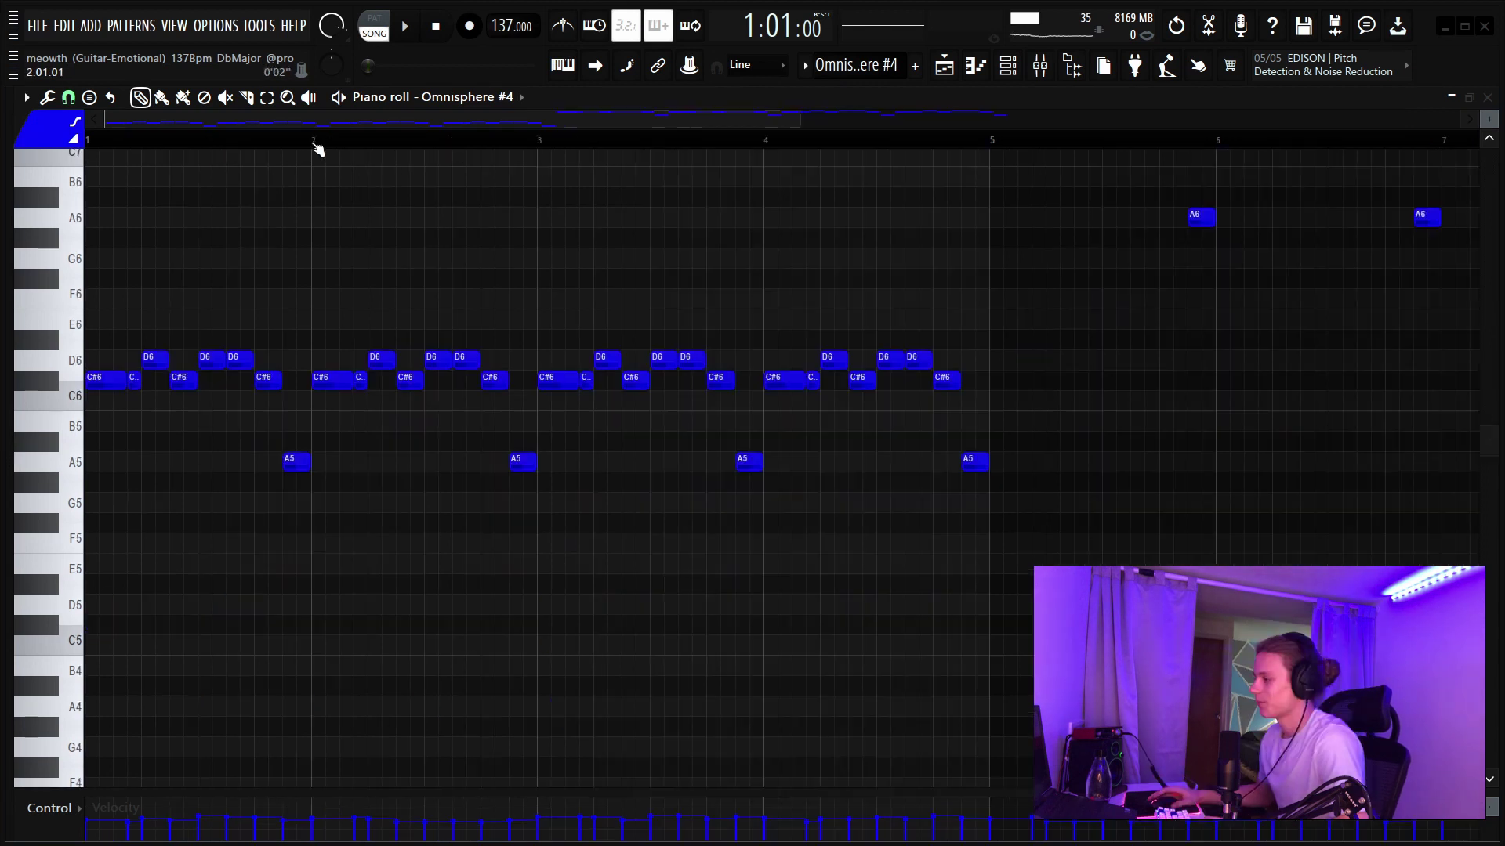
- Play the Omnisphere #4 pattern with bars 1 to 4 selected, extending the selection through bar 8 to hear the higher octave
{"action": "scroll", "coordinate": [205, 145], "scroll_direction": "down", "scroll_amount": 4}
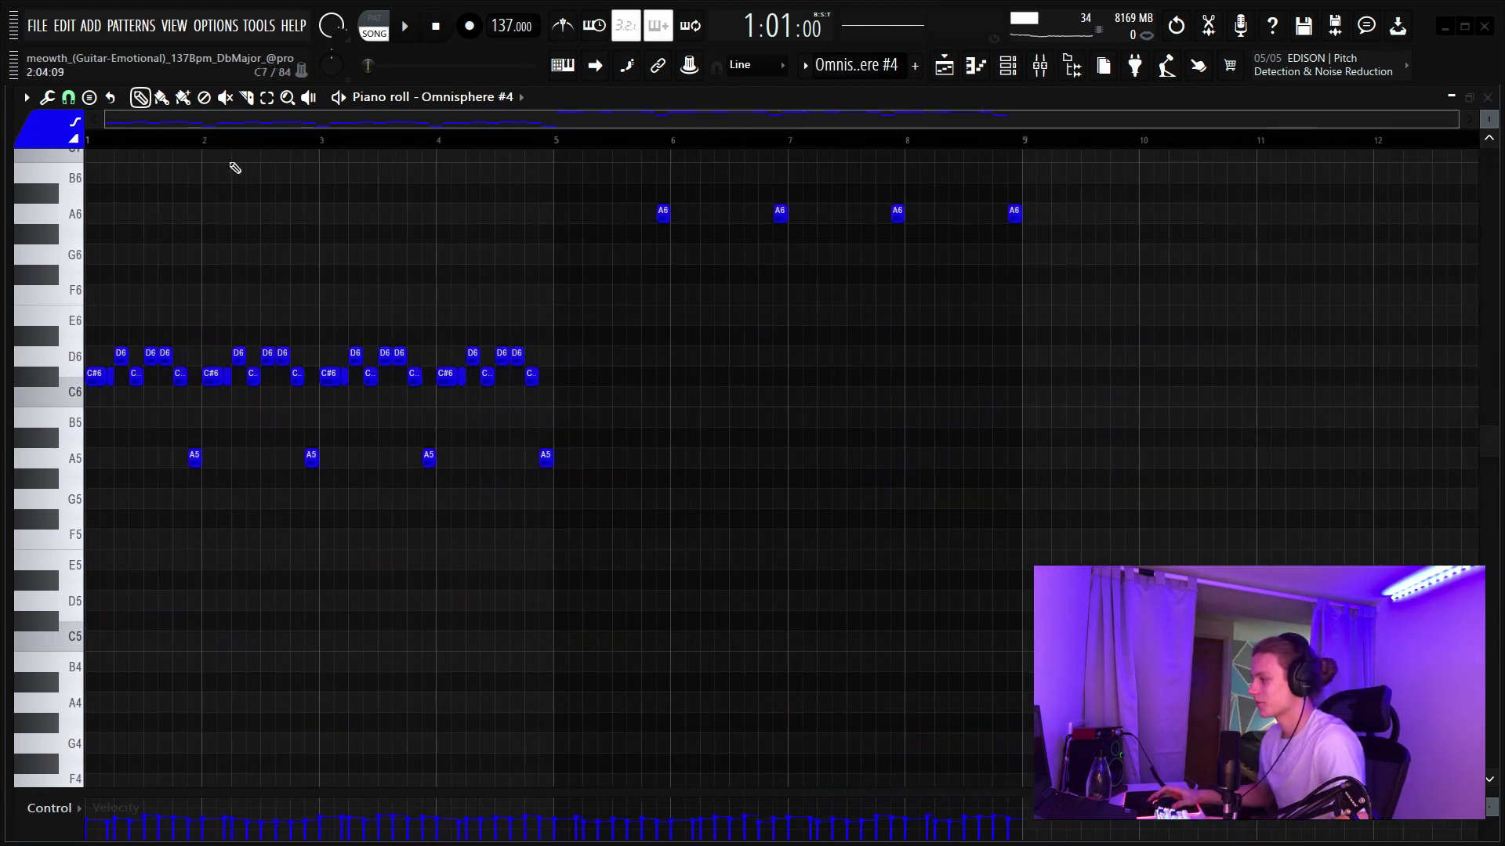
{"action": "scroll", "coordinate": [549, 212], "scroll_direction": "up", "scroll_amount": 4}
{"action": "scroll", "coordinate": [562, 217], "scroll_direction": "up", "scroll_amount": 1}
{"action": "left_click_drag", "start_coordinate": [552, 141], "coordinate": [2, 270]}
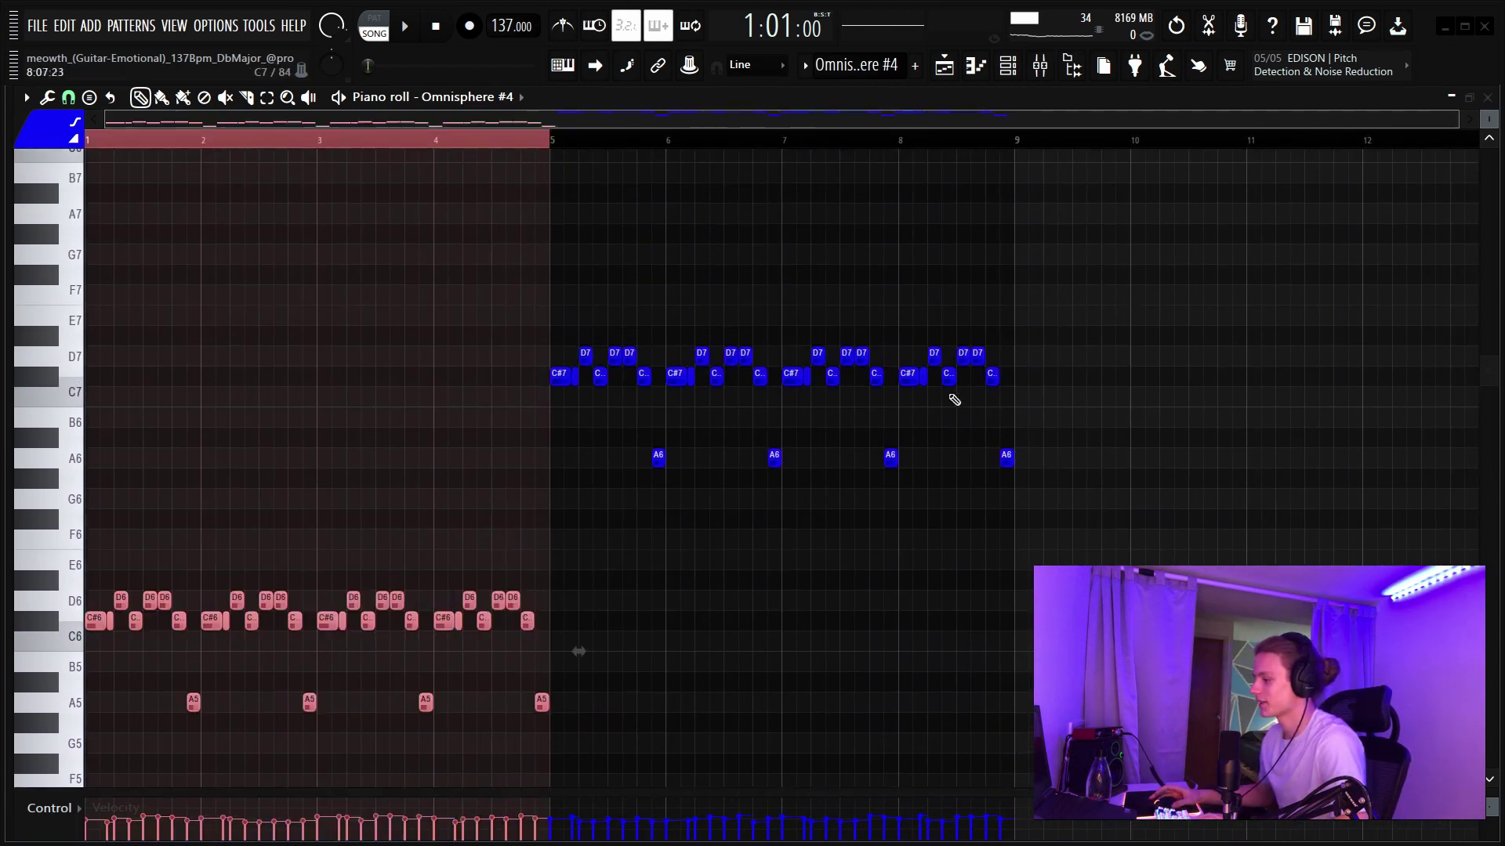
{"action": "scroll", "coordinate": [708, 561], "scroll_direction": "down", "scroll_amount": 2}
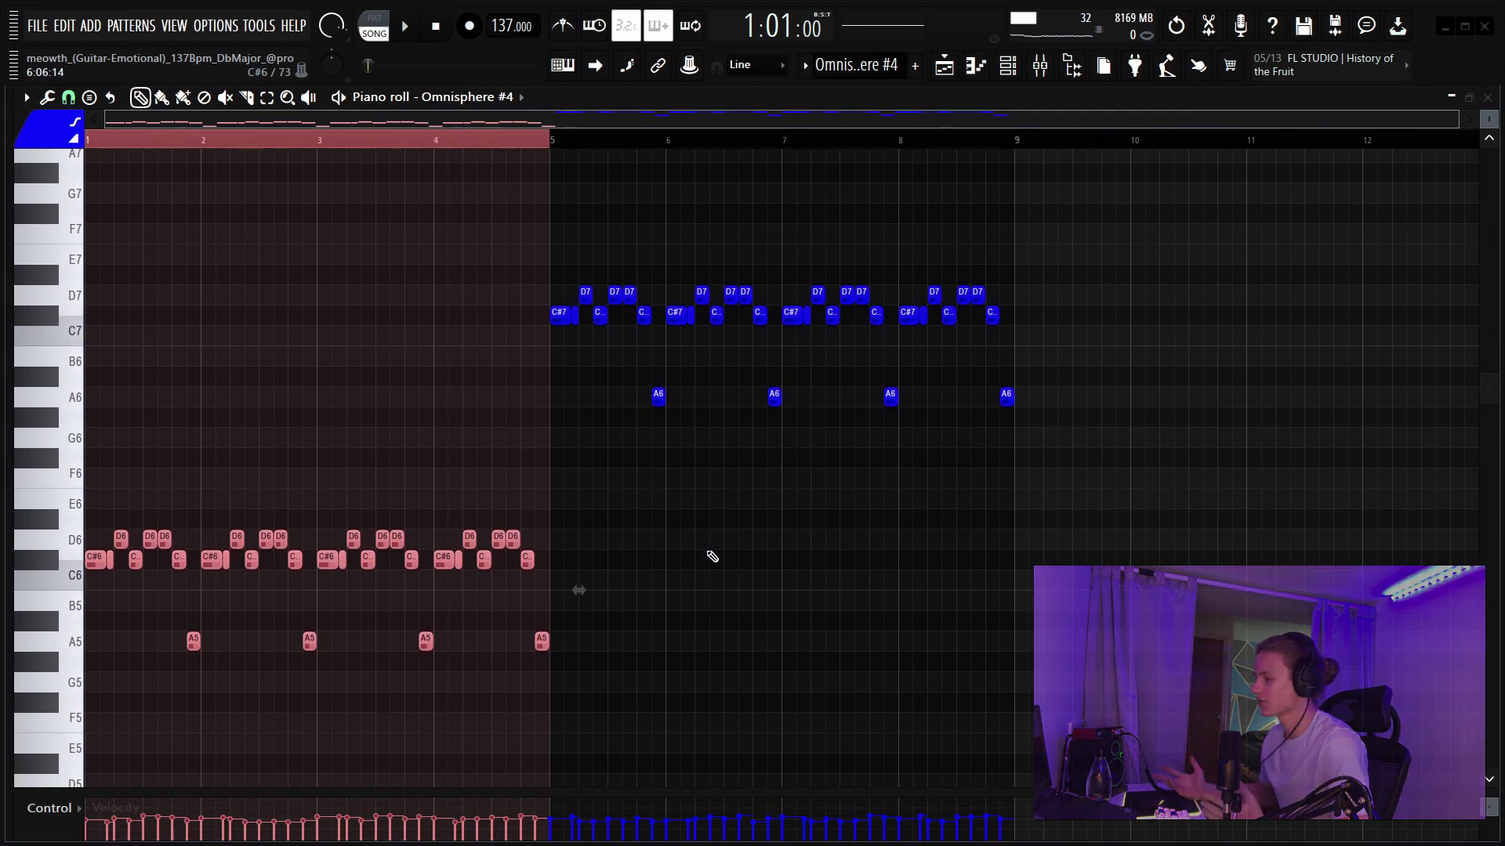
{"action": "key", "text": "space"}
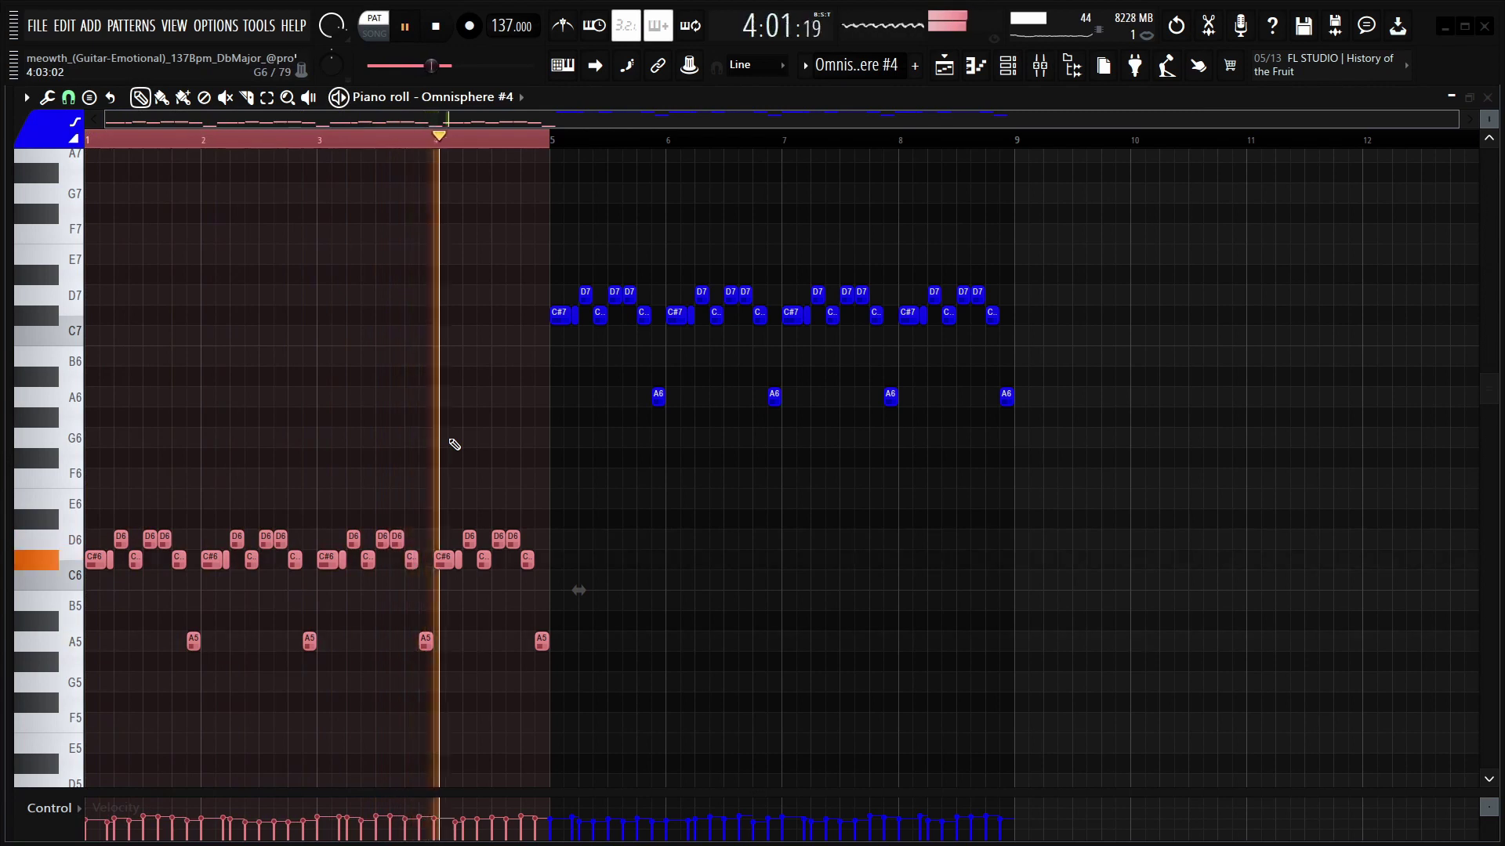
{"action": "left_click_drag", "start_coordinate": [551, 141], "coordinate": [1018, 188]}
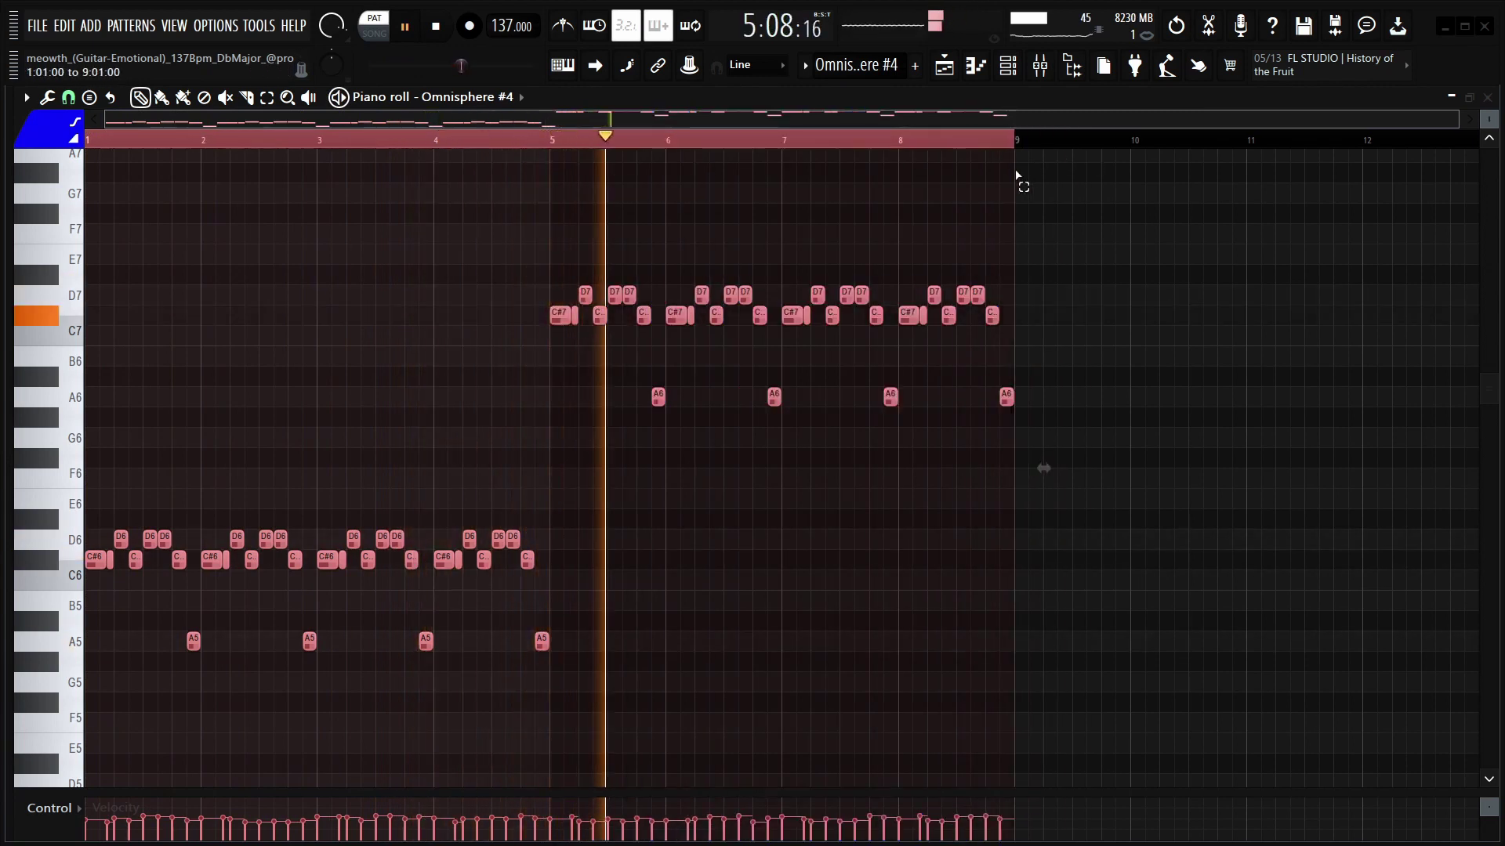
{"action": "right_click", "coordinate": [1149, 463]}
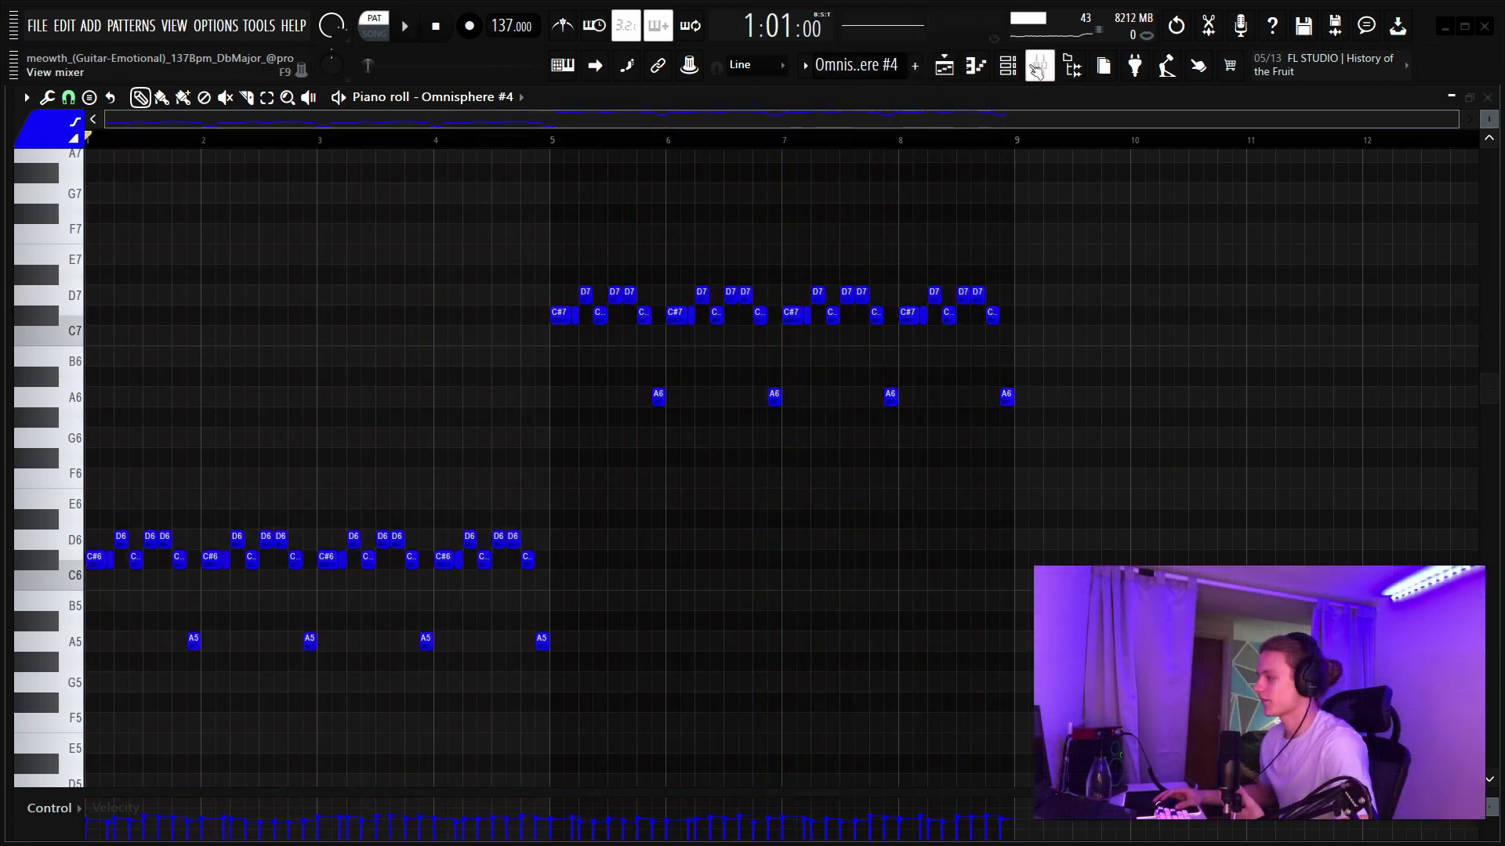
- Return to the playlist and open the channel settings of the piano high clip on Track 15
{"action": "left_click", "coordinate": [1003, 73]}
{"action": "left_click", "coordinate": [947, 77]}
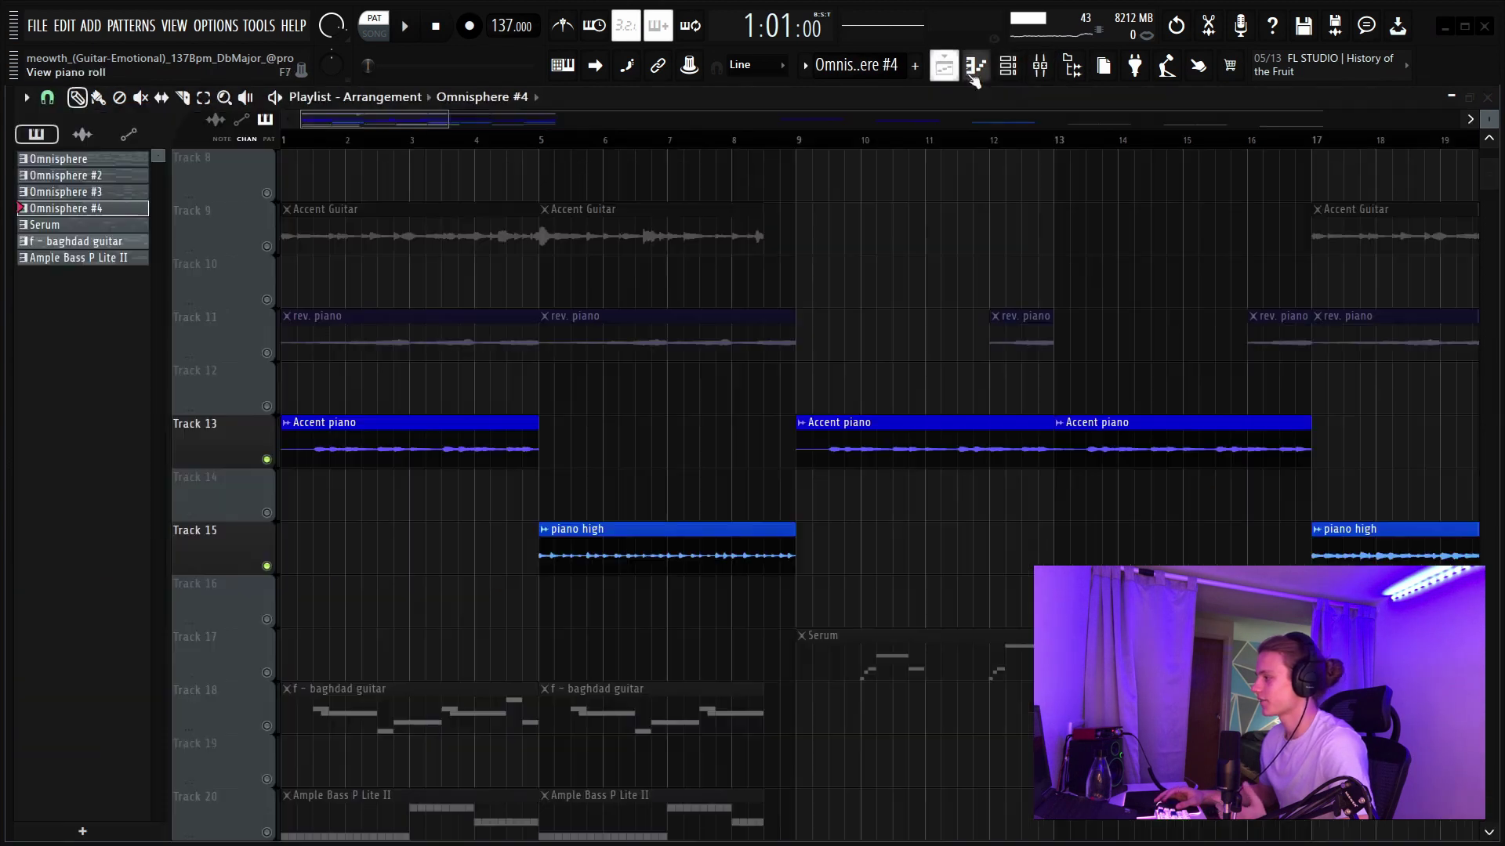
{"action": "scroll", "coordinate": [853, 317], "scroll_direction": "down", "scroll_amount": 3}
{"action": "scroll", "coordinate": [667, 259], "scroll_direction": "down", "scroll_amount": 1}
{"action": "scroll", "coordinate": [658, 329], "scroll_direction": "up", "scroll_amount": 1}
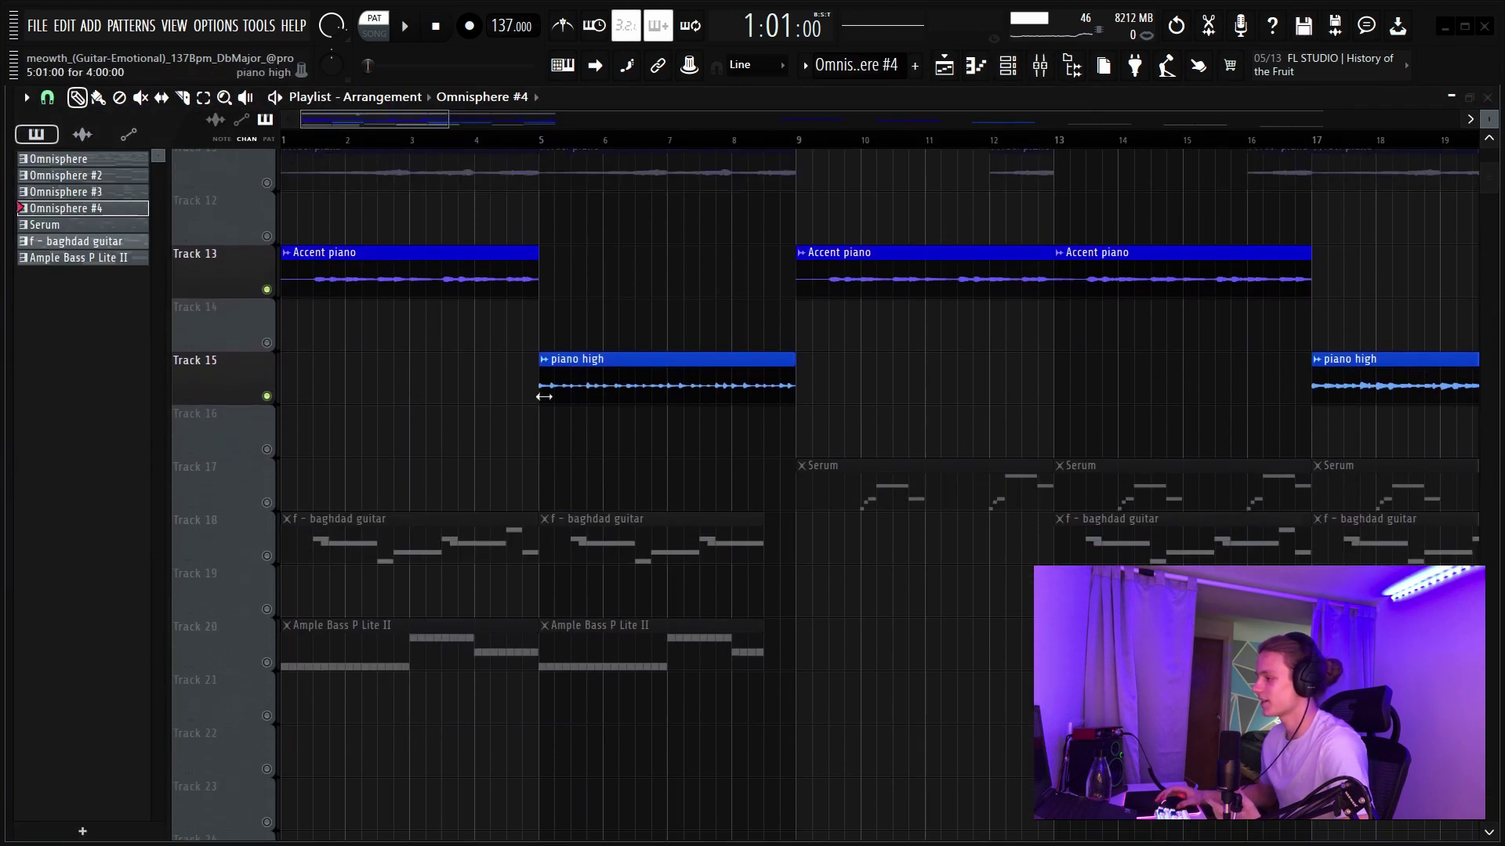
{"action": "double_click", "coordinate": [635, 399]}
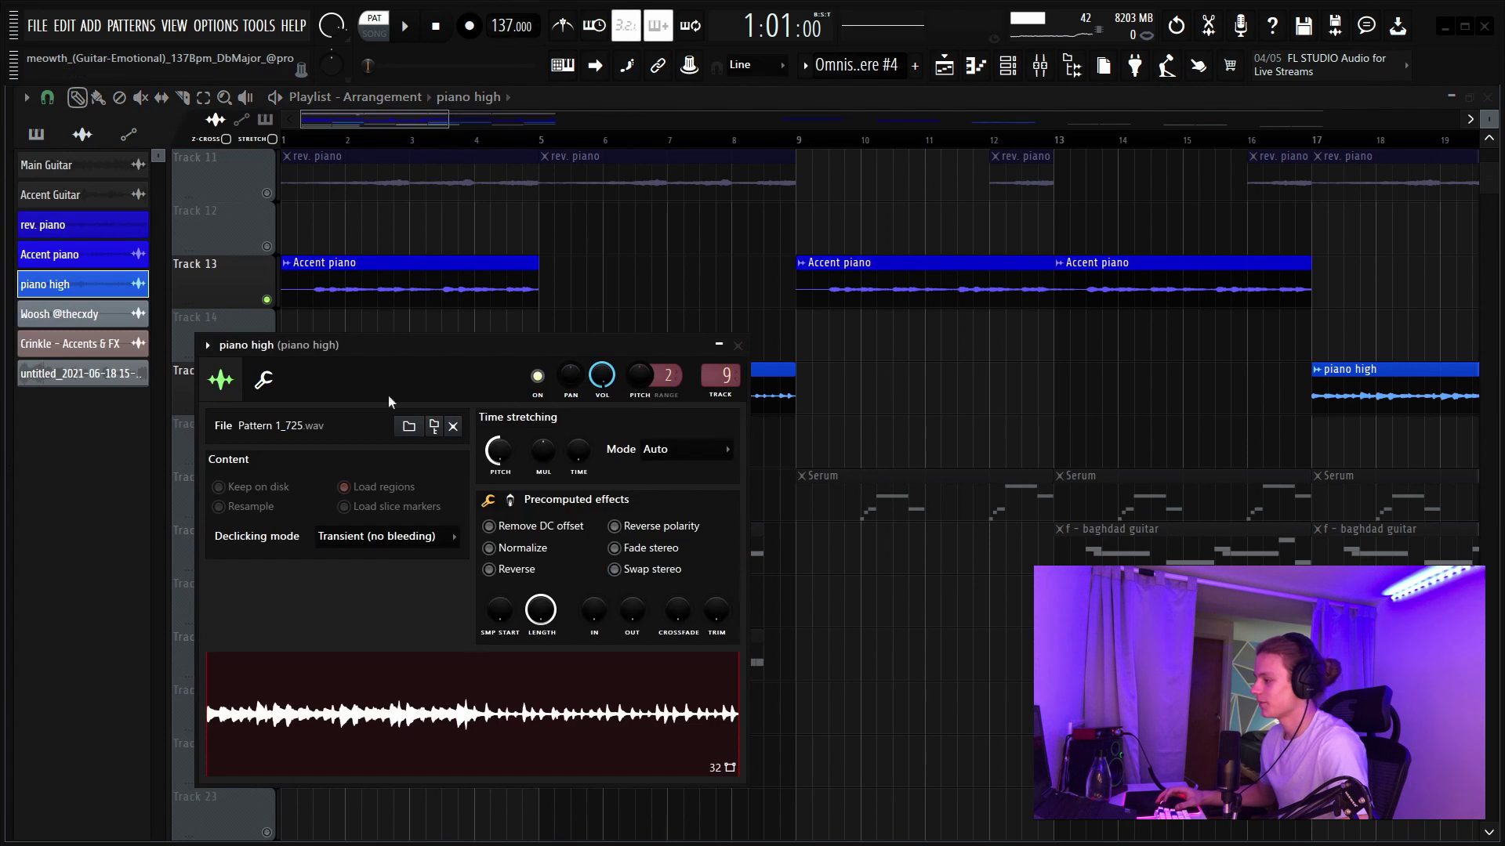
- Put away the piano high channel settings, select bars 17 to 24 in the playlist and play that section
{"action": "left_click", "coordinate": [722, 346]}
{"action": "scroll", "coordinate": [801, 145], "scroll_direction": "down", "scroll_amount": 5}
{"action": "scroll", "coordinate": [801, 145], "scroll_direction": "up", "scroll_amount": 4}
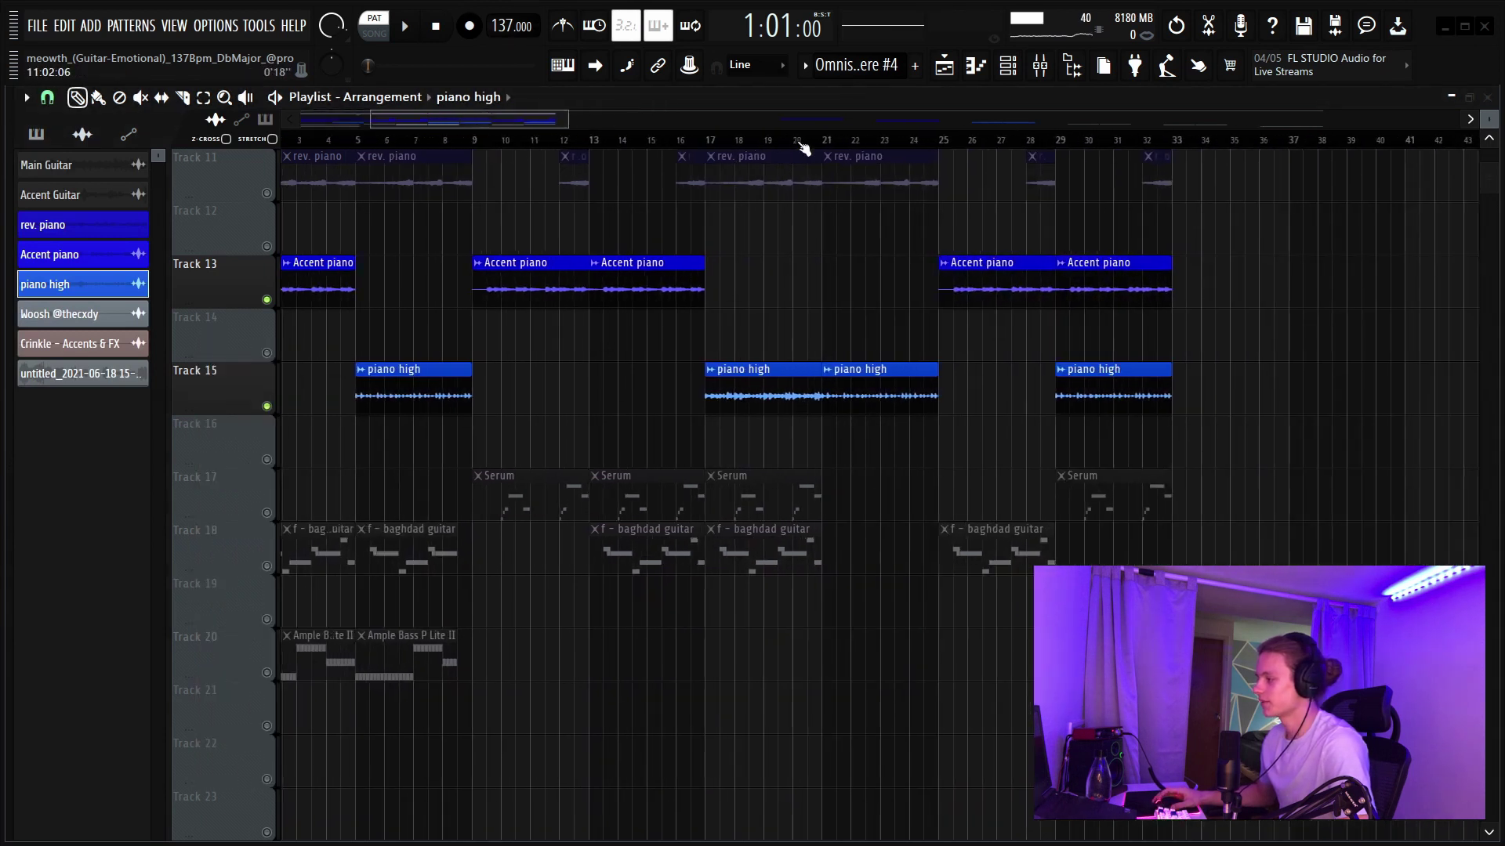
{"action": "left_click_drag", "start_coordinate": [630, 140], "coordinate": [1052, 194]}
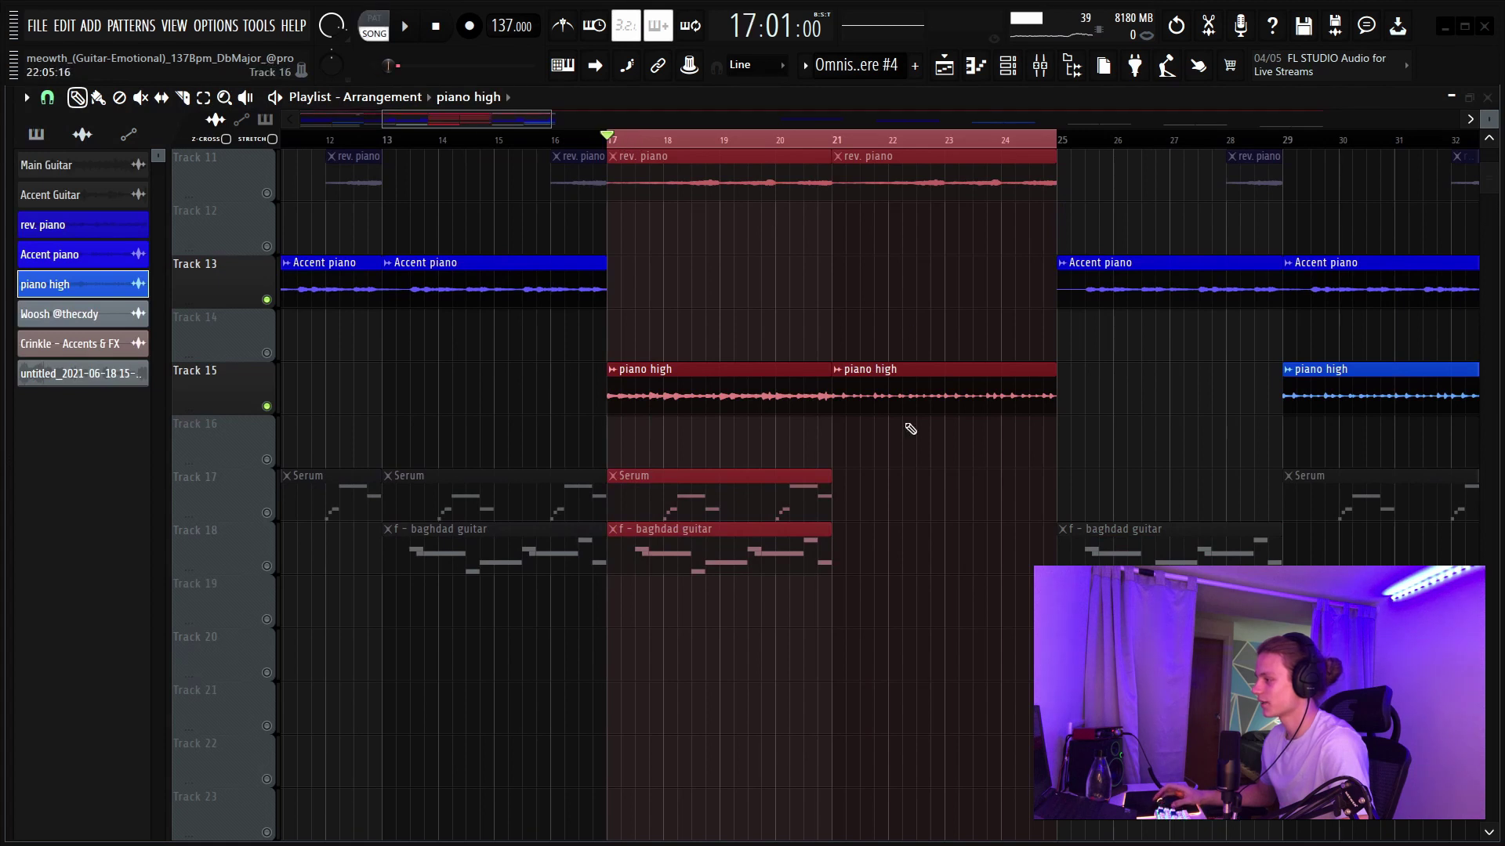
{"action": "key", "text": "space"}
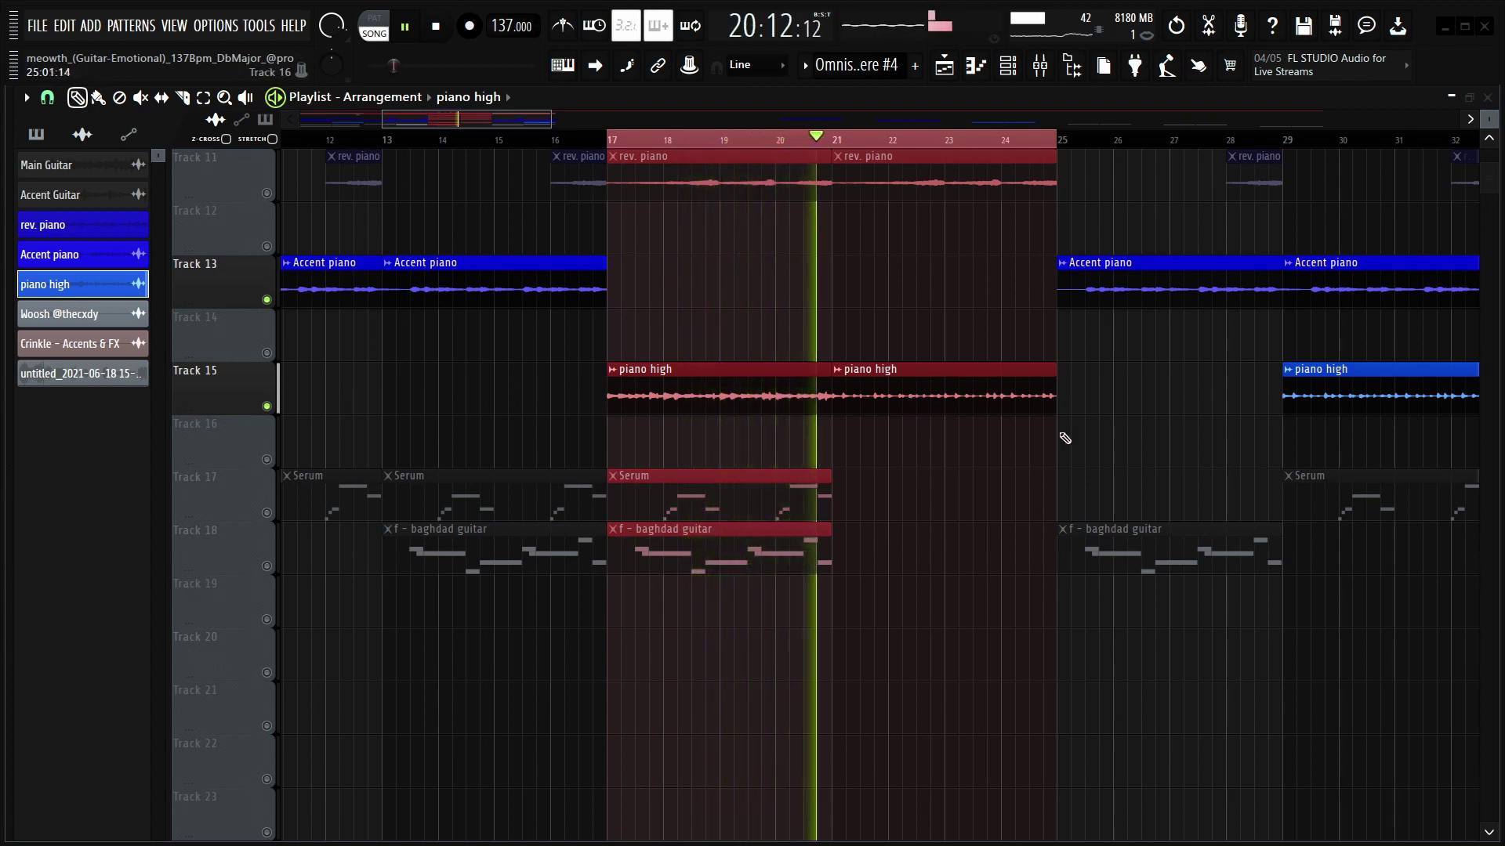
{"action": "key", "text": "space"}
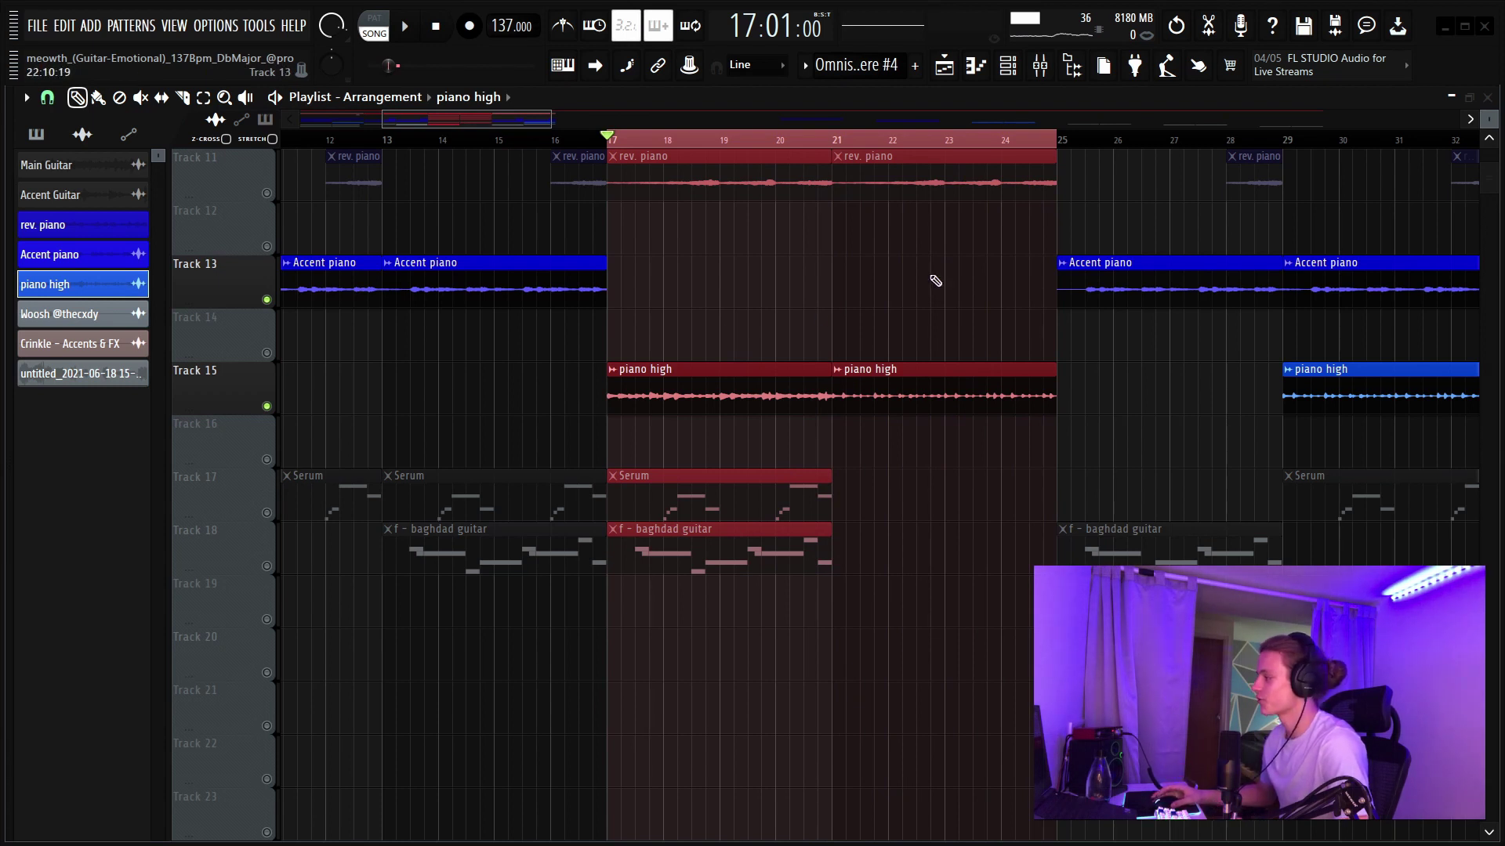
- Show the piano high mixer track and inspect its Fruity parametric EQ 2 curve, closing the effect window again
{"action": "left_click", "coordinate": [1008, 66]}
{"action": "key", "text": "F9"}
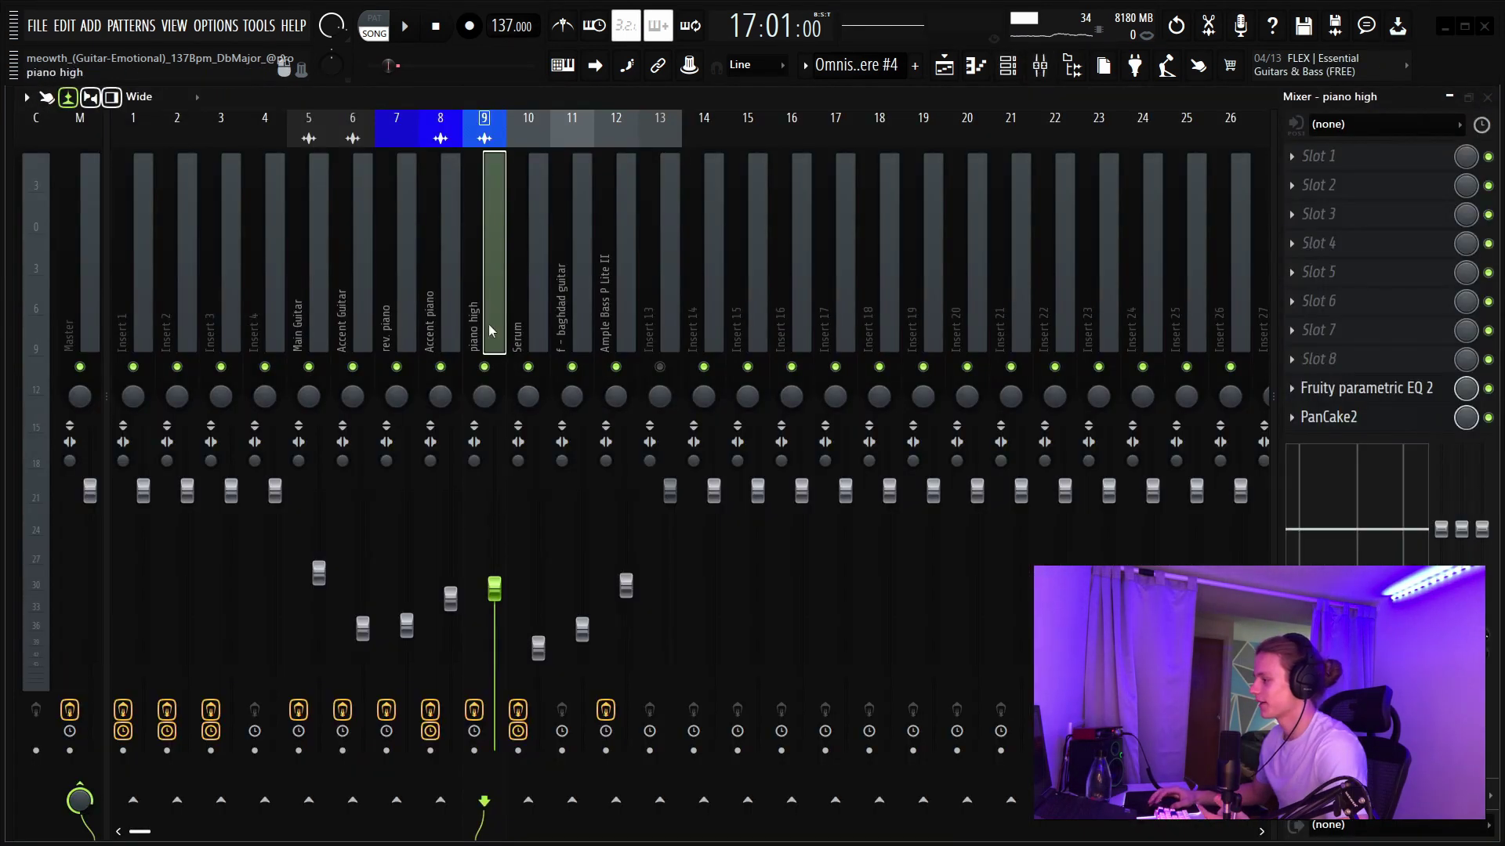
{"action": "left_click", "coordinate": [1434, 387]}
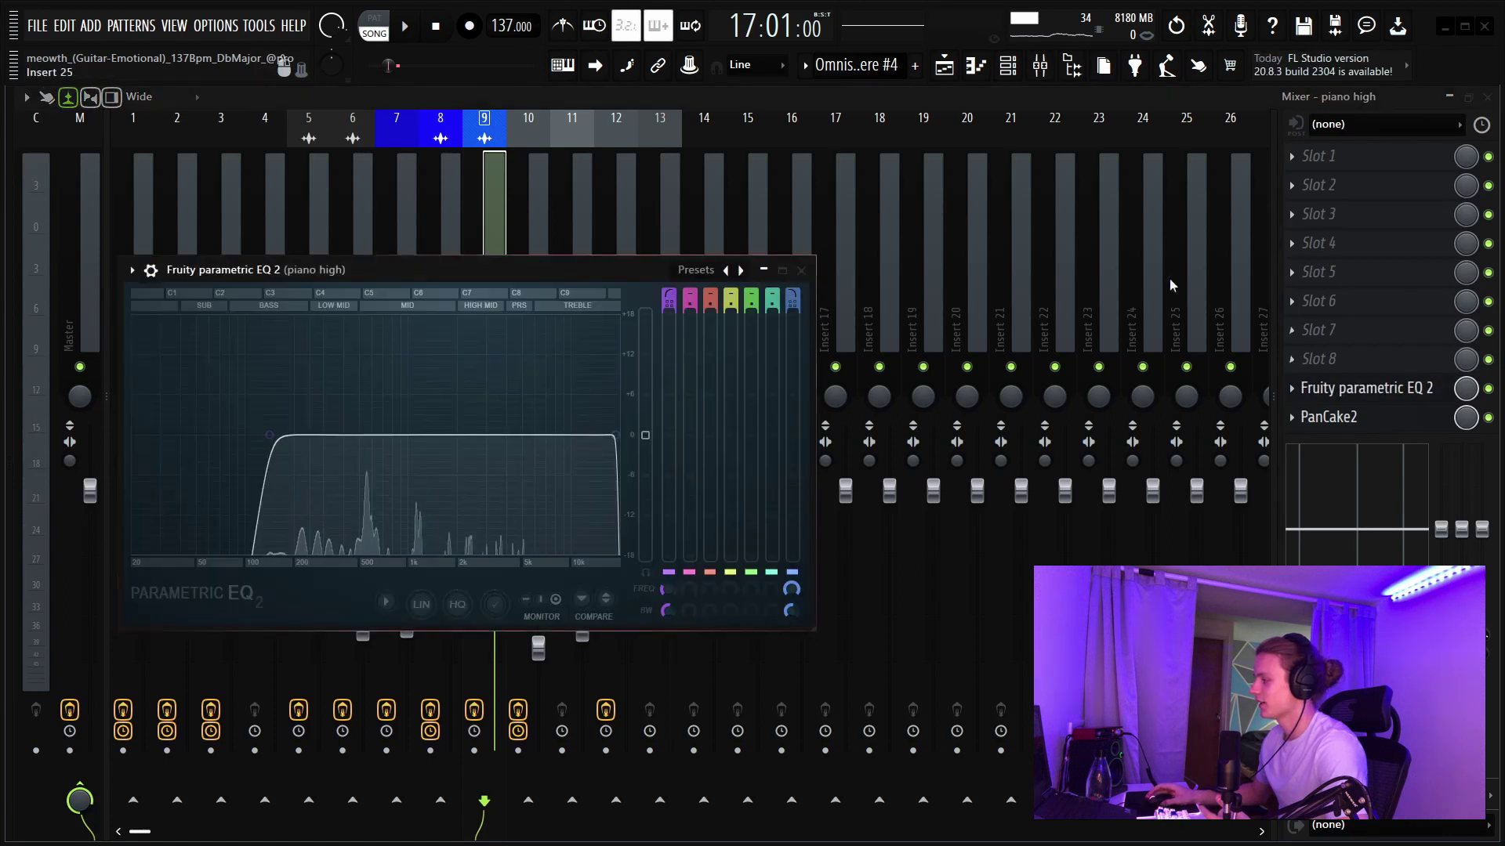
{"action": "left_click", "coordinate": [800, 271]}
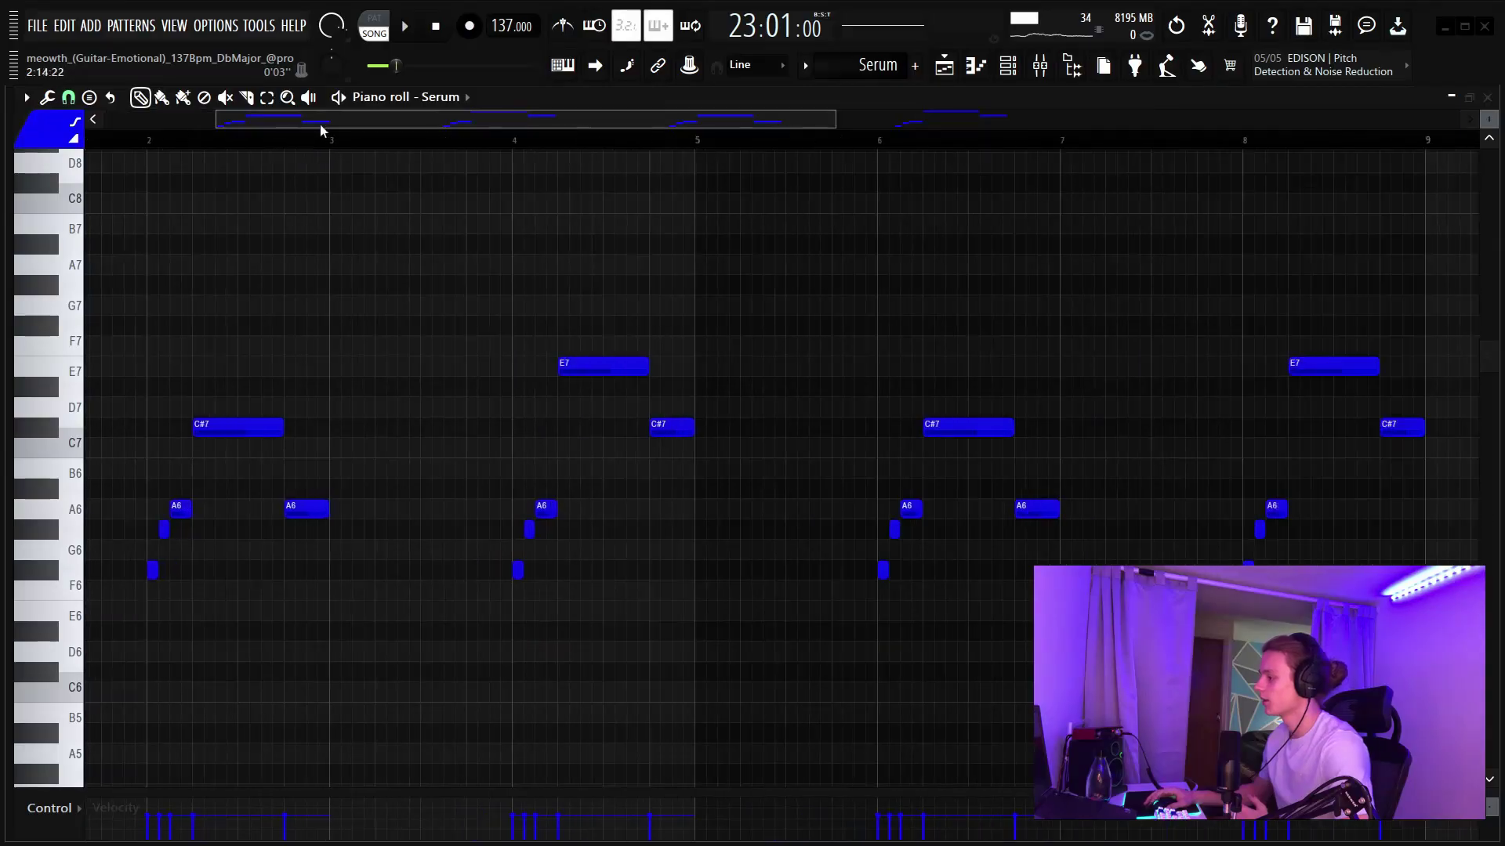
- Highlight the Serum melody notes in bar 2 of the piano roll, and mark the E7 to C#7 ending in bar 4
{"action": "scroll", "coordinate": [275, 178], "scroll_direction": "up", "scroll_amount": 3}
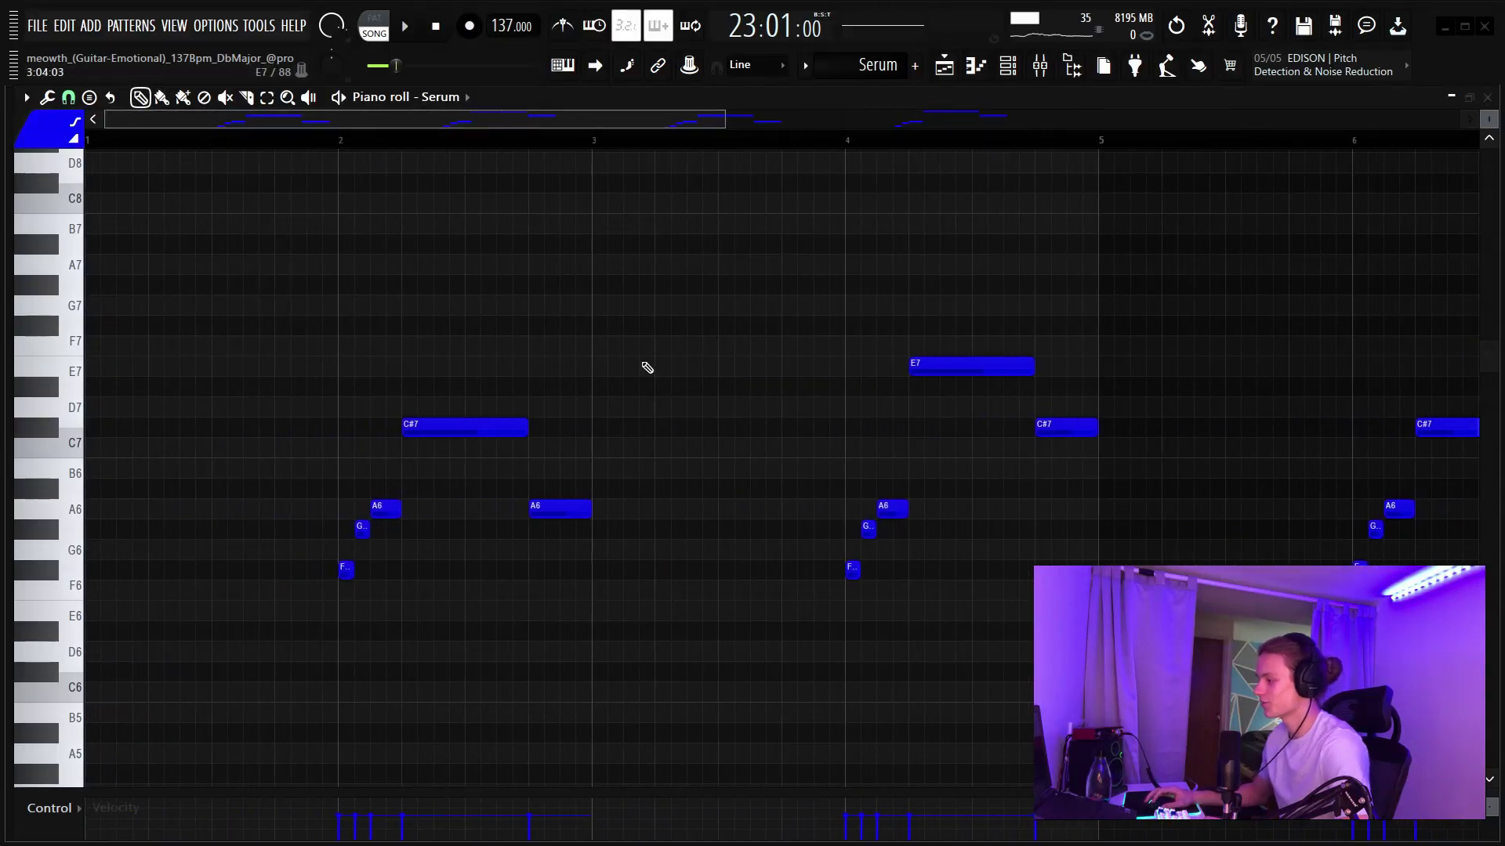
{"action": "left_click_drag", "start_coordinate": [641, 359], "coordinate": [271, 662]}
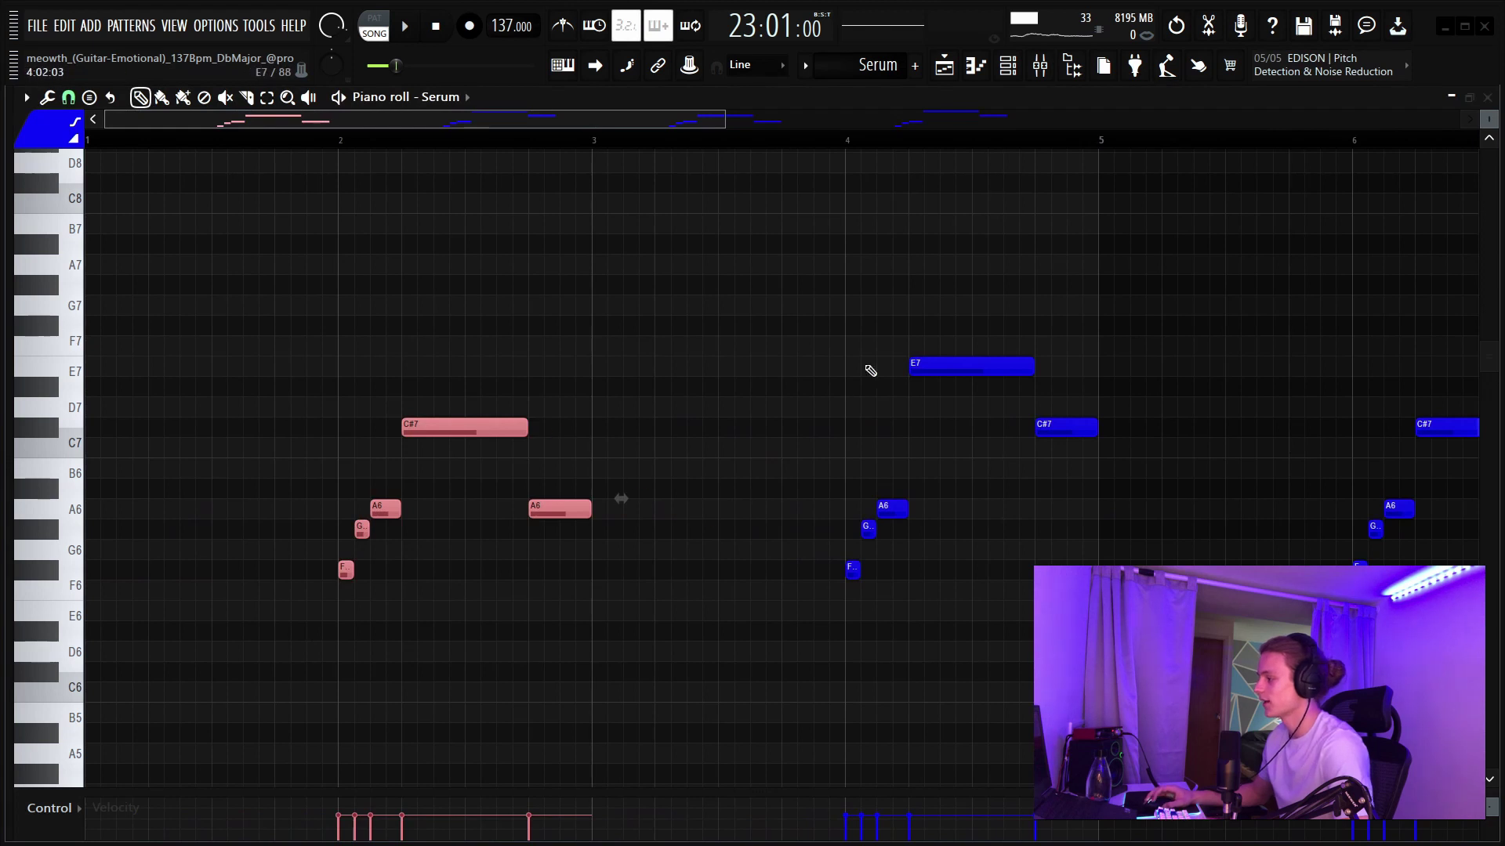
{"action": "scroll", "coordinate": [862, 149], "scroll_direction": "down", "scroll_amount": 3}
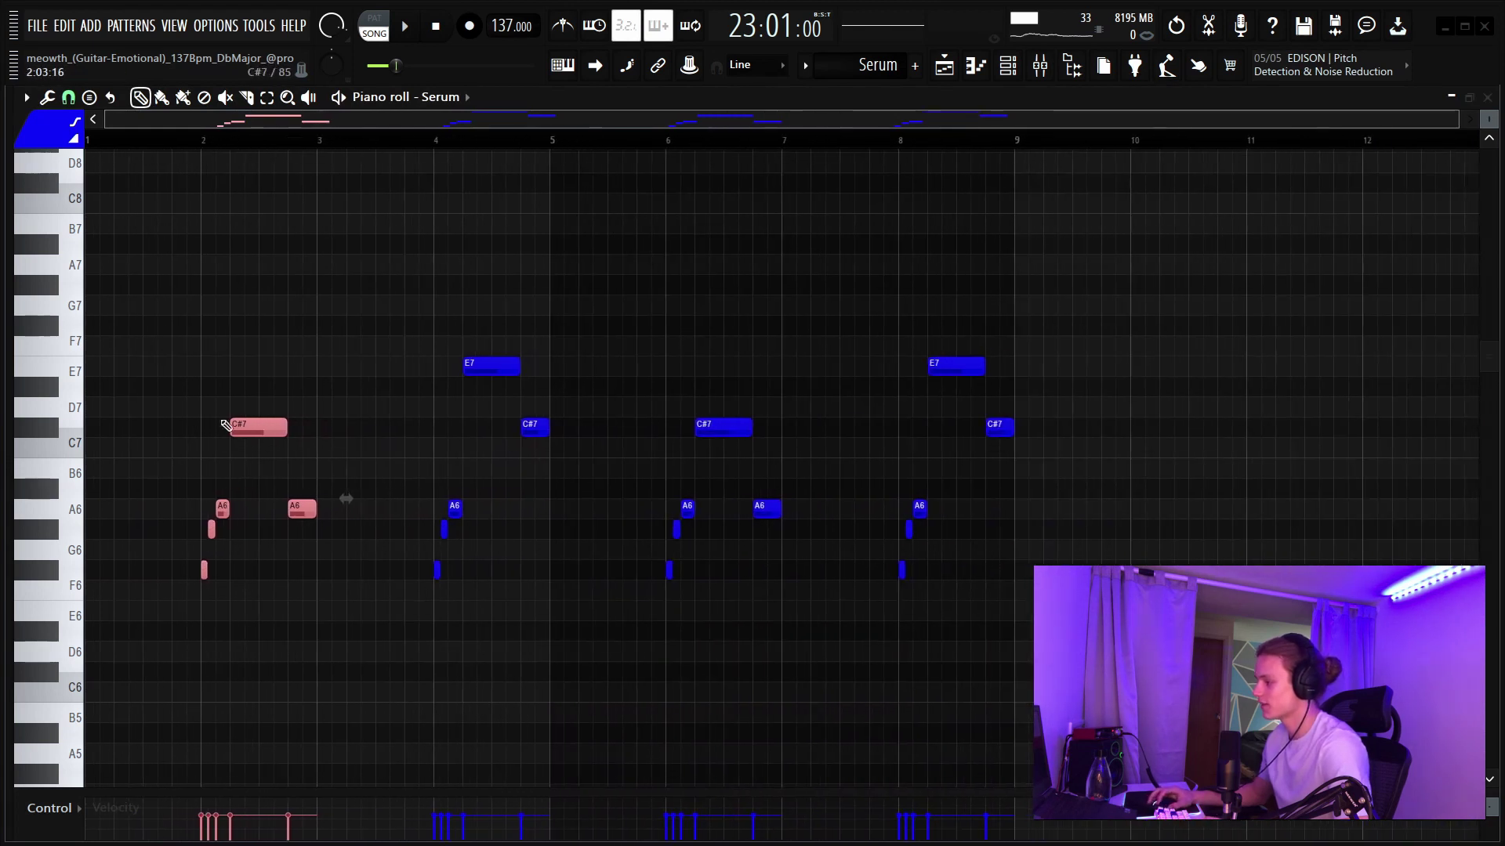
{"action": "left_click_drag", "start_coordinate": [453, 347], "coordinate": [573, 437]}
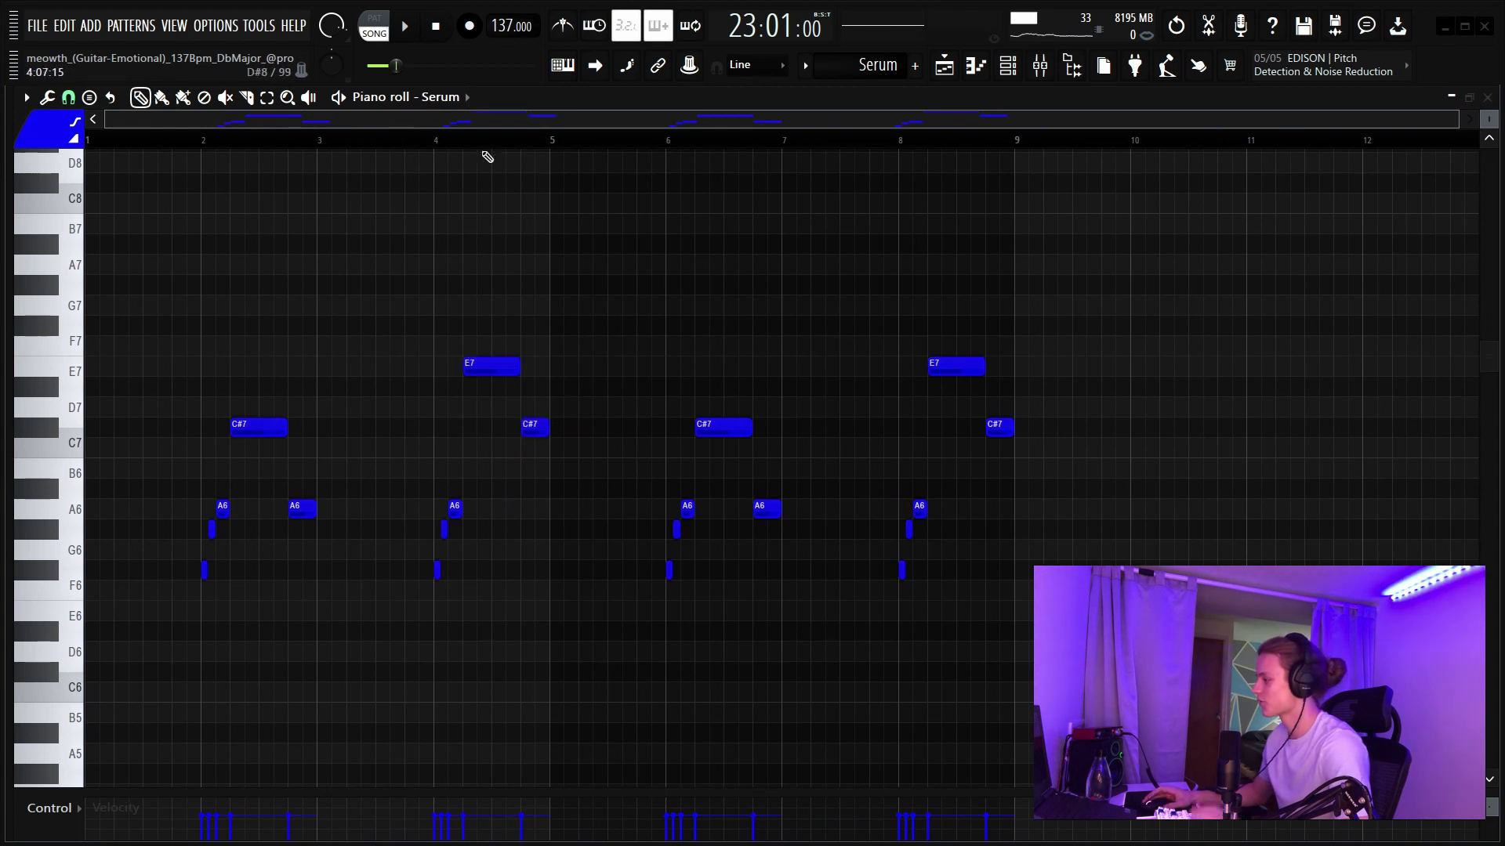
- Bring up Serum in the channel rack, then select bars 1 to 4 of its piano roll and play them
{"action": "scroll", "coordinate": [492, 149], "scroll_direction": "up", "scroll_amount": 4}
{"action": "scroll", "coordinate": [907, 149], "scroll_direction": "down", "scroll_amount": 3}
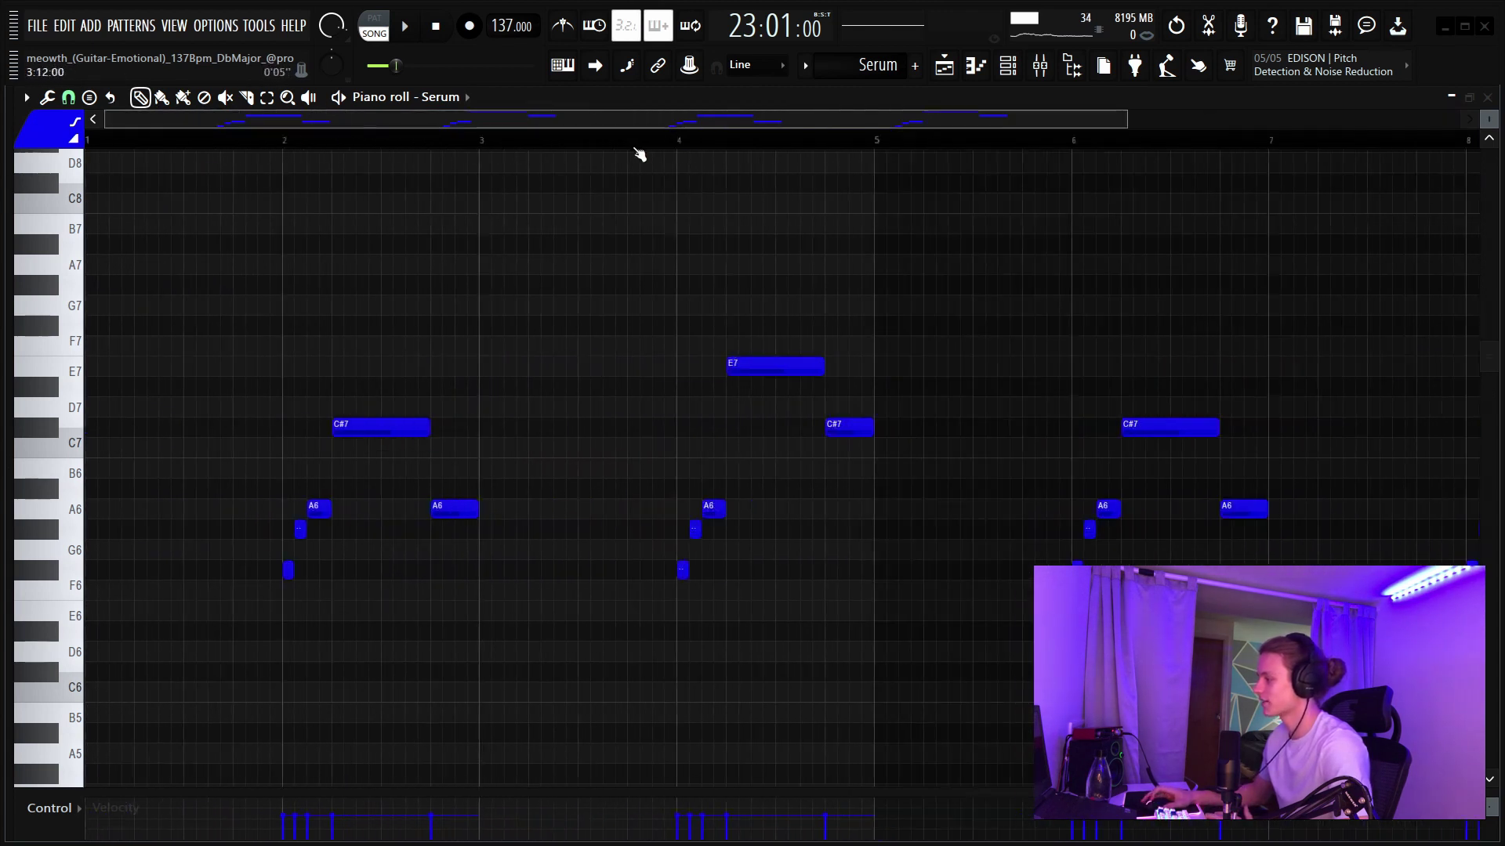
{"action": "left_click", "coordinate": [1012, 65]}
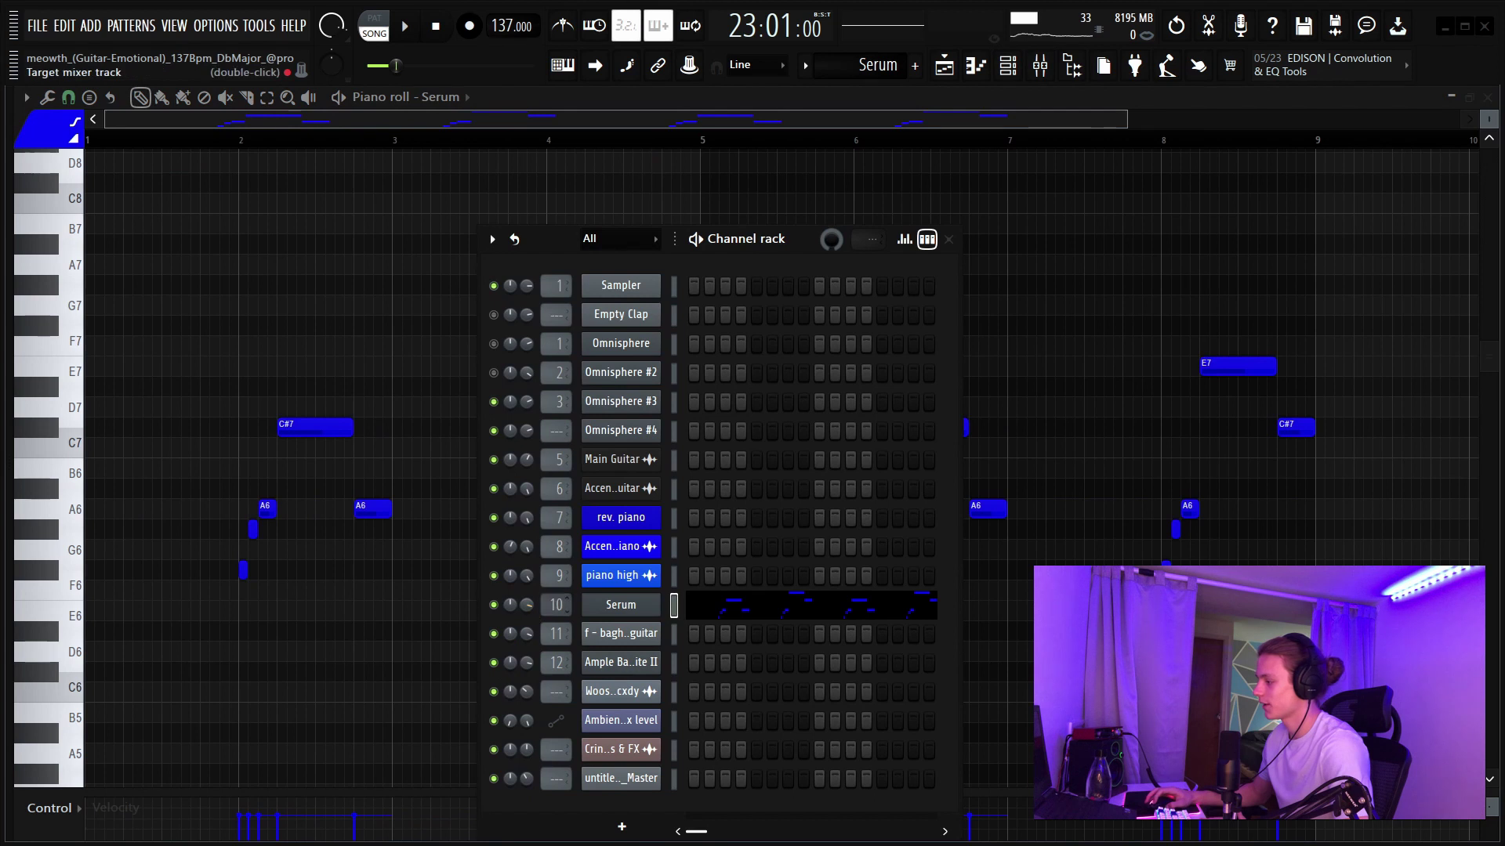
{"action": "key", "text": "F6"}
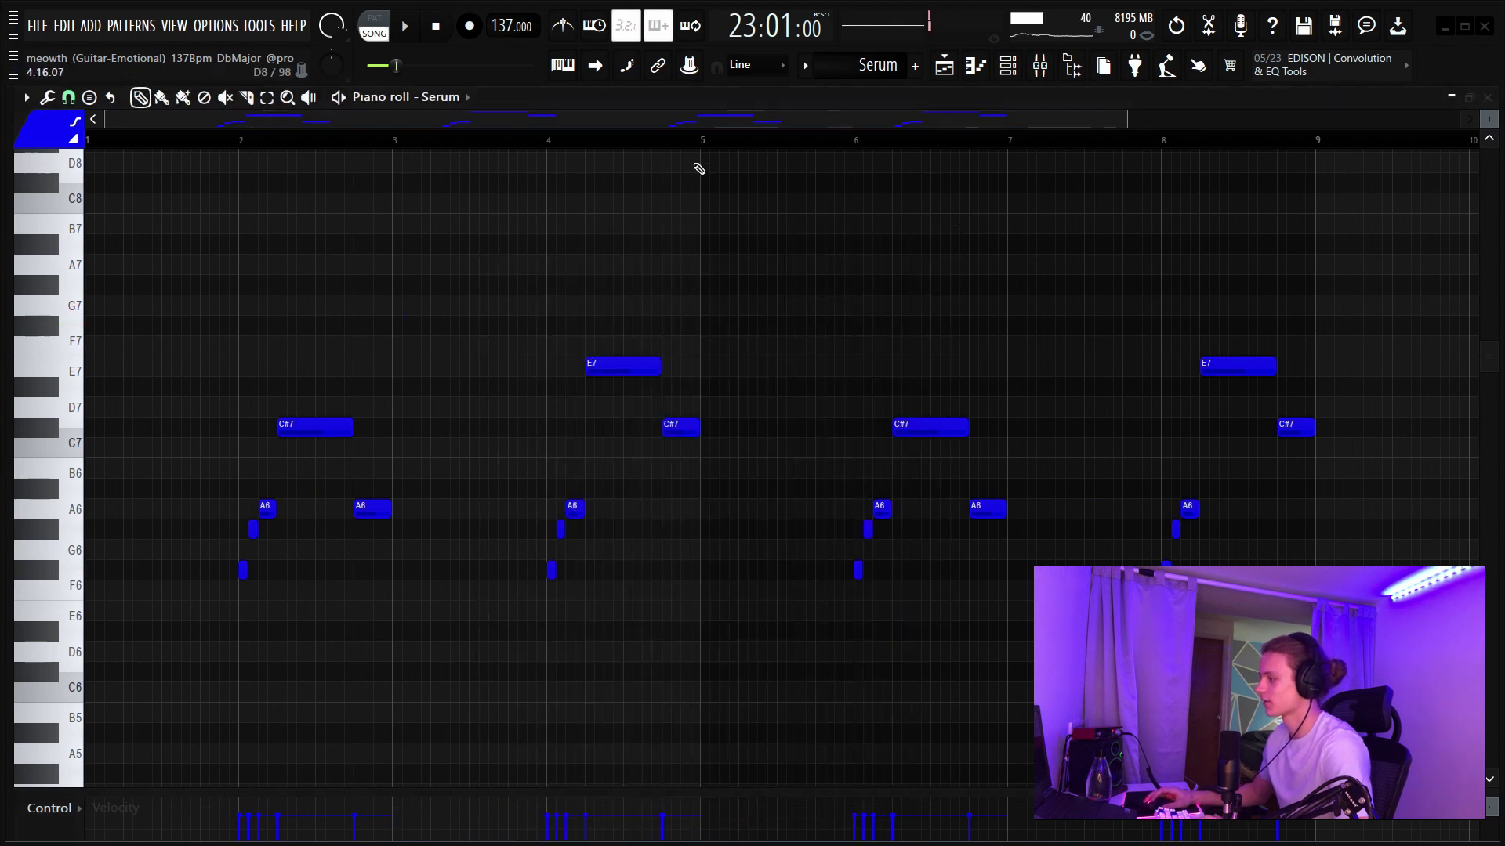
{"action": "left_click_drag", "start_coordinate": [708, 141], "coordinate": [87, 141]}
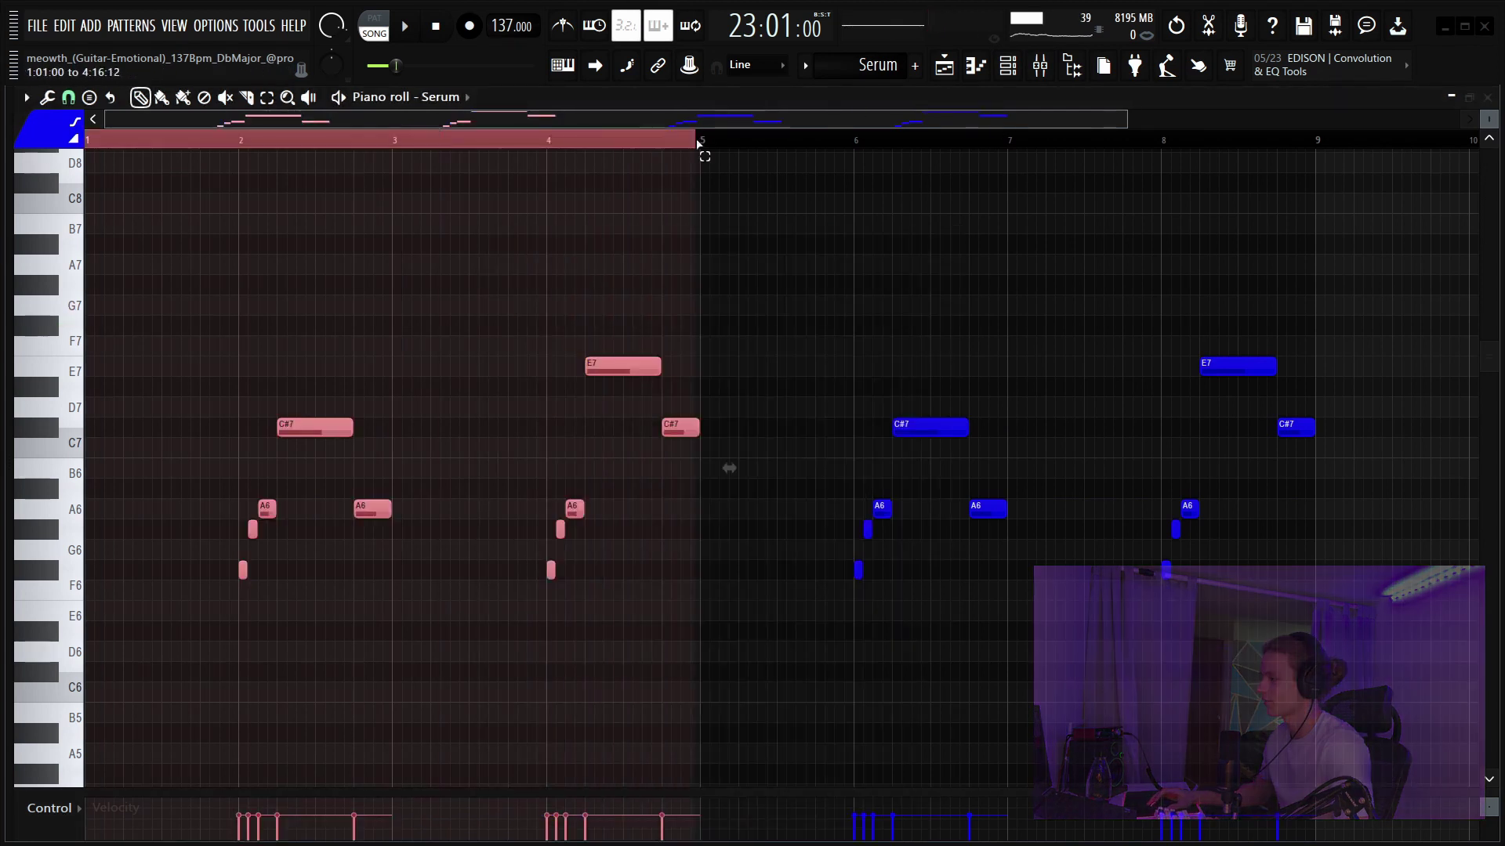
{"action": "key", "text": "space"}
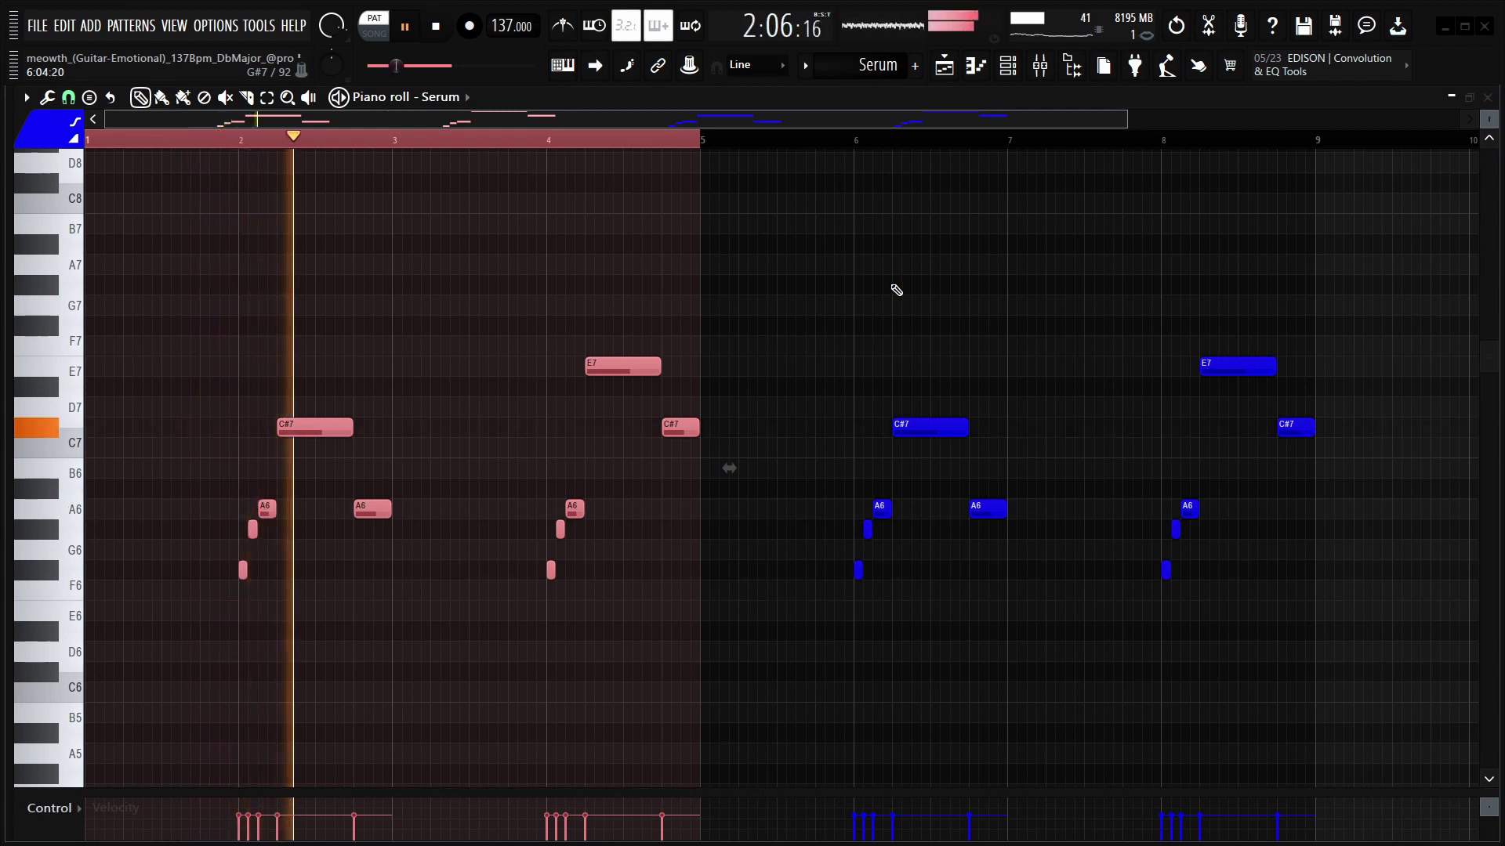
{"action": "key", "text": "ctrl+d"}
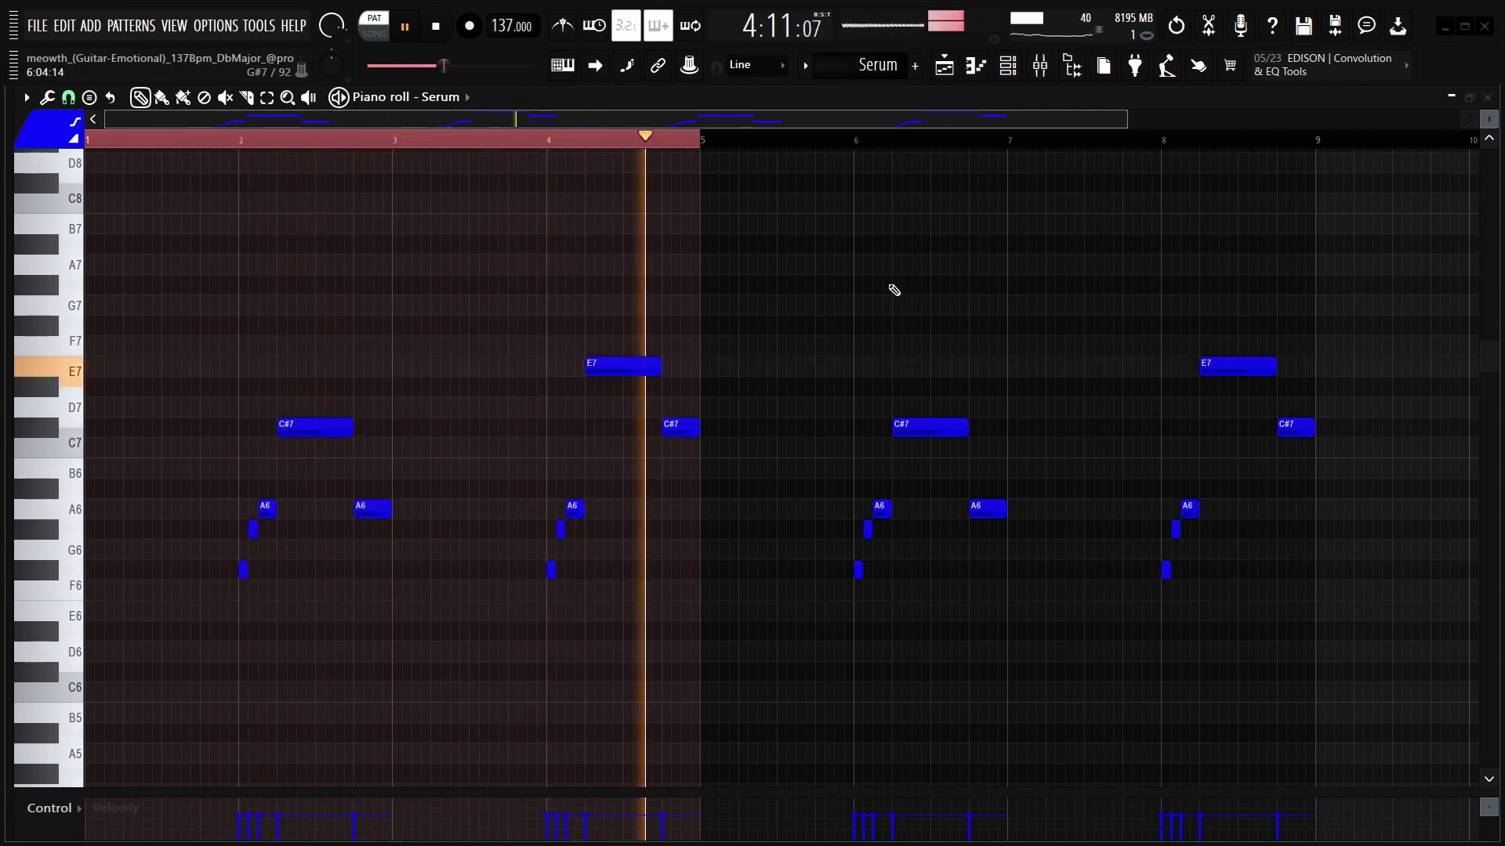
{"action": "left_click", "coordinate": [243, 141]}
{"action": "key", "text": "space"}
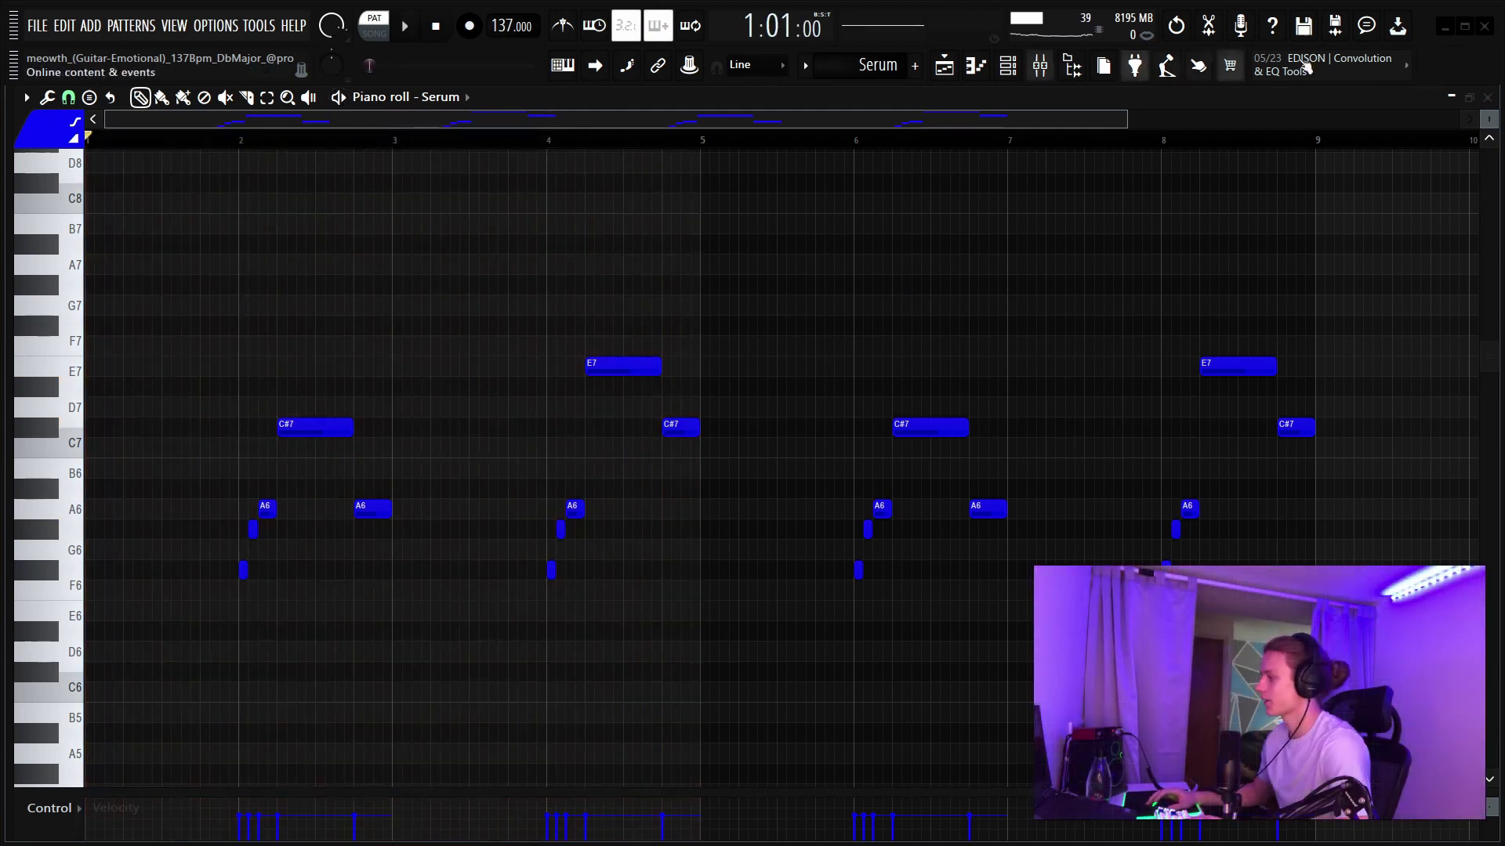
- Check Serum's target mixer track in the channel rack and replay bars 1 to 4 of its pattern
{"action": "left_click", "coordinate": [1017, 69]}
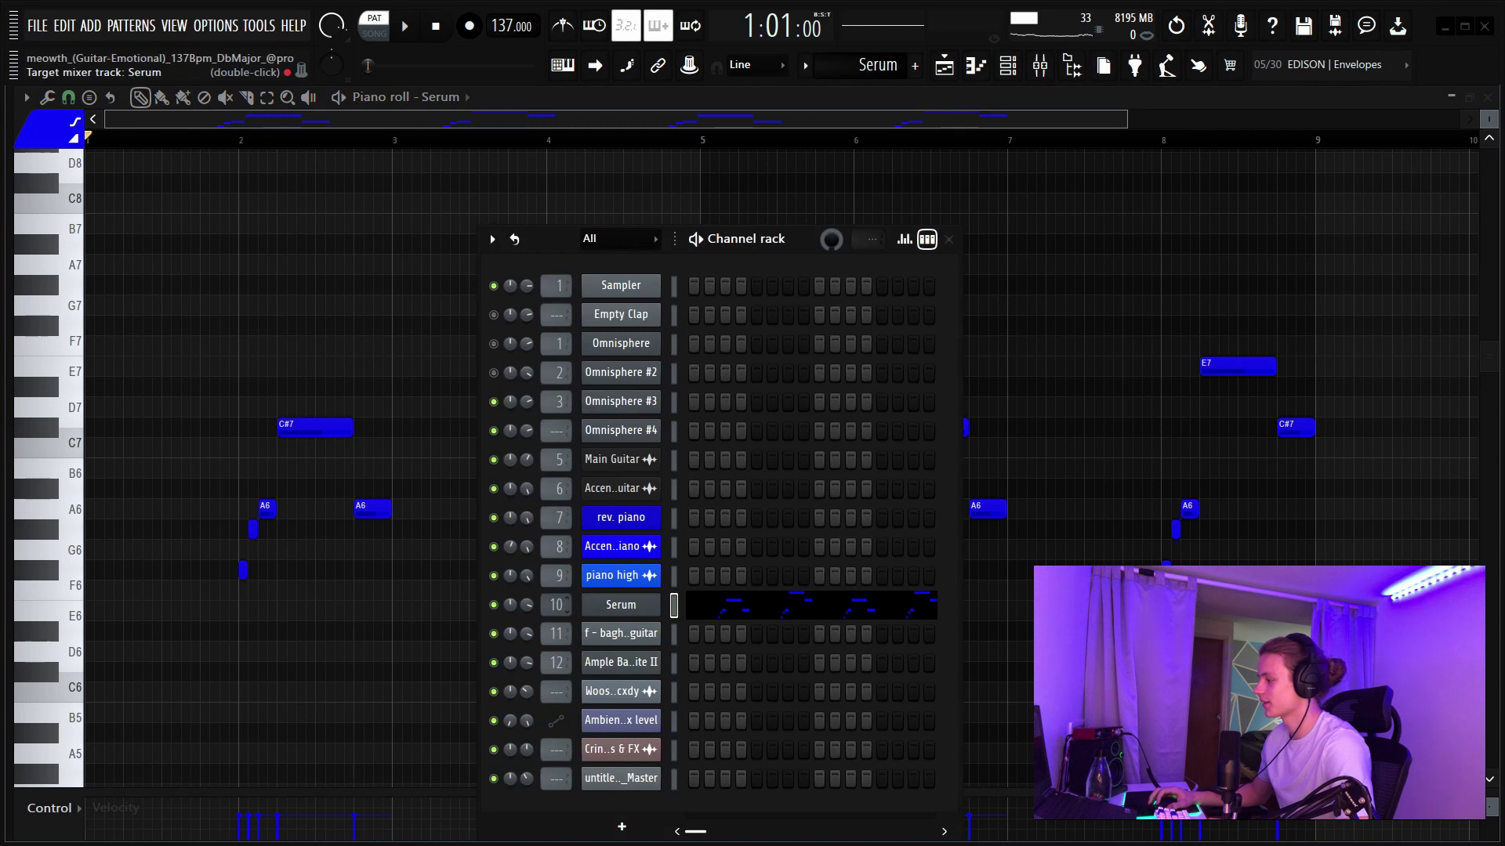
{"action": "right_click", "coordinate": [340, 266]}
{"action": "left_click_drag", "start_coordinate": [700, 140], "coordinate": [292, 141]}
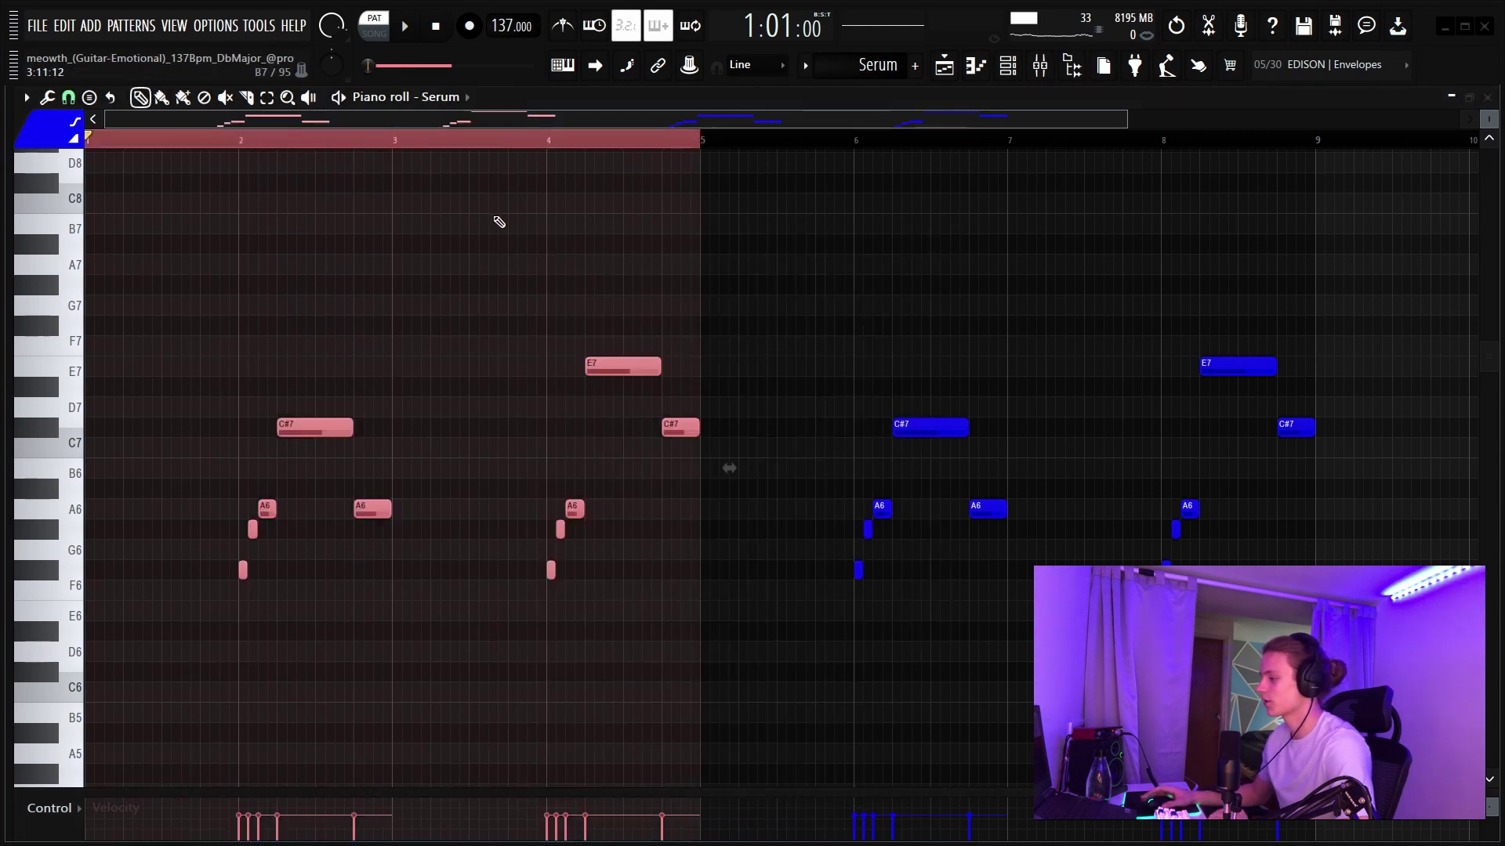
{"action": "key", "text": "space"}
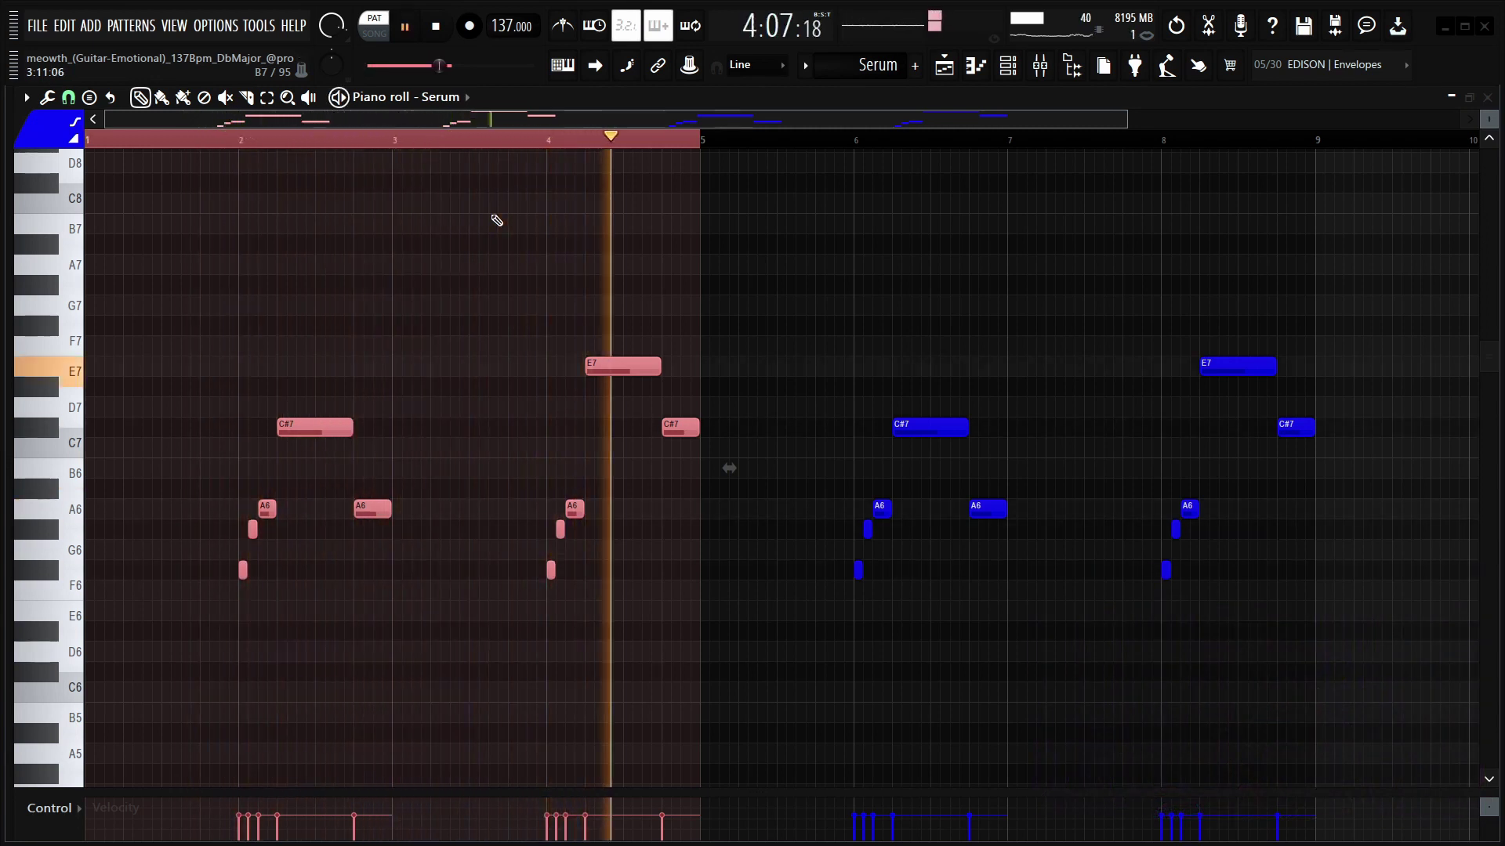
{"action": "left_click", "coordinate": [416, 135]}
{"action": "key", "text": "space"}
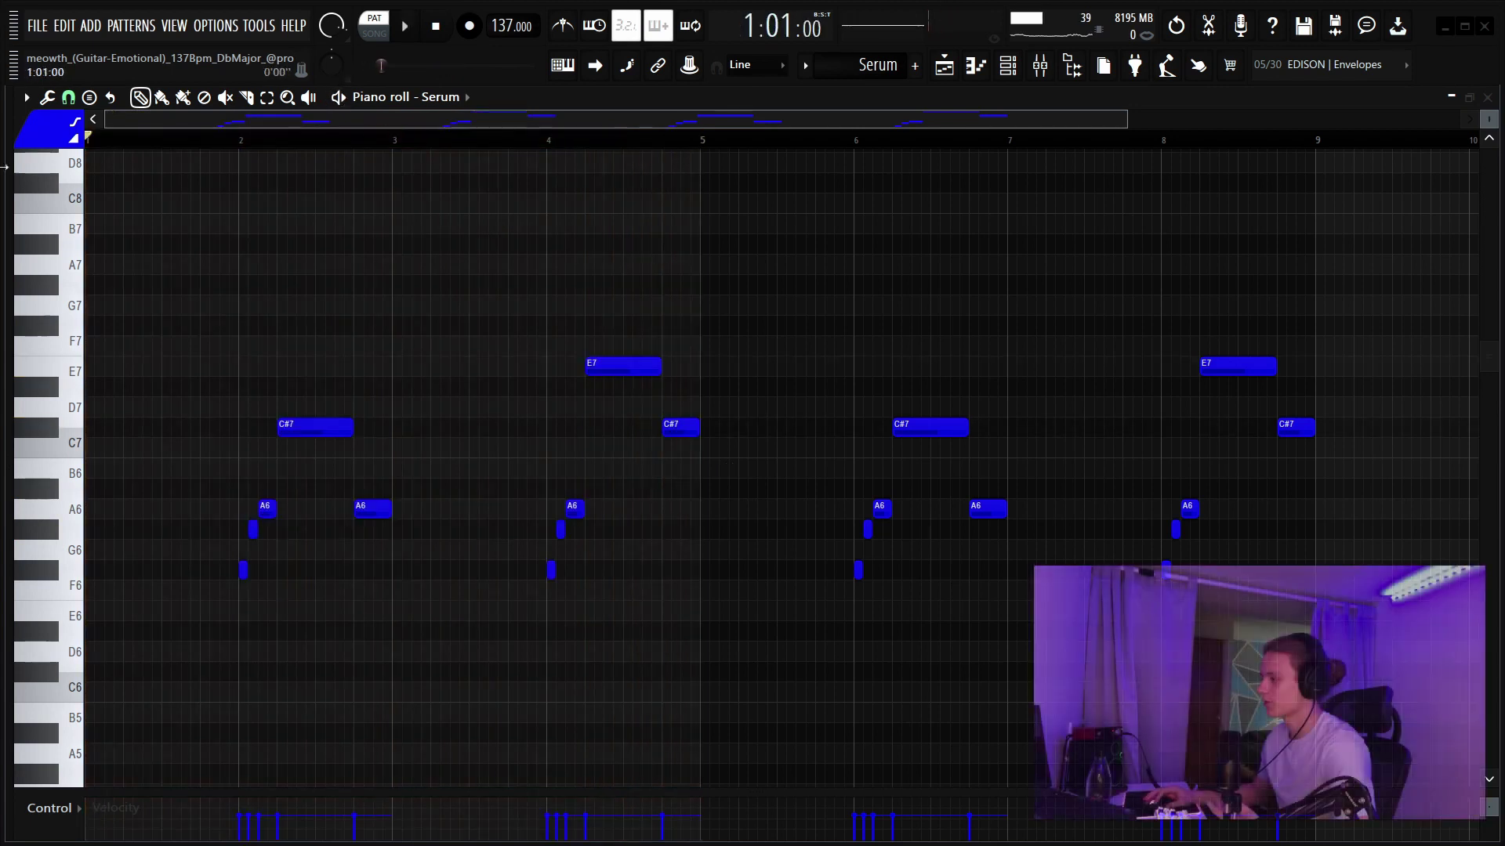
- Close the f - baghdad guitar channel settings and open that channel's notes in the piano roll
{"action": "scroll", "coordinate": [672, 145], "scroll_direction": "down", "scroll_amount": 2}
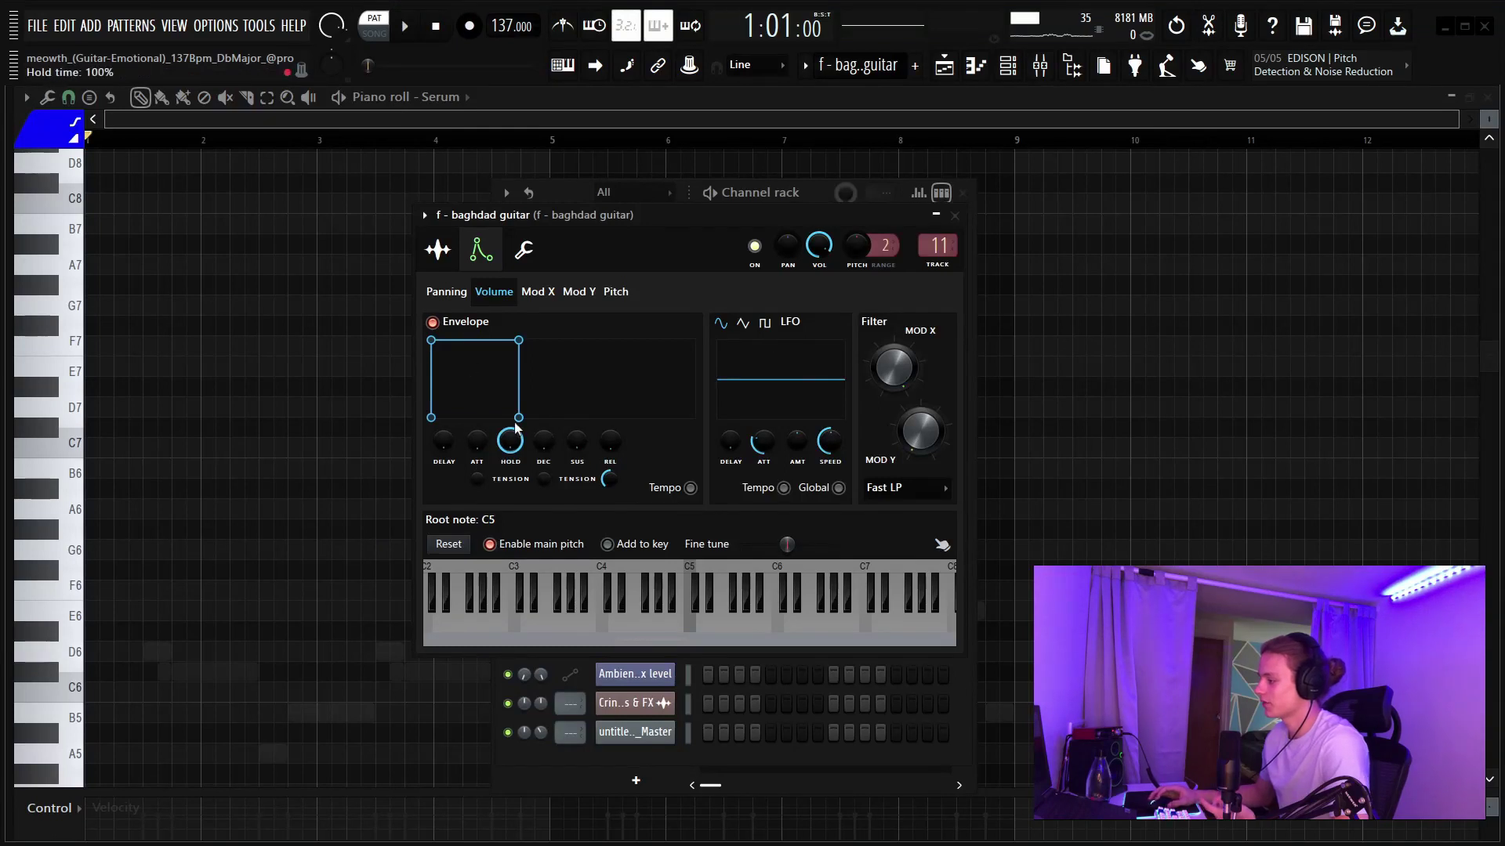
{"action": "left_click", "coordinate": [954, 216]}
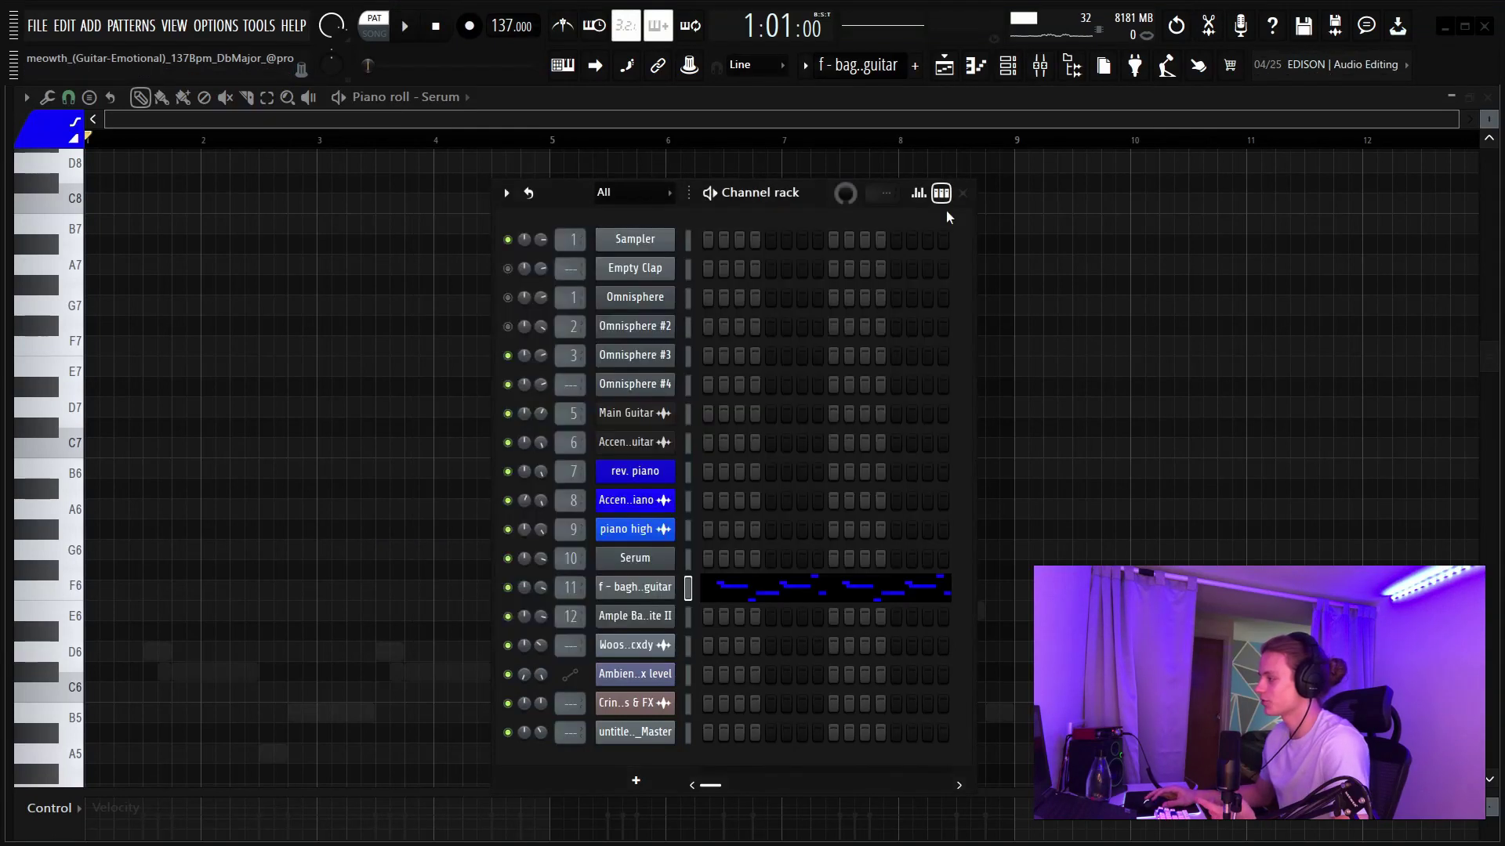
{"action": "right_click", "coordinate": [676, 600]}
{"action": "left_click", "coordinate": [706, 563]}
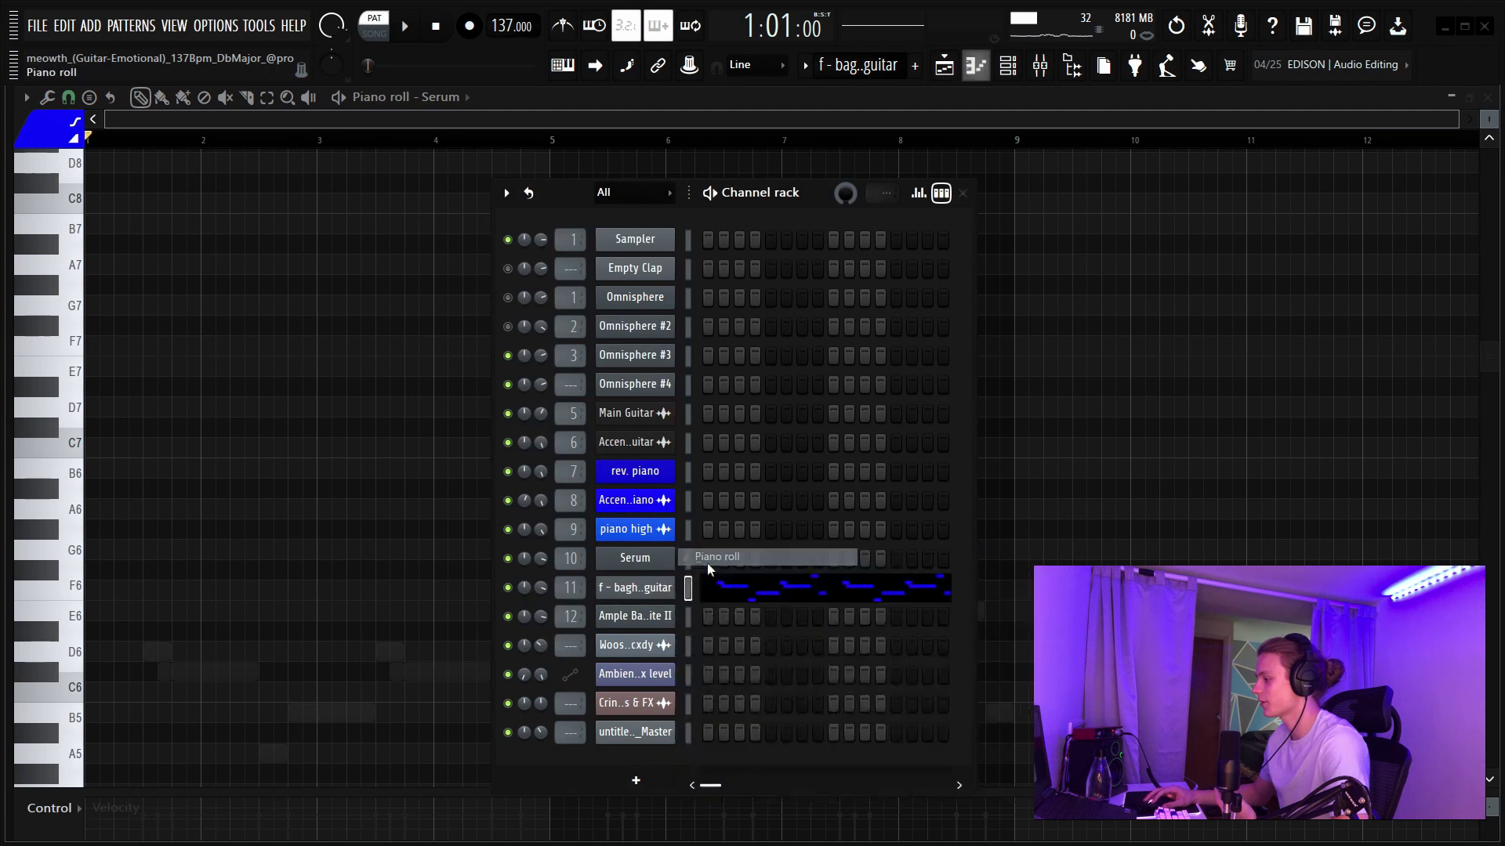
{"action": "scroll", "coordinate": [228, 258], "scroll_direction": "up", "scroll_amount": 5}
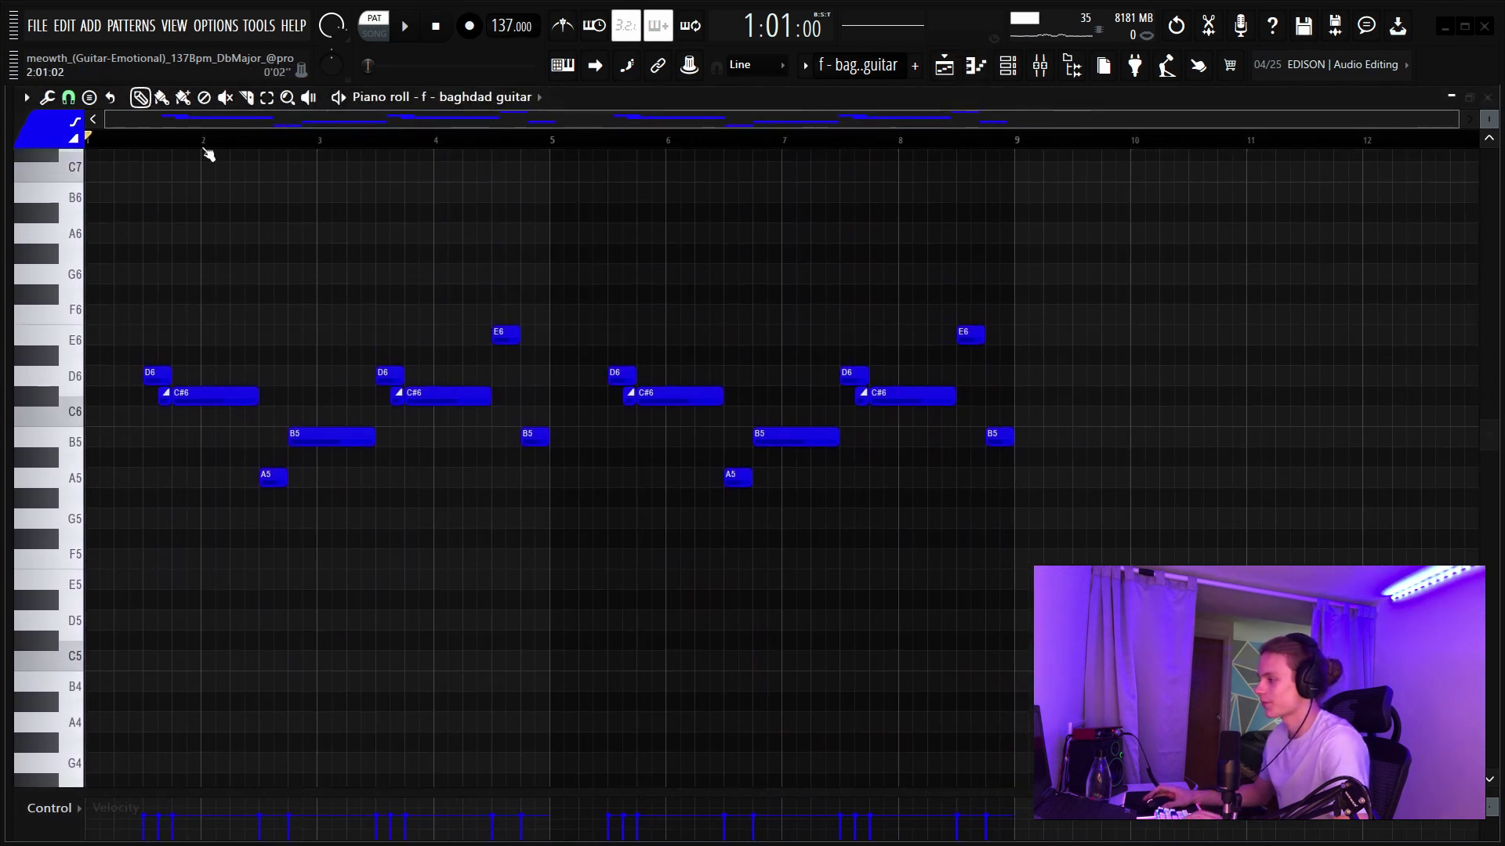
- Examine the f - baghdad guitar melody, select bars 1 to 4 and play them
{"action": "scroll", "coordinate": [209, 148], "scroll_direction": "up", "scroll_amount": 4}
{"action": "scroll", "coordinate": [212, 142], "scroll_direction": "up", "scroll_amount": 3}
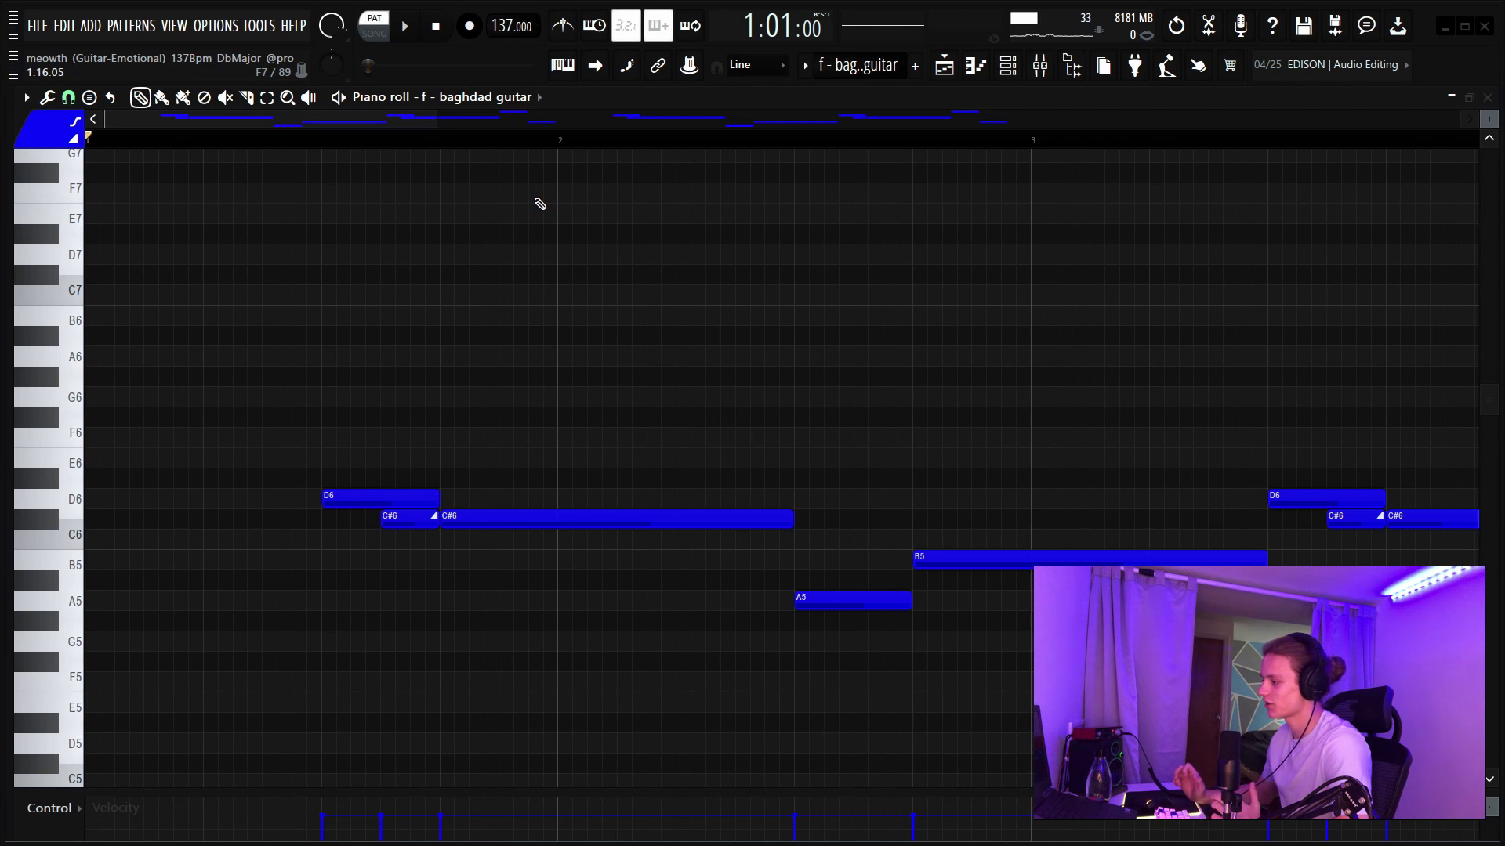
{"action": "scroll", "coordinate": [306, 140], "scroll_direction": "down", "scroll_amount": 3}
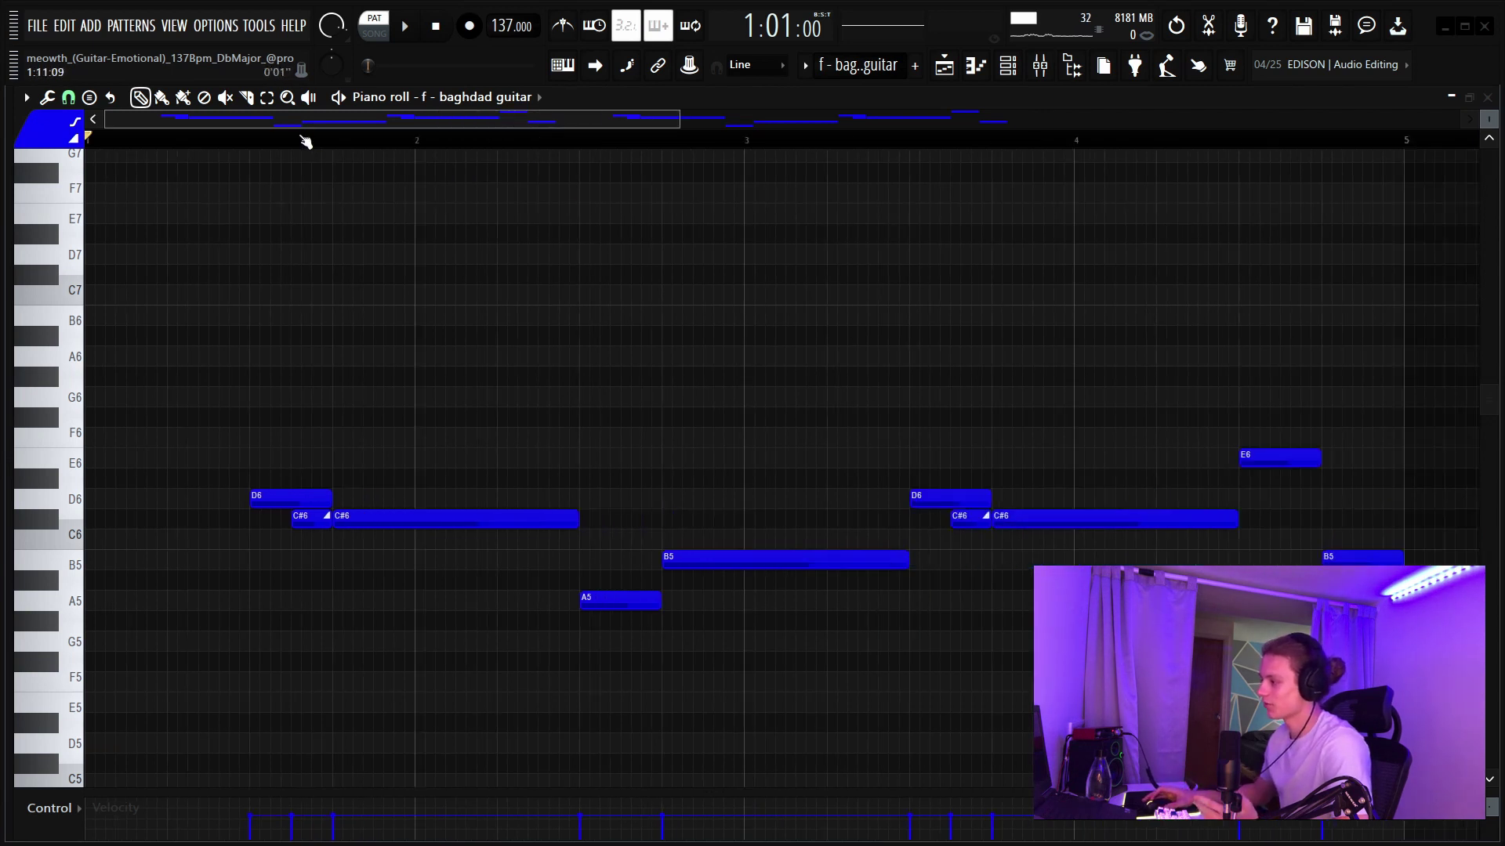
{"action": "scroll", "coordinate": [161, 141], "scroll_direction": "up", "scroll_amount": 2}
{"action": "scroll", "coordinate": [164, 144], "scroll_direction": "up", "scroll_amount": 2}
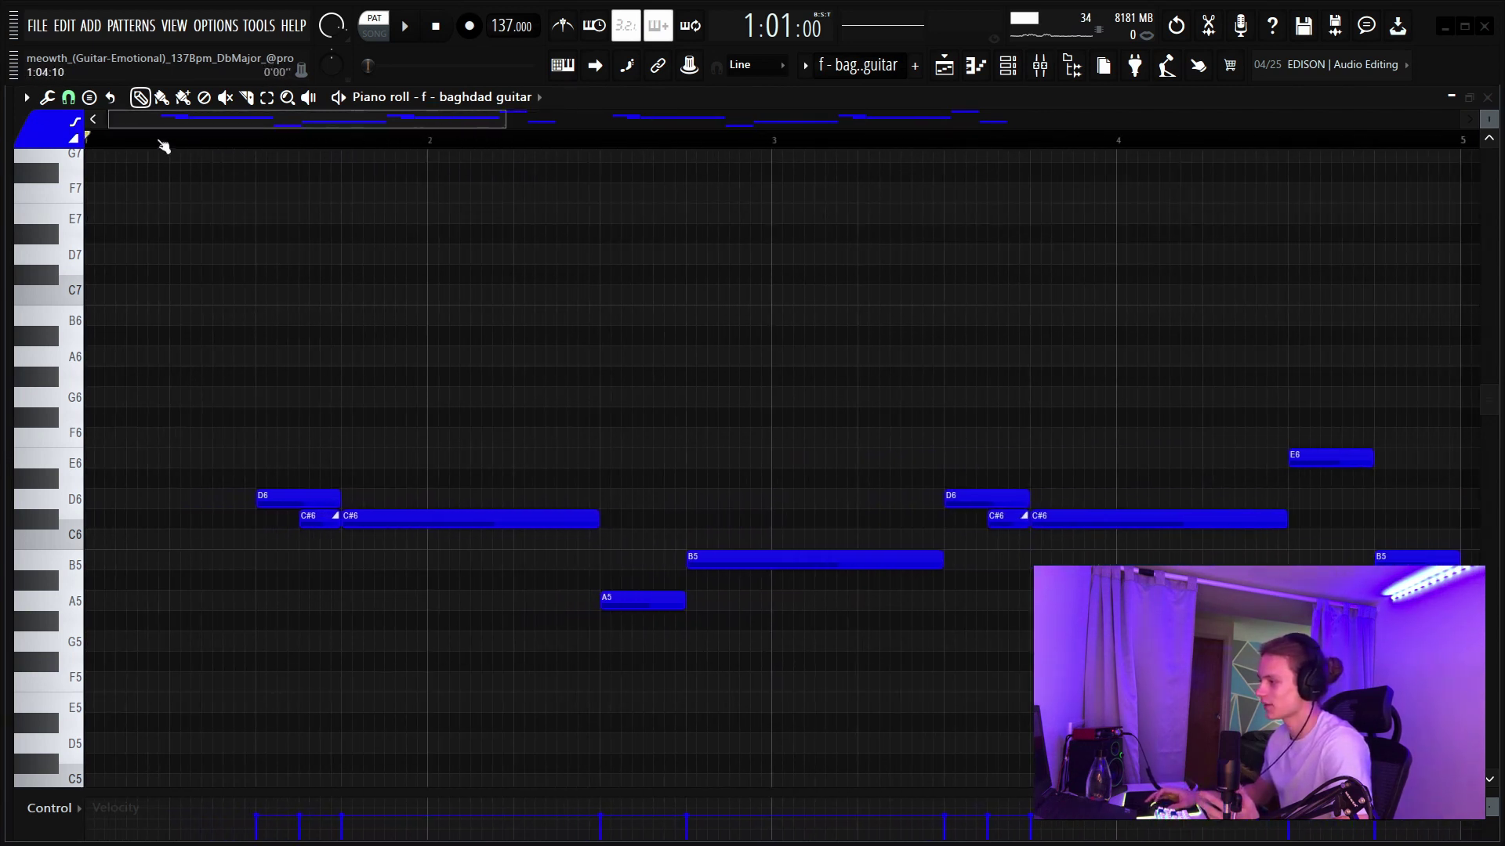
{"action": "scroll", "coordinate": [169, 148], "scroll_direction": "down", "scroll_amount": 4}
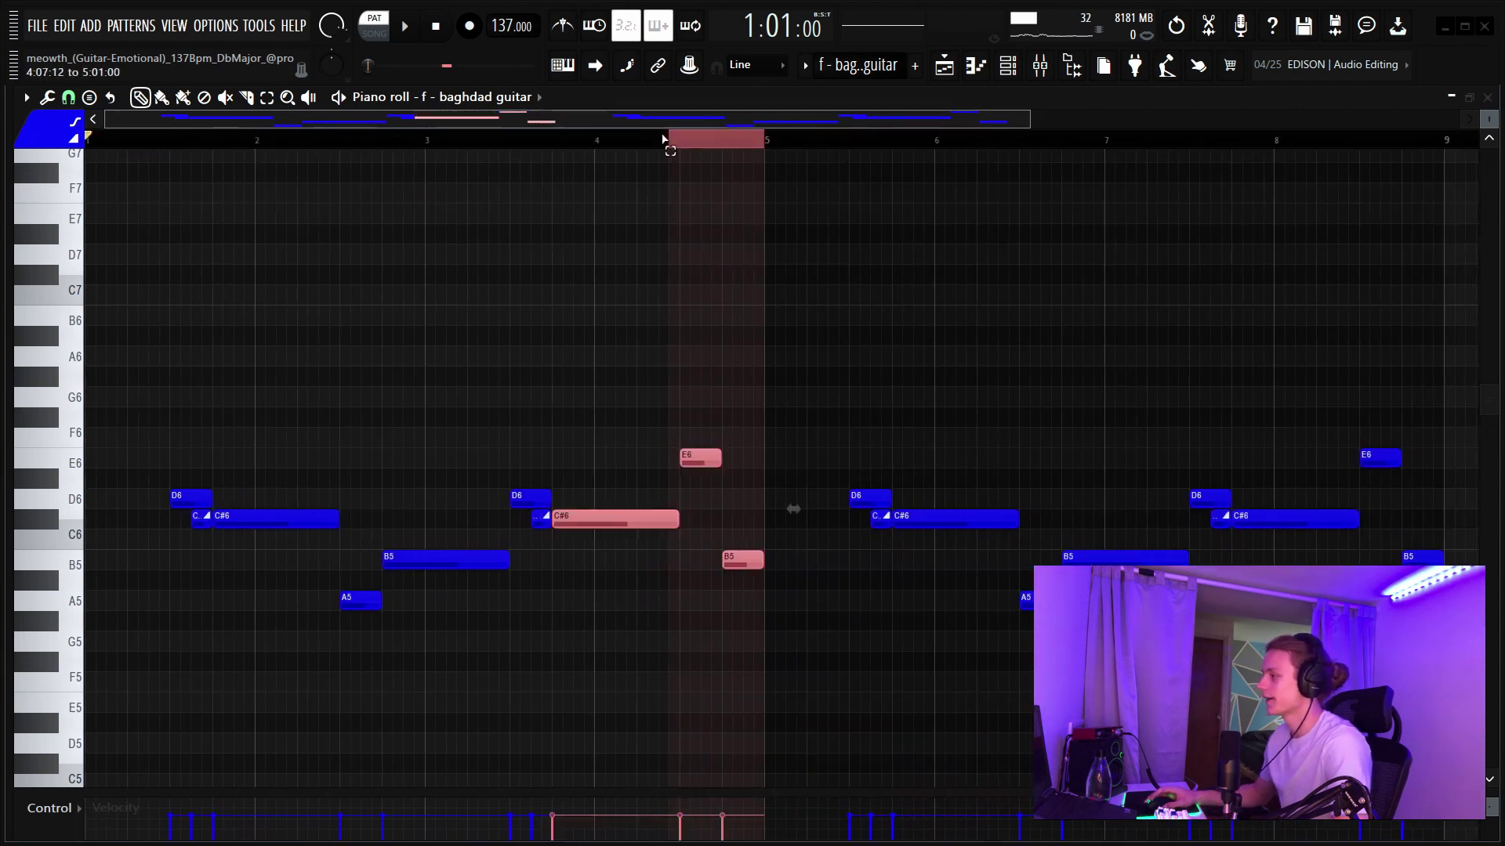
{"action": "left_click_drag", "start_coordinate": [664, 139], "coordinate": [86, 139]}
{"action": "key", "text": "space"}
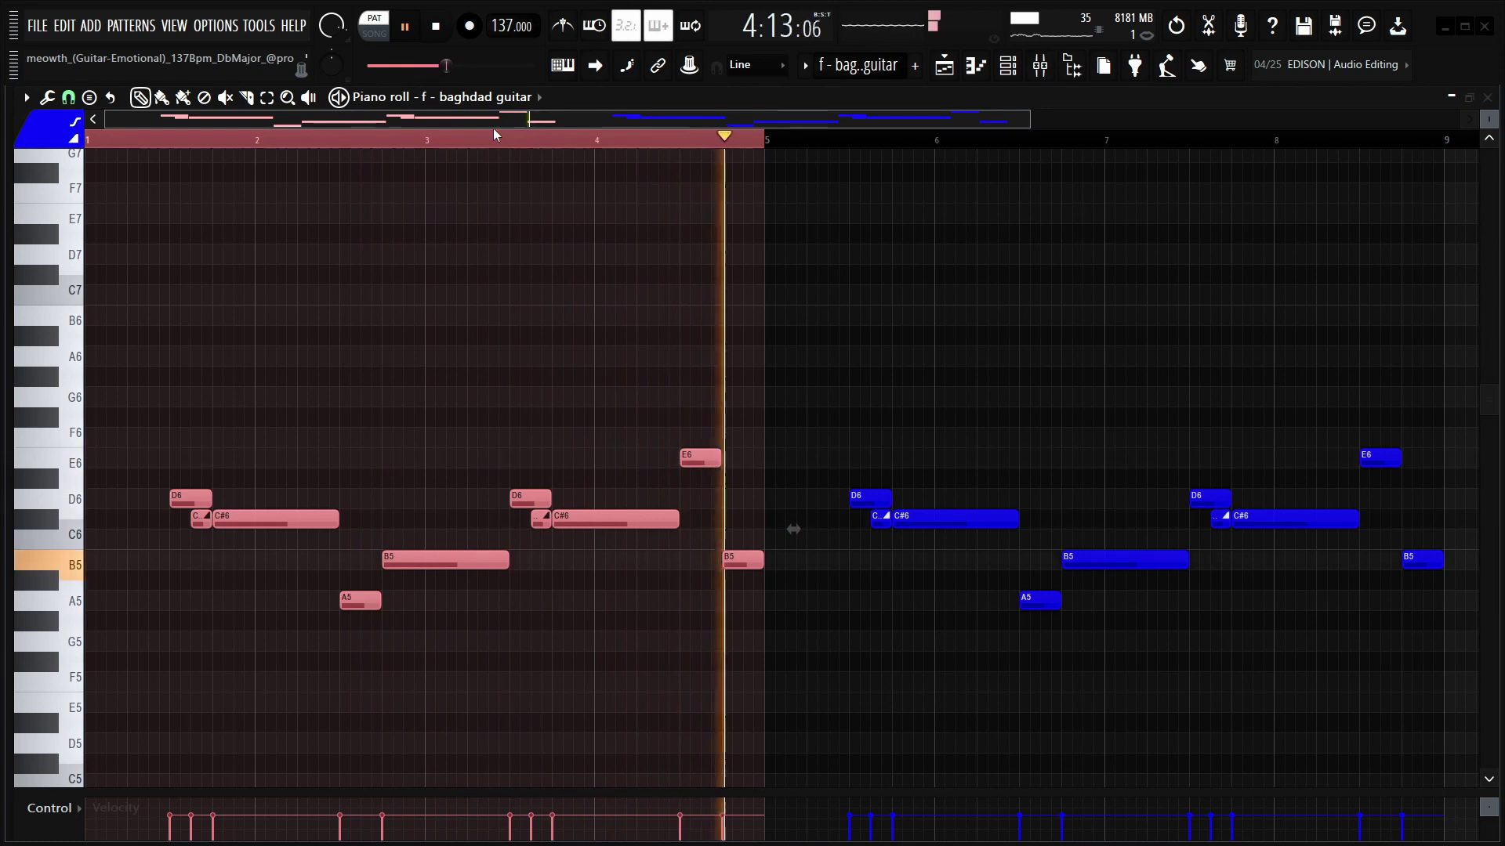
{"action": "key", "text": "space"}
- Show the Ample Bass P Lite II notes in the piano roll, briefly bringing up the chopper tool and dismissing it
{"action": "key", "text": "F6"}
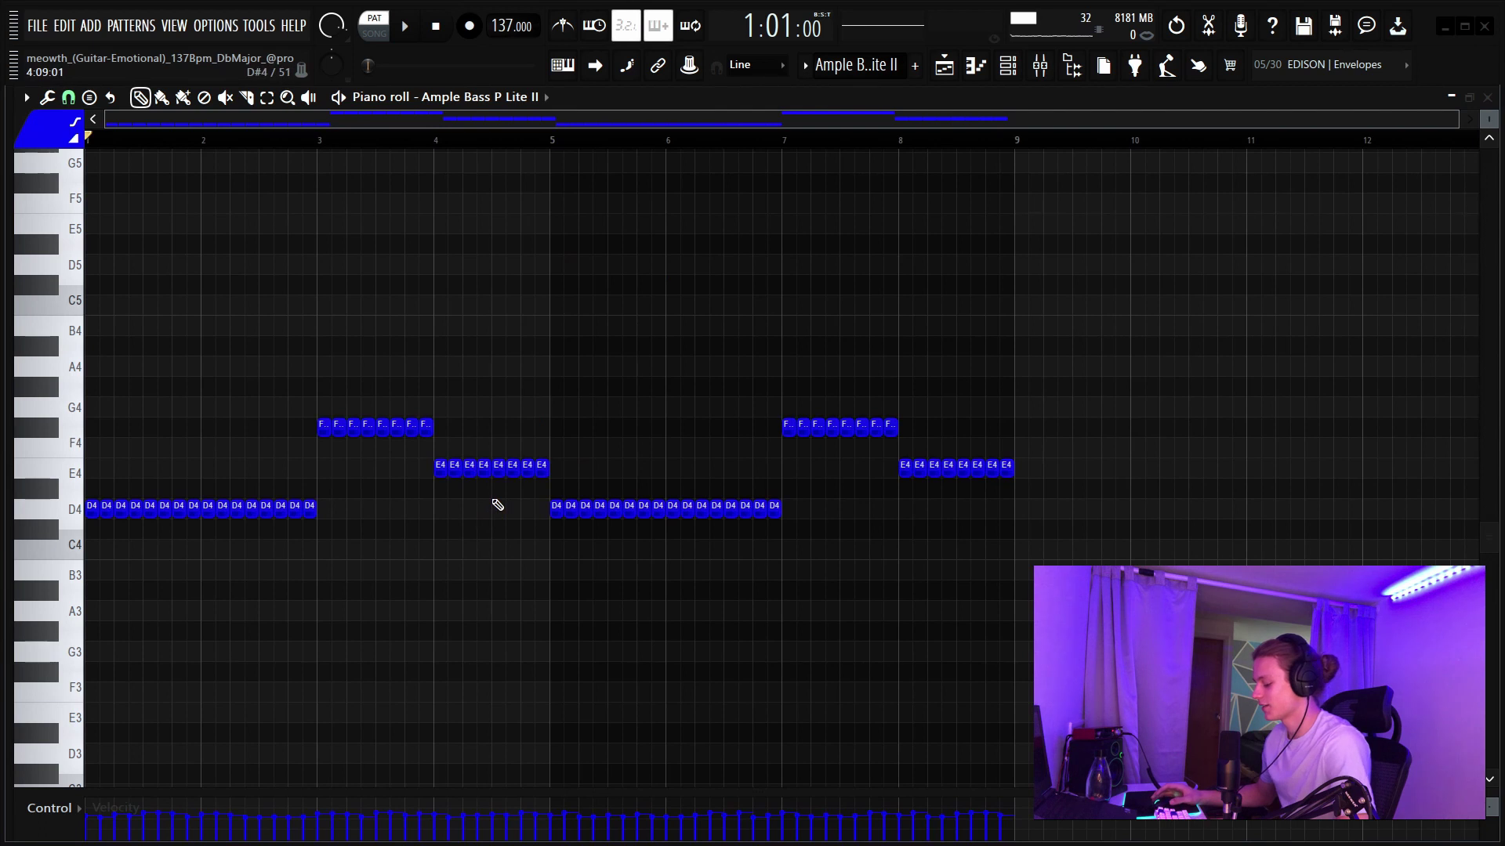
{"action": "key", "text": "alt+u"}
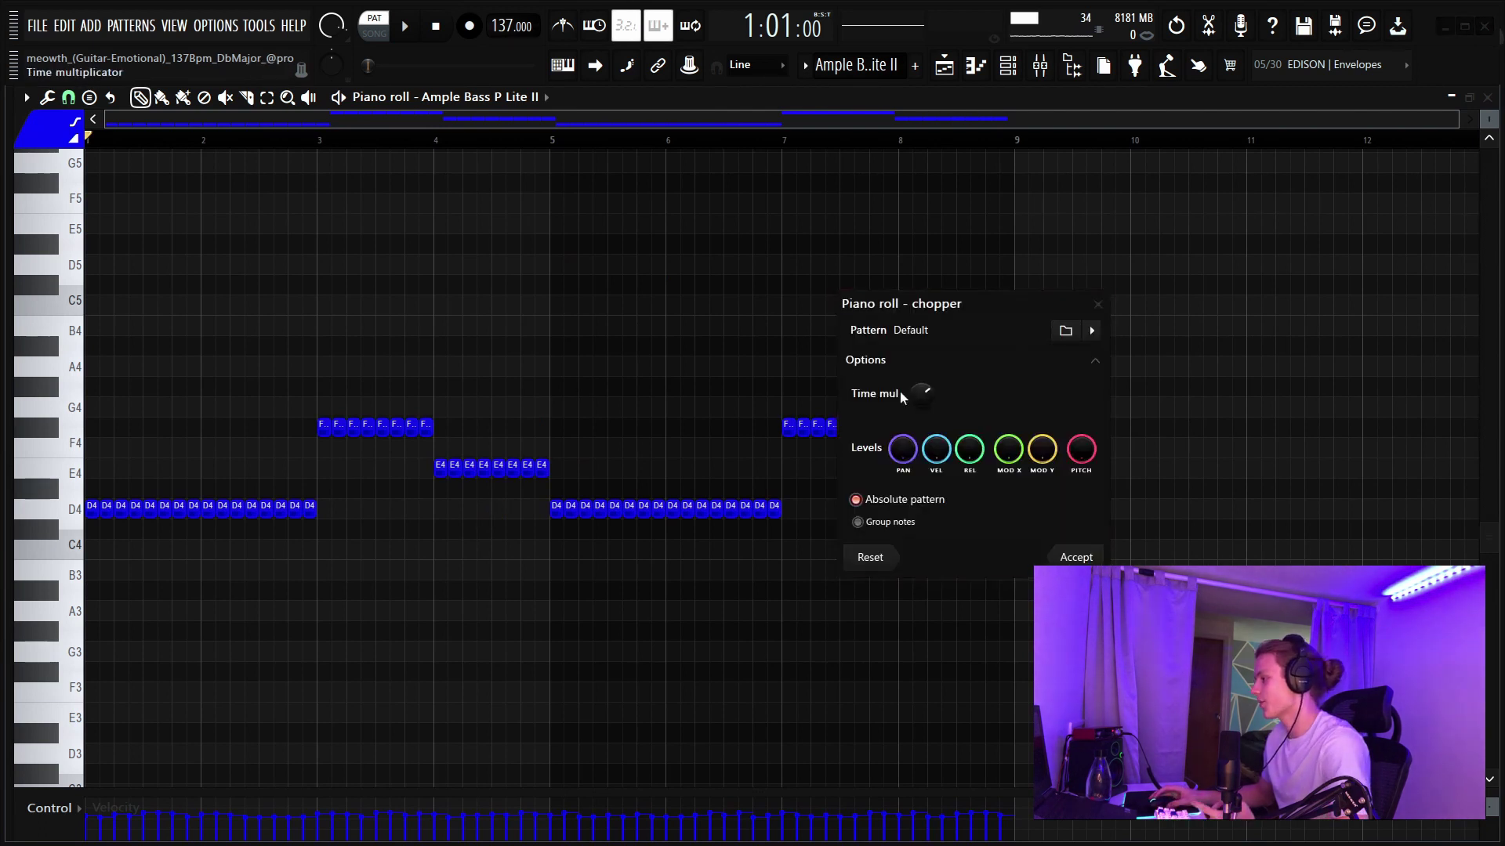
{"action": "left_click", "coordinate": [1098, 305]}
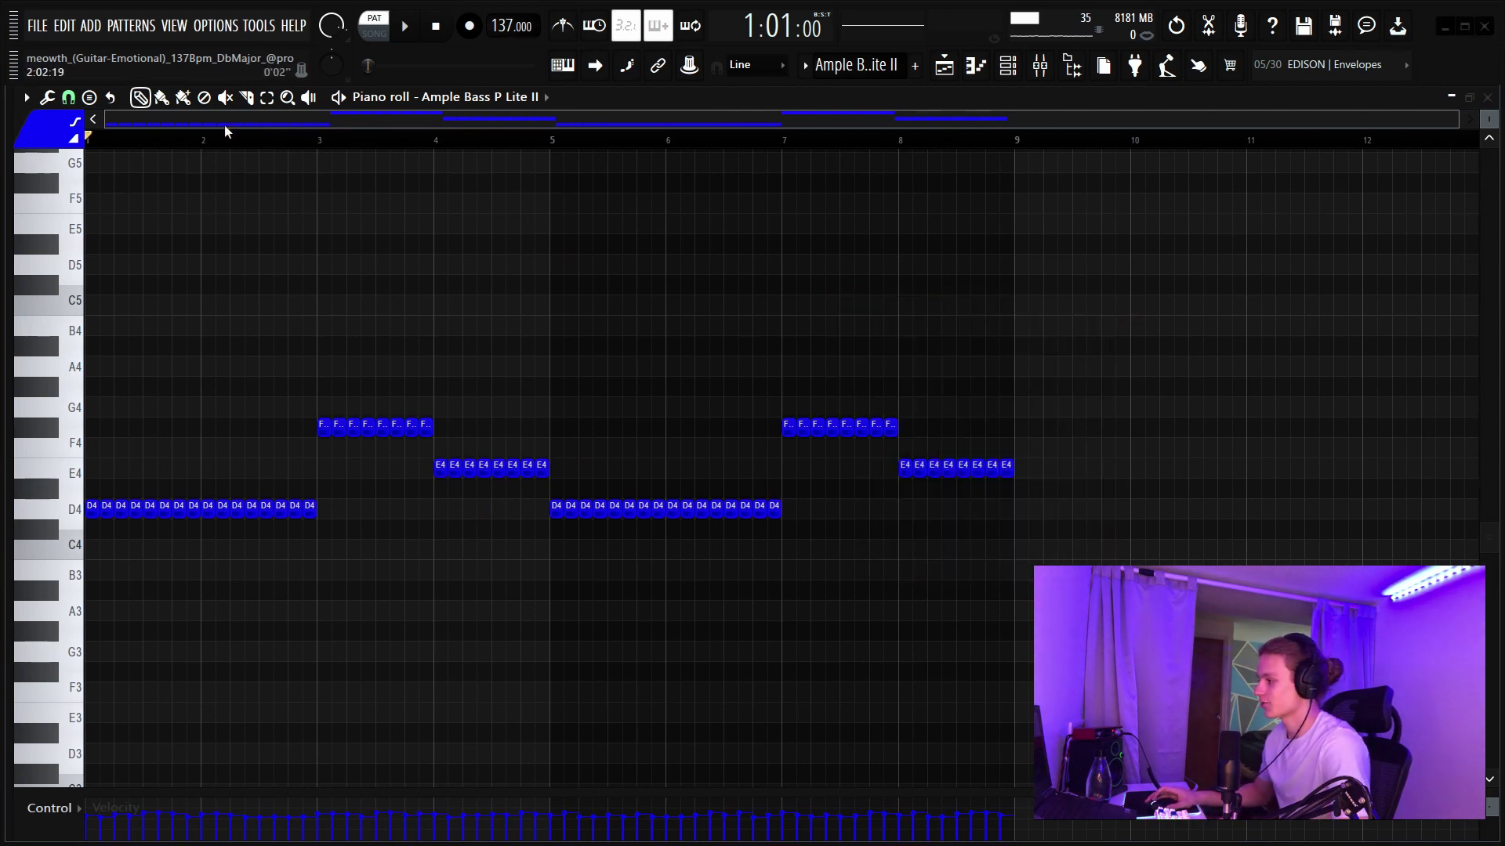
{"action": "scroll", "coordinate": [227, 135], "scroll_direction": "up", "scroll_amount": 4}
{"action": "scroll", "coordinate": [320, 147], "scroll_direction": "up", "scroll_amount": 3}
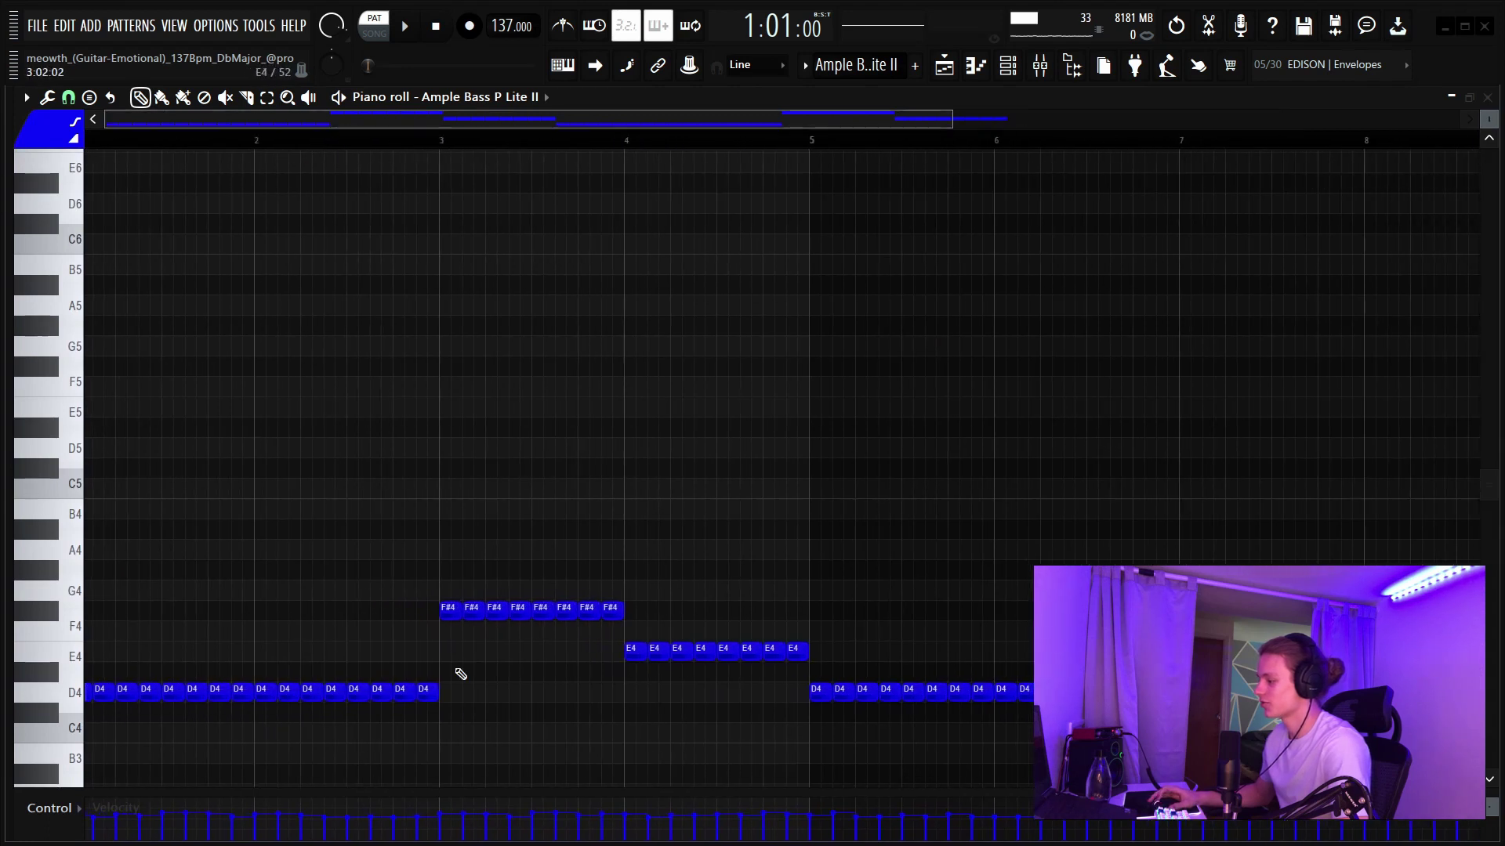
- Examine the Ample Bass P Lite II note velocities in an enlarged control lane, restore the note area and select bars 1 to 4
{"action": "left_click_drag", "start_coordinate": [473, 793], "coordinate": [495, 303]}
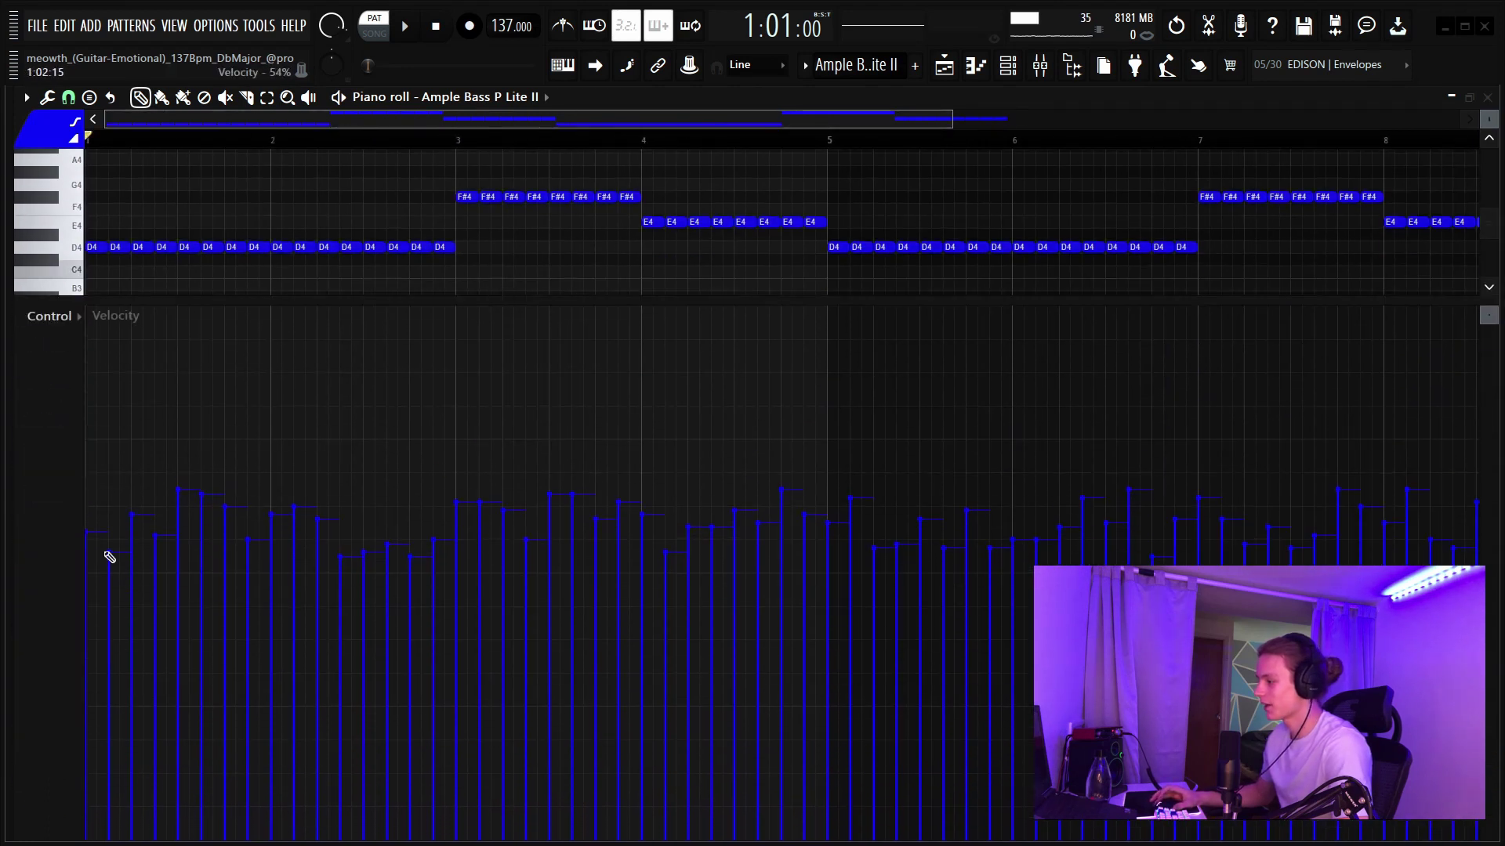
{"action": "right_click", "coordinate": [516, 300]}
{"action": "scroll", "coordinate": [370, 139], "scroll_direction": "down", "scroll_amount": 3}
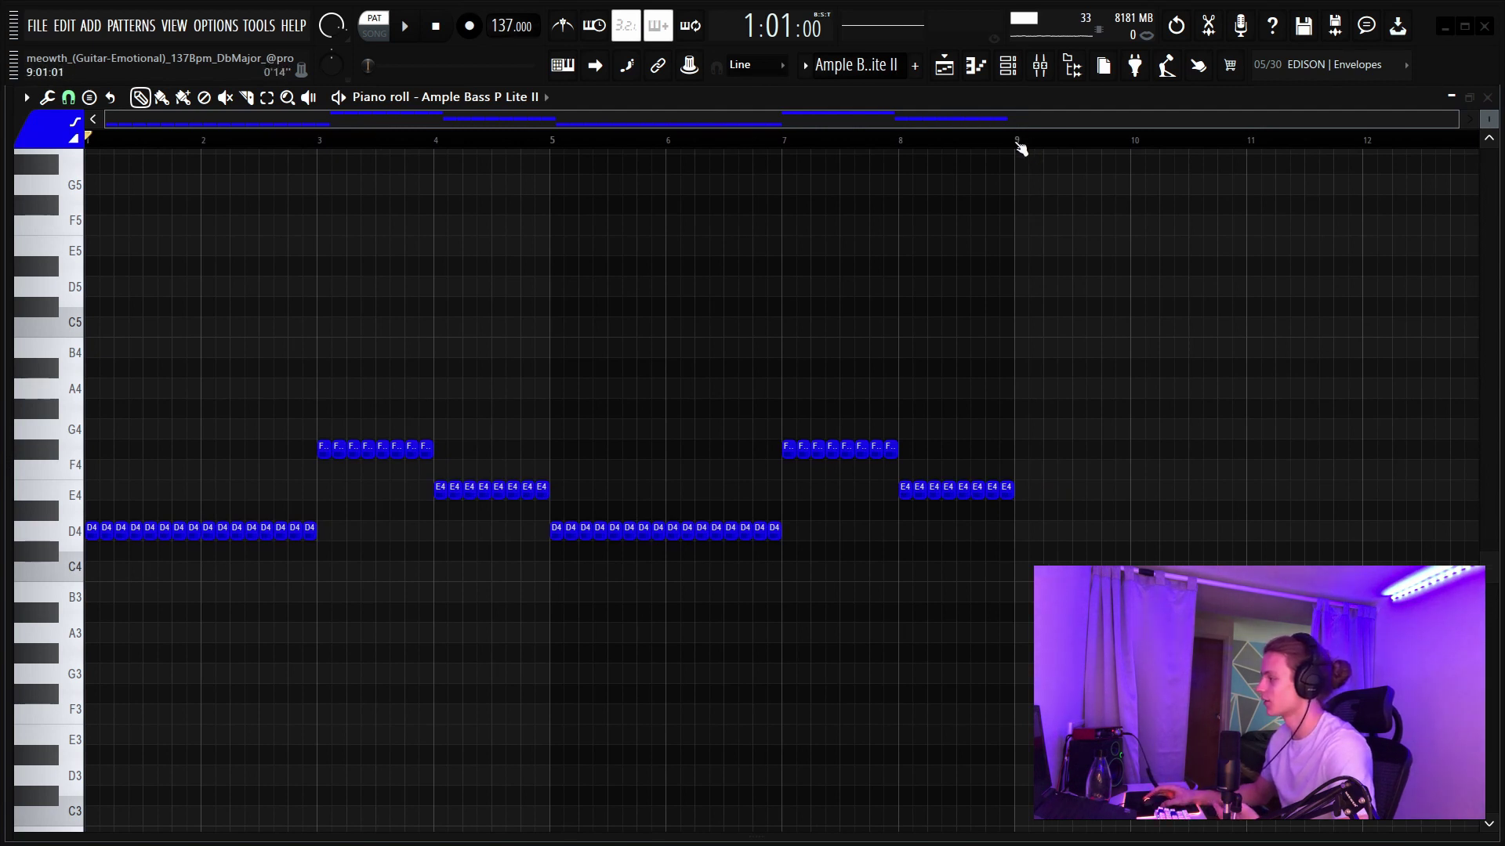
{"action": "left_click_drag", "start_coordinate": [555, 147], "coordinate": [3, 251]}
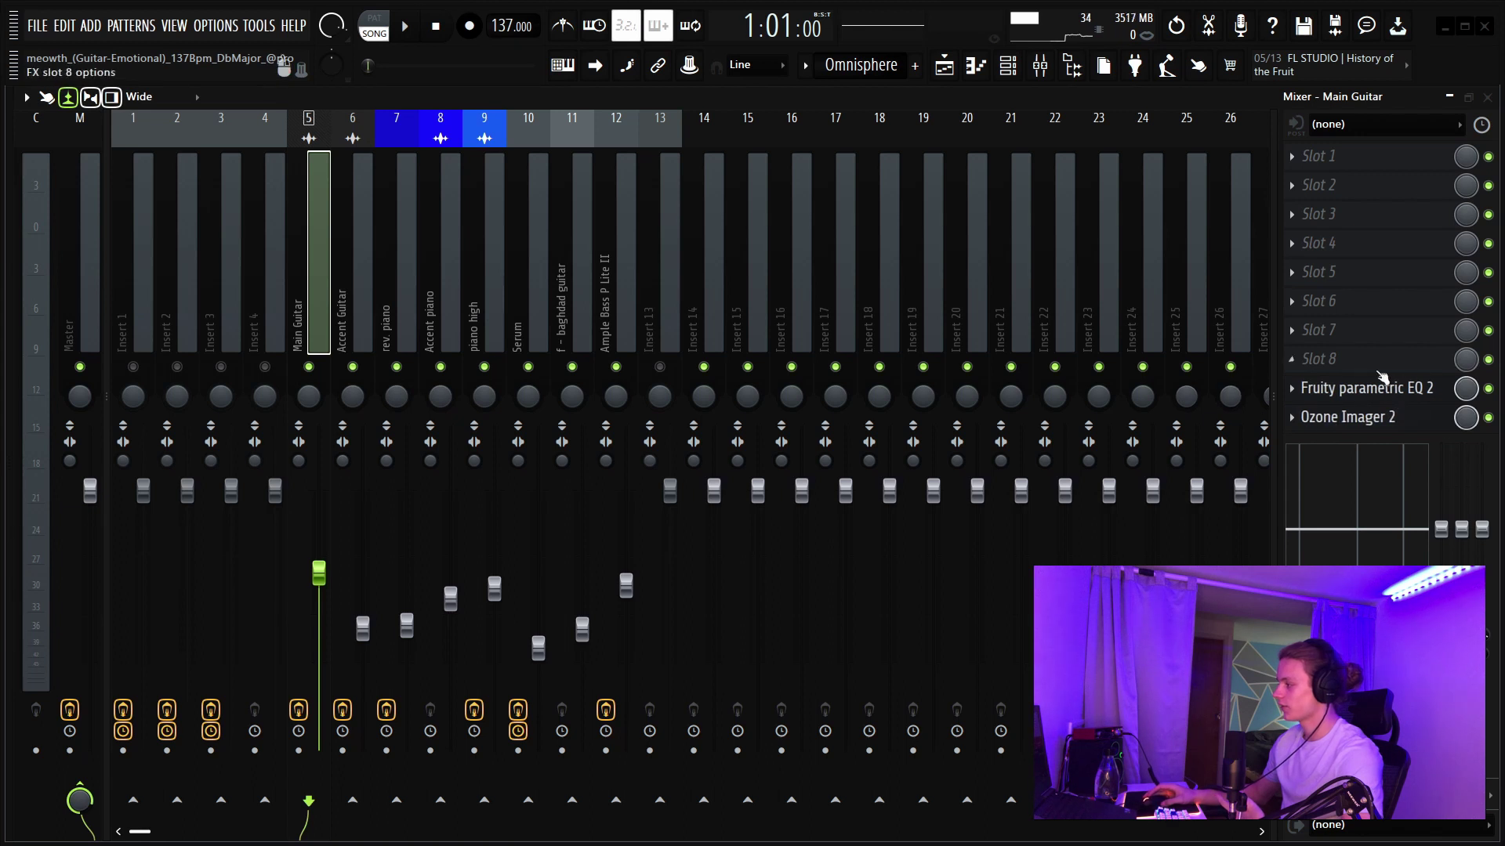
- Review the effects on the Accent Guitar, rev. piano, Accent piano and piano high mixer tracks, inspecting the piano high track's parametric EQ
{"action": "left_click", "coordinate": [351, 316]}
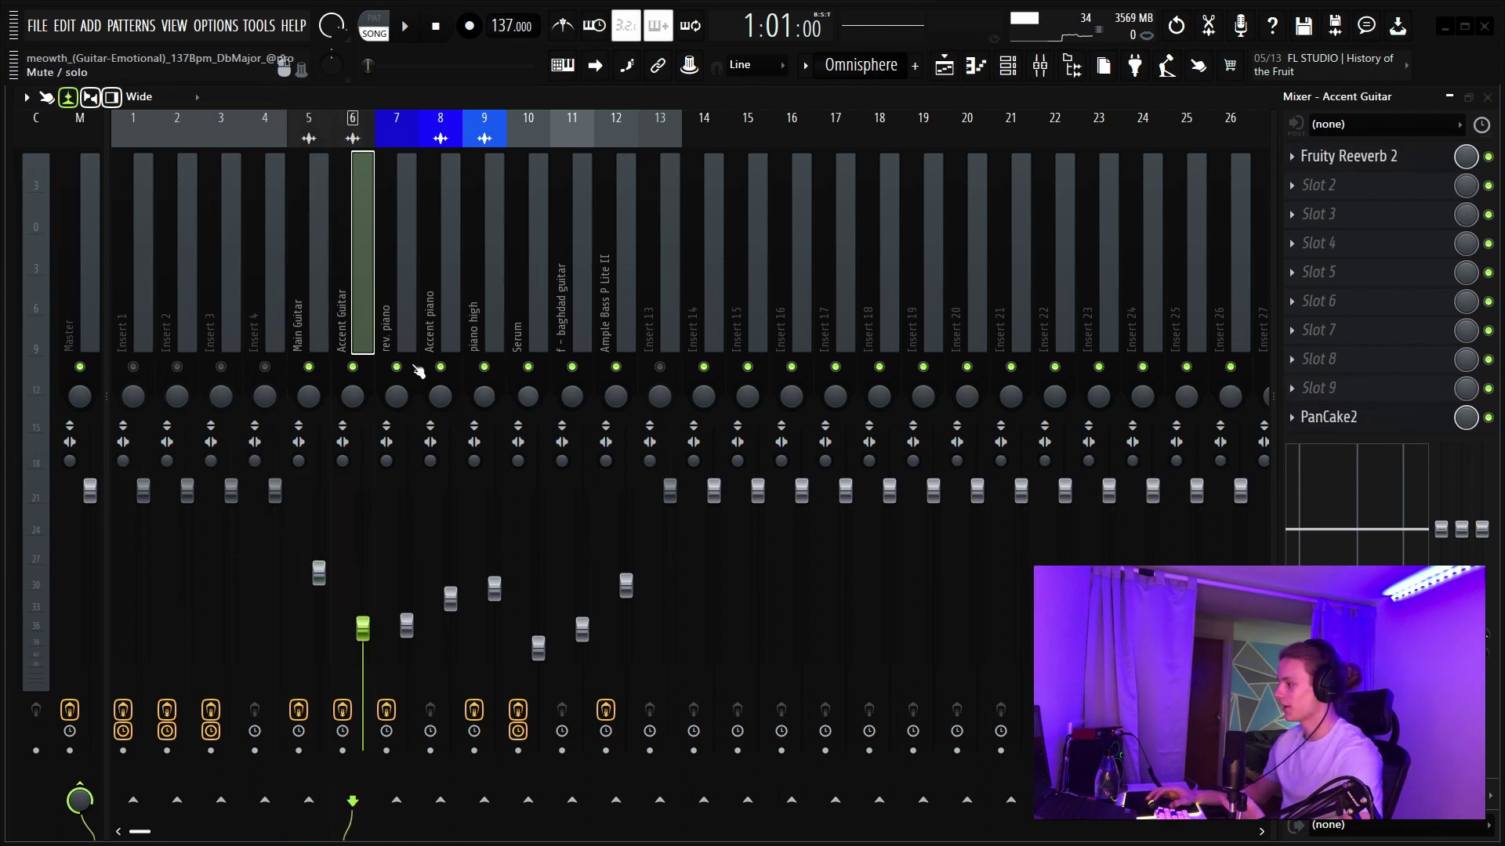
{"action": "left_click", "coordinate": [389, 308]}
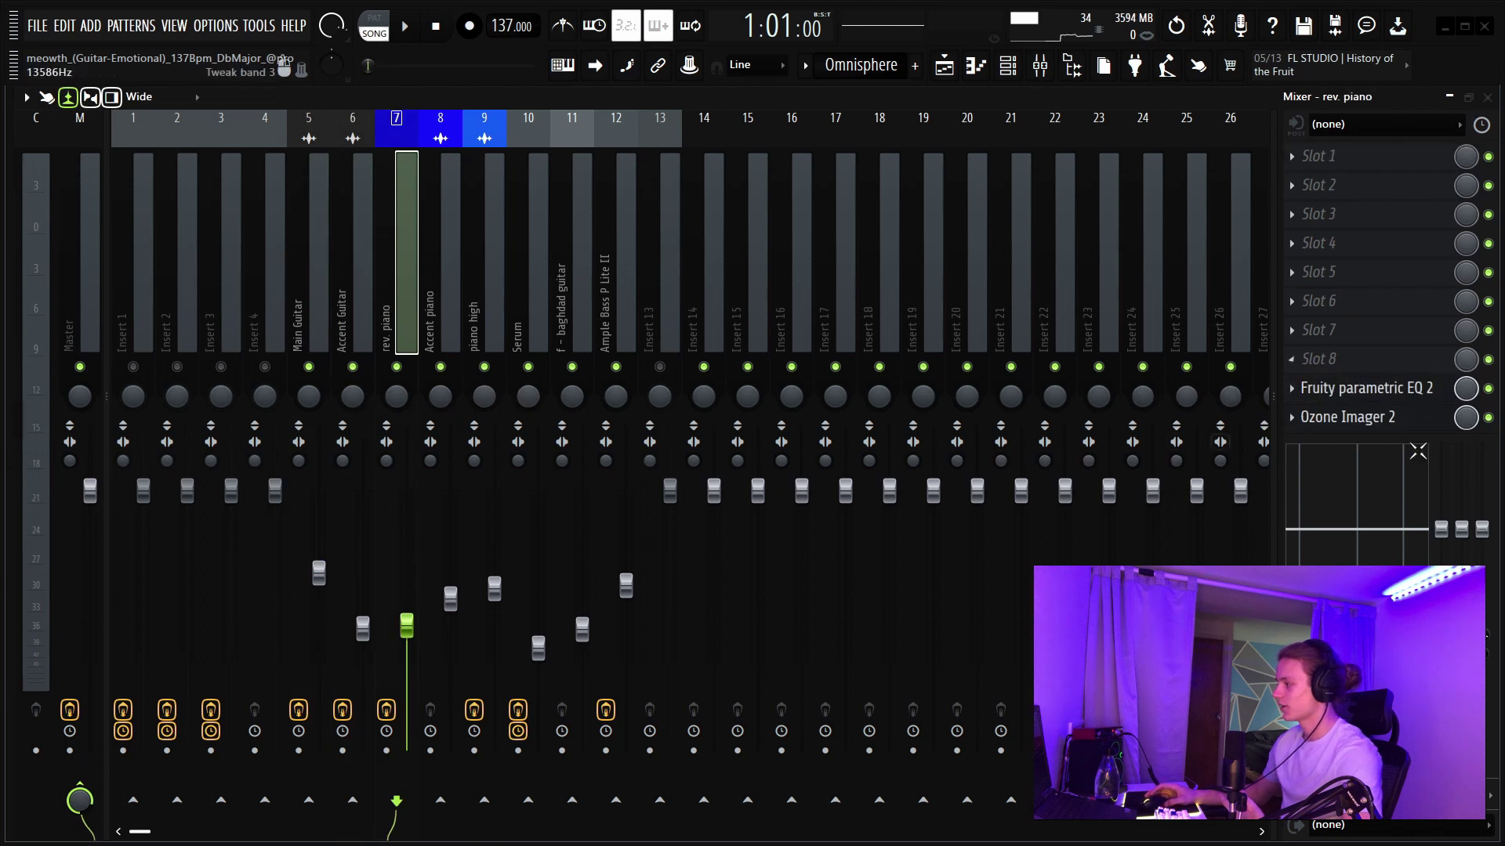
{"action": "left_click", "coordinate": [438, 322]}
{"action": "left_click", "coordinate": [492, 301]}
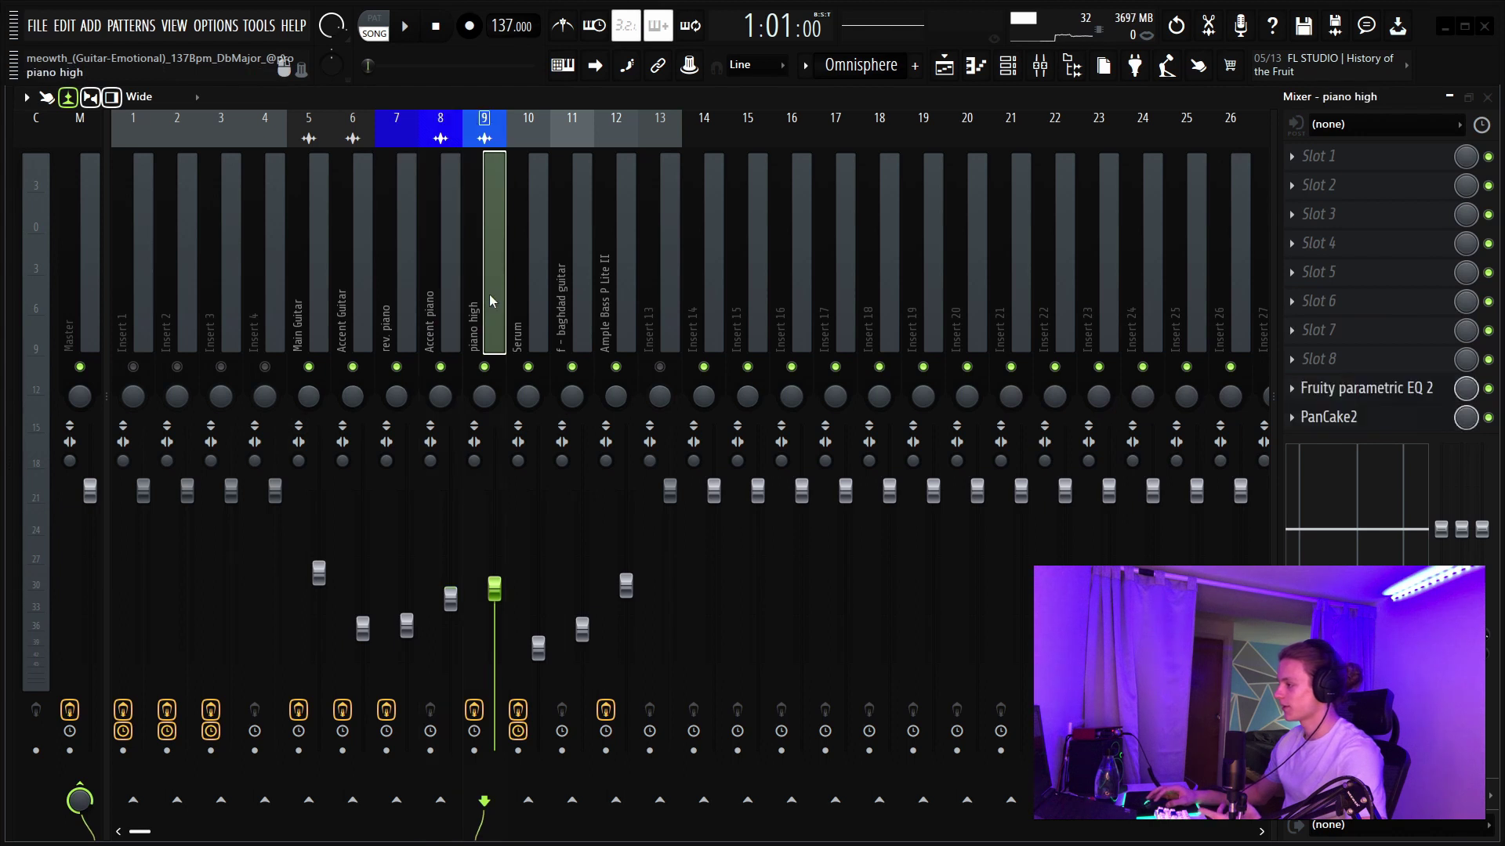
{"action": "left_click", "coordinate": [1392, 392]}
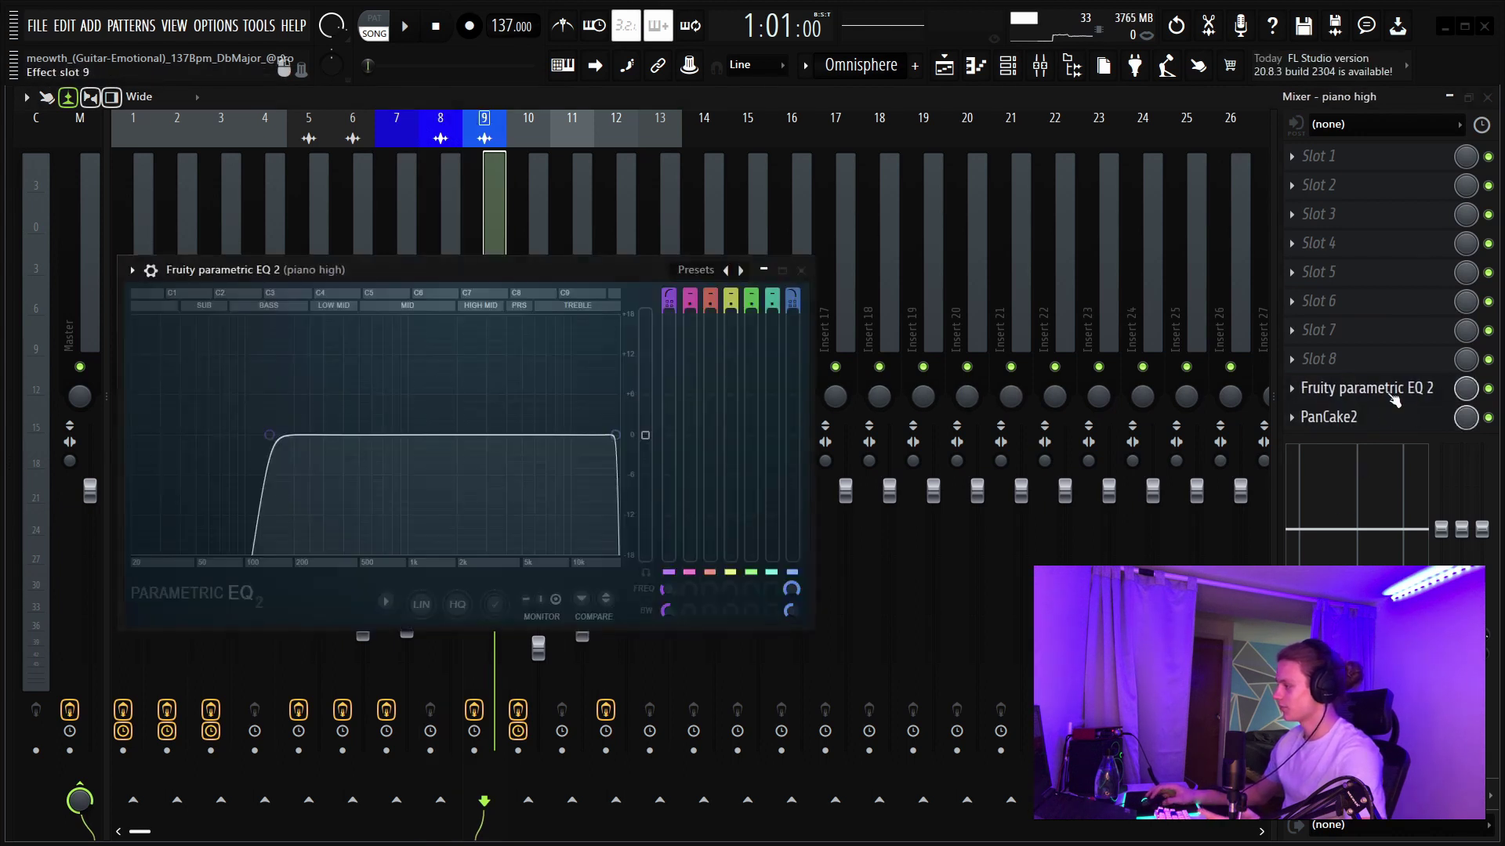
{"action": "left_click", "coordinate": [801, 271]}
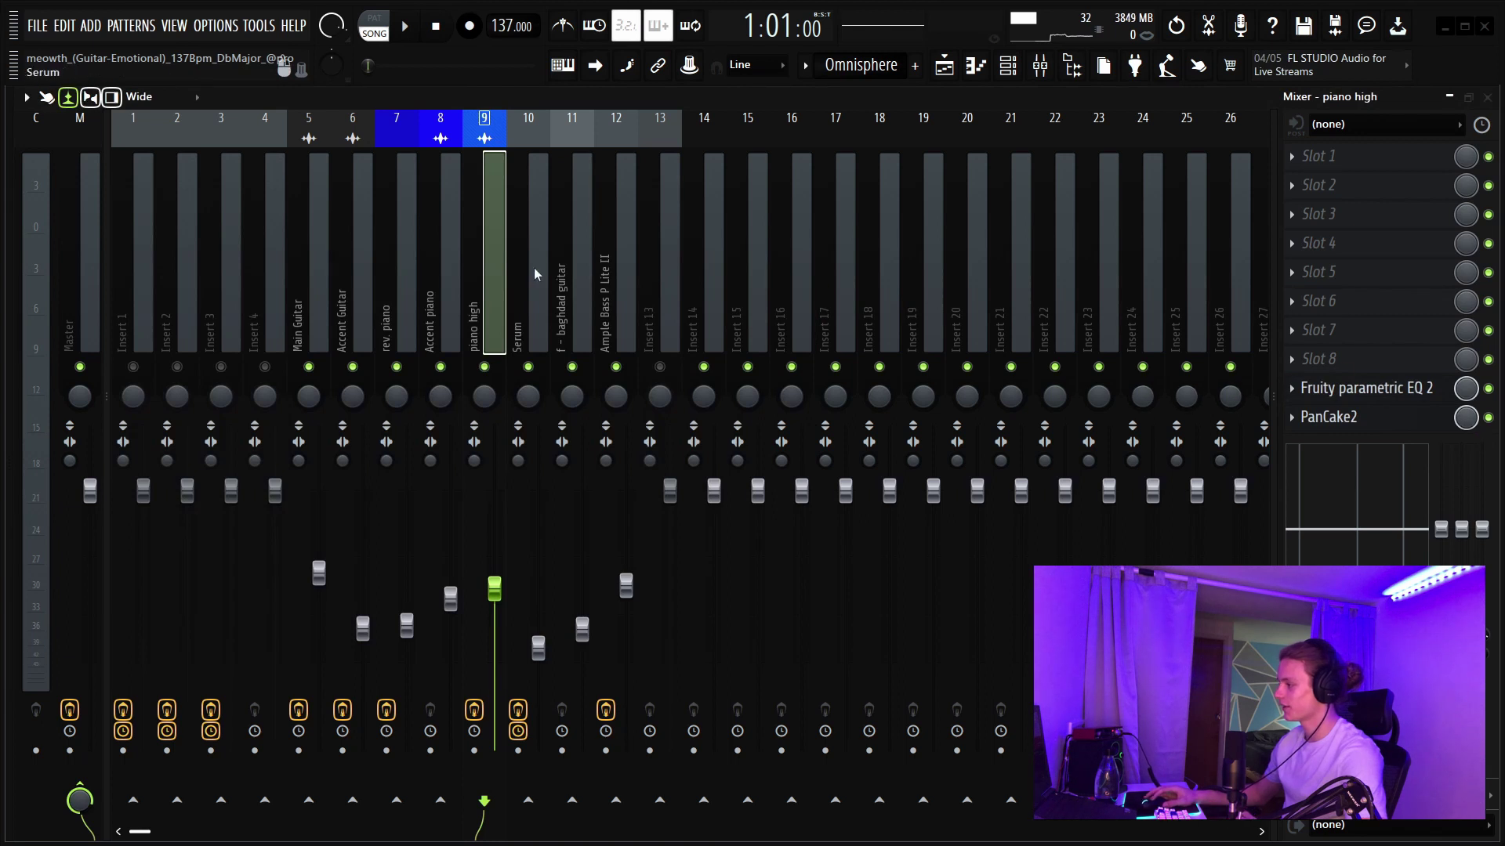
- Inspect the parametric EQs on the Serum and Ample Bass P Lite II mixer tracks and check the f - baghdad guitar track's effect slots
{"action": "left_click", "coordinate": [547, 291]}
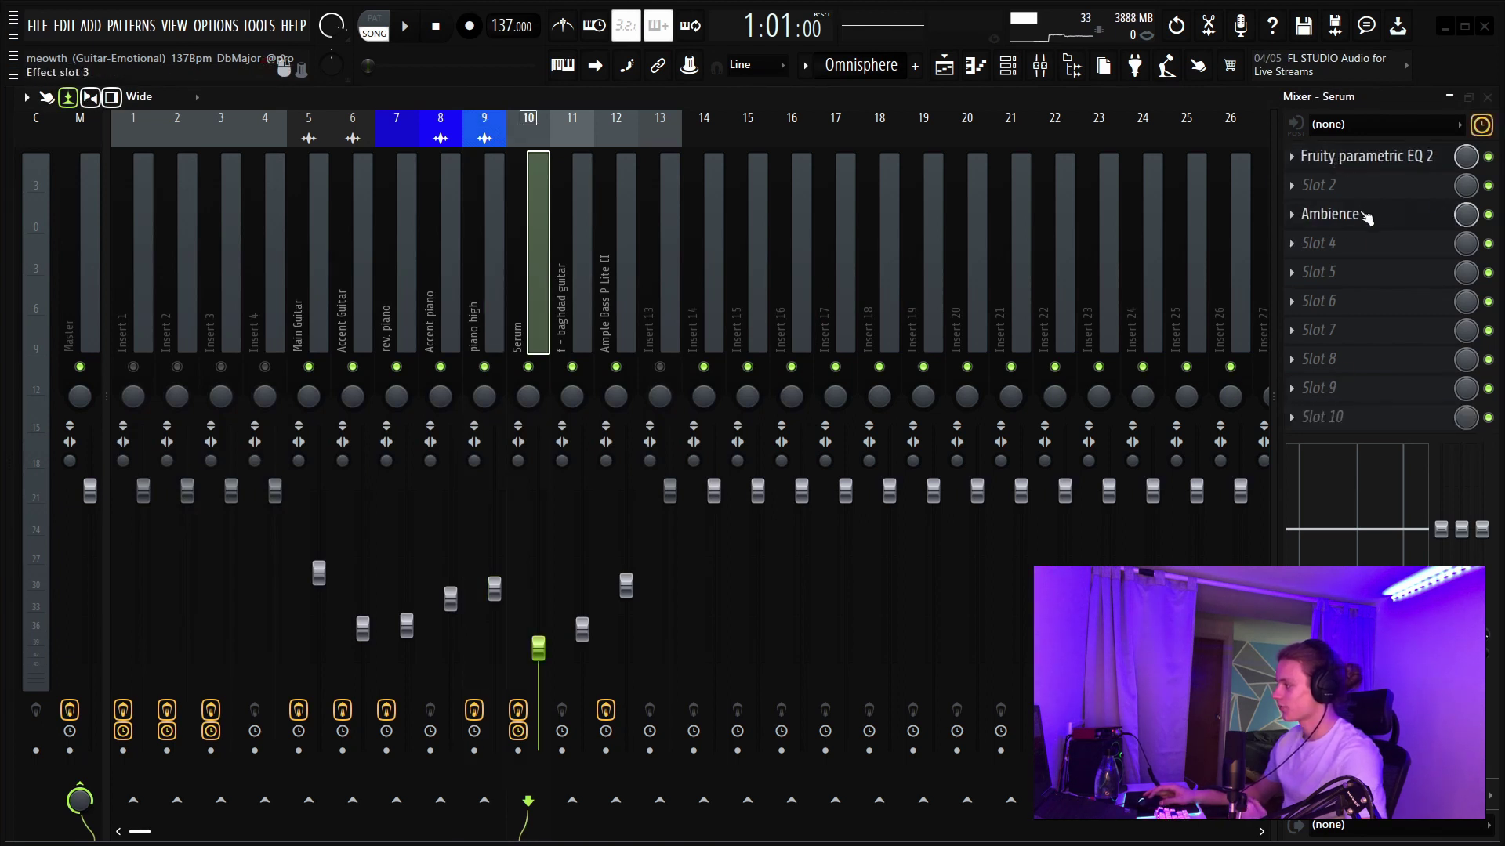
{"action": "left_click", "coordinate": [1387, 159]}
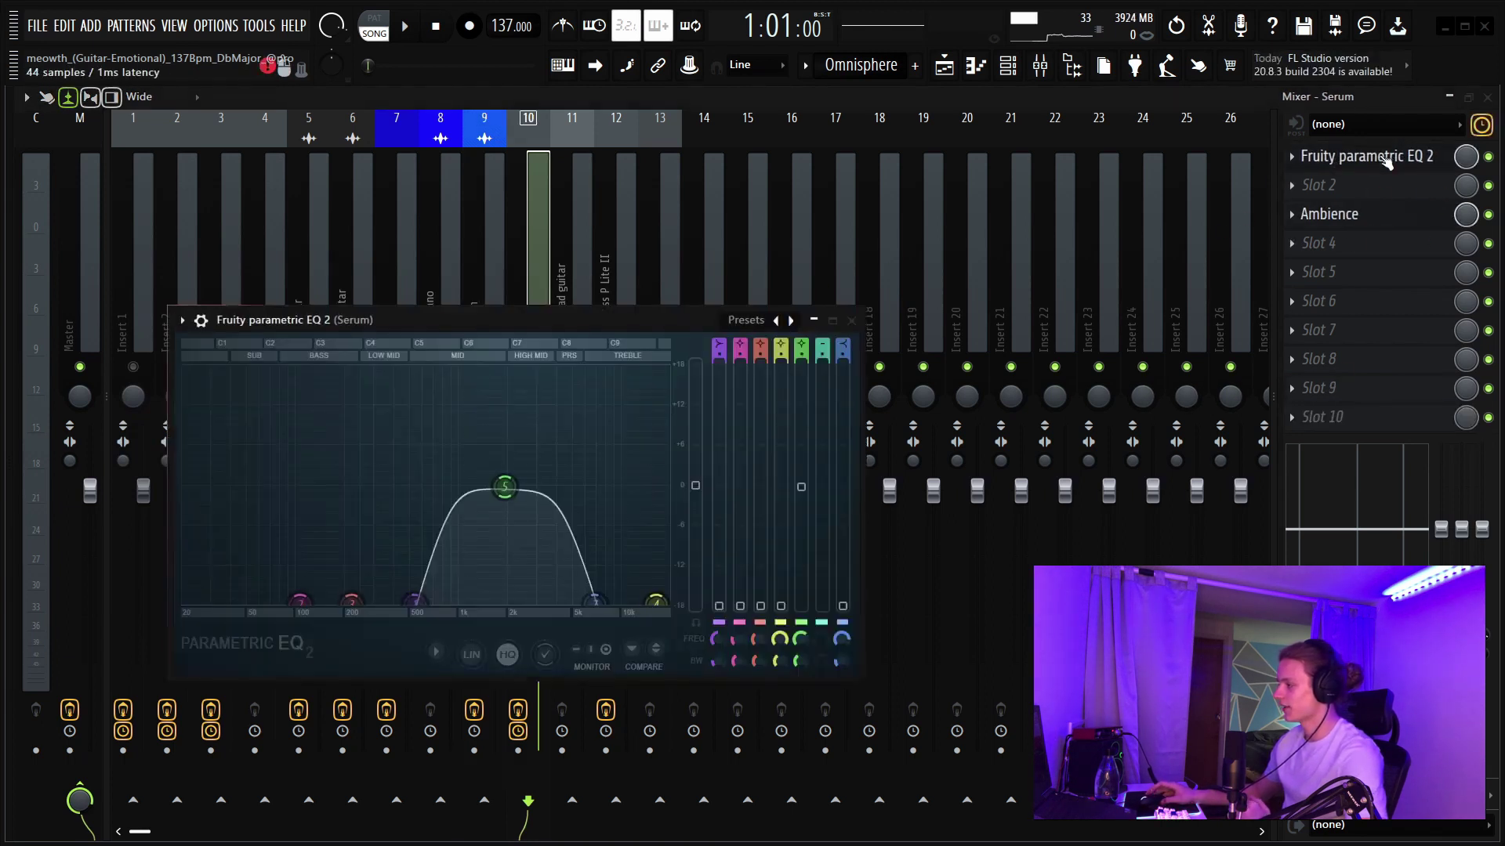
{"action": "left_click", "coordinate": [852, 321]}
{"action": "left_click", "coordinate": [570, 335]}
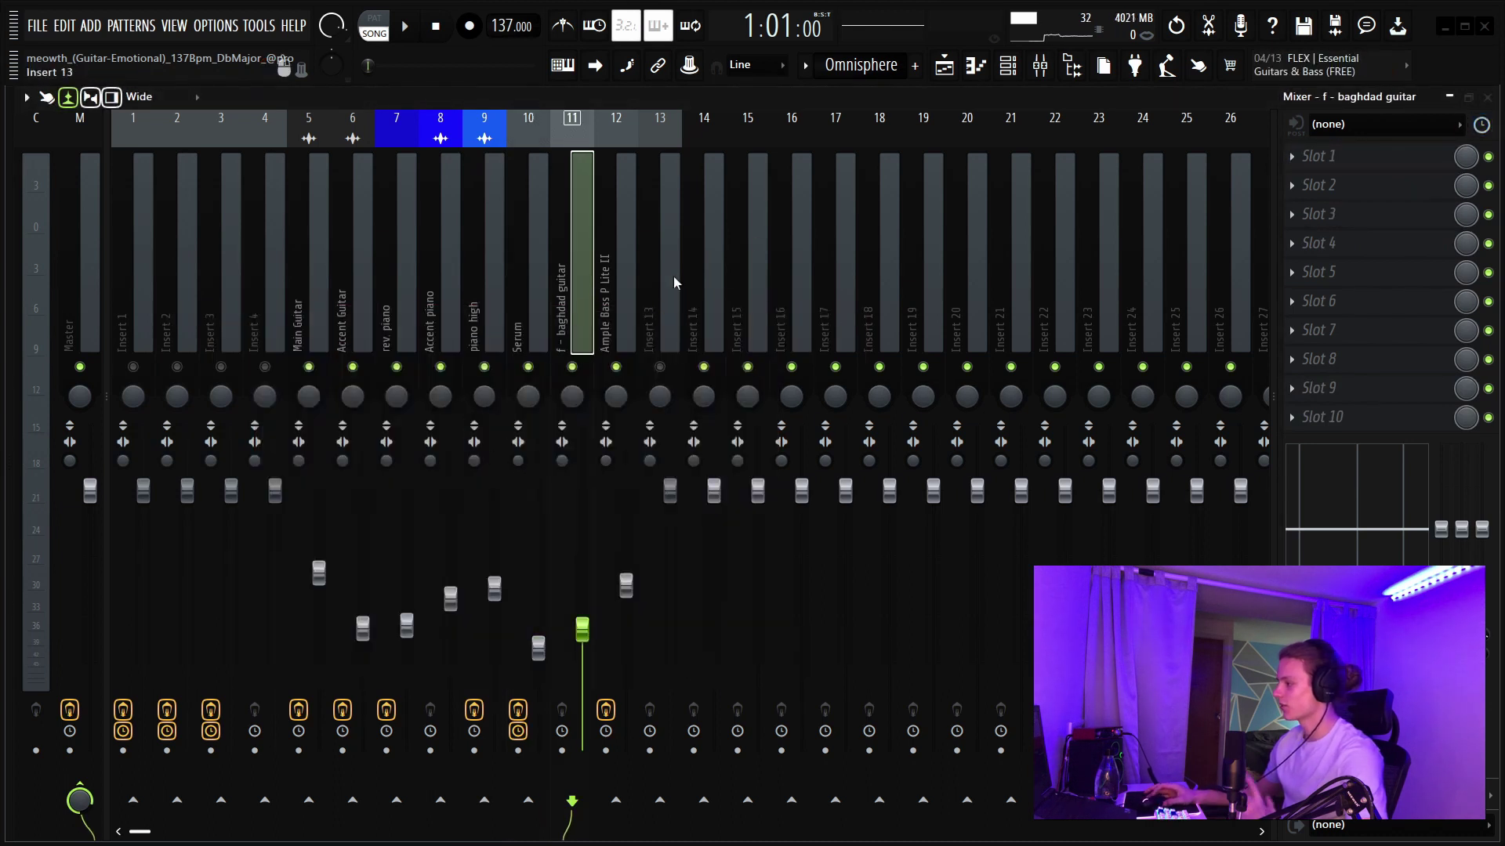
{"action": "left_click", "coordinate": [626, 328]}
{"action": "left_click", "coordinate": [1387, 159]}
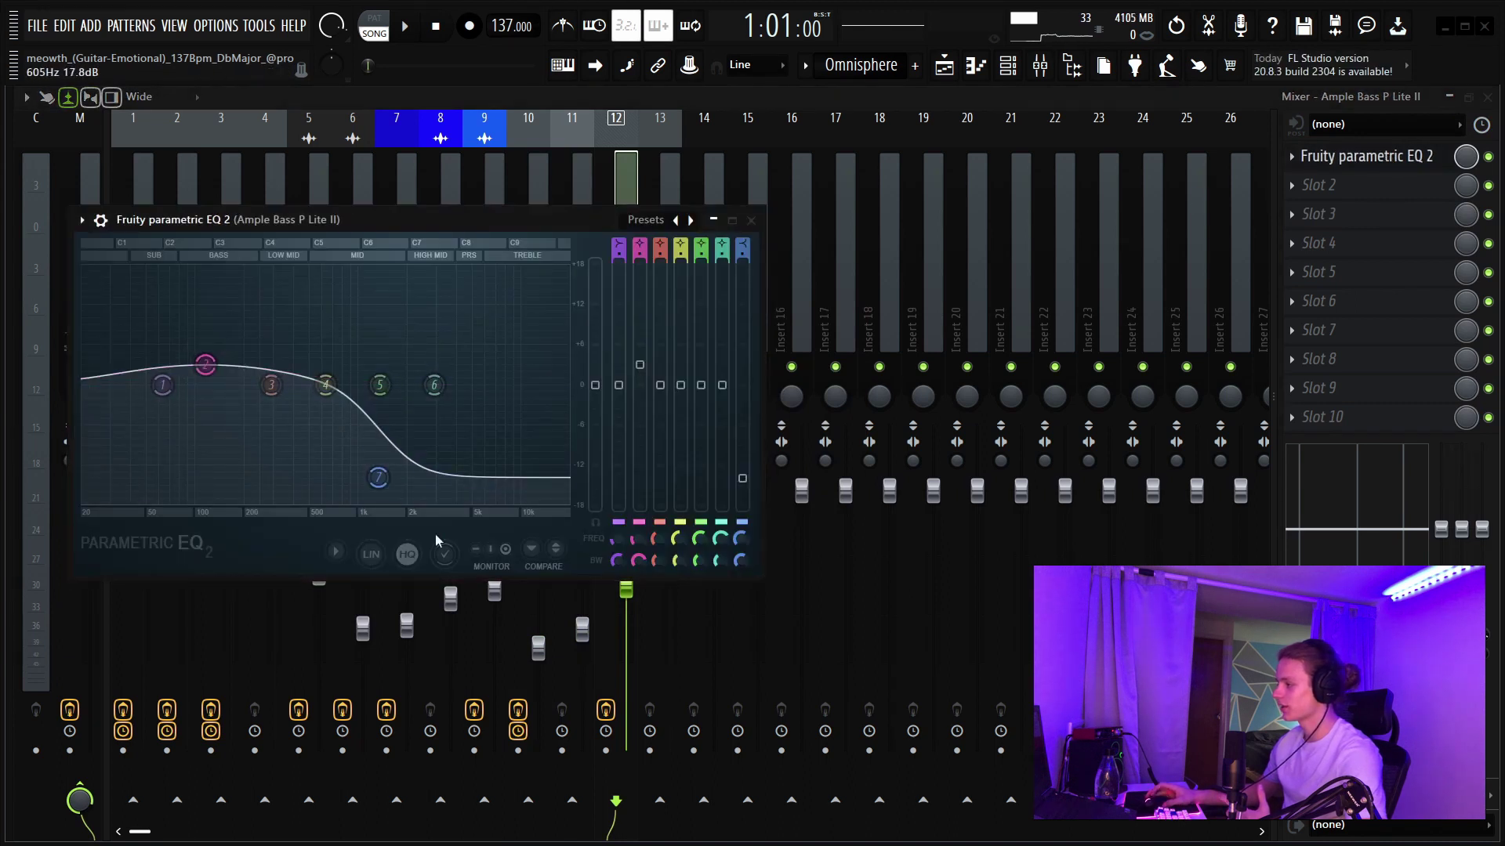
- Show the playlist and examine how the guitar, piano, Serum, f - baghdad guitar and bass clips are arranged across the tracks
{"action": "key", "text": "F5"}
{"action": "scroll", "coordinate": [564, 509], "scroll_direction": "down", "scroll_amount": 8}
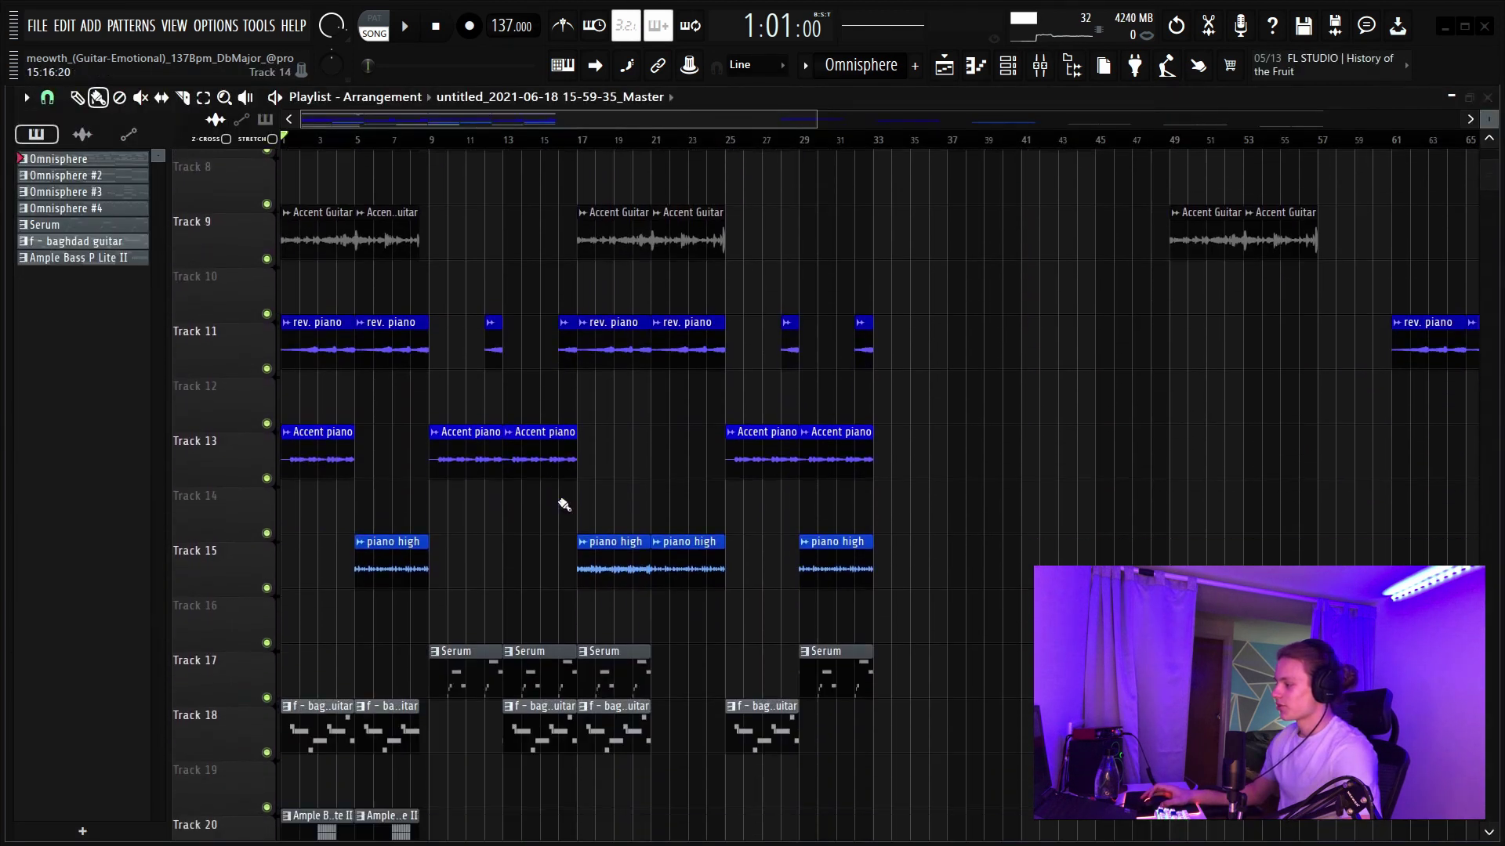
{"action": "scroll", "coordinate": [772, 635], "scroll_direction": "down", "scroll_amount": 4}
{"action": "scroll", "coordinate": [831, 674], "scroll_direction": "up", "scroll_amount": 1}
{"action": "left_click_drag", "start_coordinate": [988, 621], "coordinate": [525, 668]}
{"action": "scroll", "coordinate": [861, 696], "scroll_direction": "up", "scroll_amount": 2}
{"action": "scroll", "coordinate": [863, 697], "scroll_direction": "up", "scroll_amount": 5}
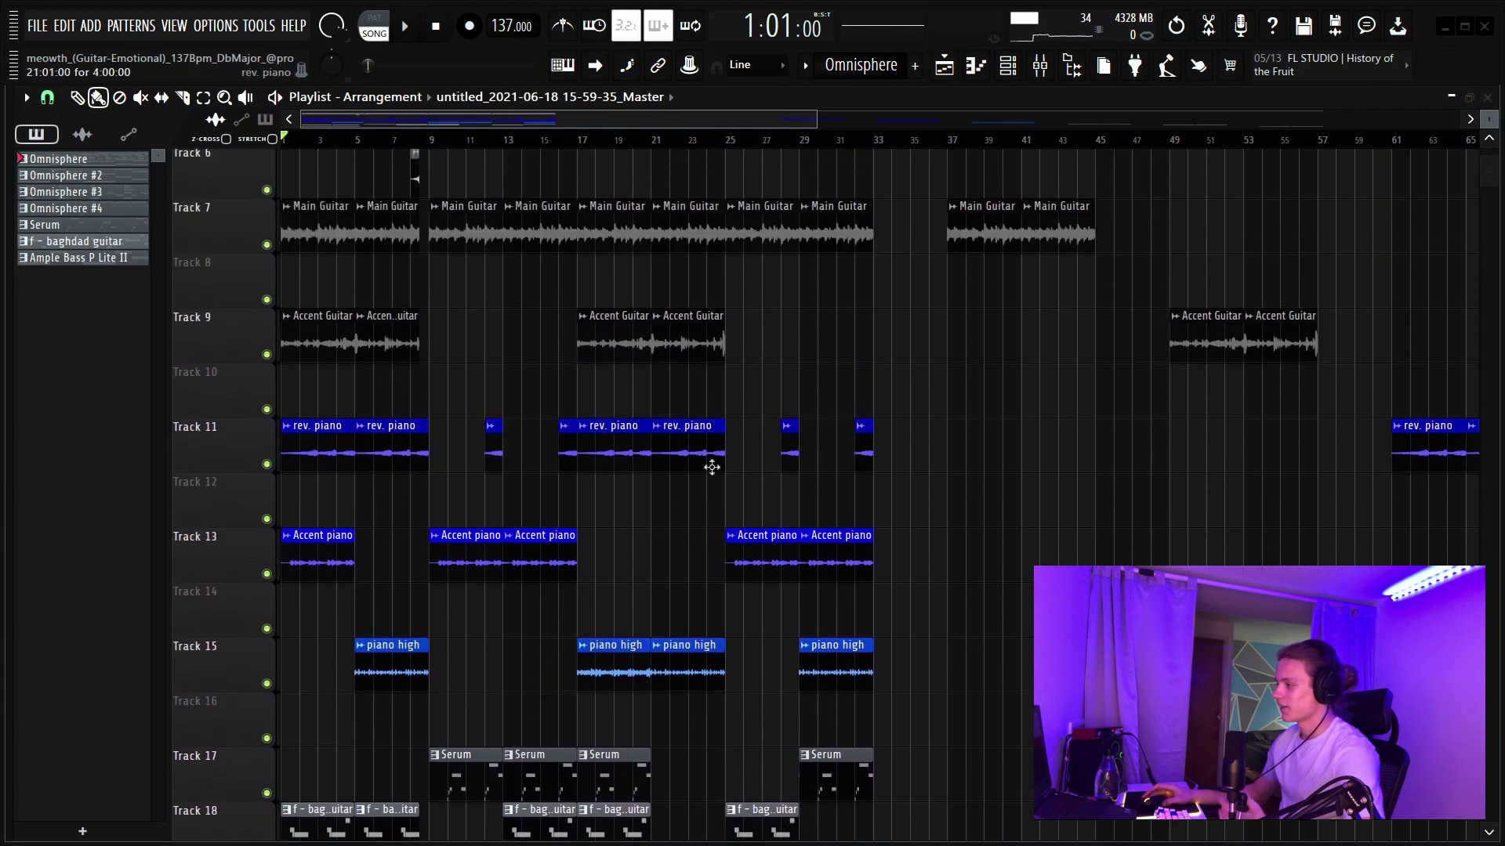
{"action": "scroll", "coordinate": [826, 630], "scroll_direction": "up", "scroll_amount": 2}
{"action": "scroll", "coordinate": [666, 508], "scroll_direction": "up", "scroll_amount": 3}
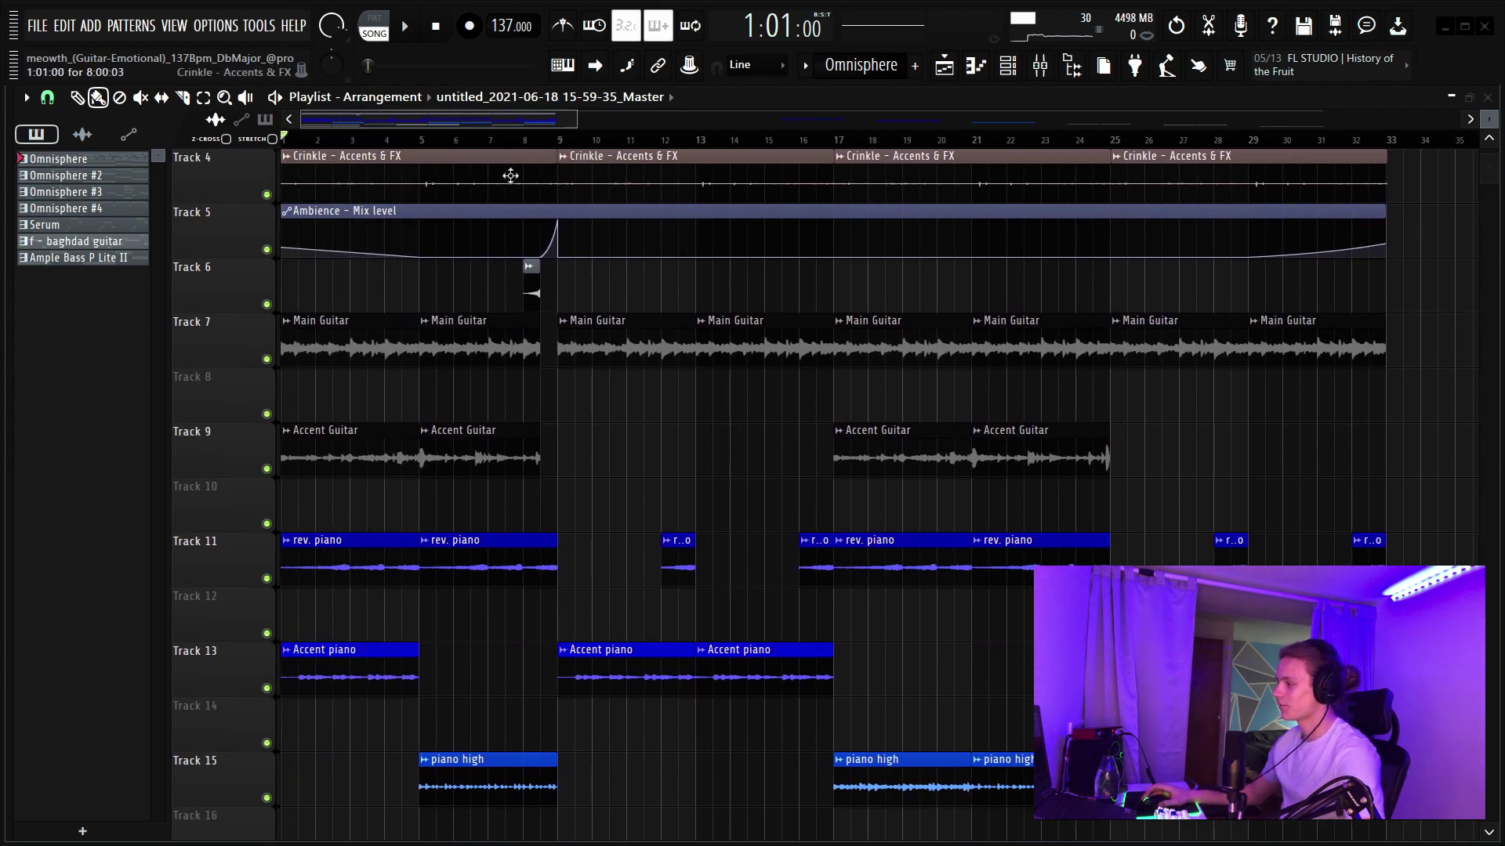
- Examine the Ambience - Mix level automation curve leading into bar 9 in the playlist
{"action": "scroll", "coordinate": [511, 176], "scroll_direction": "up", "scroll_amount": 3}
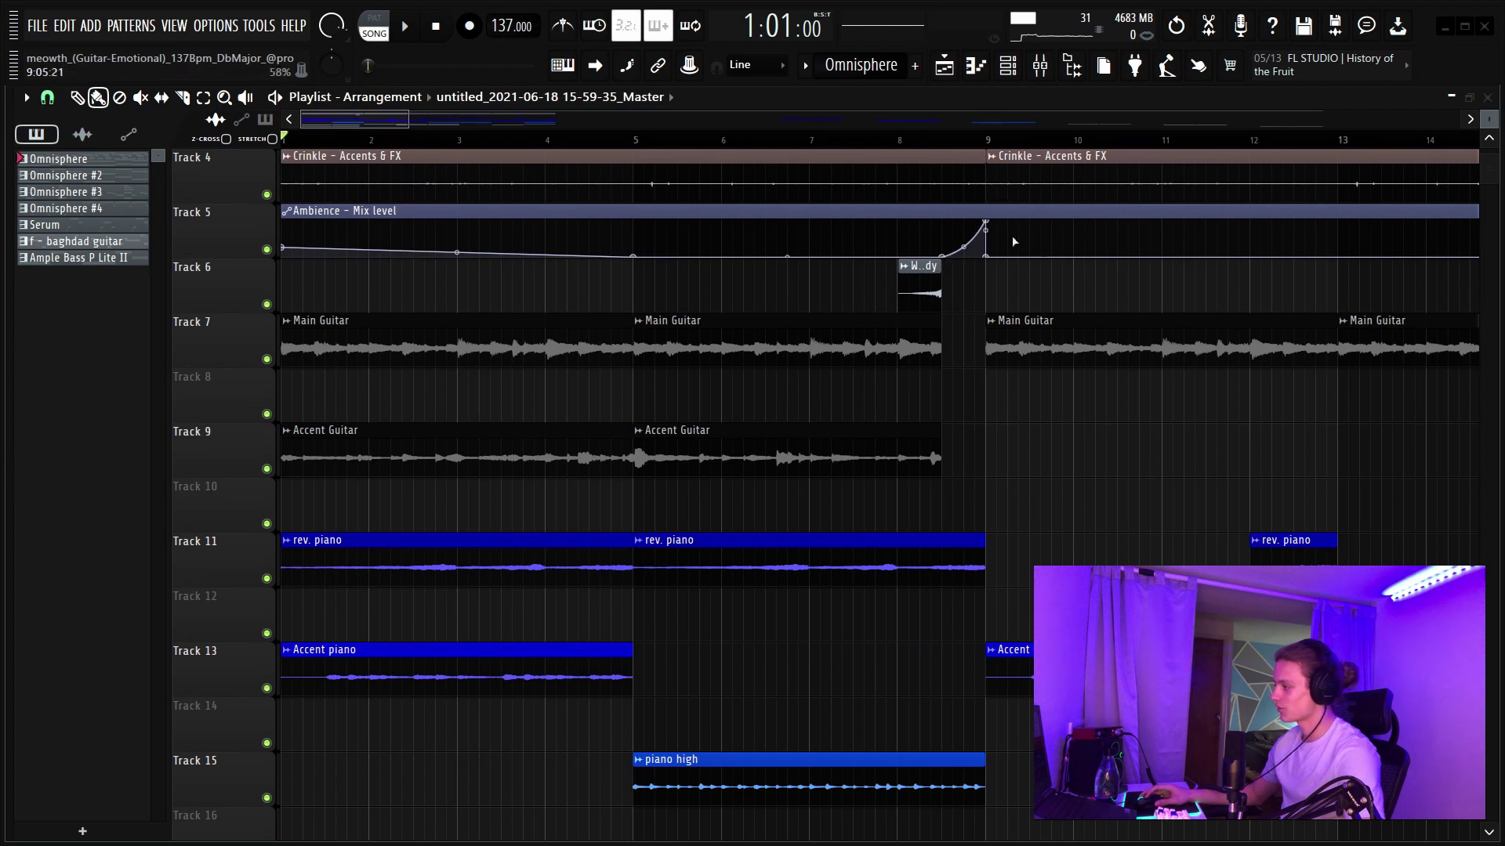
{"action": "scroll", "coordinate": [958, 140], "scroll_direction": "down", "scroll_amount": 2}
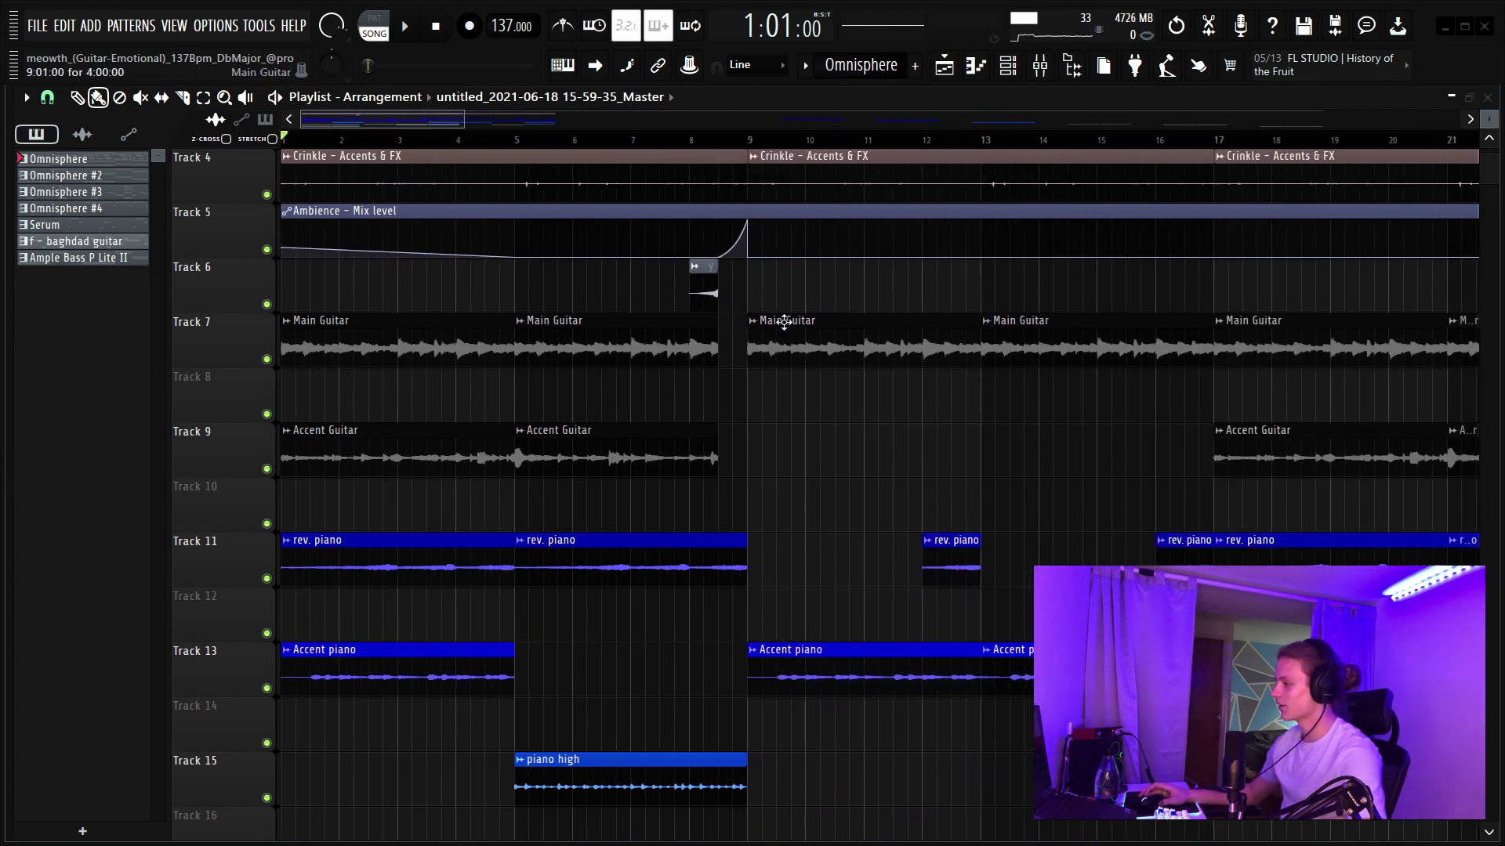
{"action": "scroll", "coordinate": [743, 460], "scroll_direction": "up", "scroll_amount": 3}
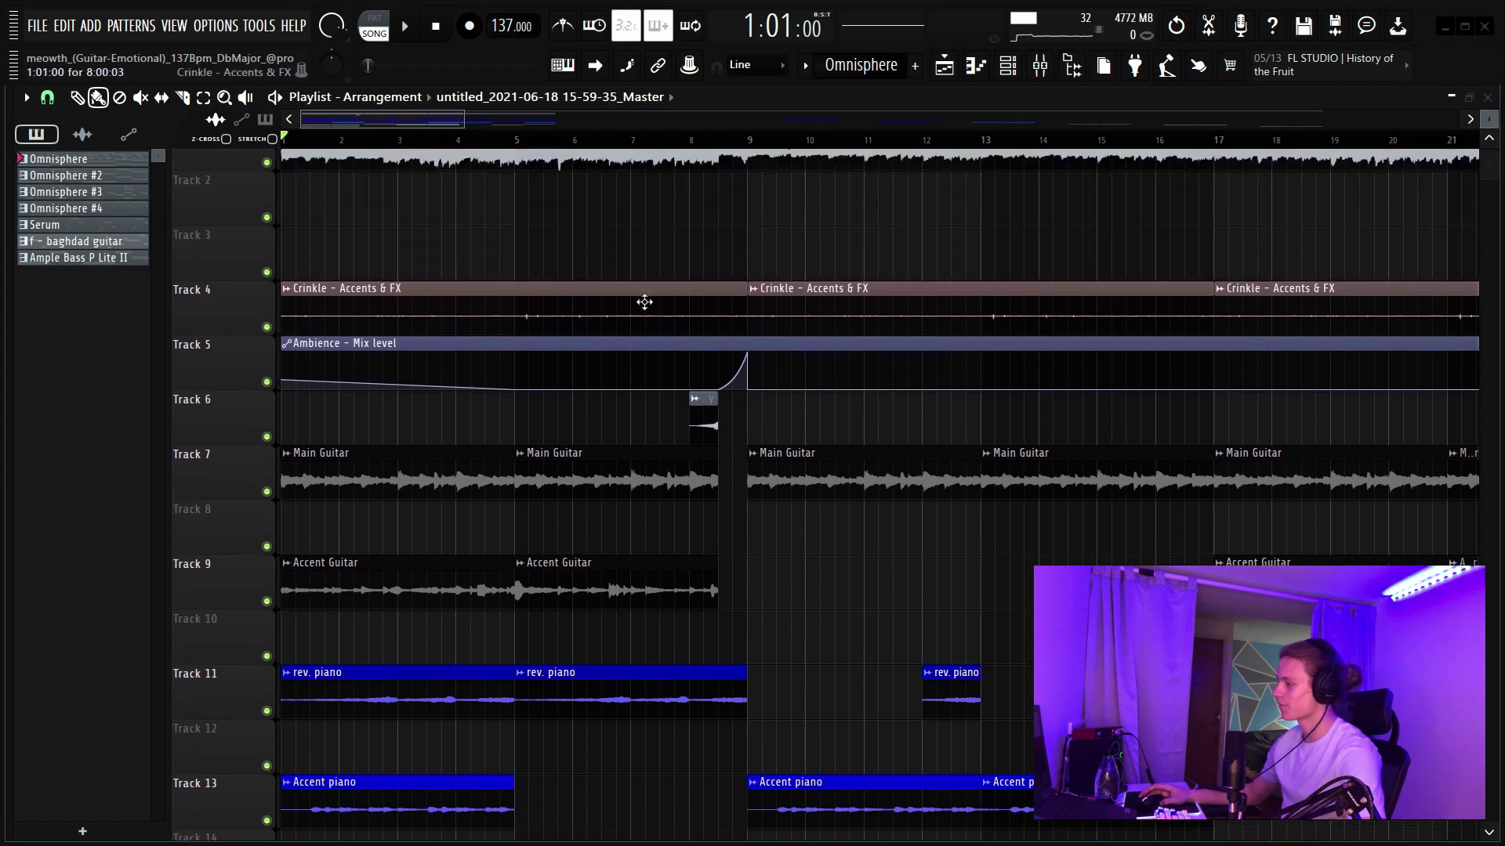
- Look over the full arrangement and check the pitch setting of the untitled master audio clip on Track 1, closing its channel settings
{"action": "scroll", "coordinate": [399, 135], "scroll_direction": "down", "scroll_amount": 8}
{"action": "left_click_drag", "start_coordinate": [741, 345], "coordinate": [183, 284]}
{"action": "scroll", "coordinate": [530, 145], "scroll_direction": "up", "scroll_amount": 3}
{"action": "left_click_drag", "start_coordinate": [509, 121], "coordinate": [290, 149]}
{"action": "scroll", "coordinate": [397, 142], "scroll_direction": "down", "scroll_amount": 4}
{"action": "scroll", "coordinate": [449, 196], "scroll_direction": "down", "scroll_amount": 2}
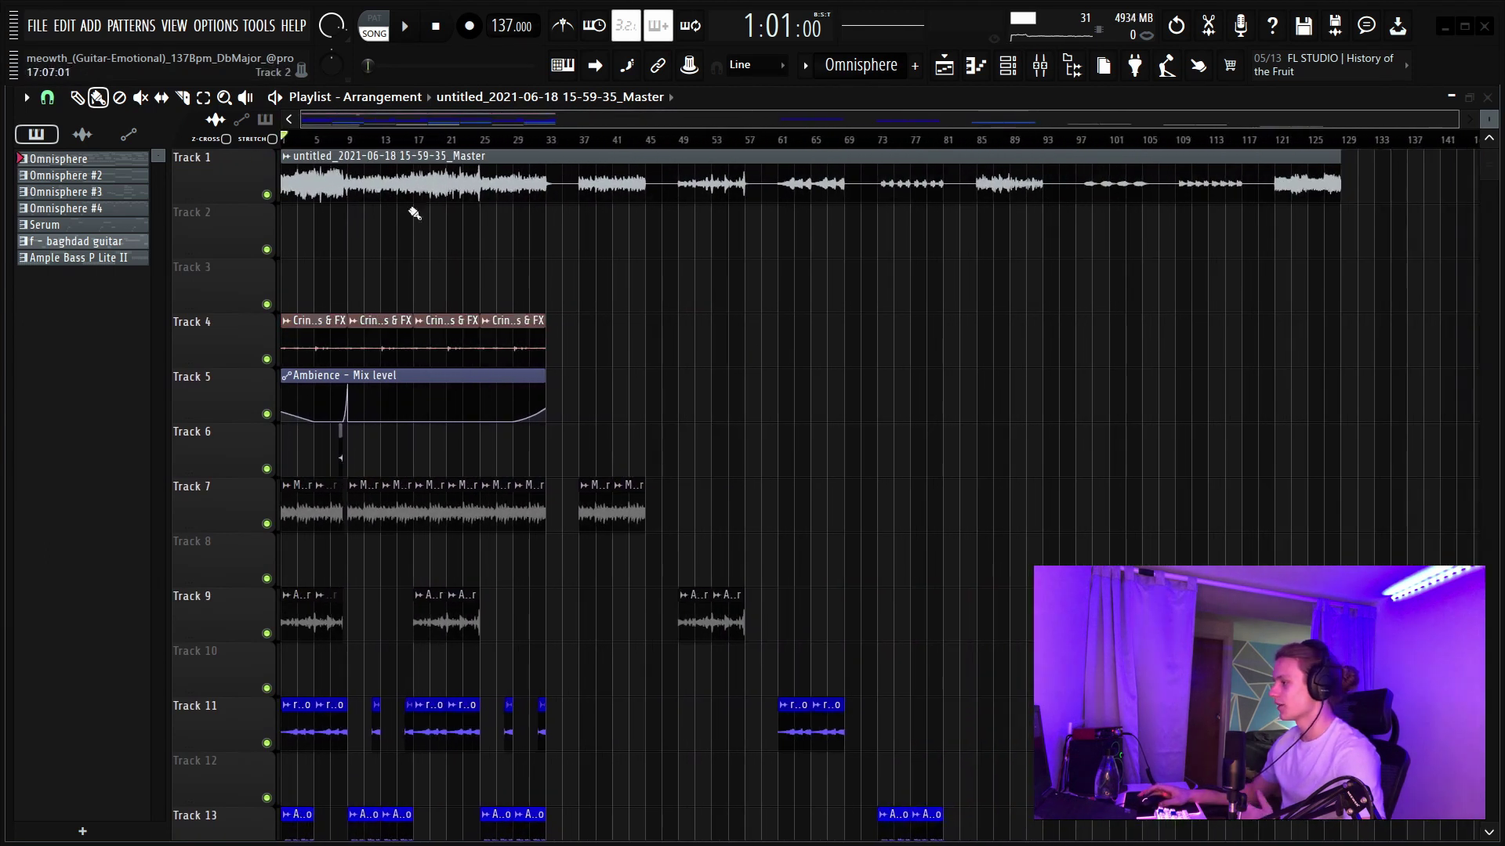
{"action": "double_click", "coordinate": [409, 192]}
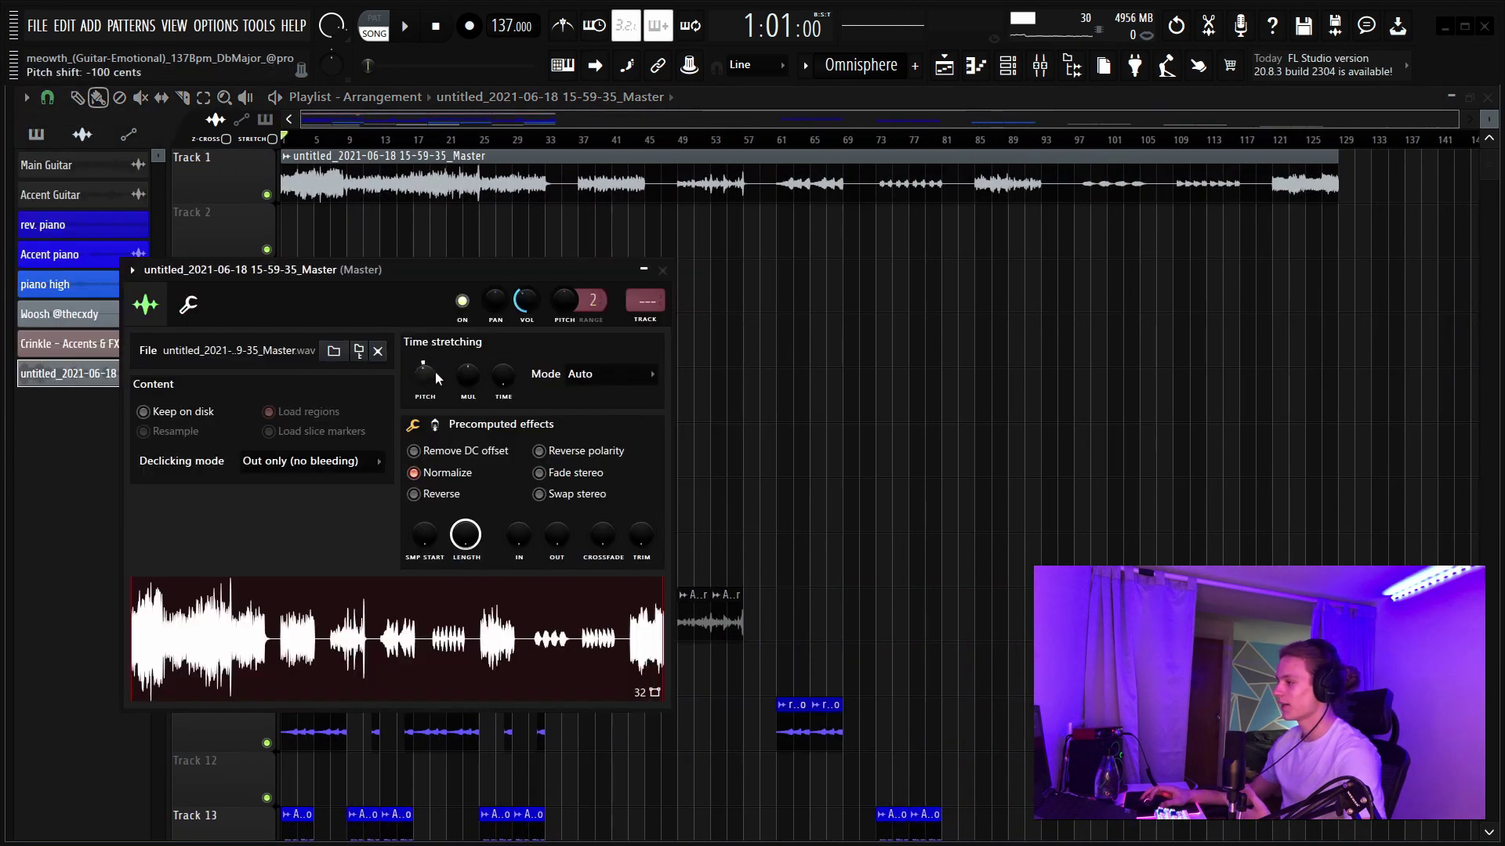
{"action": "left_click", "coordinate": [663, 270]}
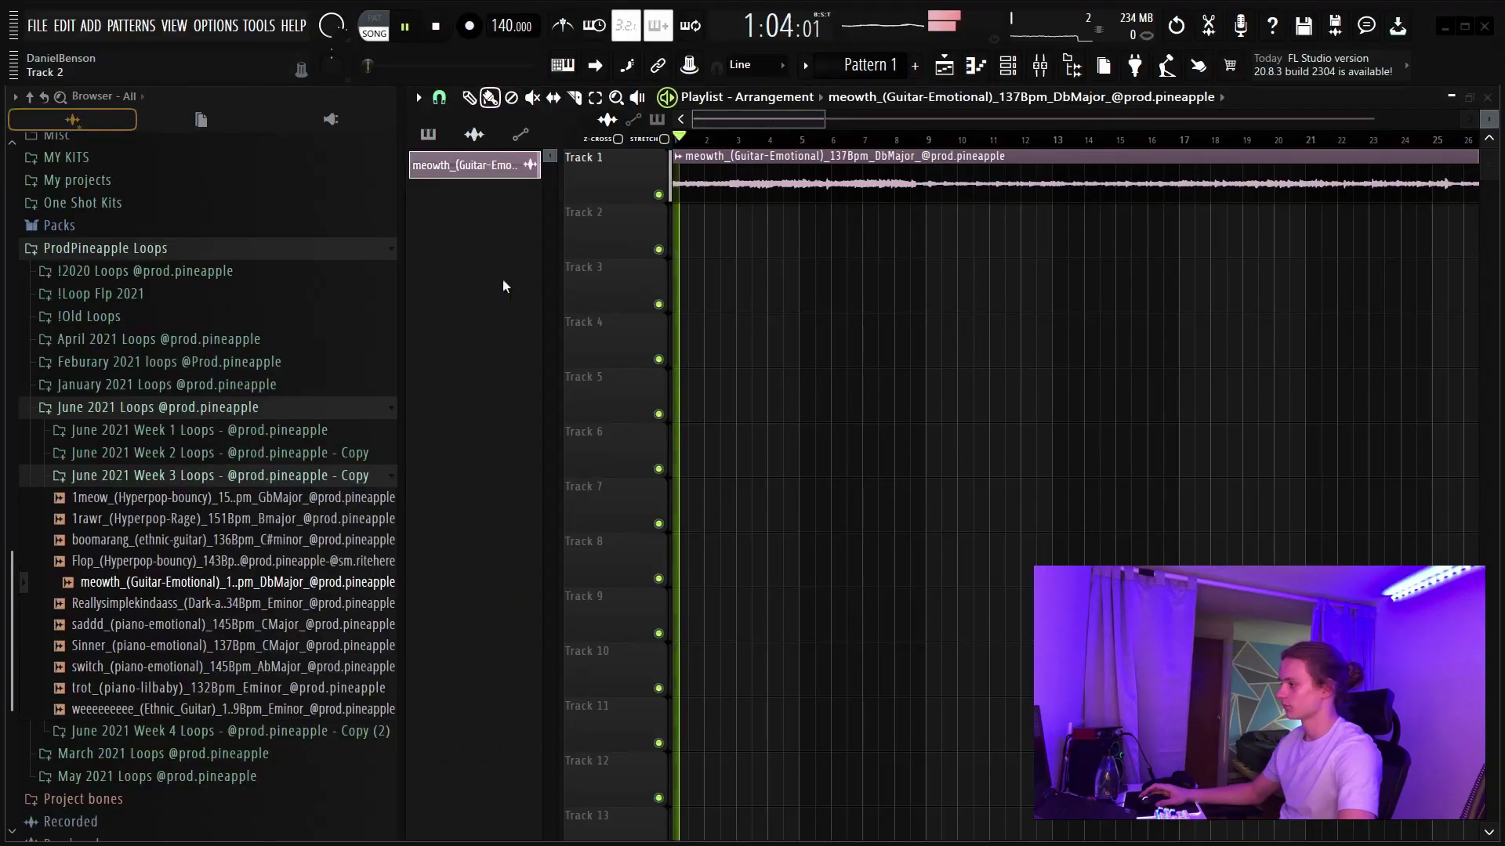
- Hide the browser to widen the playlist and lower the channel volume of the meowth guitar loop on Track 1
{"action": "left_click_drag", "start_coordinate": [397, 373], "coordinate": [157, 373]}
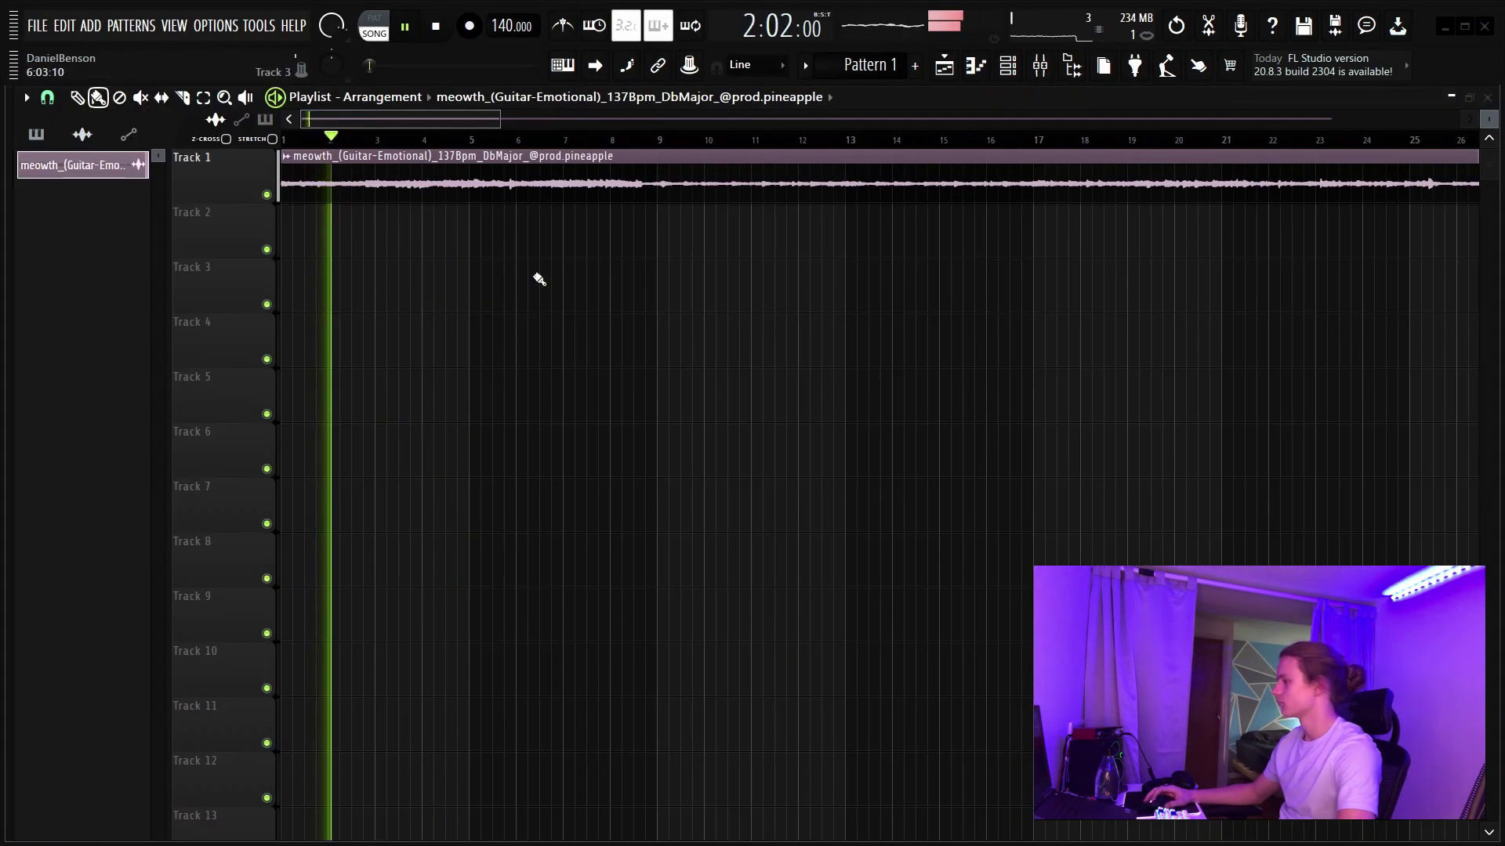
{"action": "double_click", "coordinate": [588, 177]}
{"action": "left_click_drag", "start_coordinate": [552, 326], "coordinate": [552, 345]}
{"action": "left_click", "coordinate": [687, 296]}
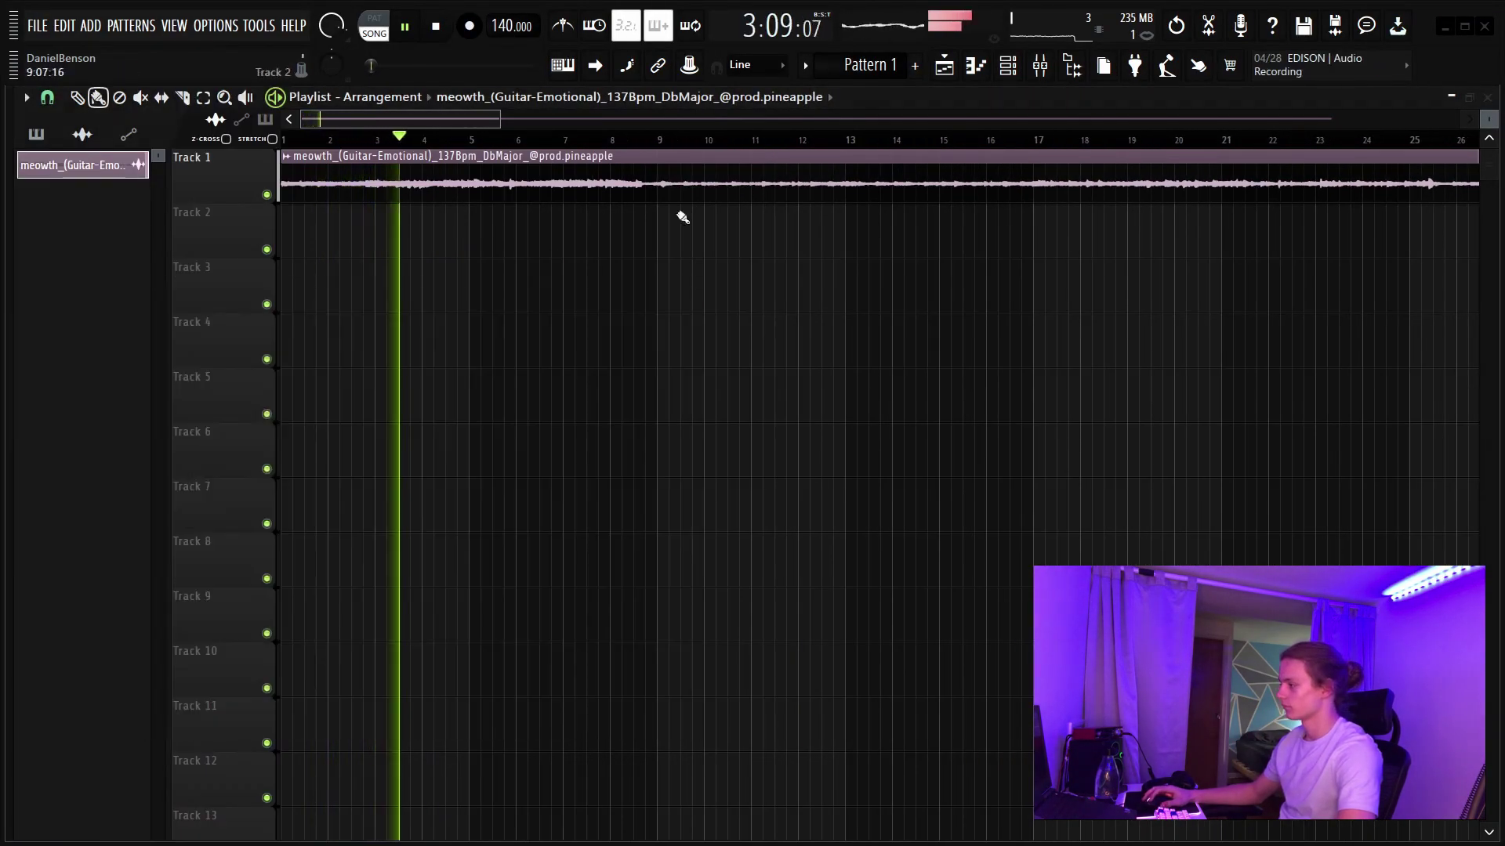
- Set the project tempo to 137 BPM to match the guitar loop
{"action": "scroll", "coordinate": [672, 155], "scroll_direction": "down", "scroll_amount": 3}
{"action": "left_click", "coordinate": [941, 335]}
{"action": "right_click", "coordinate": [944, 336]}
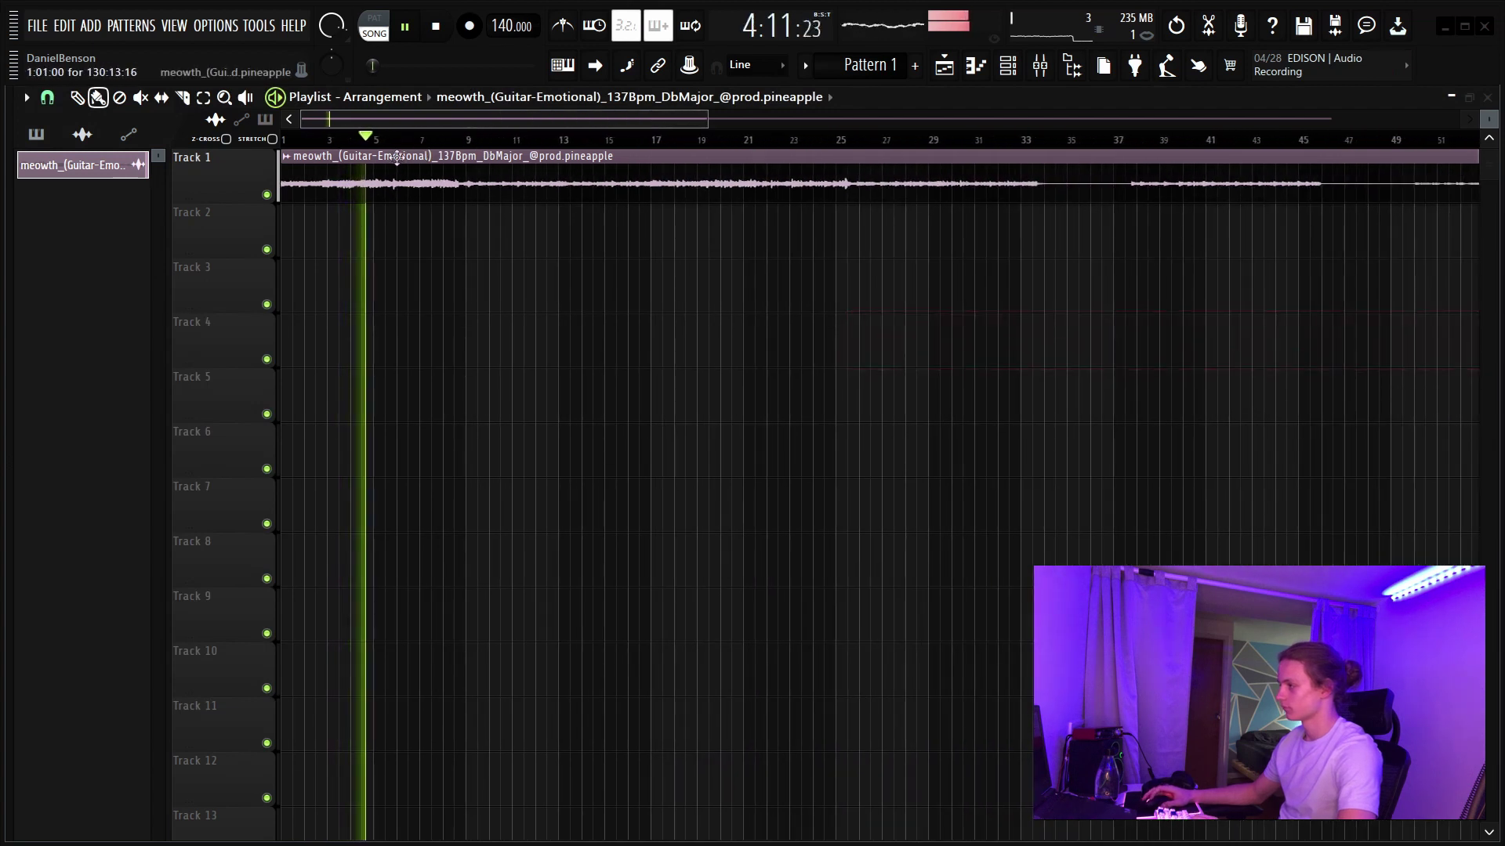
{"action": "left_click_drag", "start_coordinate": [502, 27], "coordinate": [502, 36]}
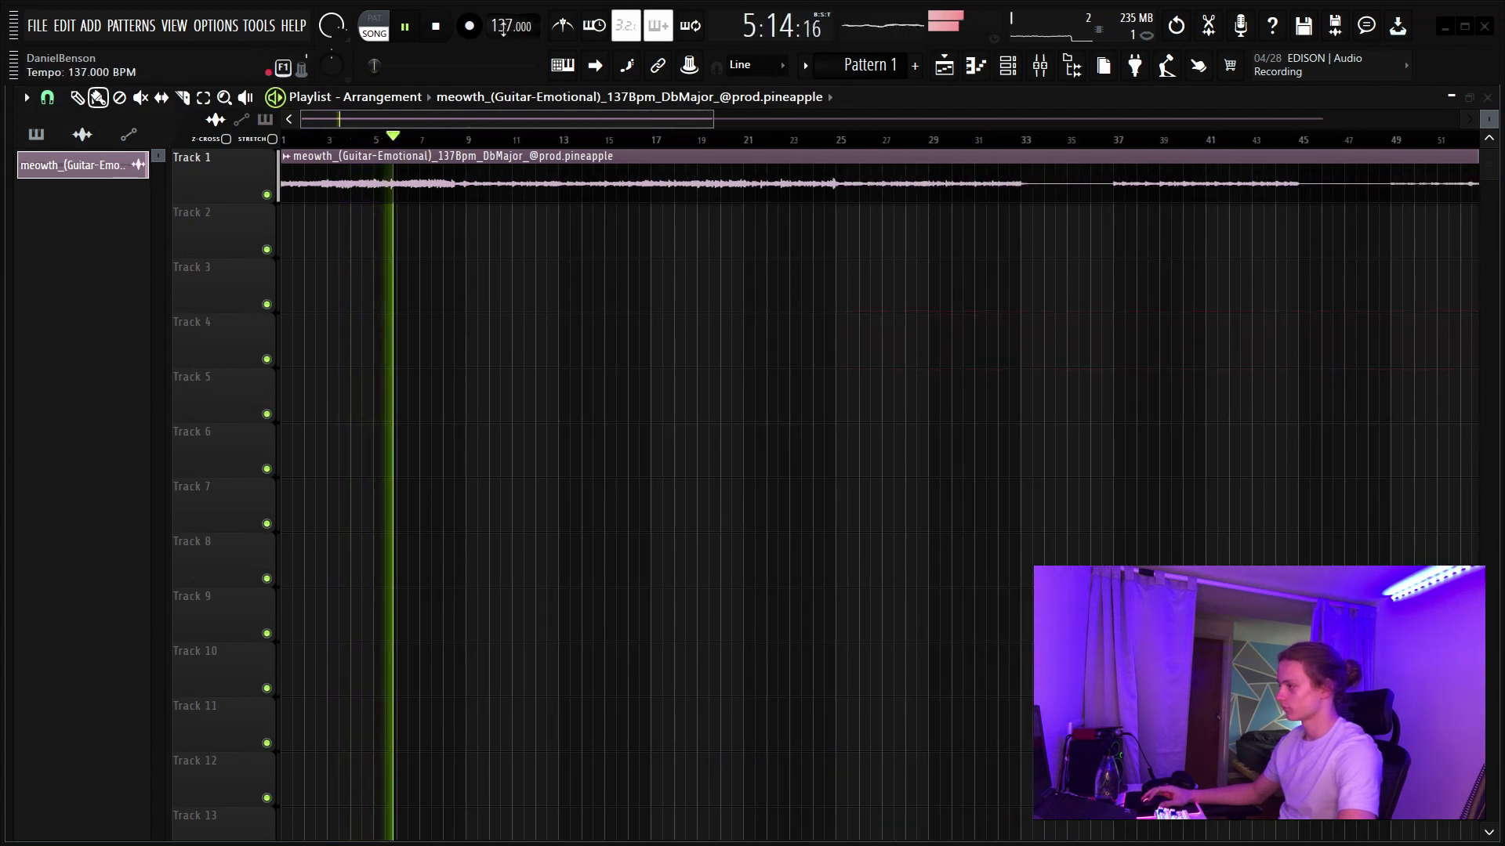
- Slice the meowth loop clip at bar 33 and delete the part after the cut
{"action": "left_click", "coordinate": [1007, 342]}
{"action": "right_click", "coordinate": [1008, 345]}
{"action": "key", "text": "c"}
{"action": "left_click_drag", "start_coordinate": [1035, 257], "coordinate": [1025, 196]}
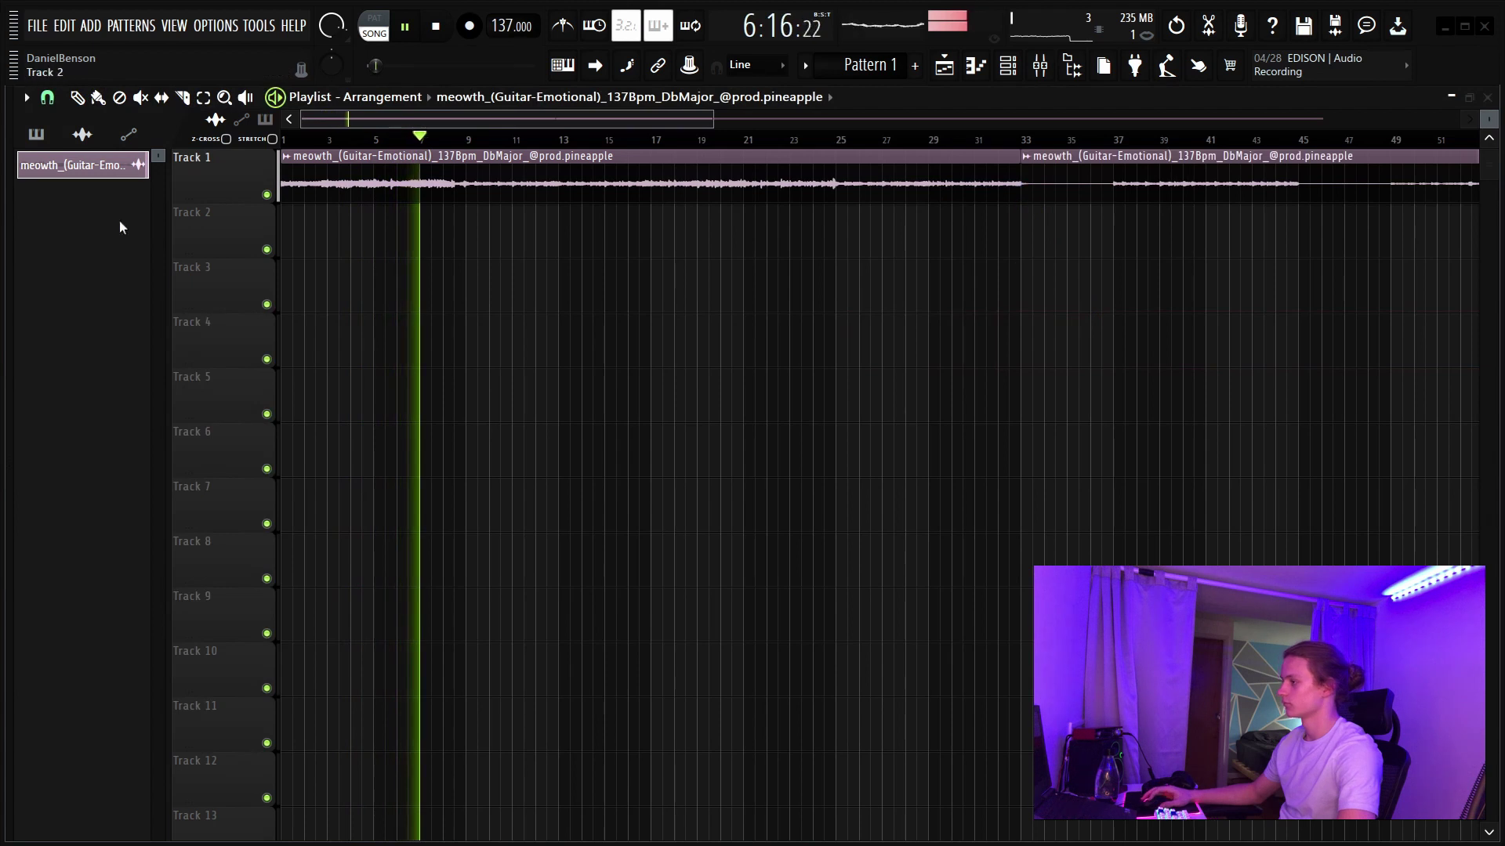
{"action": "left_click", "coordinate": [78, 98]}
{"action": "right_click", "coordinate": [1200, 191]}
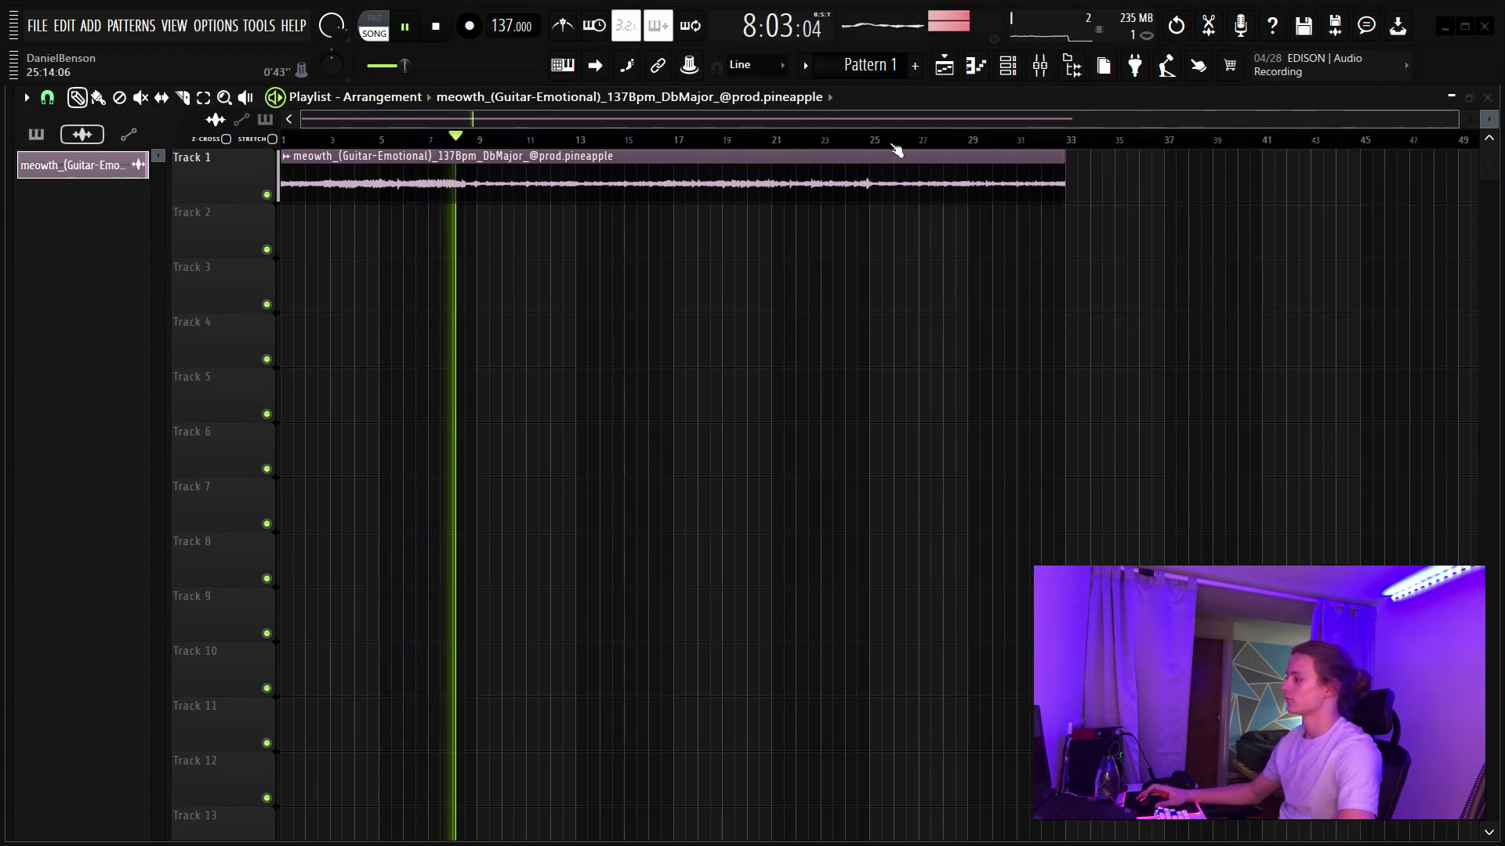
- Route the meowth loop's channel to mixer track 1
{"action": "left_click", "coordinate": [1036, 68]}
{"action": "right_click", "coordinate": [131, 116]}
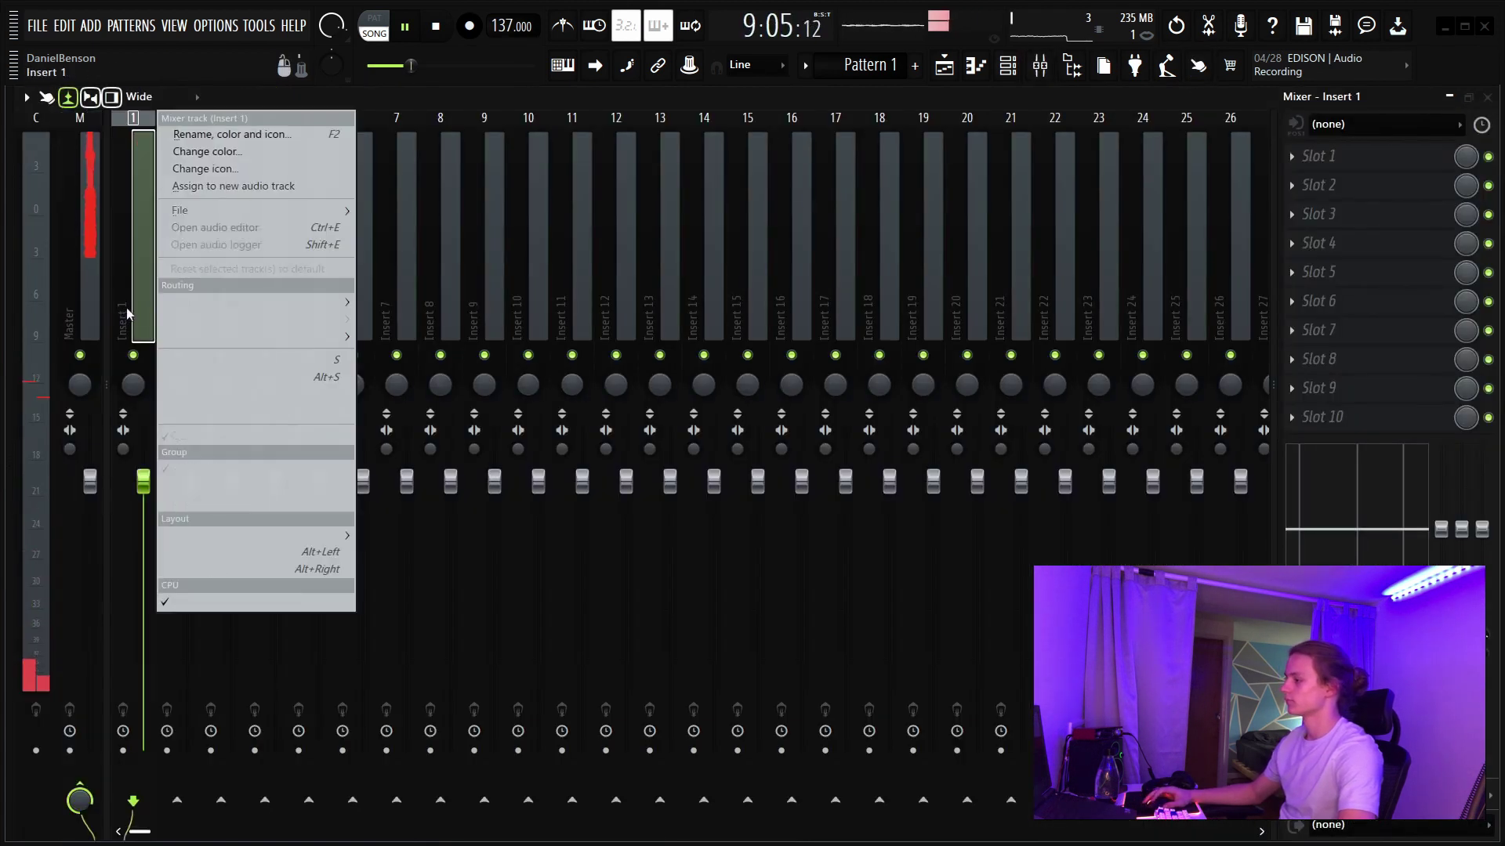
{"action": "mouse_move", "coordinate": [199, 304]}
{"action": "left_click", "coordinate": [471, 303]}
- Add Fruity Parametric EQ 2 to the loop's mixer track with the 20Hz + 18kHz cut preset and raise its low cut into the bass range
{"action": "left_click", "coordinate": [1294, 156]}
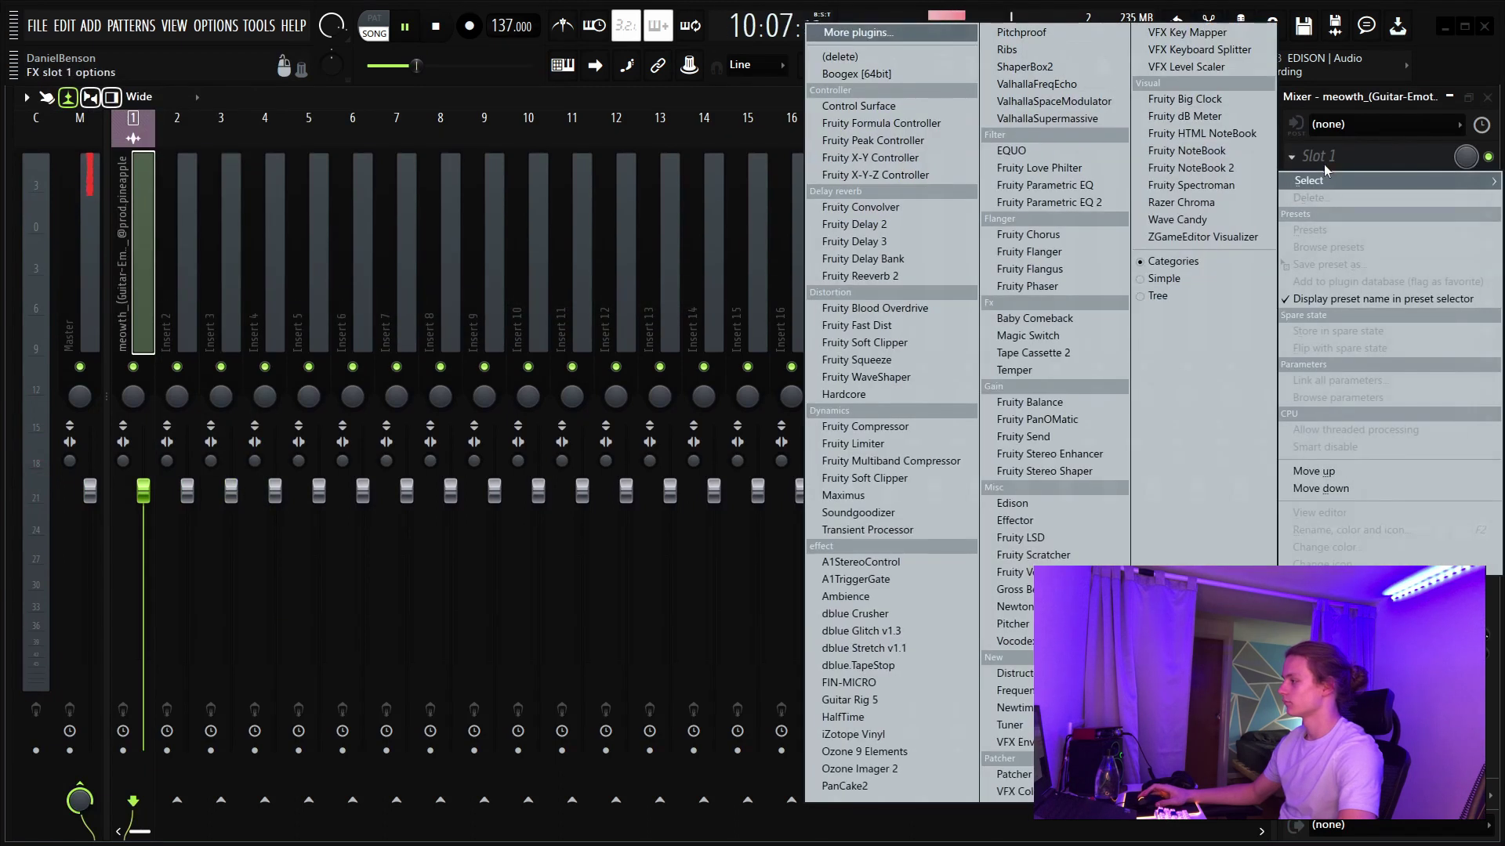
{"action": "left_click", "coordinate": [1035, 200]}
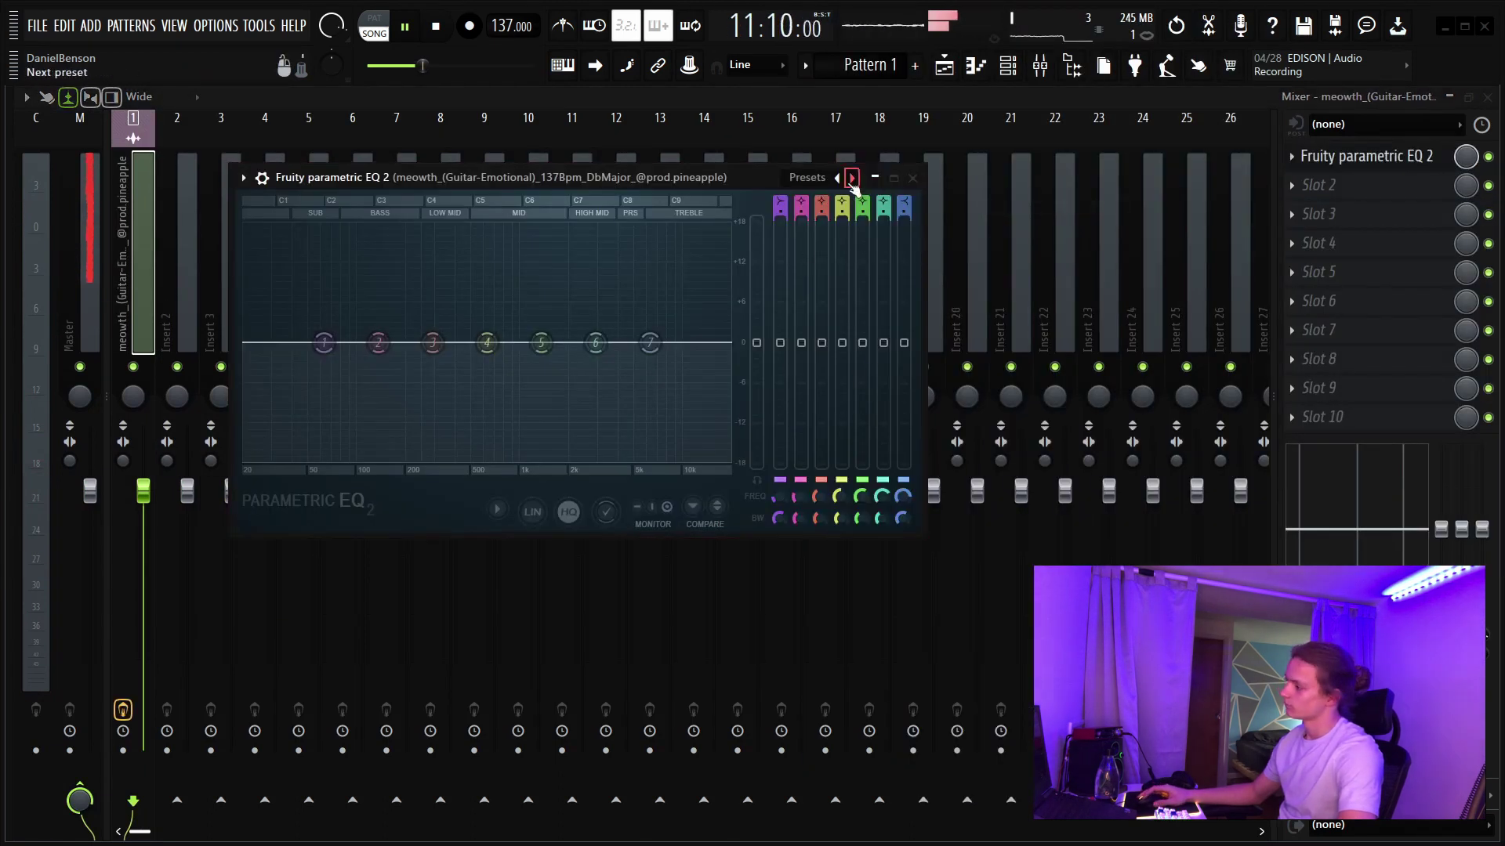
{"action": "left_click_drag", "start_coordinate": [261, 355], "coordinate": [399, 355]}
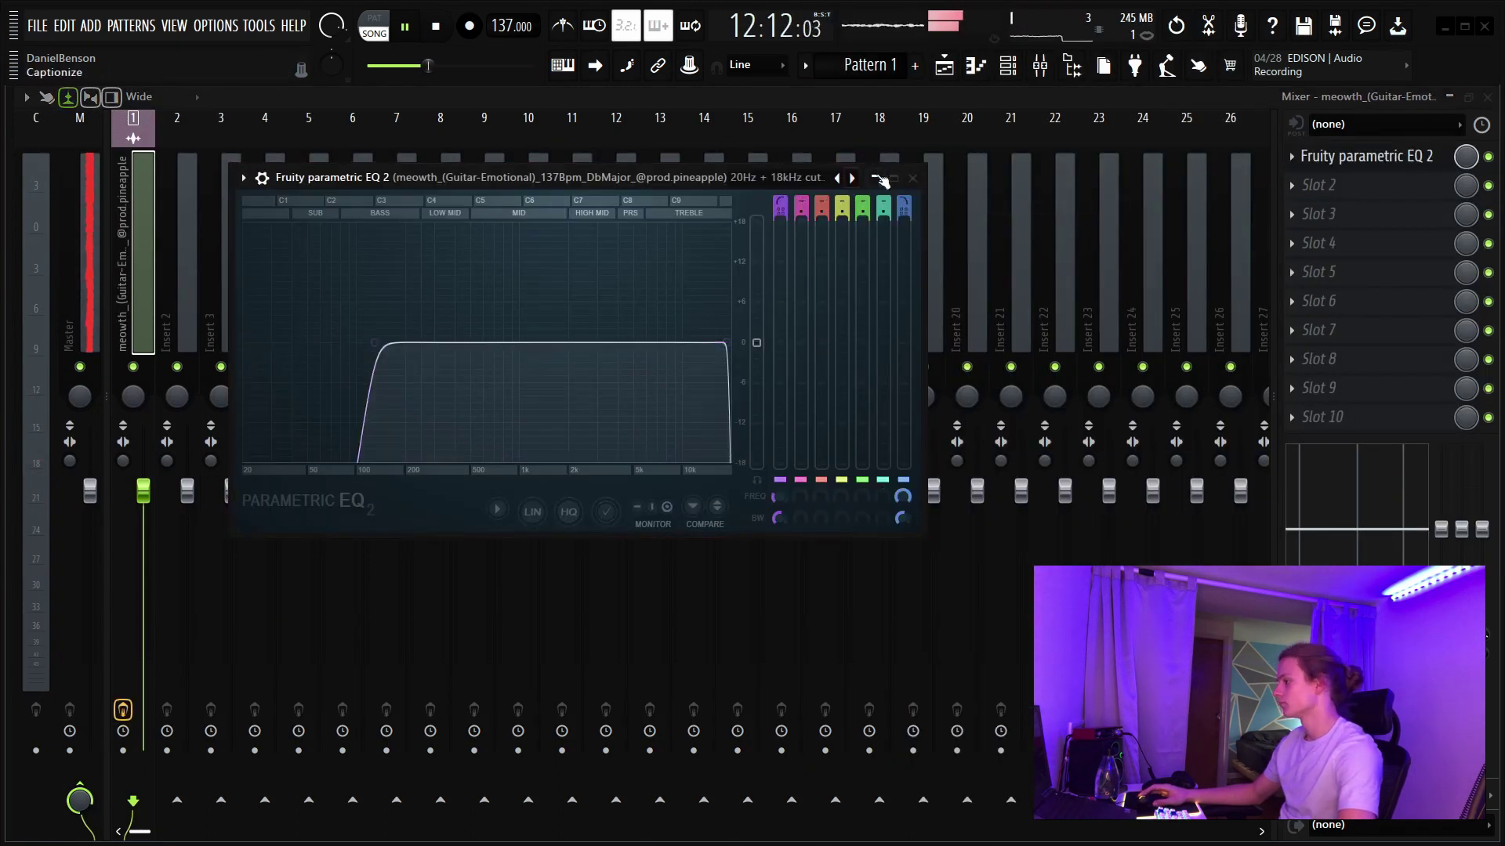
{"action": "left_click", "coordinate": [913, 179]}
- Create an automation clip for the mix level of the loop's parametric EQ and show it in the playlist
{"action": "right_click", "coordinate": [1469, 158]}
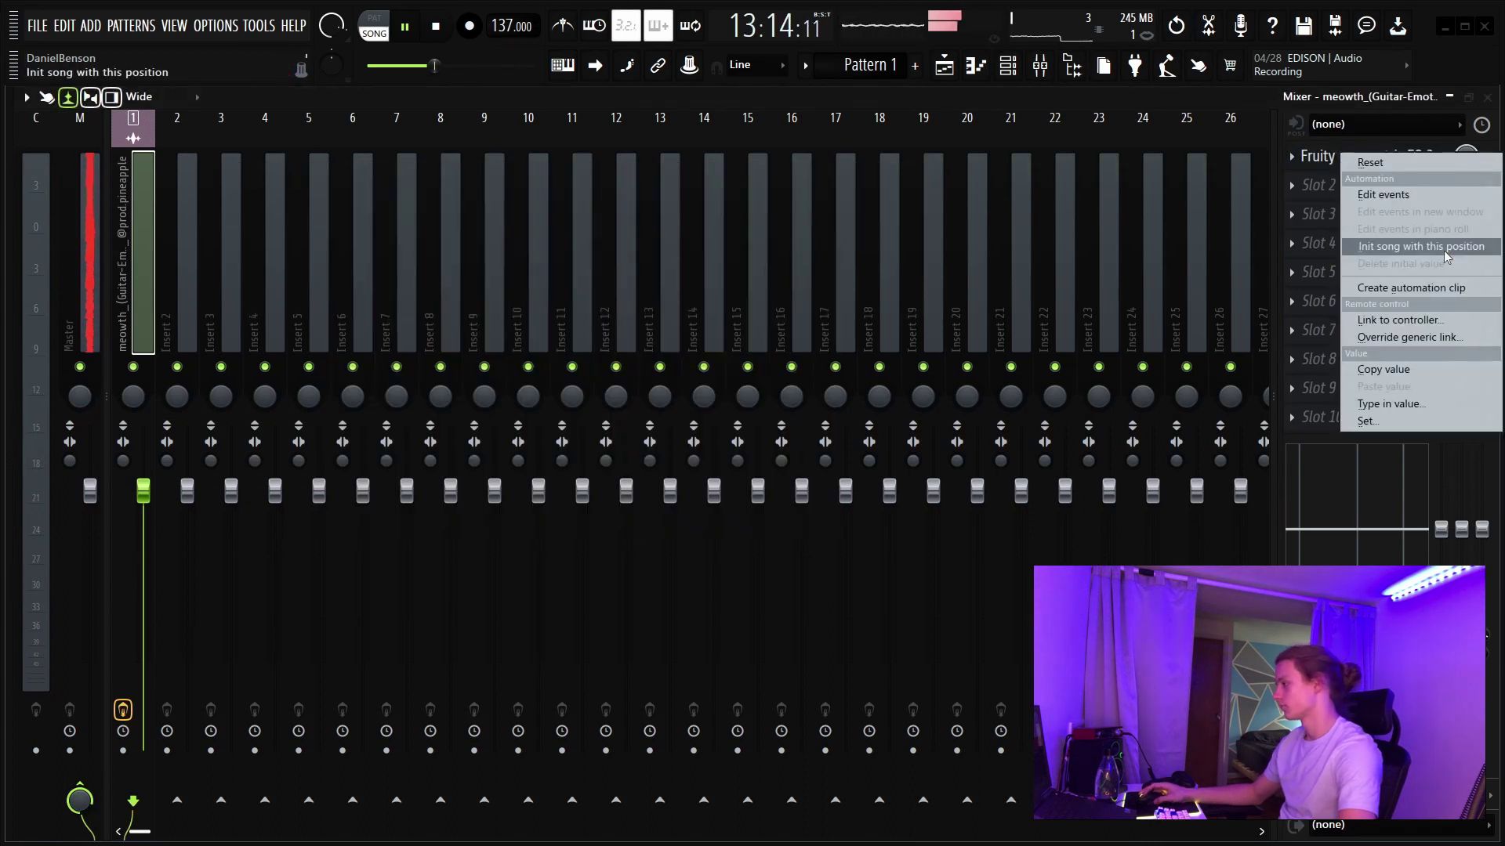
{"action": "left_click", "coordinate": [1436, 289]}
{"action": "left_click", "coordinate": [940, 67]}
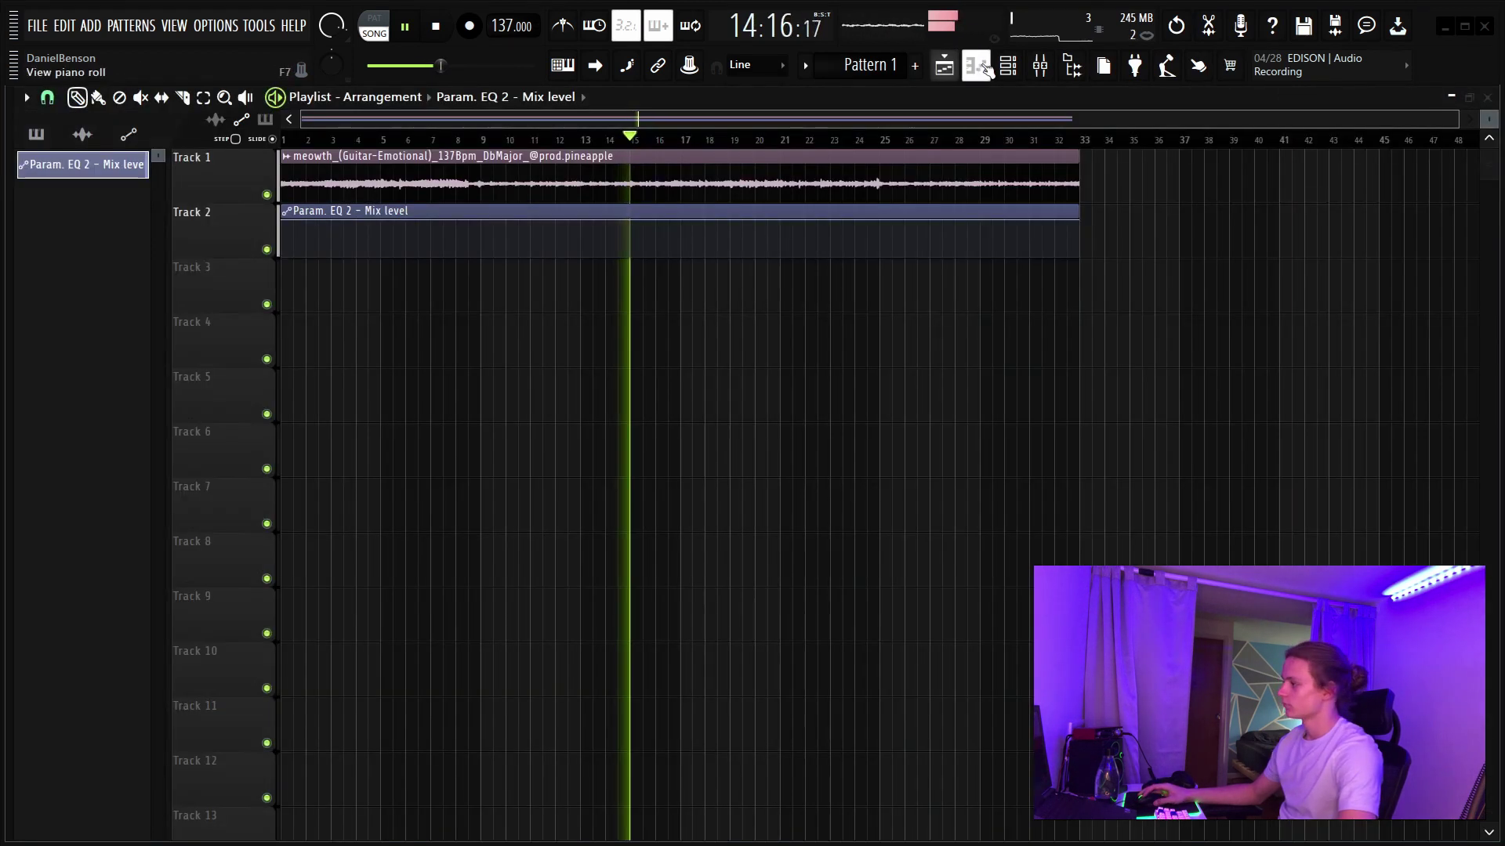
- Shape the EQ mix level automation to stay at minimum from bar 1 and jump to full level at bar 9
{"action": "right_click", "coordinate": [481, 223]}
{"action": "right_click", "coordinate": [460, 226]}
{"action": "left_click_drag", "start_coordinate": [460, 226], "coordinate": [484, 264]}
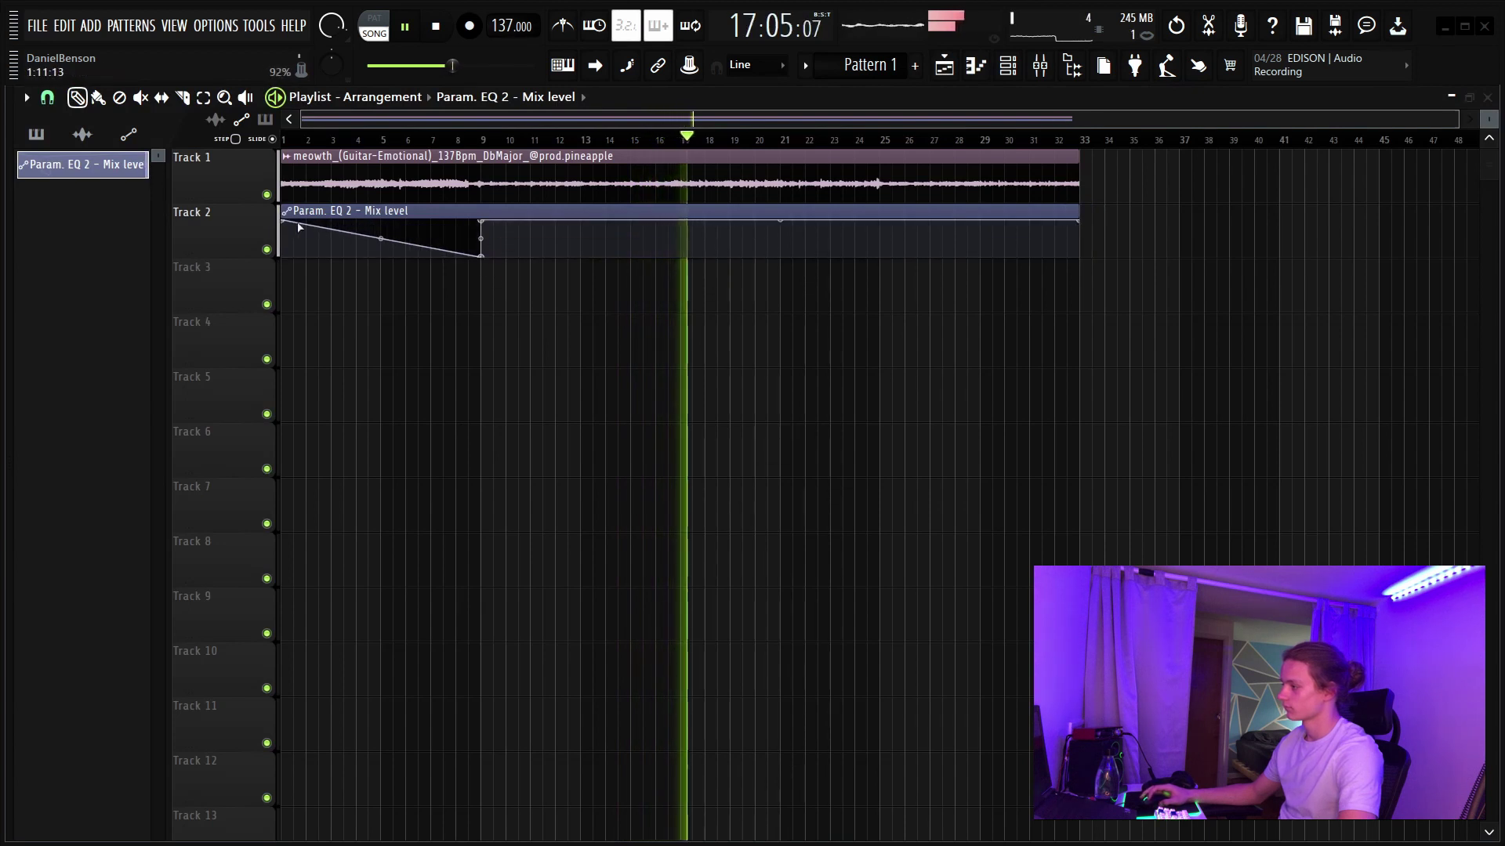
{"action": "left_click_drag", "start_coordinate": [283, 221], "coordinate": [241, 304]}
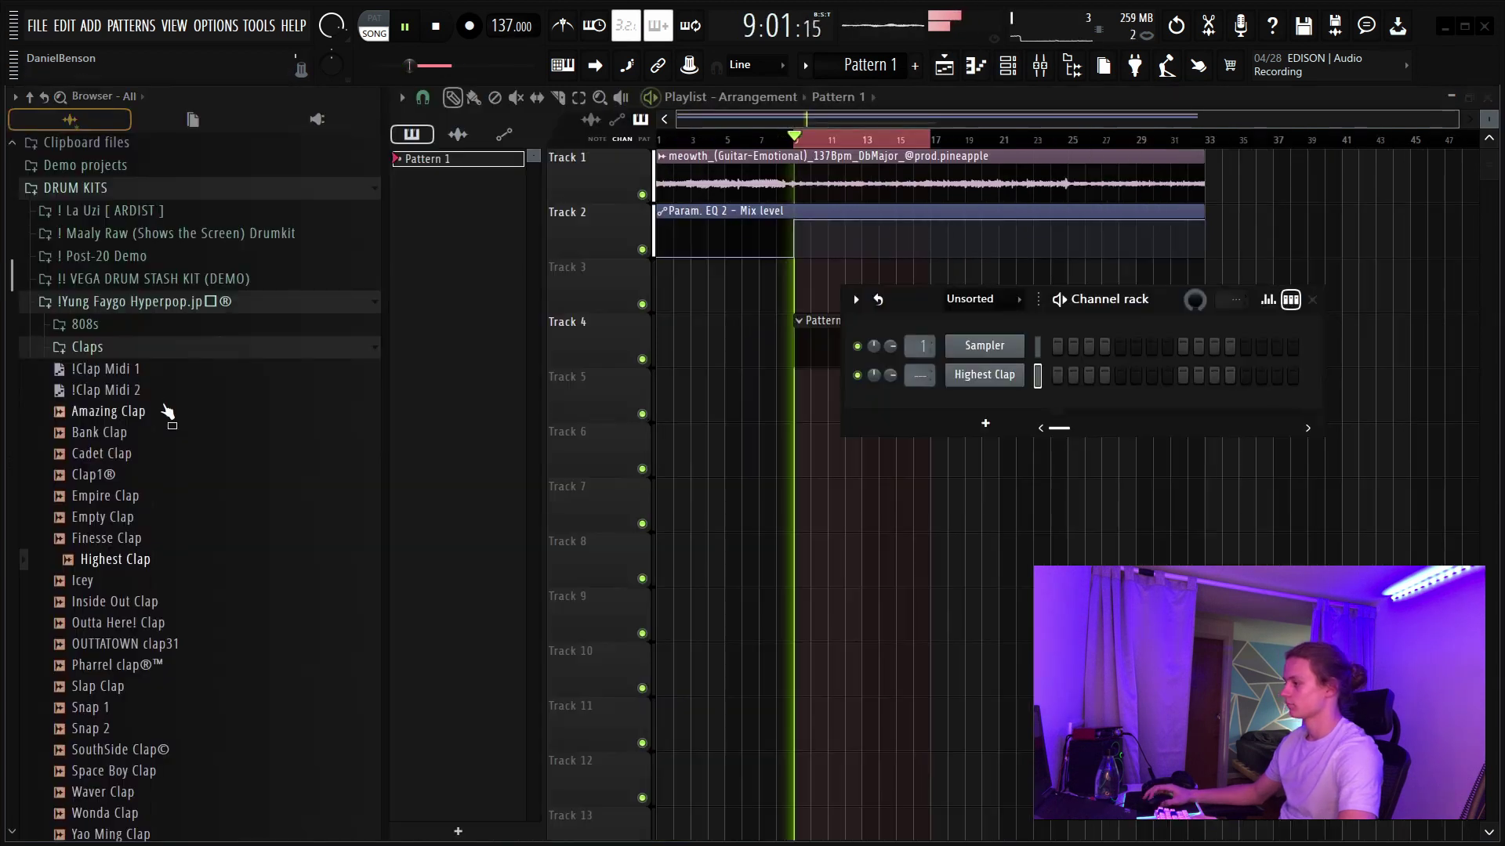
- Load the !Clap Midi 1 score onto the Highest Clap channel and set the channel volume to 71%
{"action": "left_click_drag", "start_coordinate": [109, 369], "coordinate": [1011, 375]}
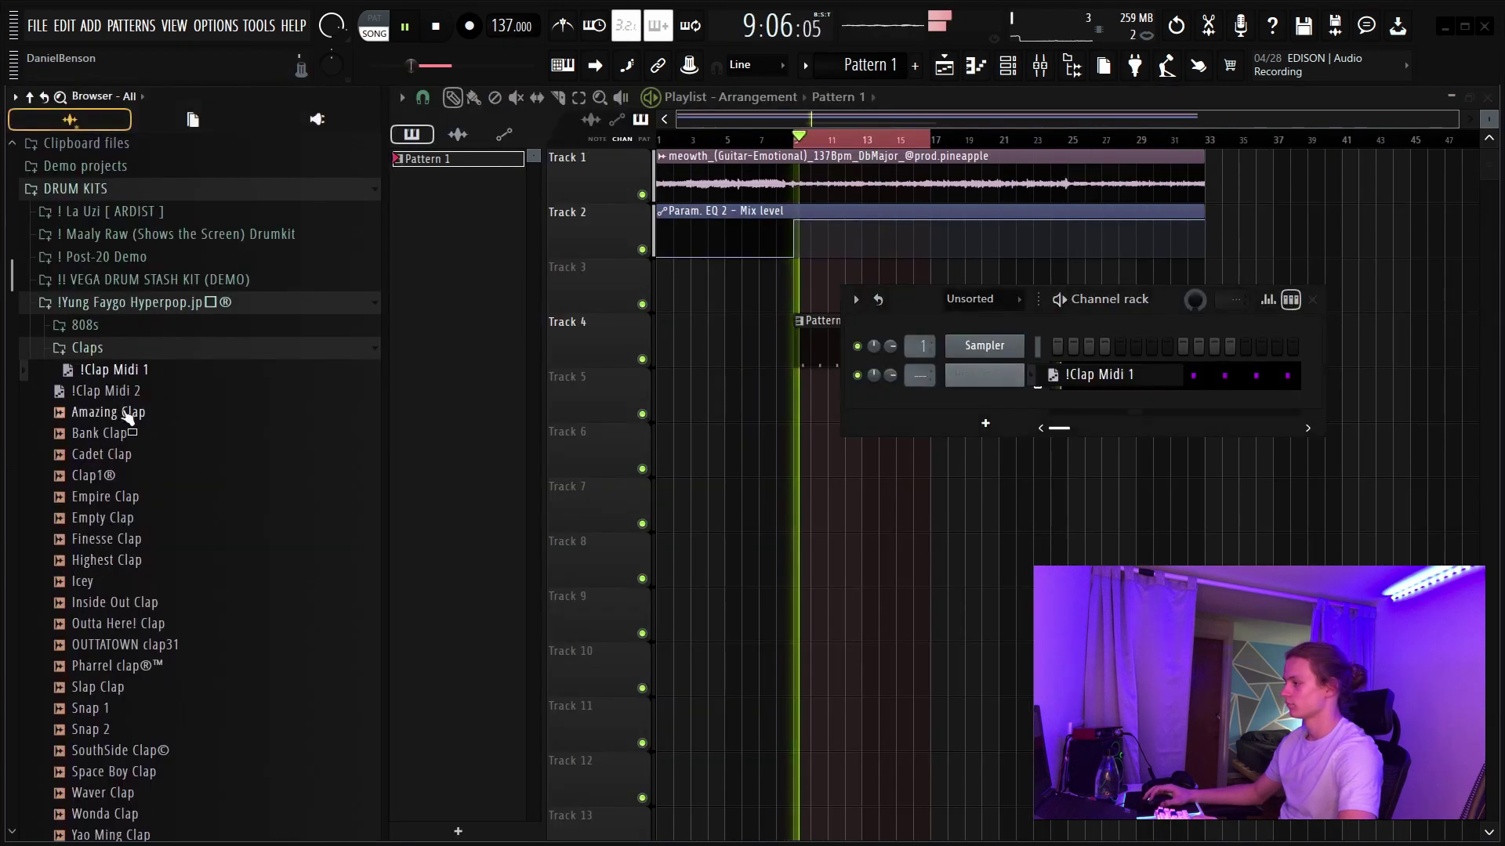
{"action": "left_click_drag", "start_coordinate": [893, 376], "coordinate": [894, 365]}
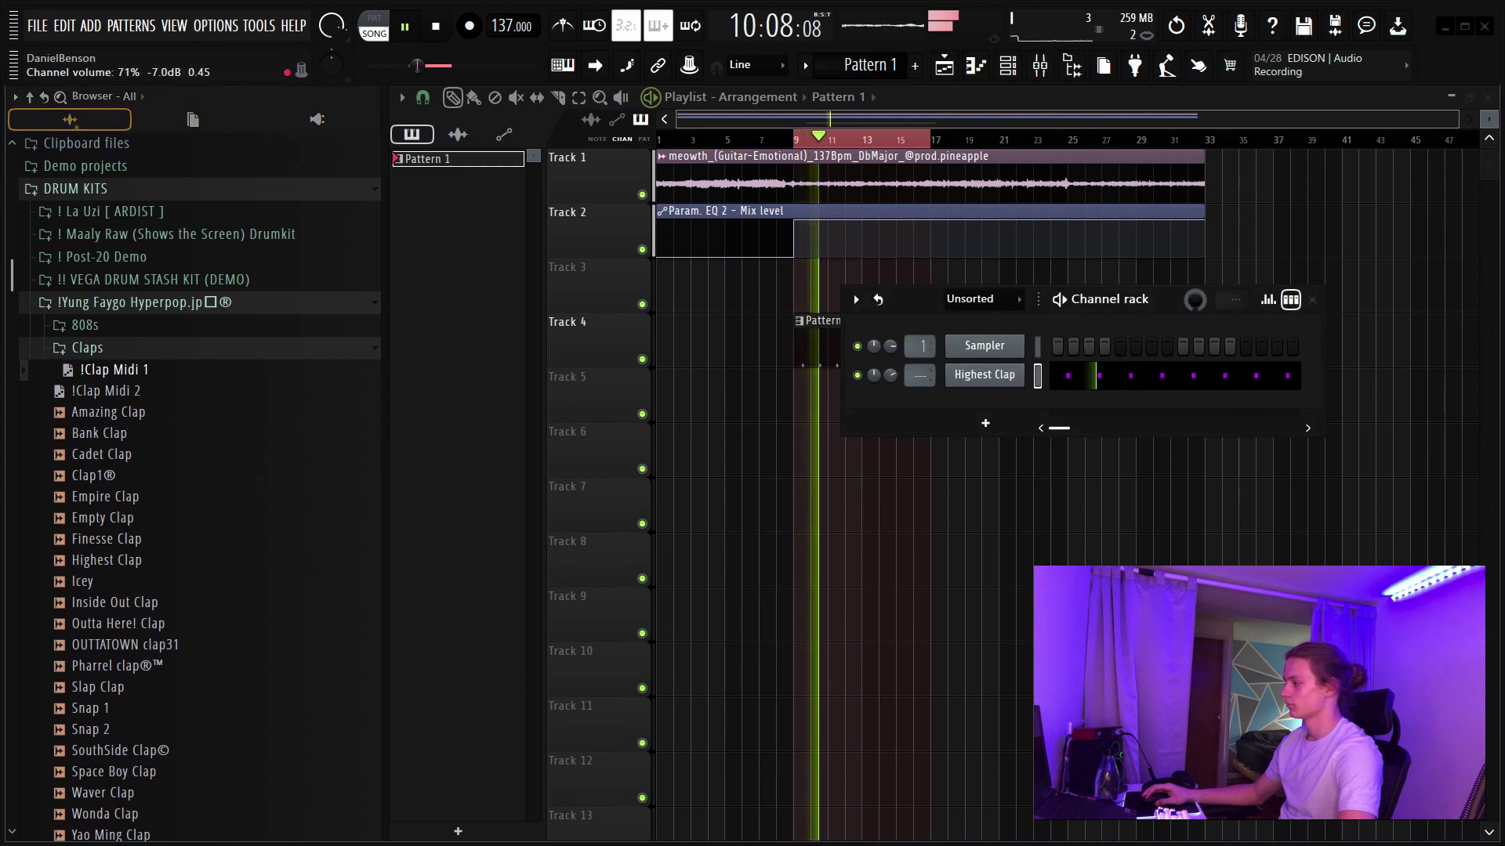
{"action": "left_click_drag", "start_coordinate": [384, 468], "coordinate": [3, 491]}
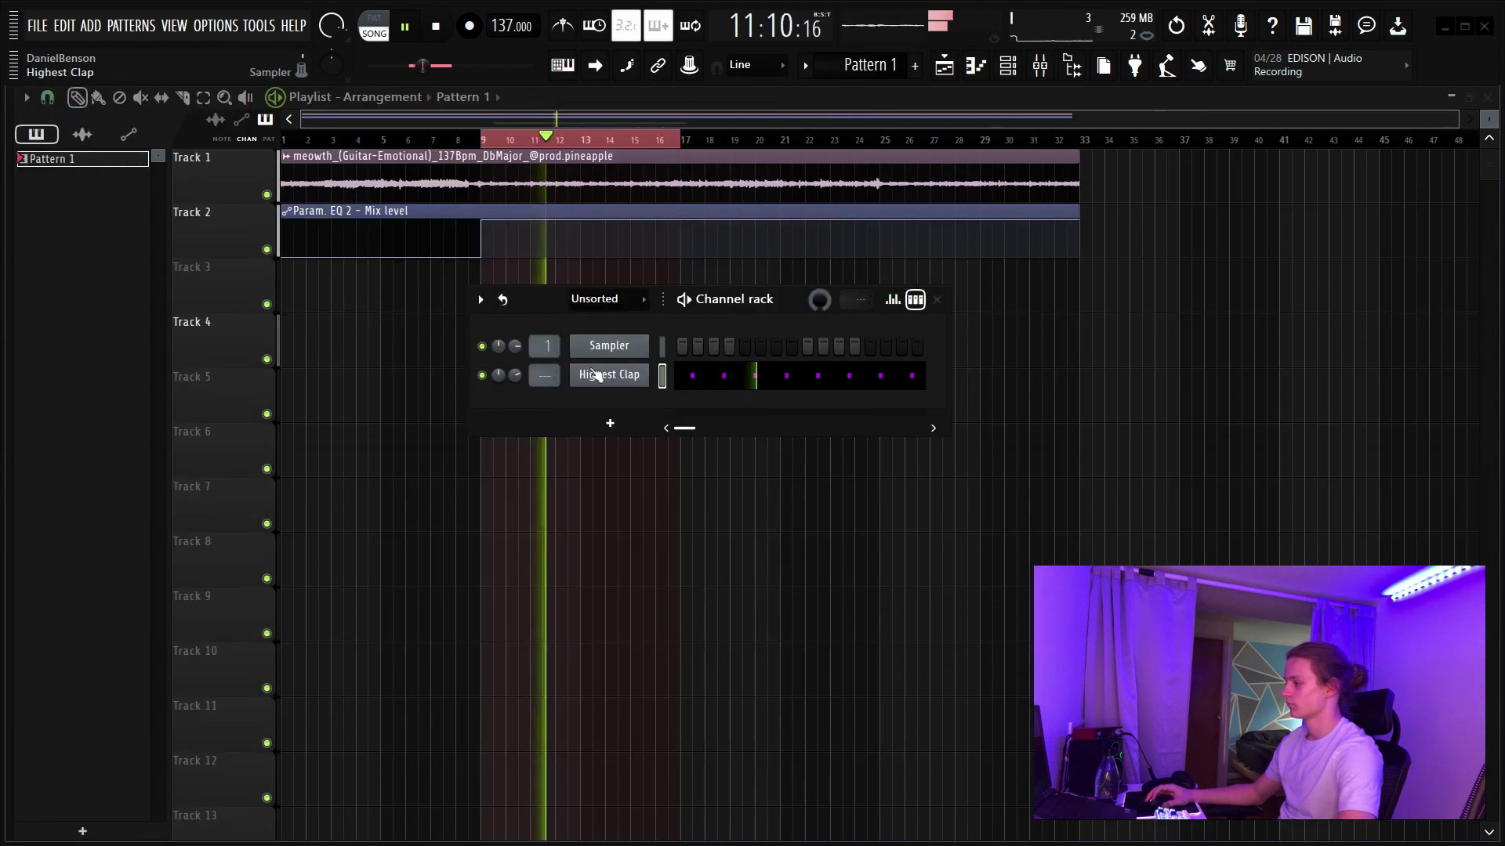
- Add an extra C5 clap note near the end of bar 4 and another near the end of bar 8 of the Highest Clap pattern
{"action": "right_click", "coordinate": [599, 376]}
{"action": "left_click", "coordinate": [671, 371]}
{"action": "left_click", "coordinate": [728, 428]}
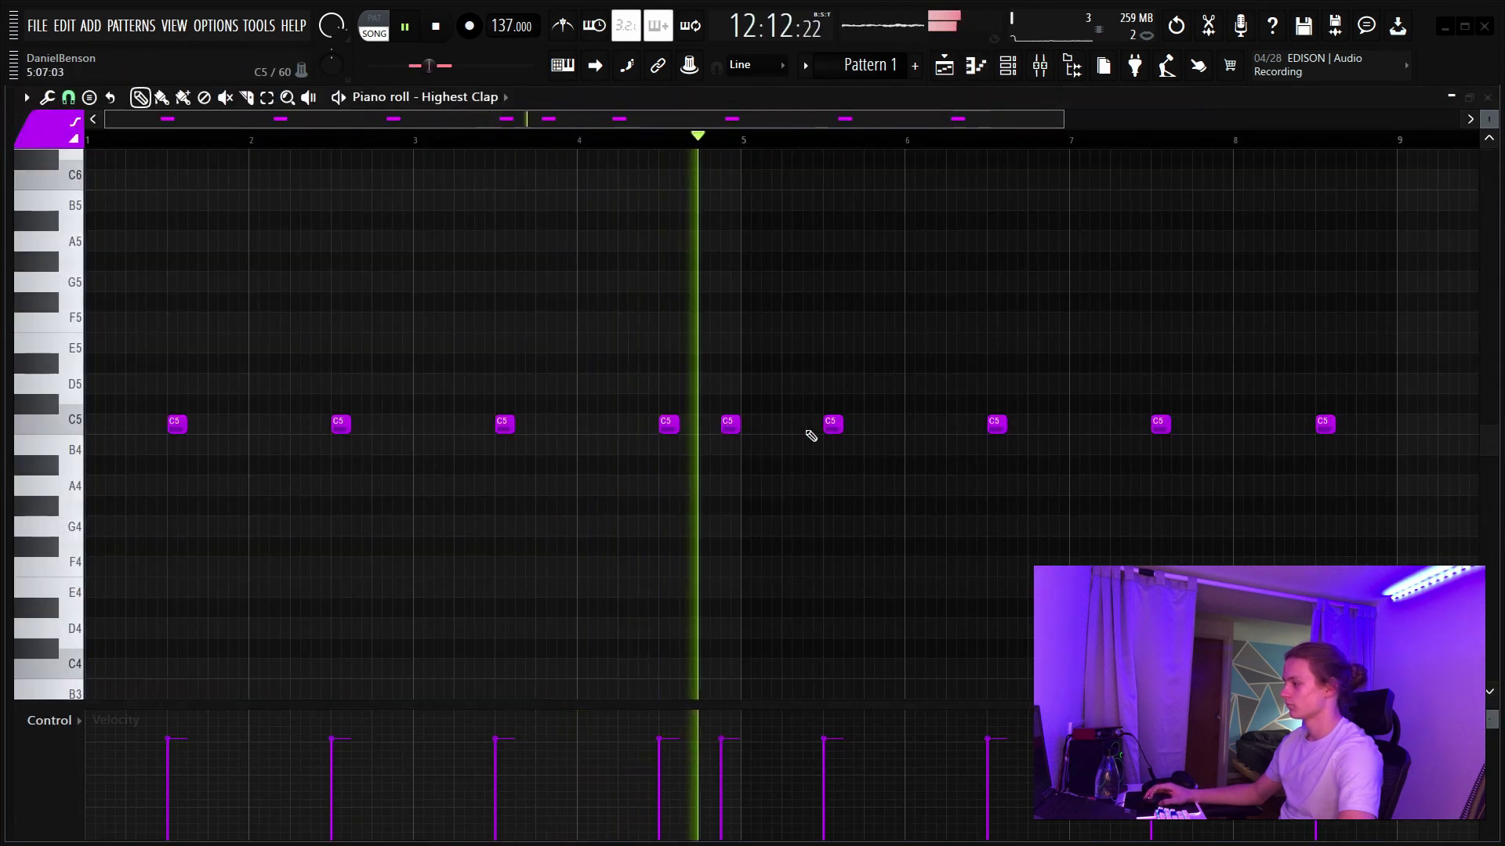
{"action": "left_click", "coordinate": [1384, 424]}
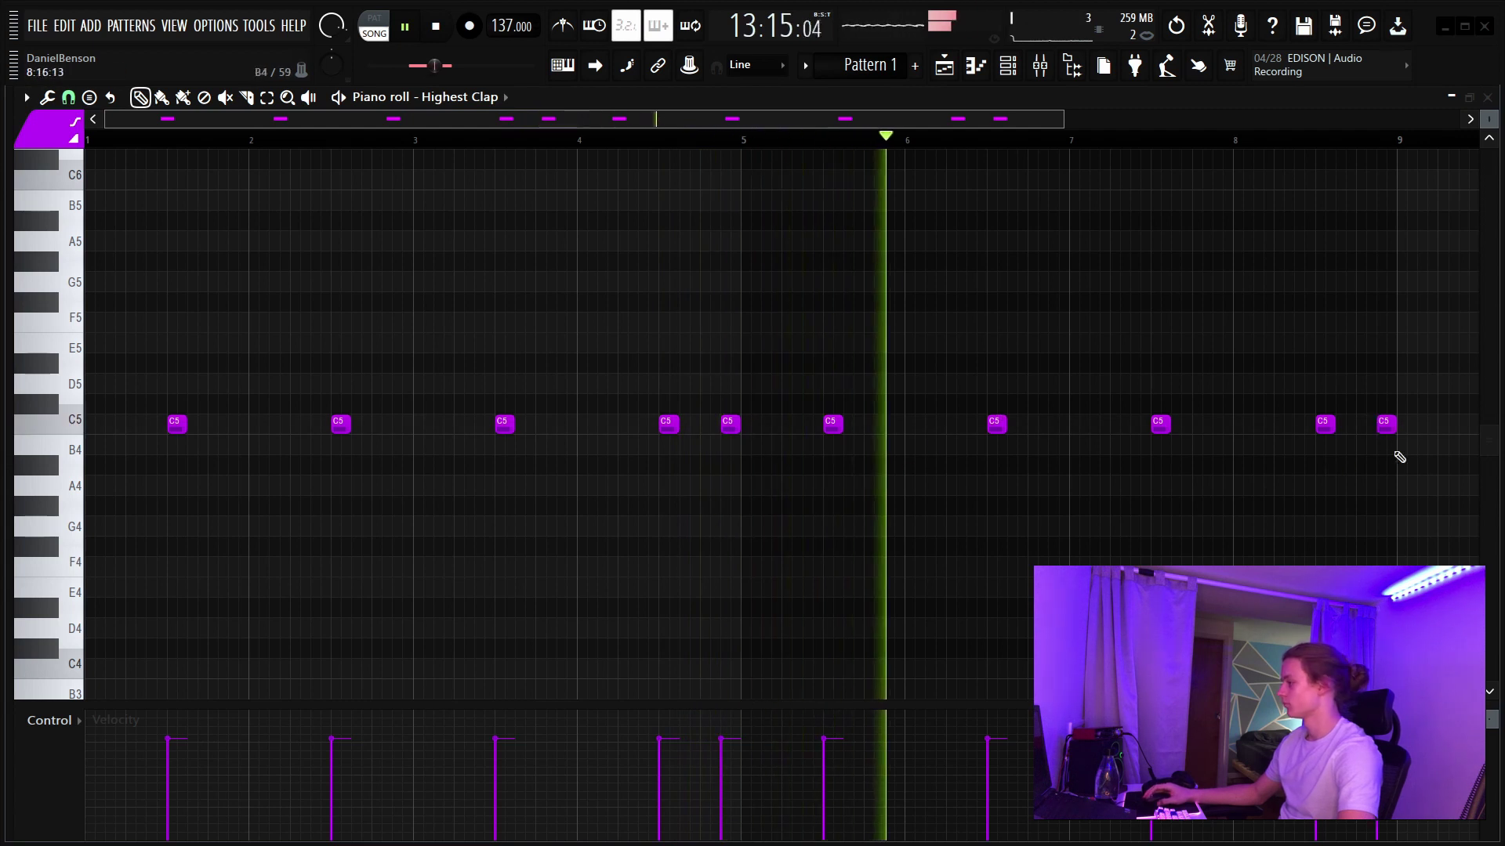
{"action": "left_click", "coordinate": [1389, 504]}
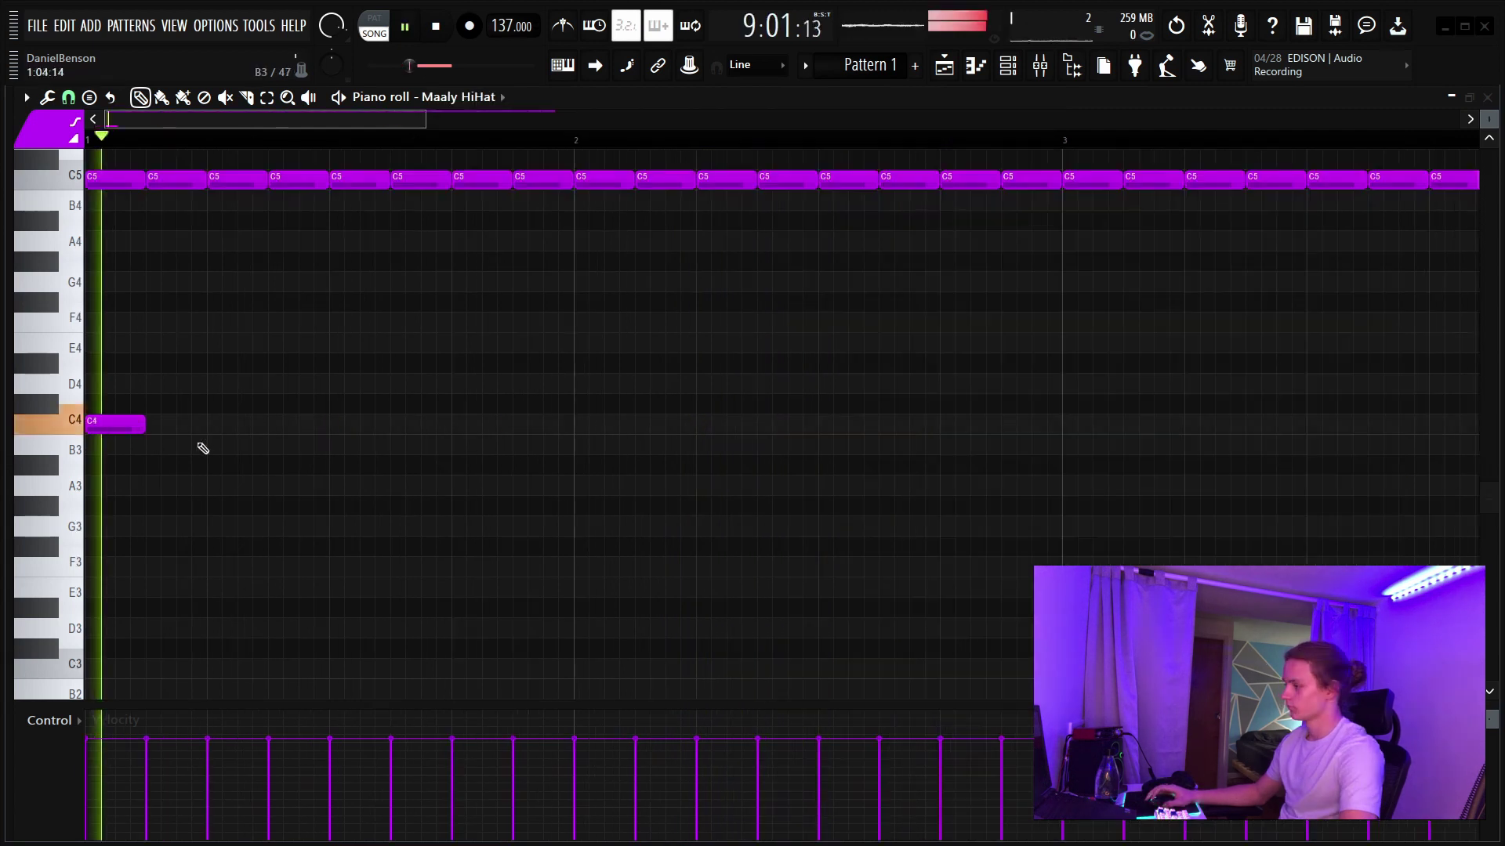
- Add low accent notes to the Maaly HiHat pattern: C4 then C#4 mid-bar 1, and C#4 then C4 in the second half of bar 2
{"action": "left_click", "coordinate": [275, 424]}
{"action": "left_click", "coordinate": [333, 404]}
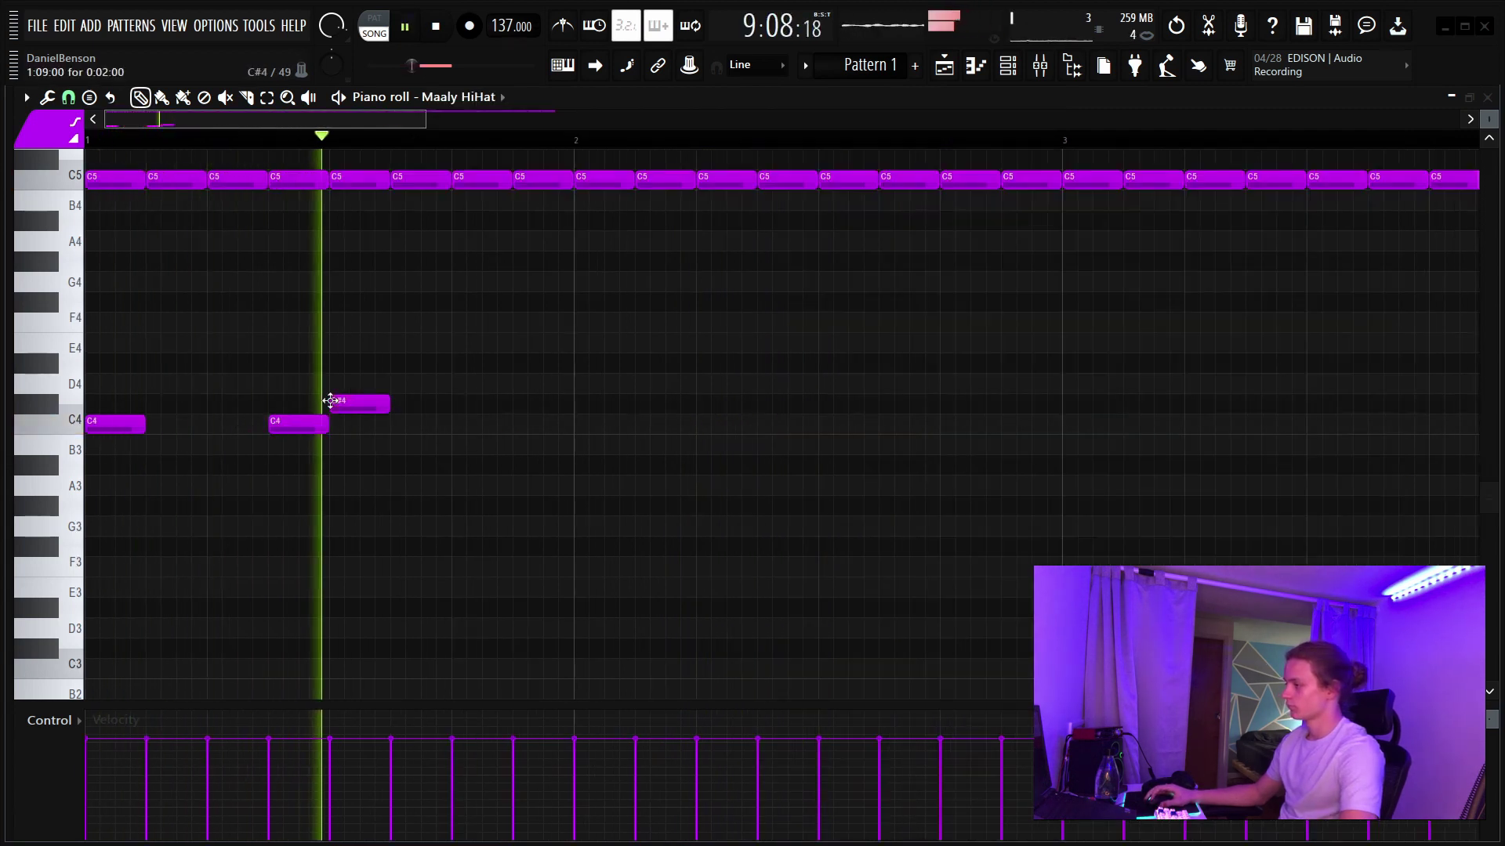
{"action": "left_click", "coordinate": [852, 406]}
{"action": "key", "text": "space"}
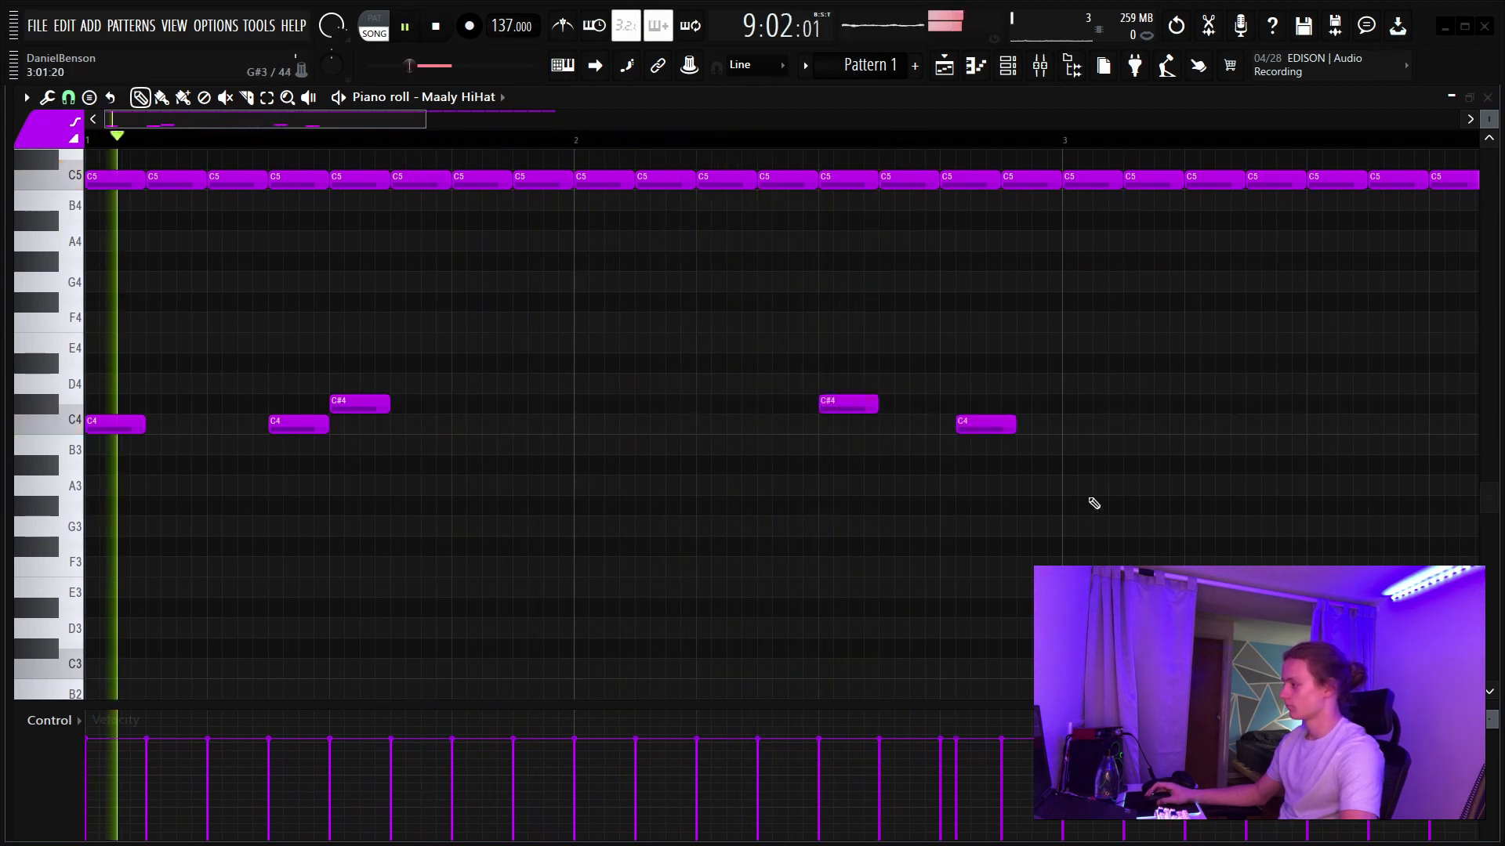
{"action": "left_click_drag", "start_coordinate": [986, 429], "coordinate": [971, 433]}
- Lower the velocity of the C4 and C#4 hi-hat notes and duplicate them into bars 3 and 4
{"action": "left_click_drag", "start_coordinate": [1070, 363], "coordinate": [100, 427]}
{"action": "scroll", "coordinate": [352, 414], "scroll_direction": "down", "scroll_amount": 5}
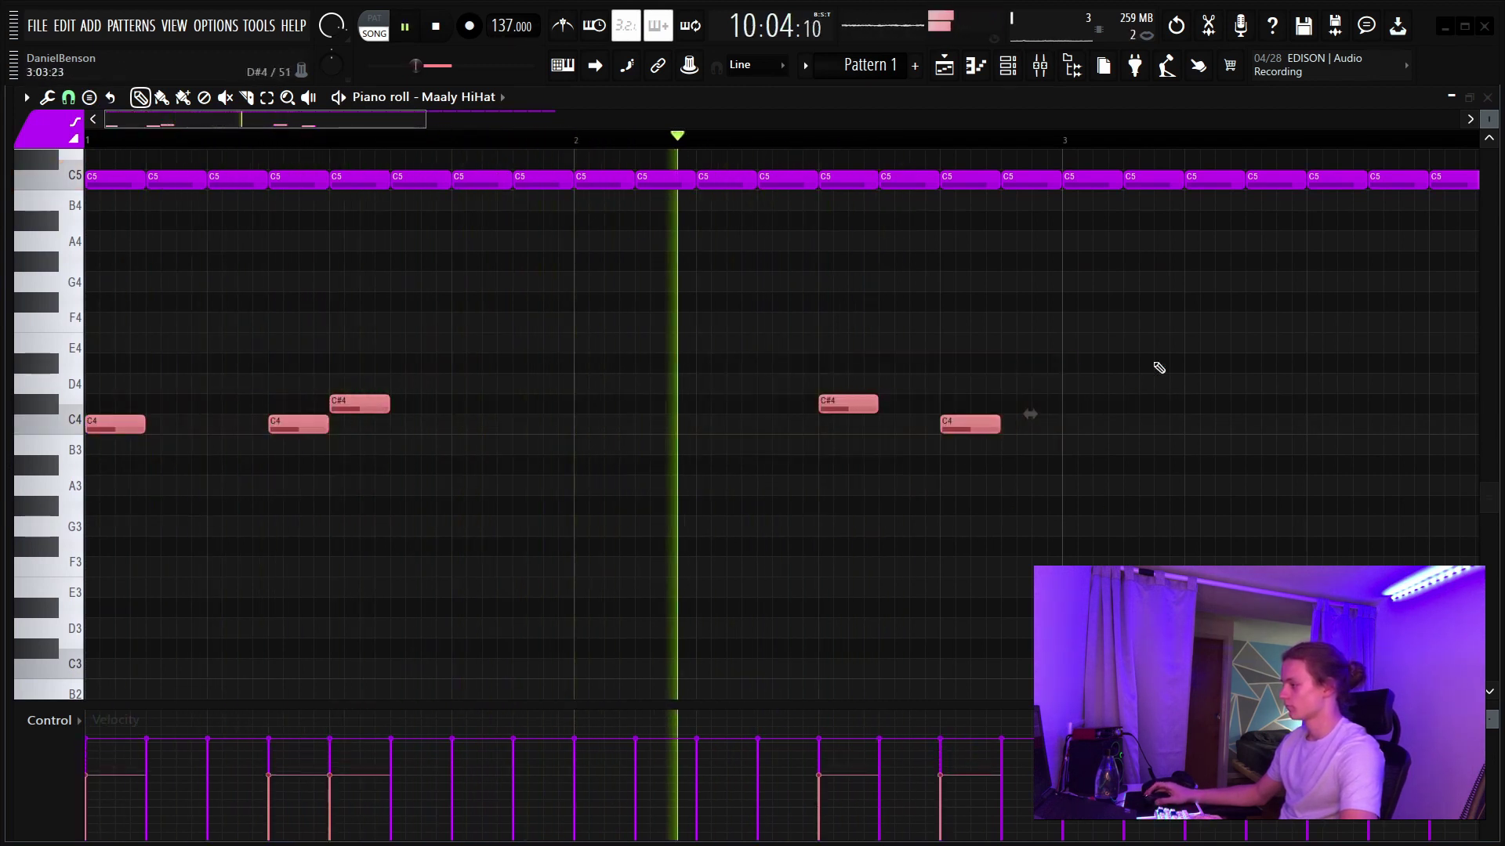
{"action": "key", "text": "ctrl+b"}
{"action": "left_click_drag", "start_coordinate": [452, 431], "coordinate": [497, 432]}
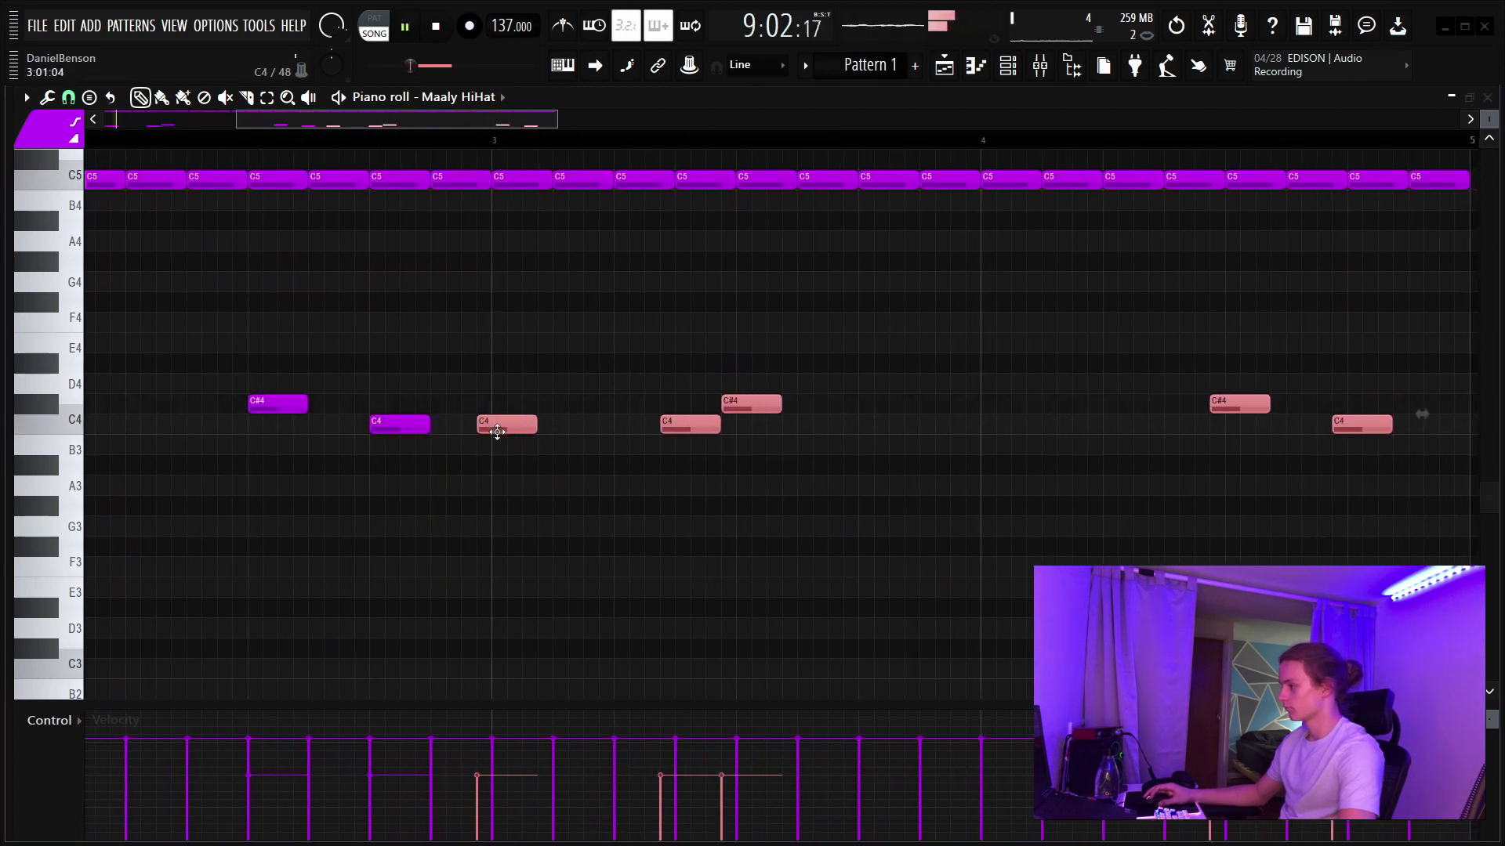
{"action": "left_click", "coordinate": [473, 363]}
{"action": "right_click", "coordinate": [471, 361]}
{"action": "scroll", "coordinate": [403, 128], "scroll_direction": "down", "scroll_amount": 6}
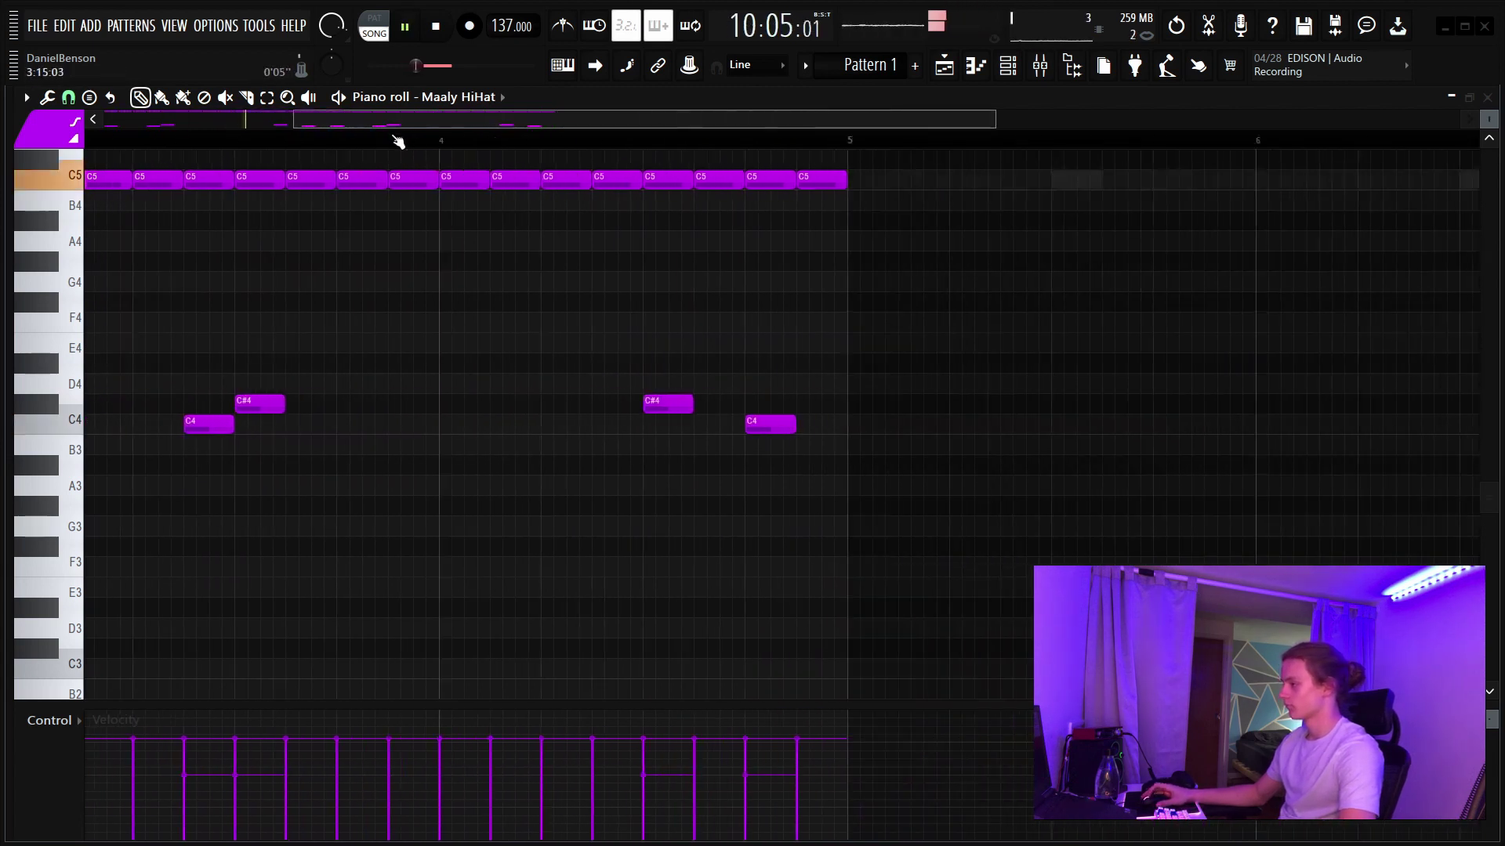
- Place a G#4 hi-hat note in the last quarter of bar 1, after the existing G#4 roll
{"action": "left_click", "coordinate": [434, 100]}
{"action": "left_click", "coordinate": [355, 119]}
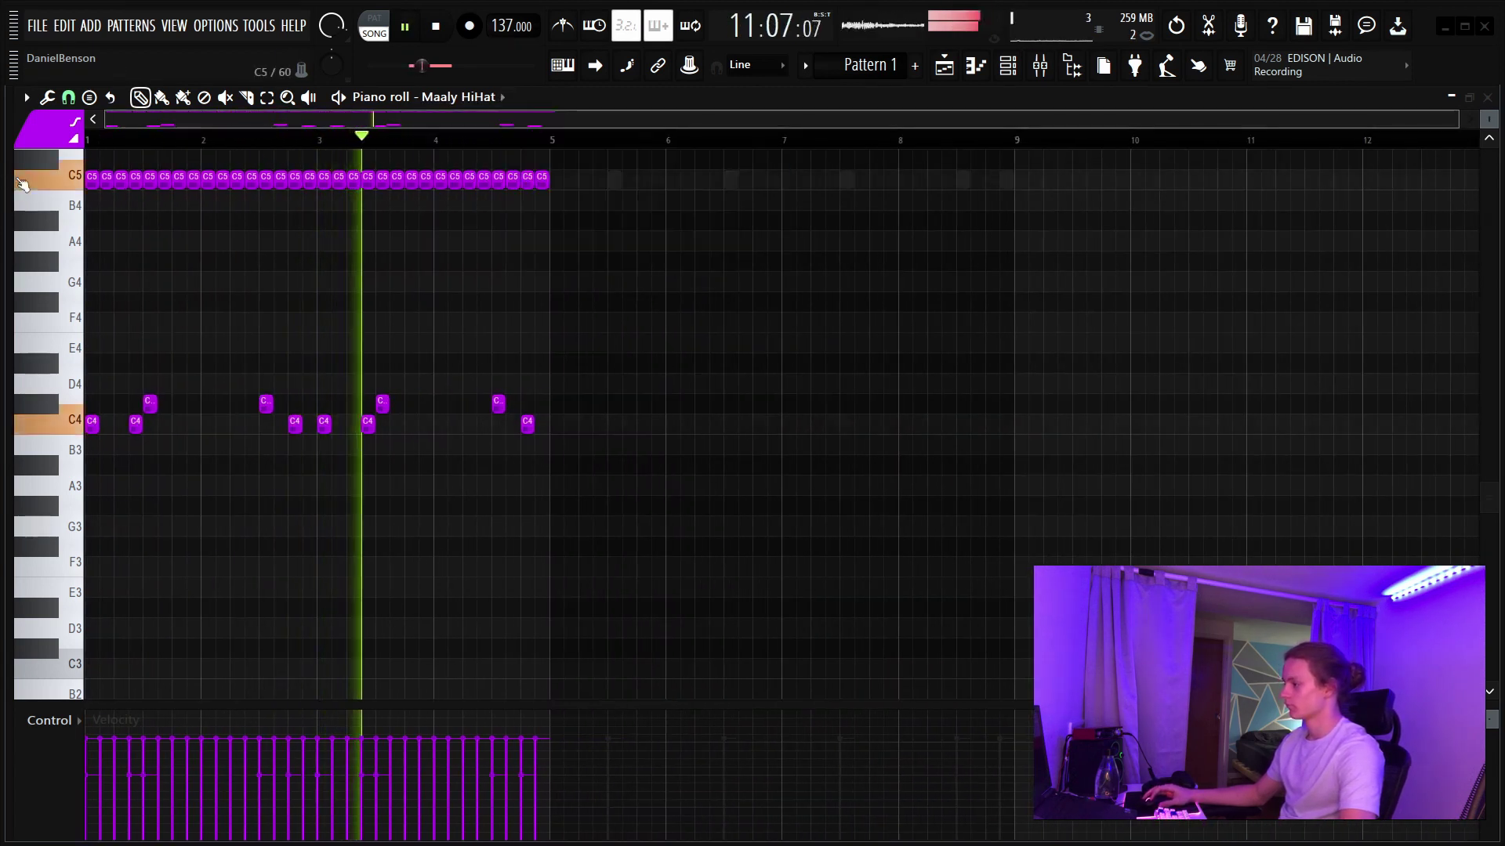
{"action": "scroll", "coordinate": [188, 130], "scroll_direction": "up", "scroll_amount": 4}
{"action": "scroll", "coordinate": [439, 420], "scroll_direction": "up", "scroll_amount": 5}
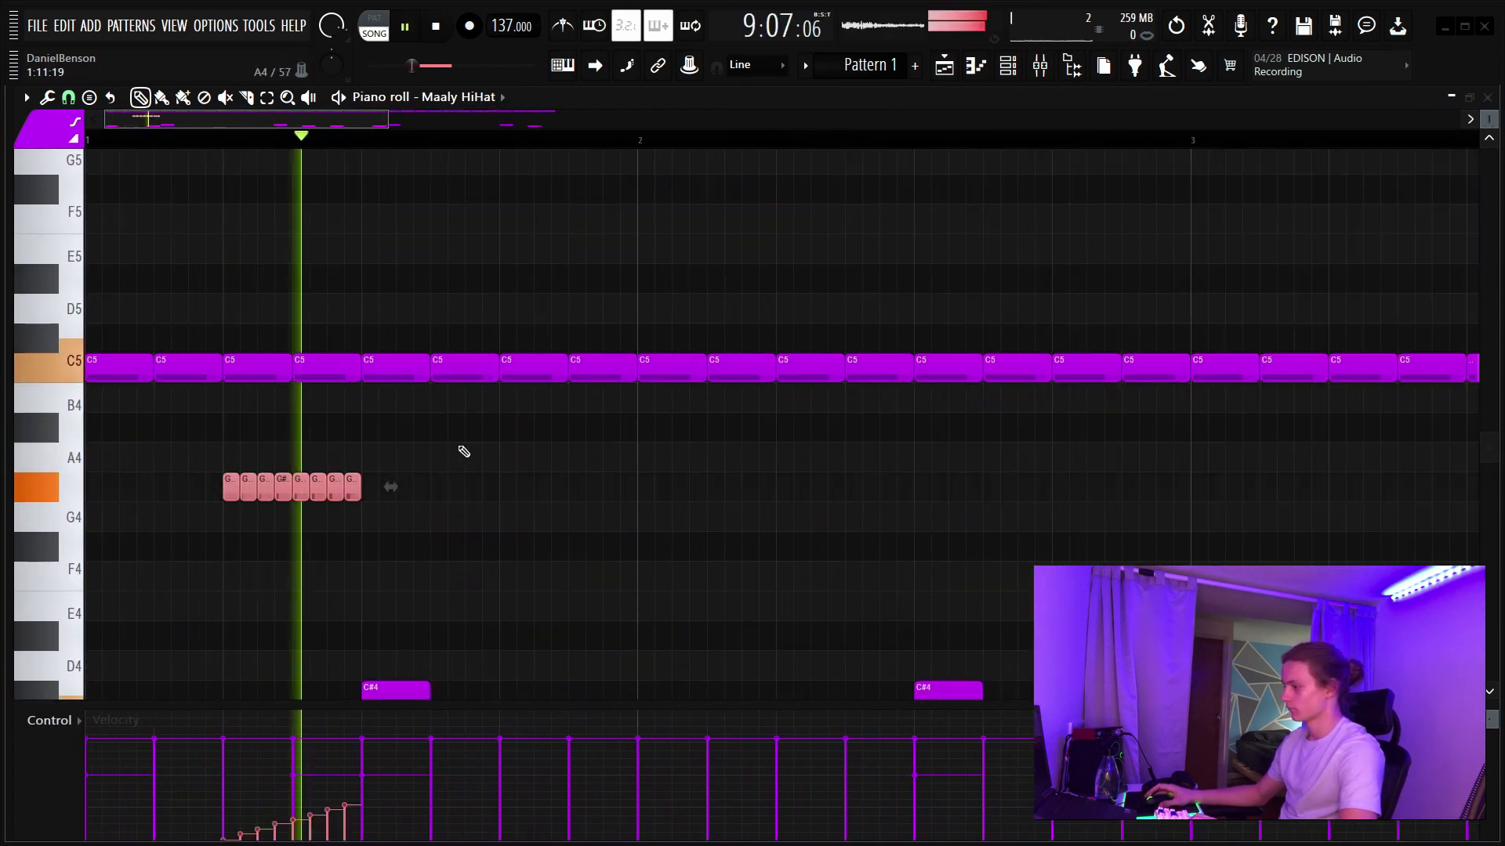
{"action": "key", "text": "space"}
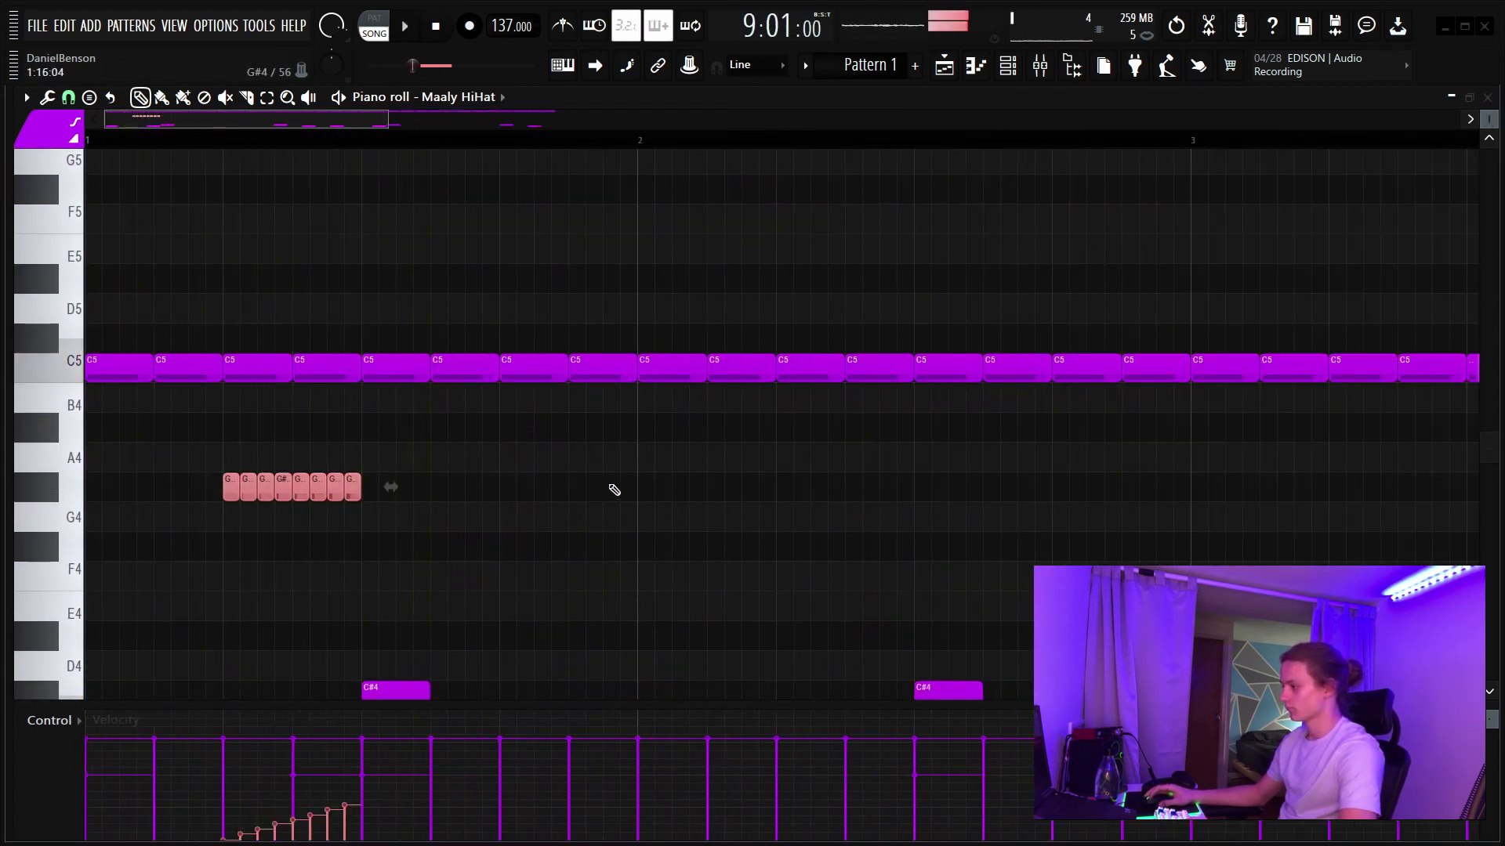
{"action": "left_click", "coordinate": [504, 487]}
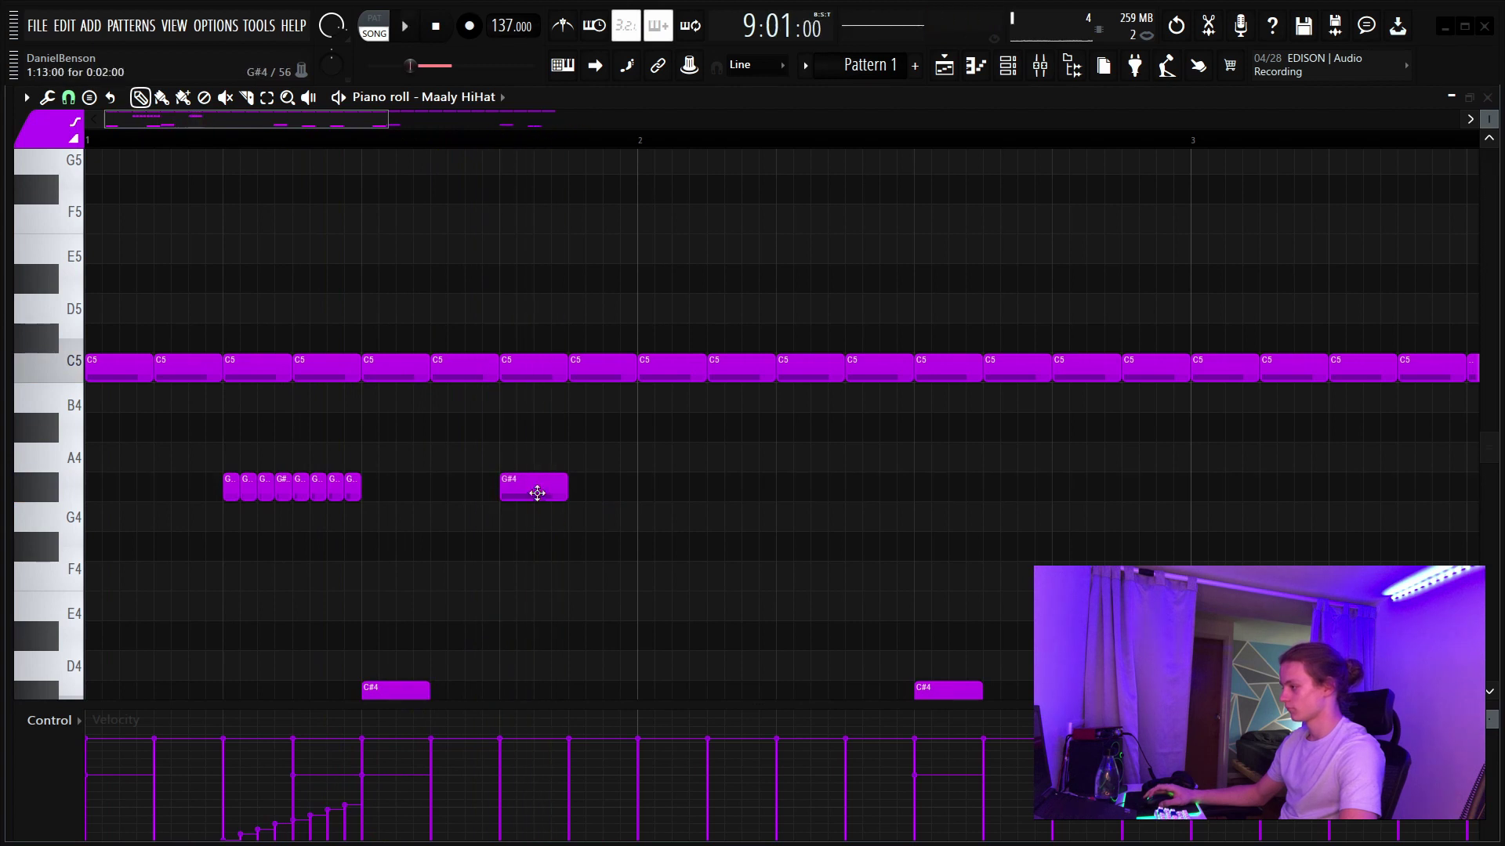
{"action": "left_click", "coordinate": [576, 547]}
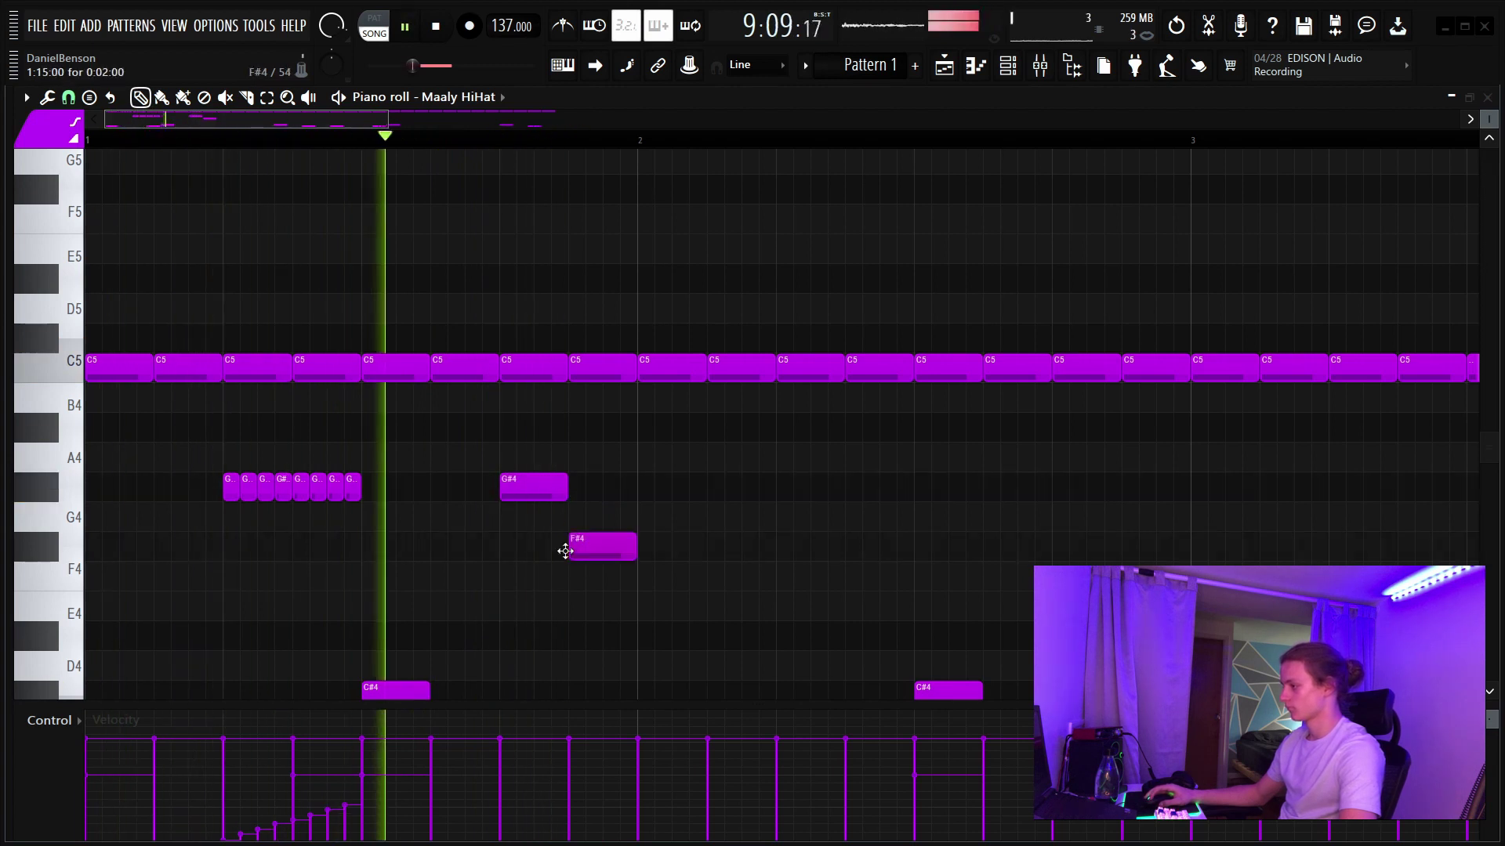
{"action": "right_click", "coordinate": [618, 544]}
{"action": "left_click_drag", "start_coordinate": [566, 488], "coordinate": [562, 524]}
{"action": "left_click", "coordinate": [537, 494]}
{"action": "right_click", "coordinate": [543, 494]}
- Chop the single G#4 note into very short hits, keep only the first five, and make their velocities fall
{"action": "key", "text": "alt+u"}
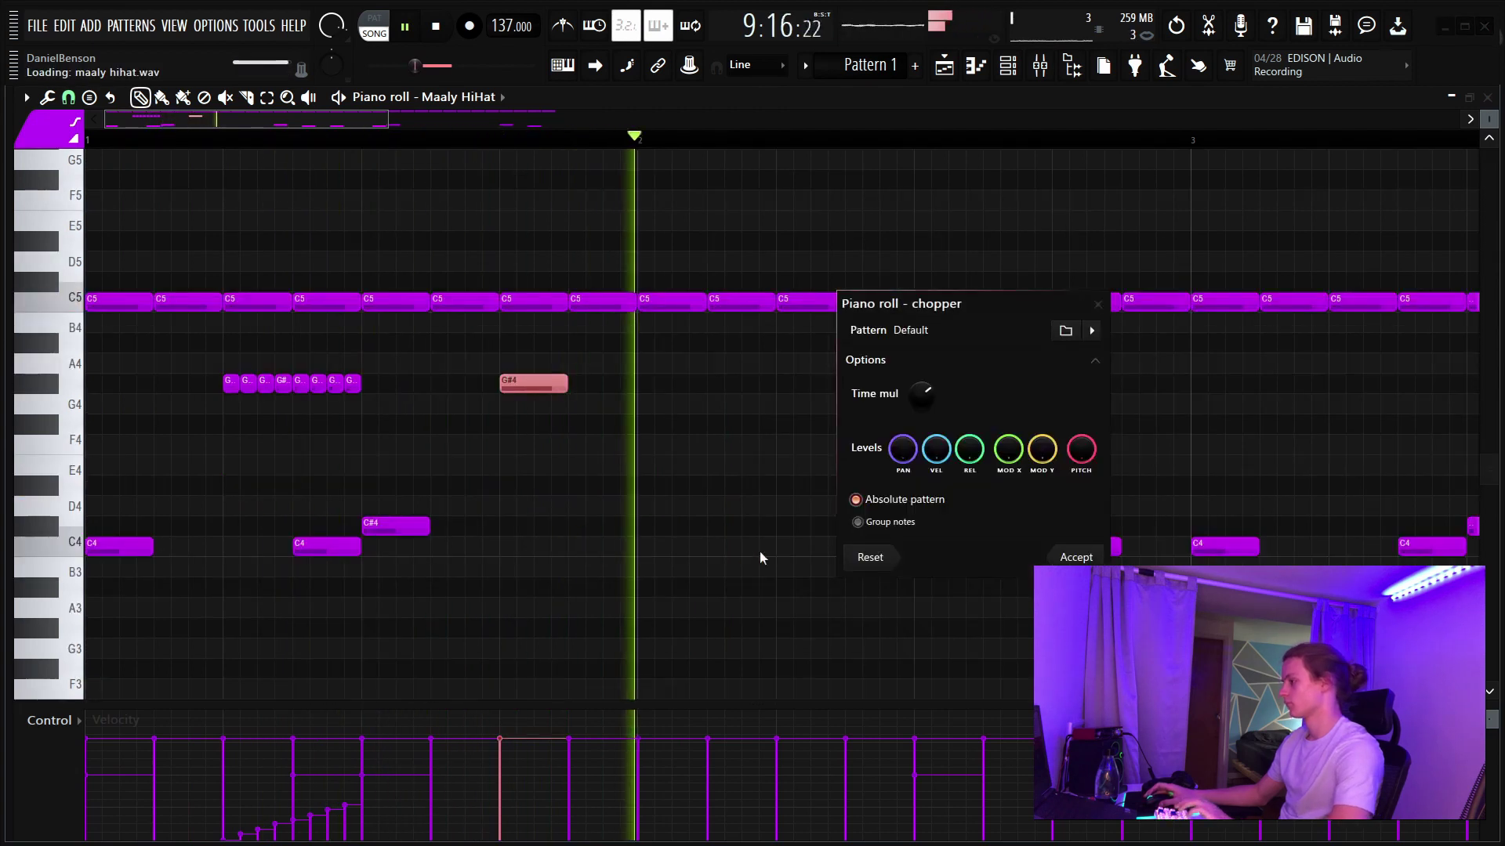
{"action": "mouse_move", "coordinate": [923, 394]}
{"action": "left_mouse_down"}
{"action": "mouse_move", "coordinate": [925, 439]}
{"action": "mouse_move", "coordinate": [923, 406]}
{"action": "left_mouse_up"}
{"action": "left_click", "coordinate": [1088, 560]}
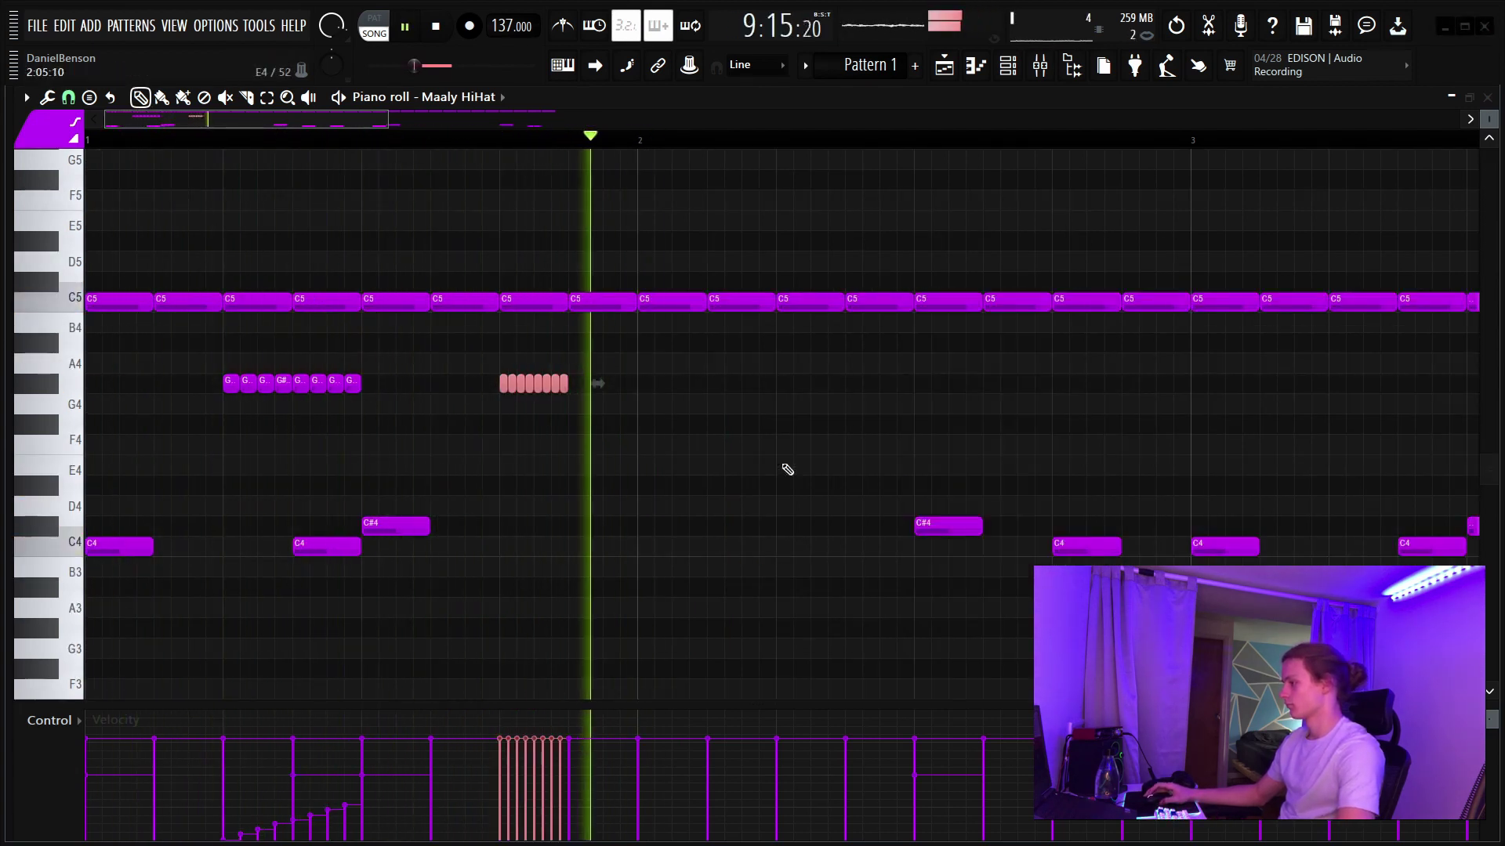
{"action": "right_click", "coordinate": [562, 384]}
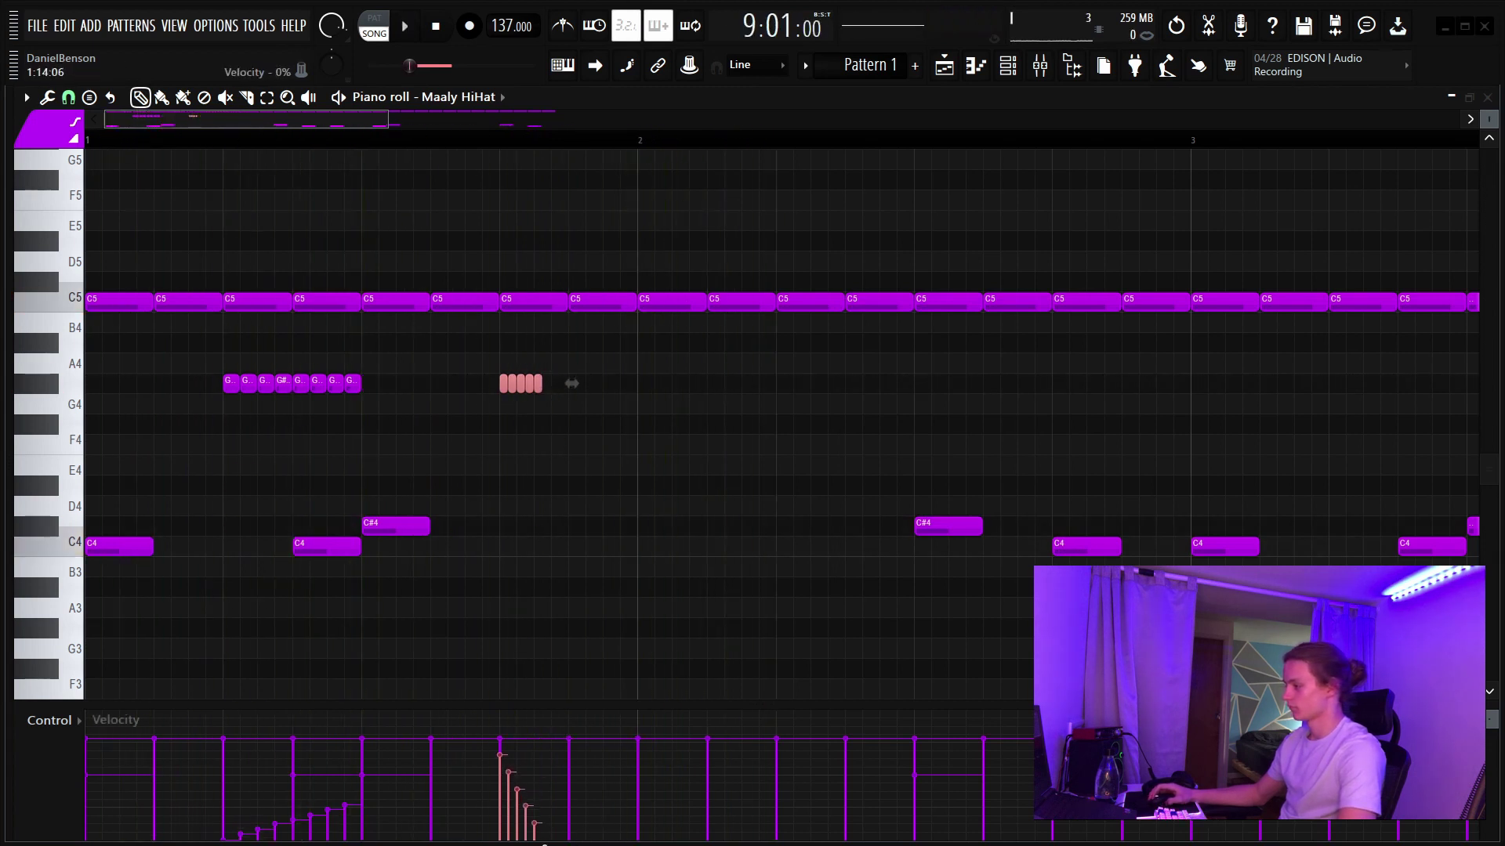
{"action": "left_click", "coordinate": [603, 550], "text": "ctrl"}
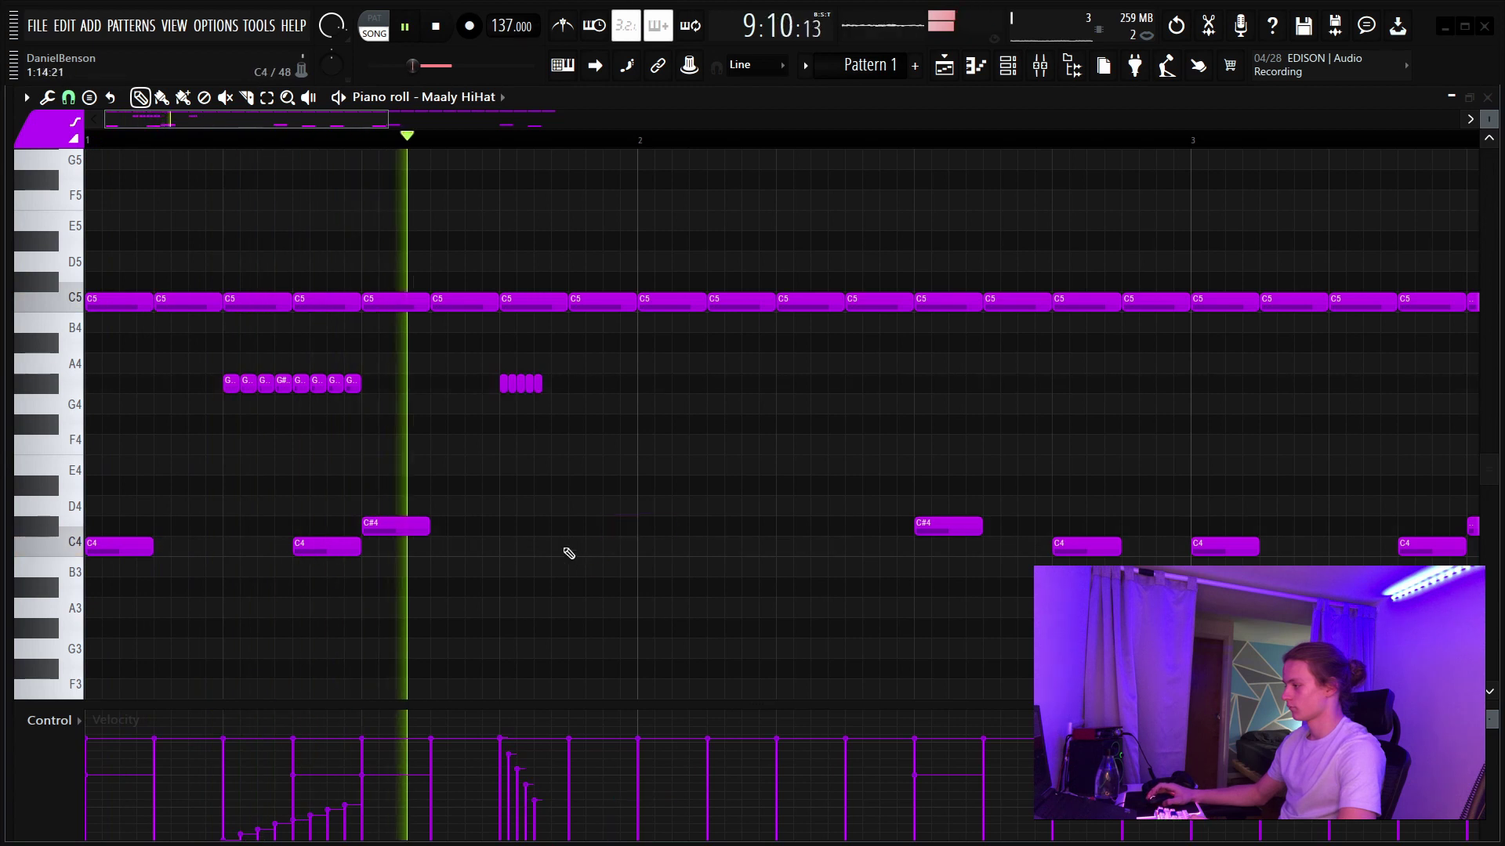
- Add a D#4 hi-hat note in the last eighth of bar 1 and check it in playback
{"action": "left_click", "coordinate": [569, 487]}
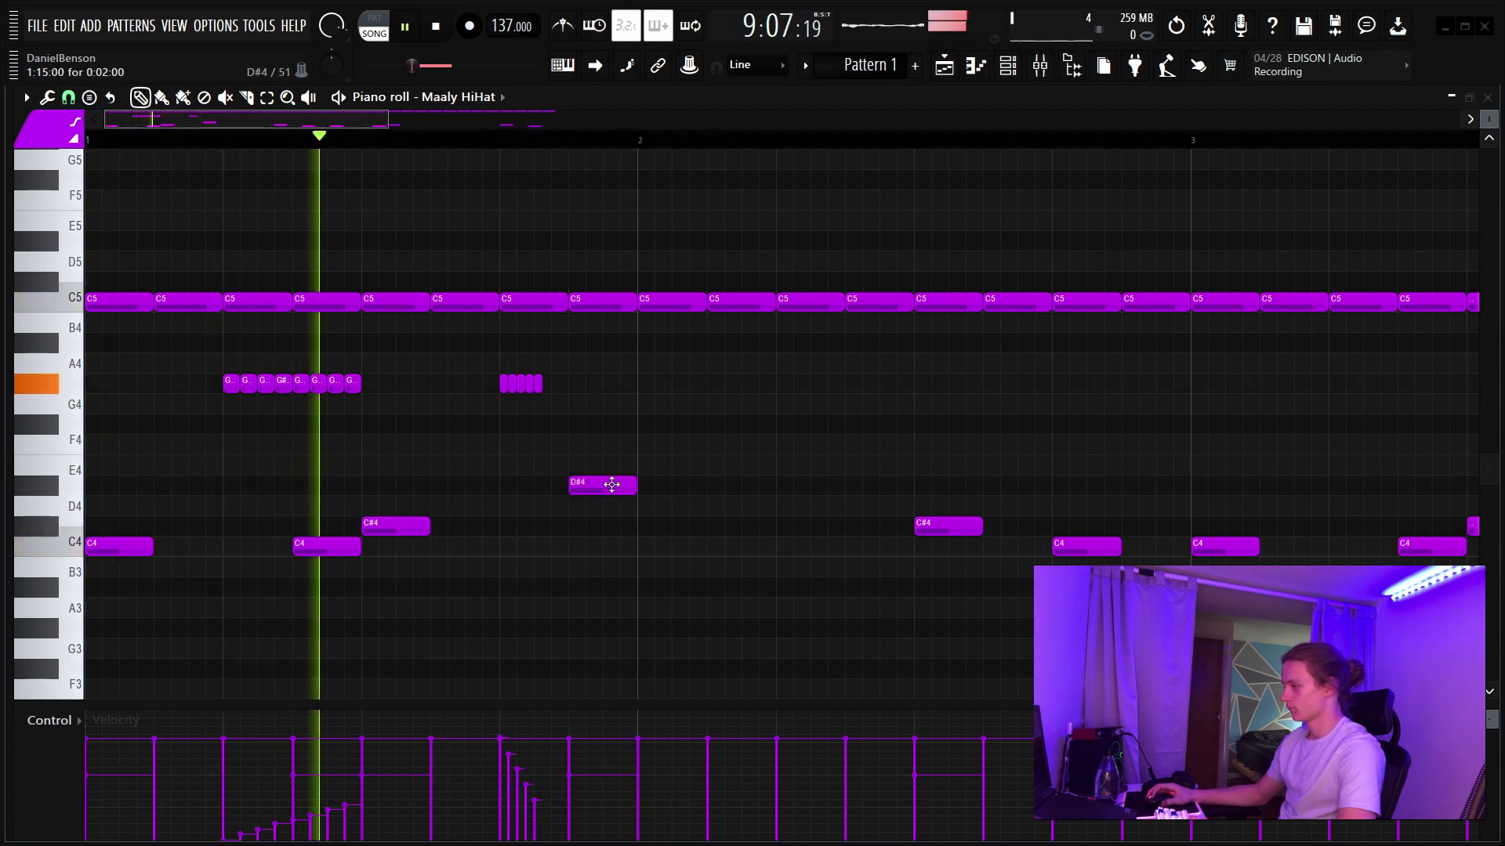
{"action": "left_click", "coordinate": [669, 427]}
{"action": "right_click", "coordinate": [669, 431]}
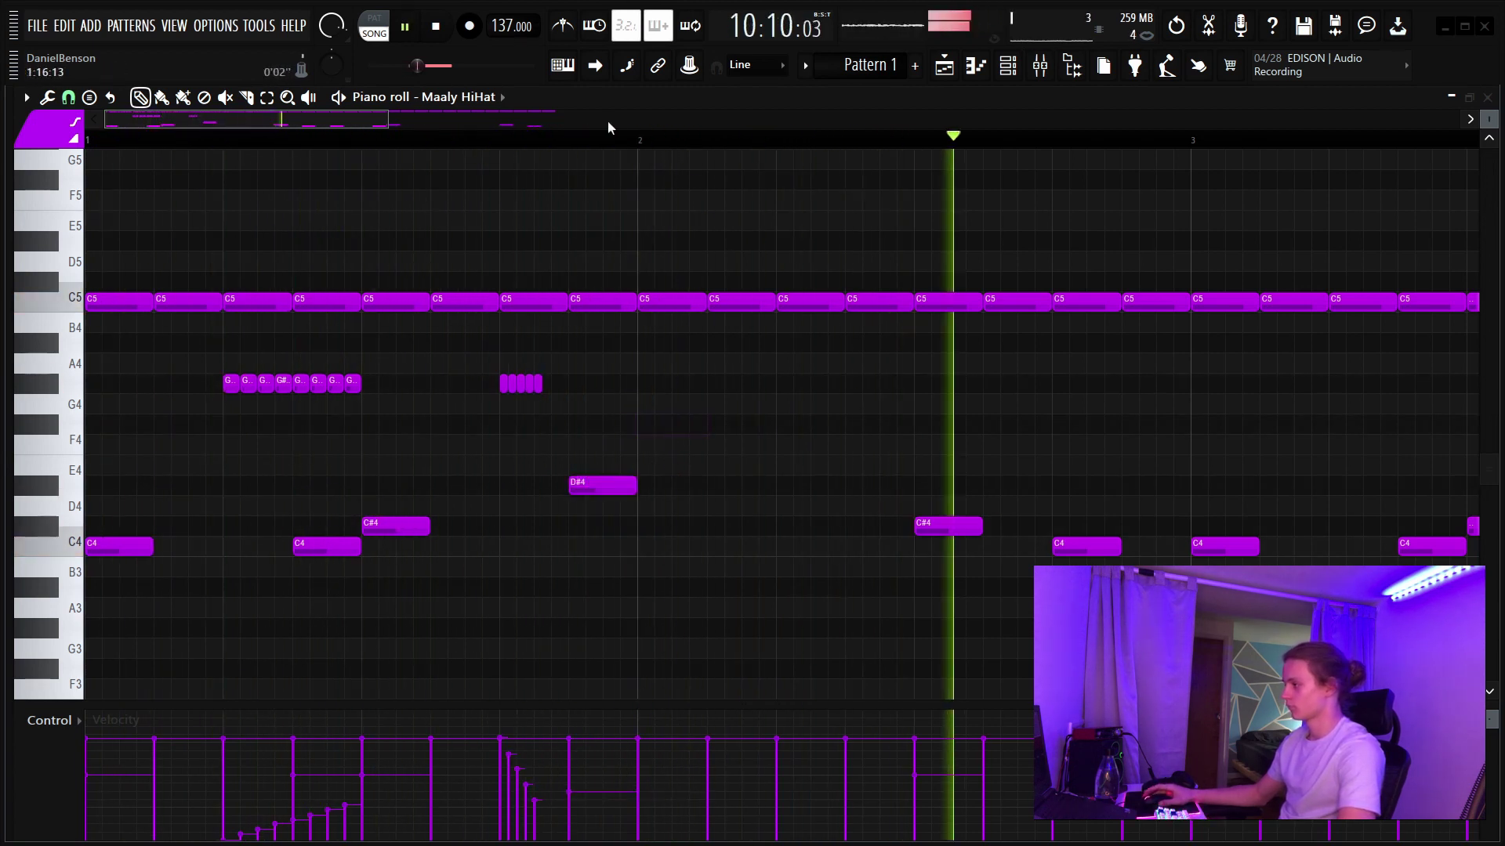
{"action": "key", "text": "space"}
{"action": "key", "text": "space"}
- Shape the velocities of the four short C5 hits in bar 2 into a descending ramp and select the D#5 roll
{"action": "scroll", "coordinate": [592, 143], "scroll_direction": "down", "scroll_amount": 3}
{"action": "scroll", "coordinate": [541, 145], "scroll_direction": "up", "scroll_amount": 5}
{"action": "left_click_drag", "start_coordinate": [308, 123], "coordinate": [302, 125]}
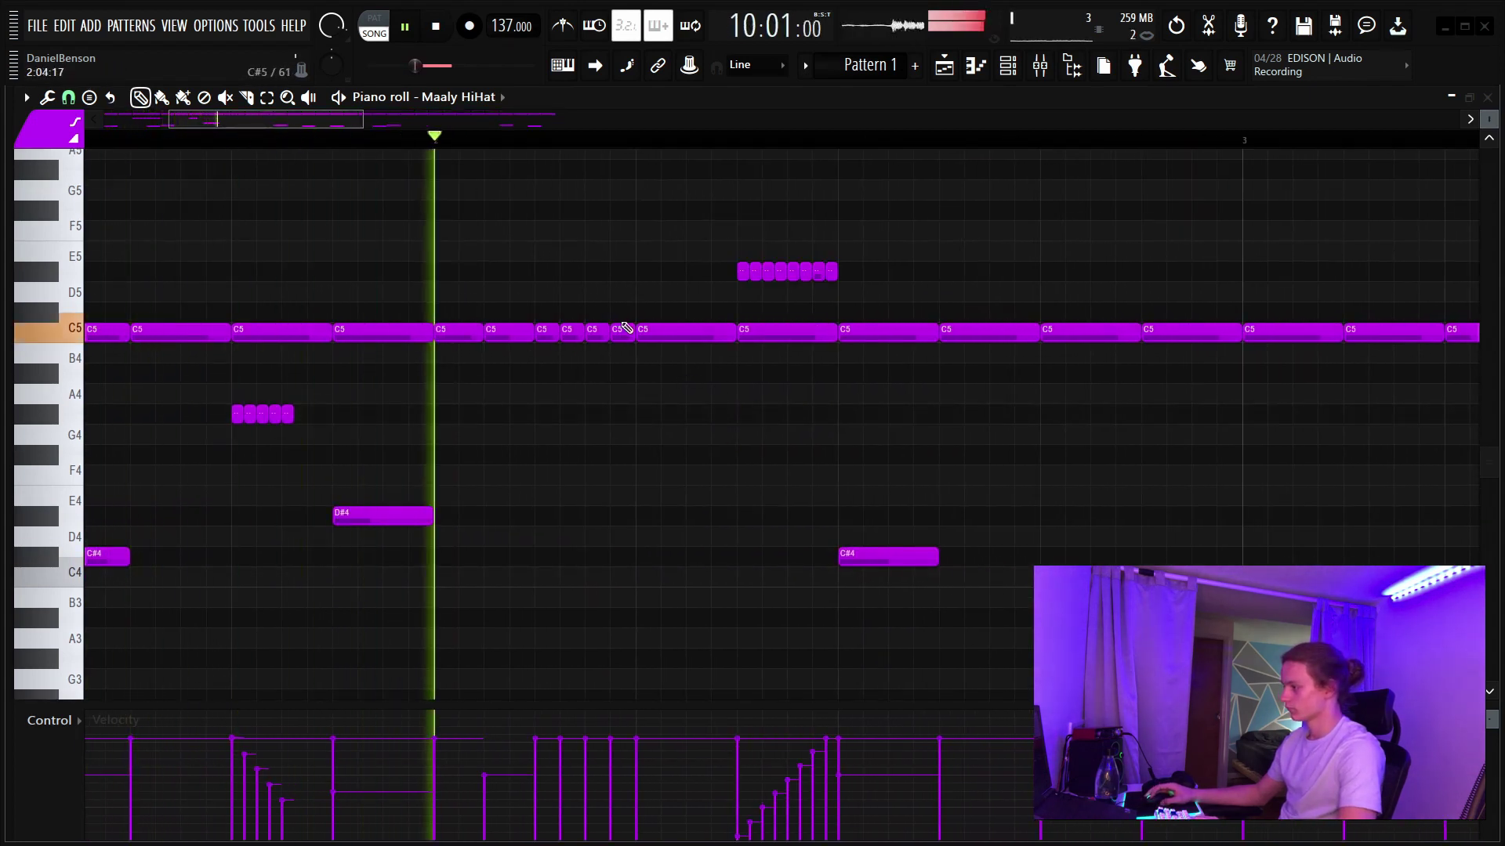
{"action": "left_click_drag", "start_coordinate": [628, 329], "coordinate": [555, 355]}
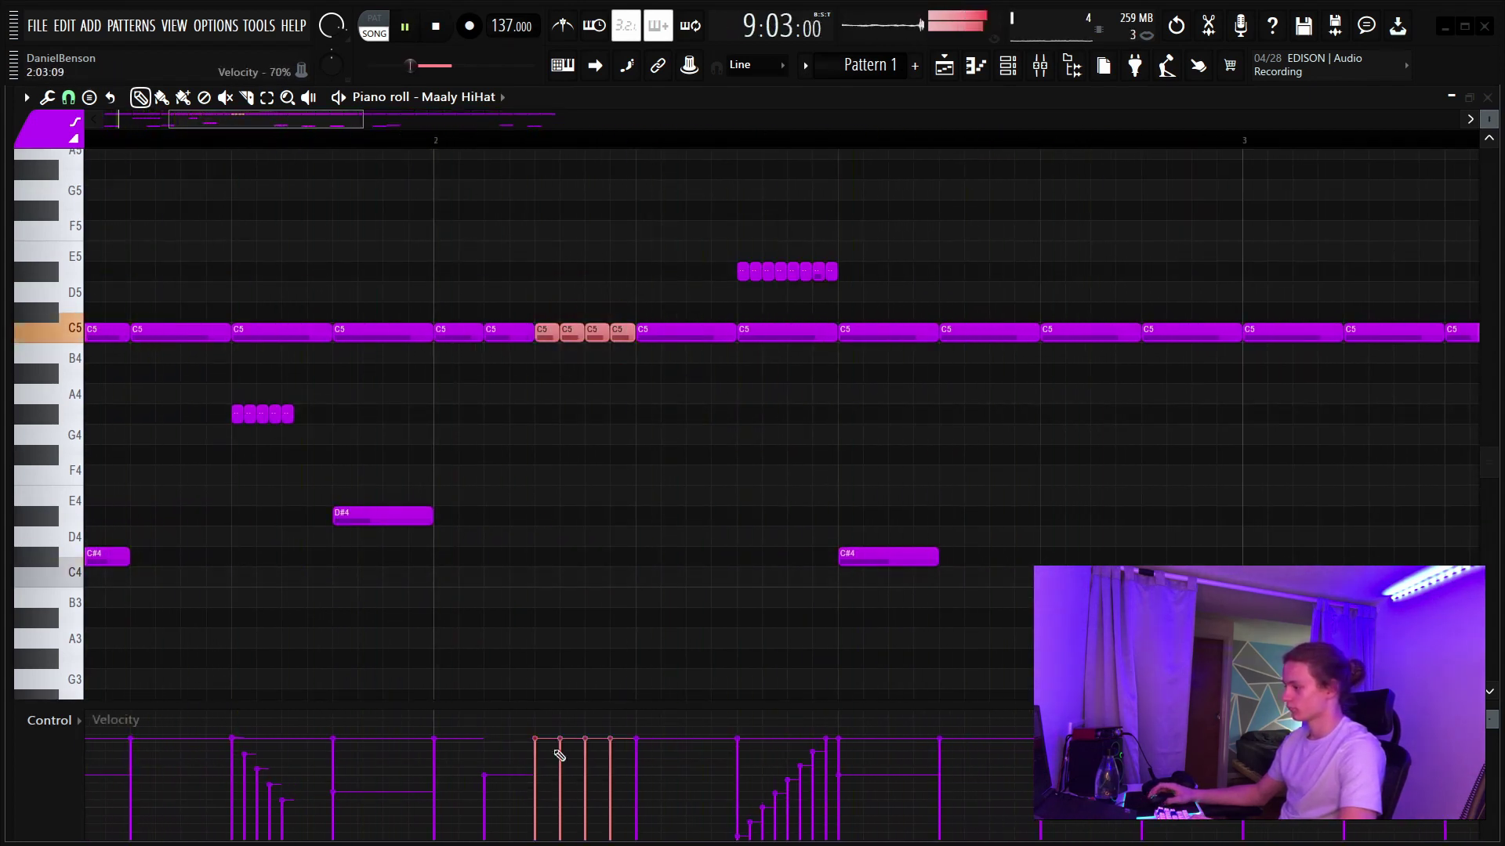
{"action": "left_click_drag", "start_coordinate": [670, 828], "coordinate": [627, 840]}
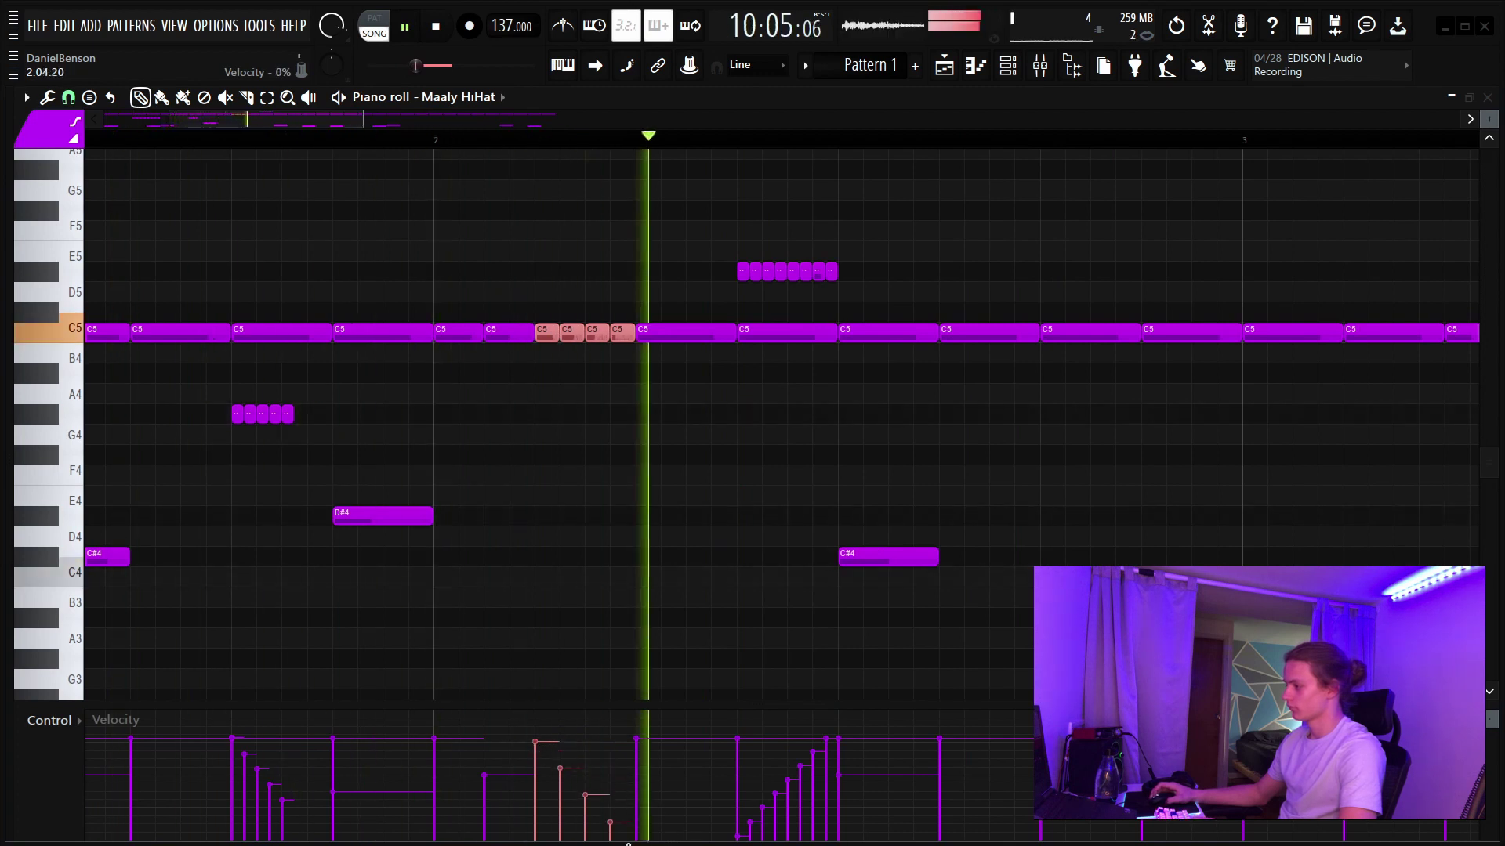
{"action": "left_click_drag", "start_coordinate": [865, 275], "coordinate": [648, 265]}
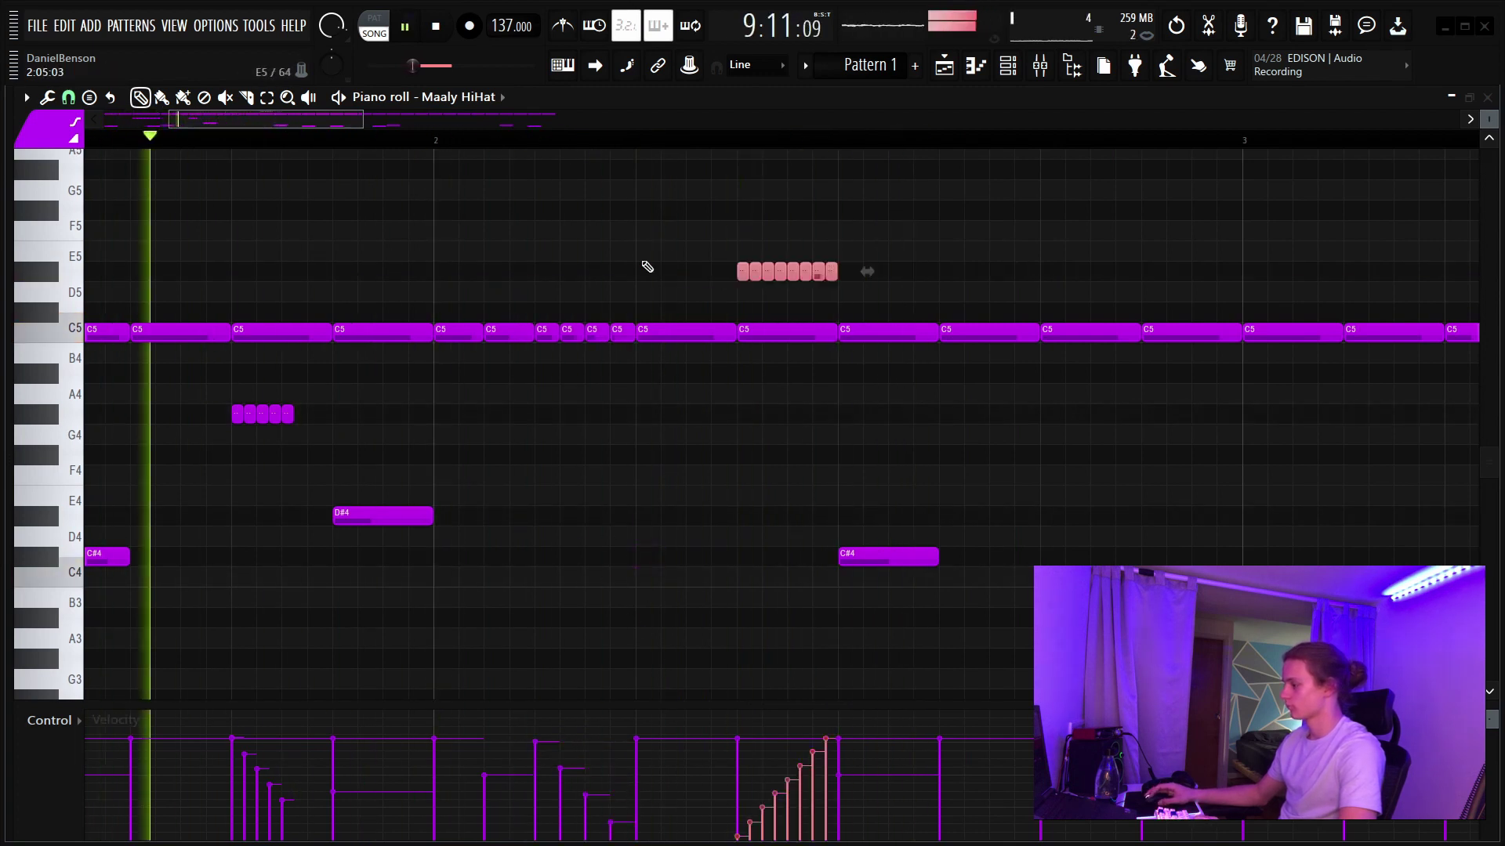
- Delete all hi-hat notes in bars 3 and 4 and select everything that remains
{"action": "scroll", "coordinate": [725, 271], "scroll_direction": "down", "scroll_amount": 6}
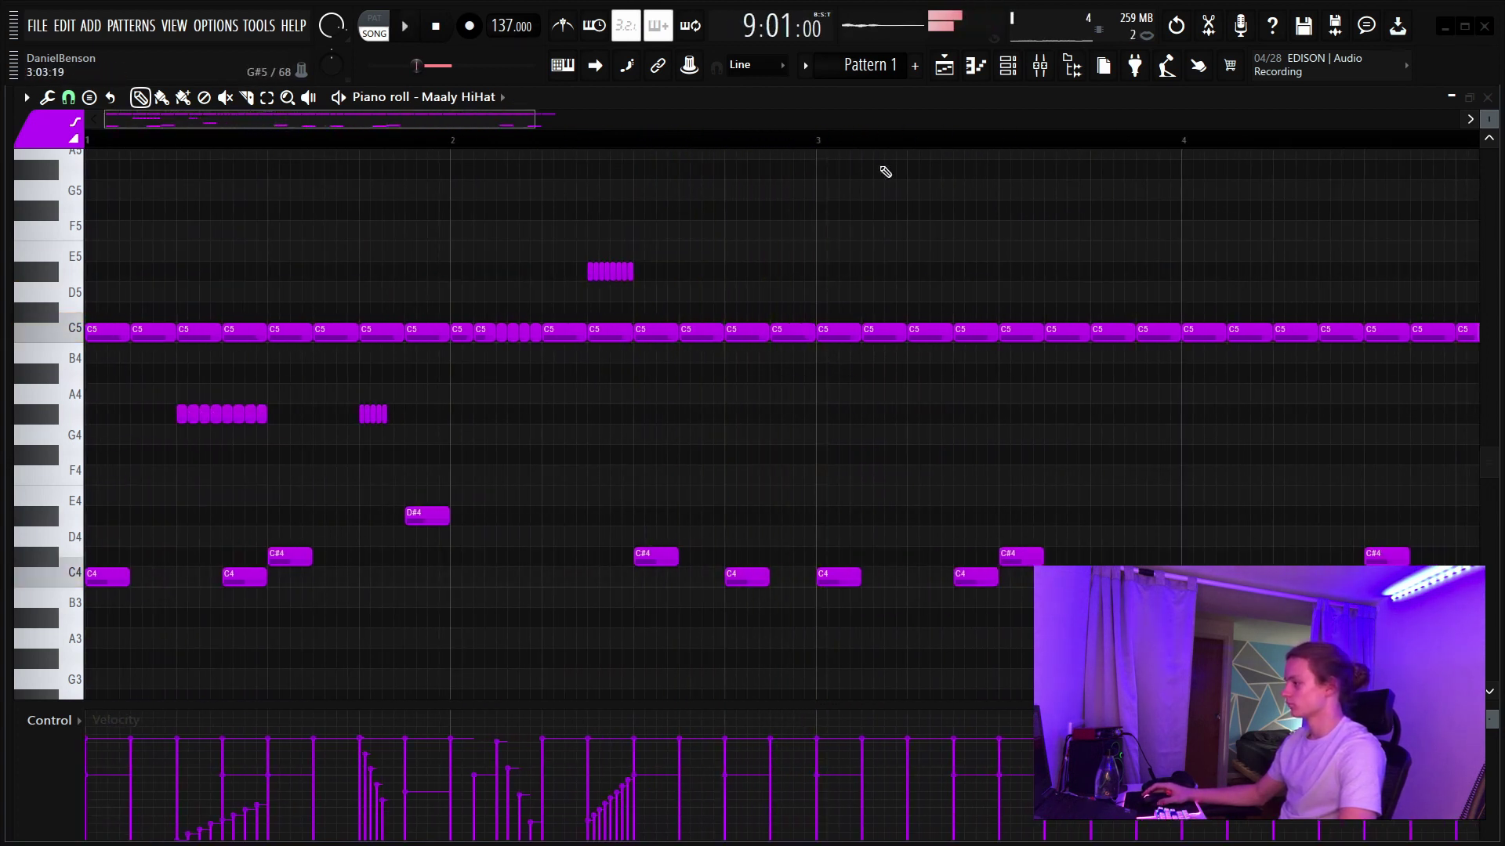
{"action": "scroll", "coordinate": [840, 152], "scroll_direction": "down", "scroll_amount": 4}
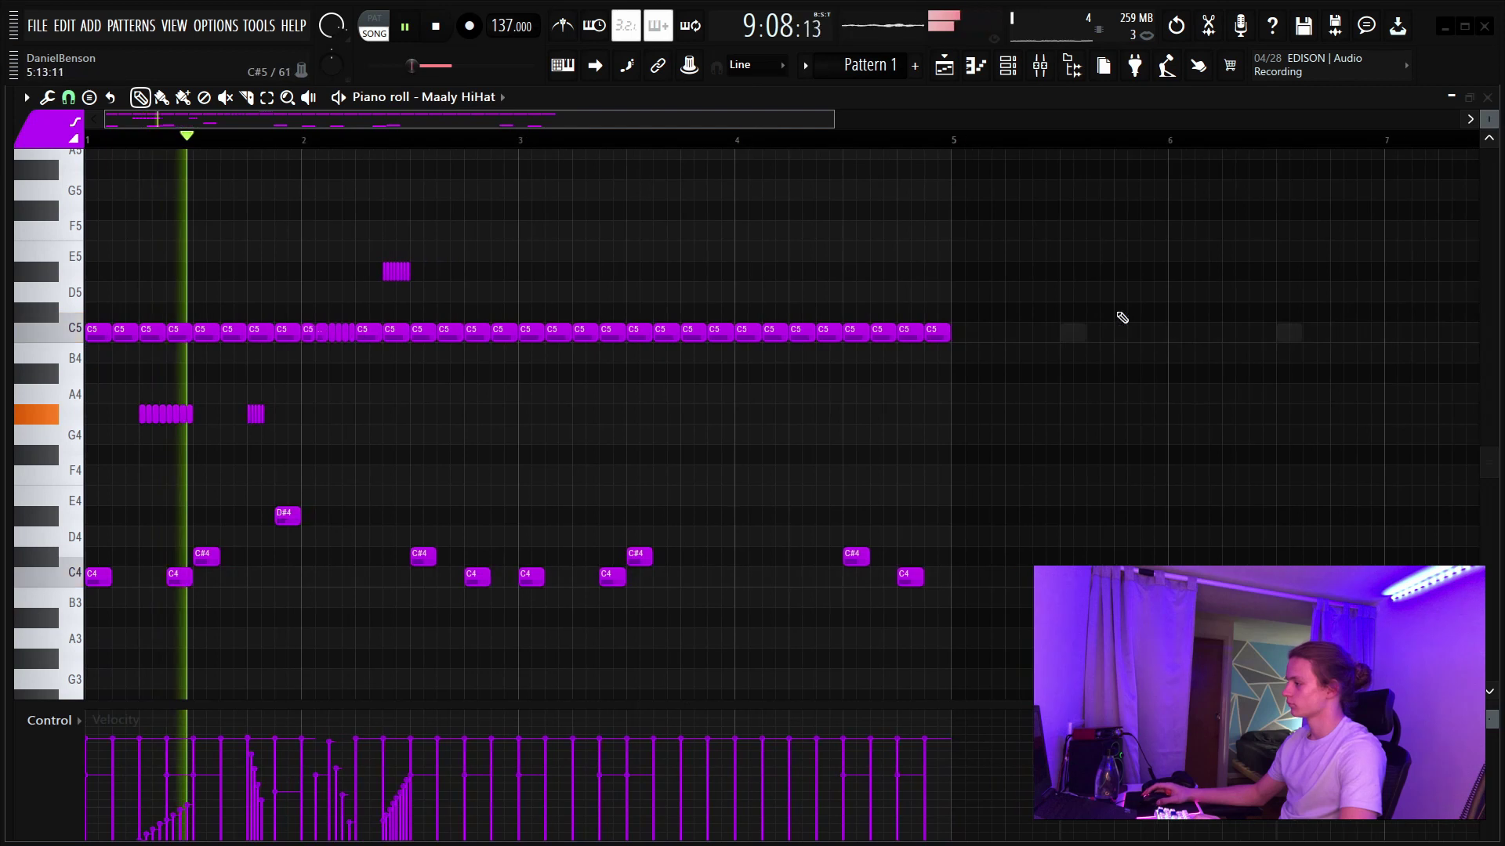
{"action": "left_click_drag", "start_coordinate": [1111, 305], "coordinate": [530, 638]}
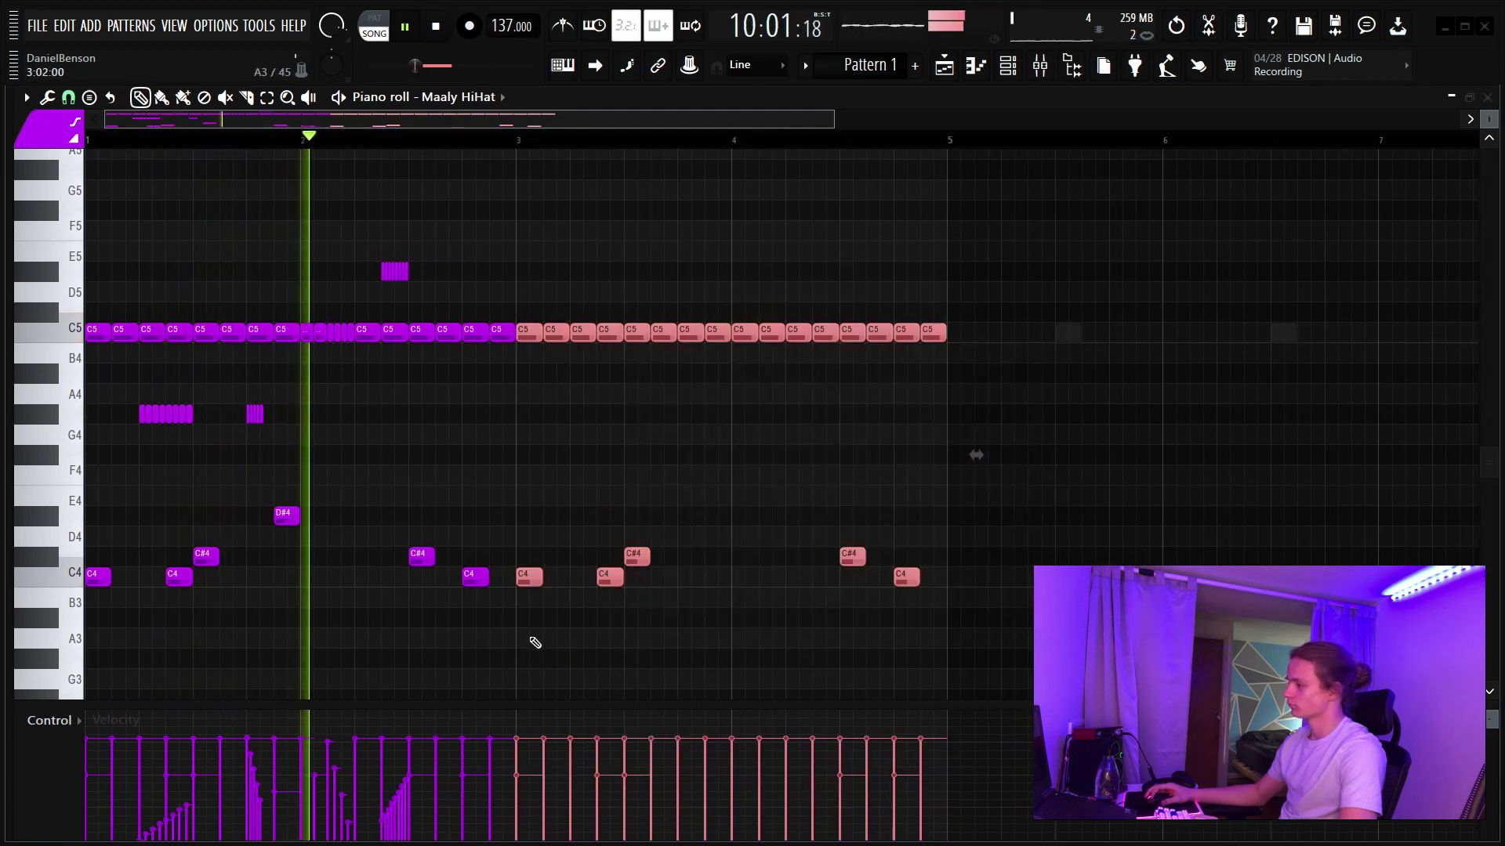
{"action": "key", "text": "Delete"}
{"action": "key", "text": "ctrl+a"}
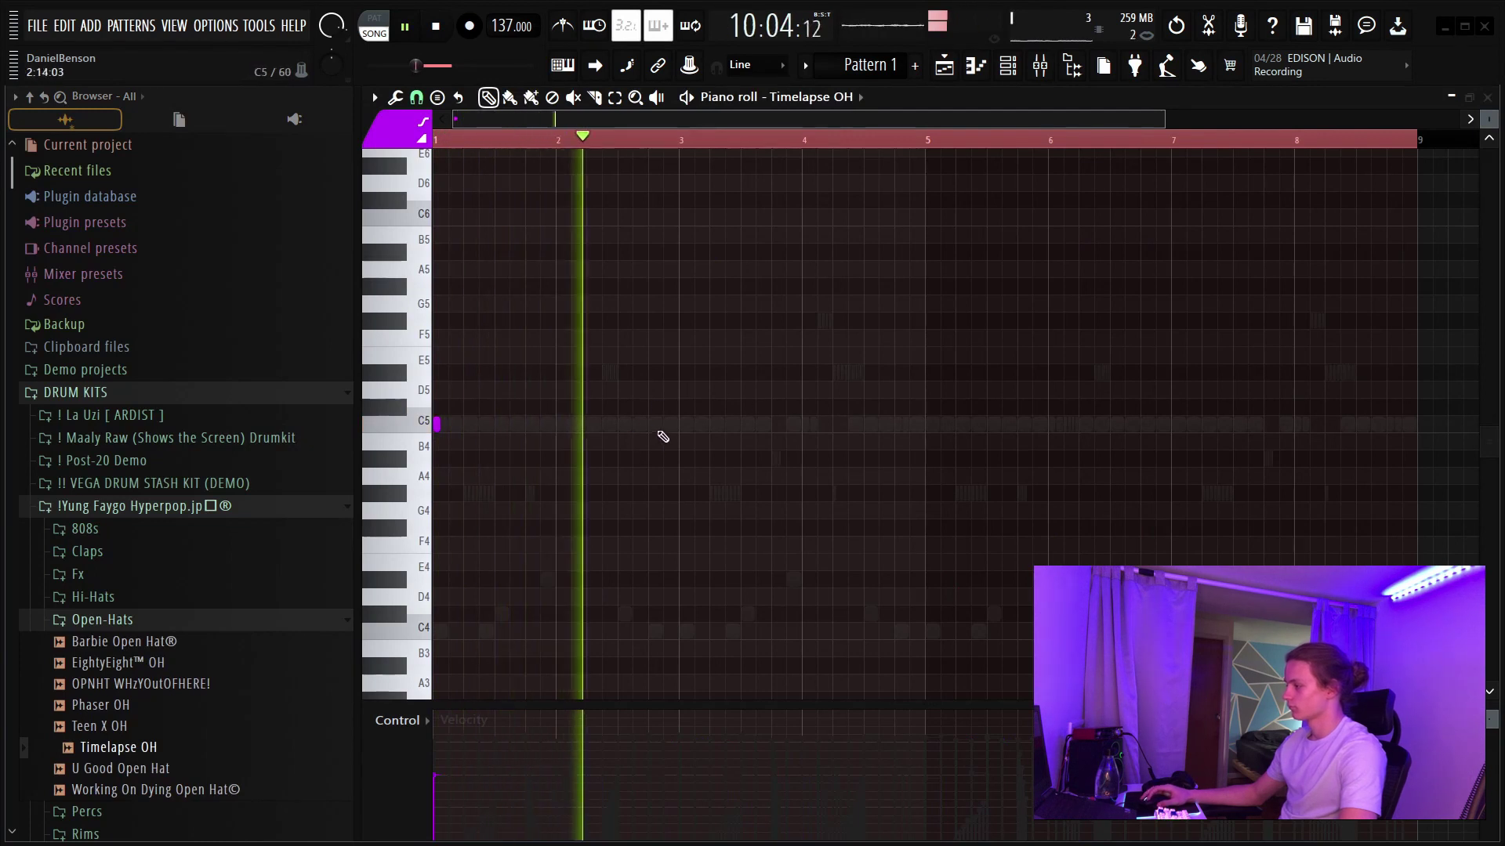
- Add C5 notes to the Timelapse OH pattern at the start of bar 3 and in the last quarter of bar 4
{"action": "left_click", "coordinate": [681, 424]}
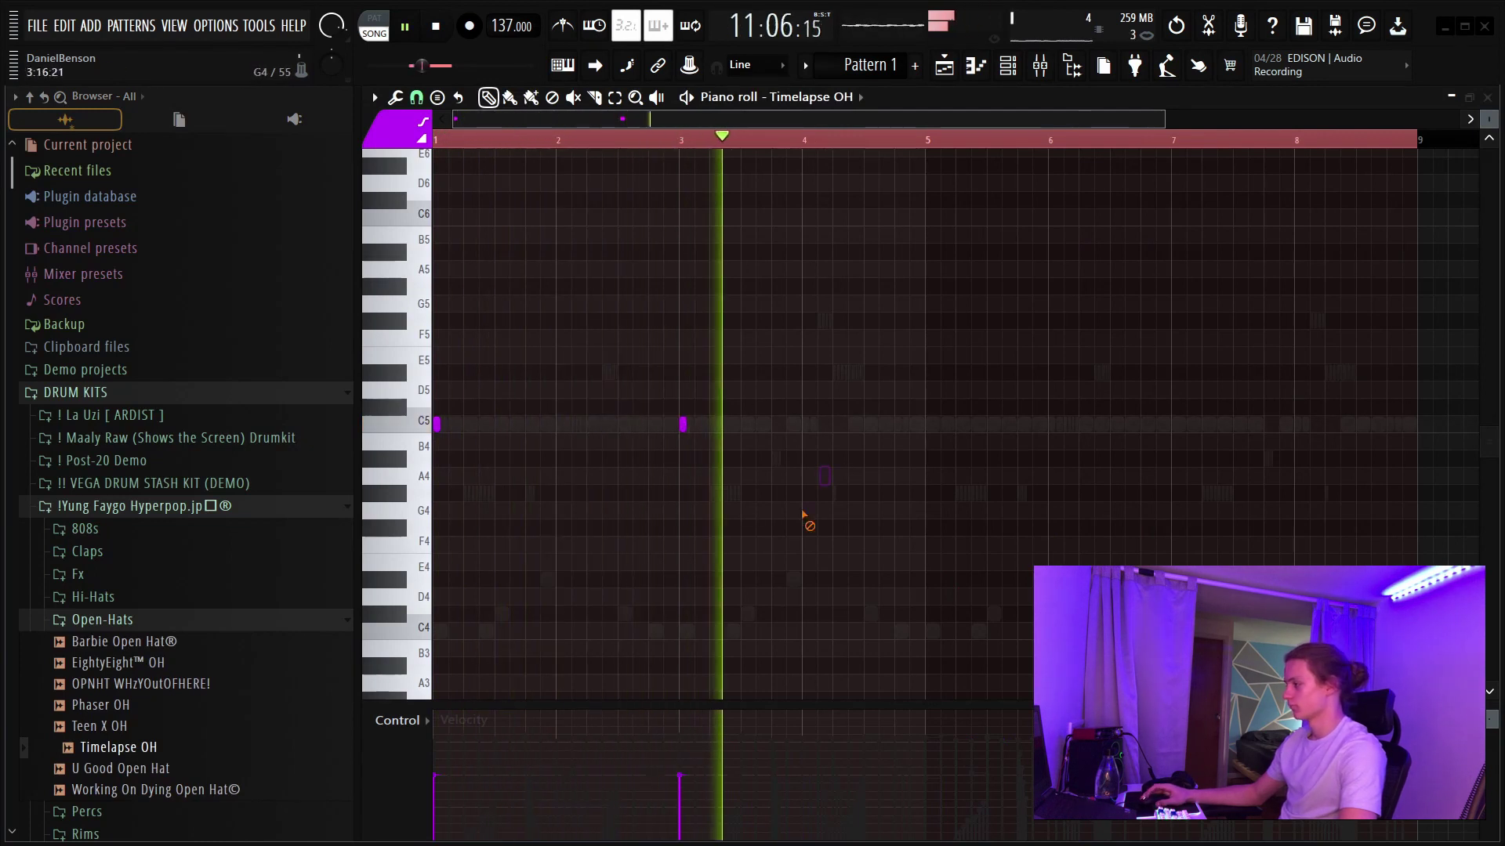
{"action": "scroll", "coordinate": [930, 138], "scroll_direction": "up", "scroll_amount": 5}
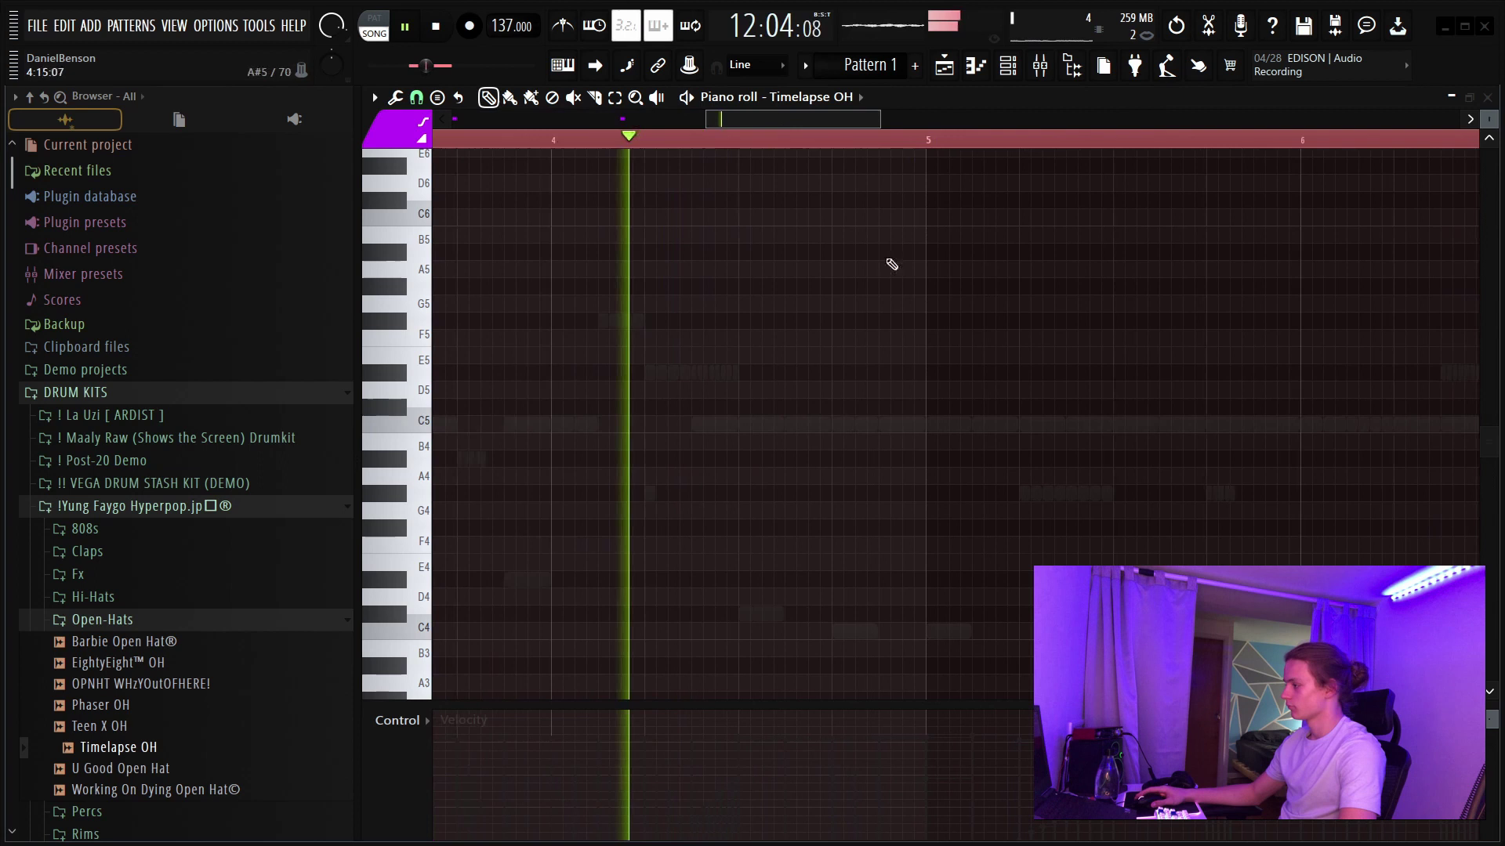
{"action": "left_click", "coordinate": [802, 424]}
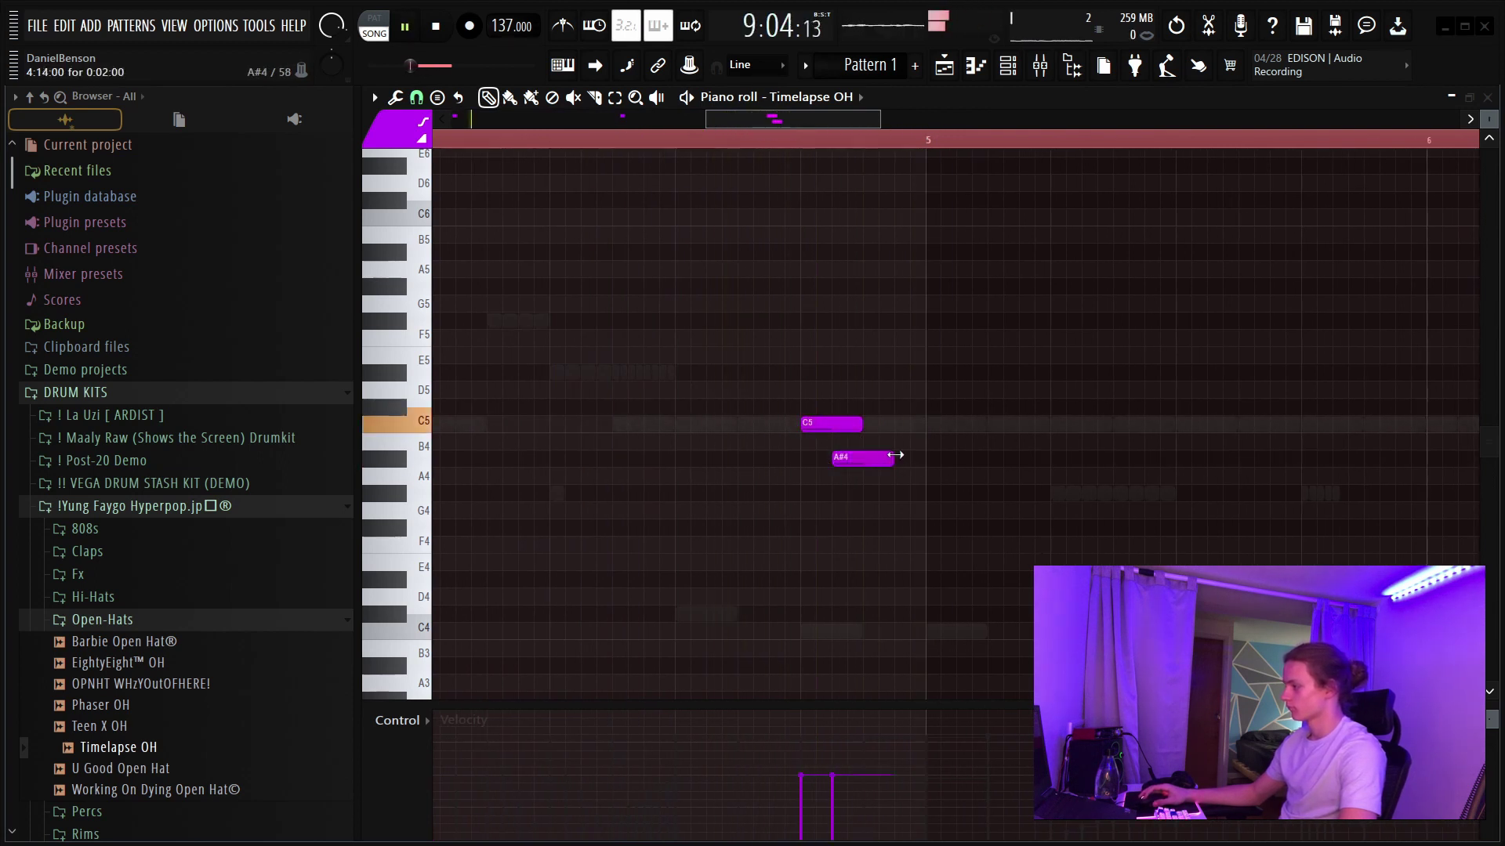
- Turn the A#4 open-hat note in bar 4 into a slide note that ends together with the C5 note above it
{"action": "double_click", "coordinate": [852, 461]}
{"action": "left_click", "coordinate": [850, 543]}
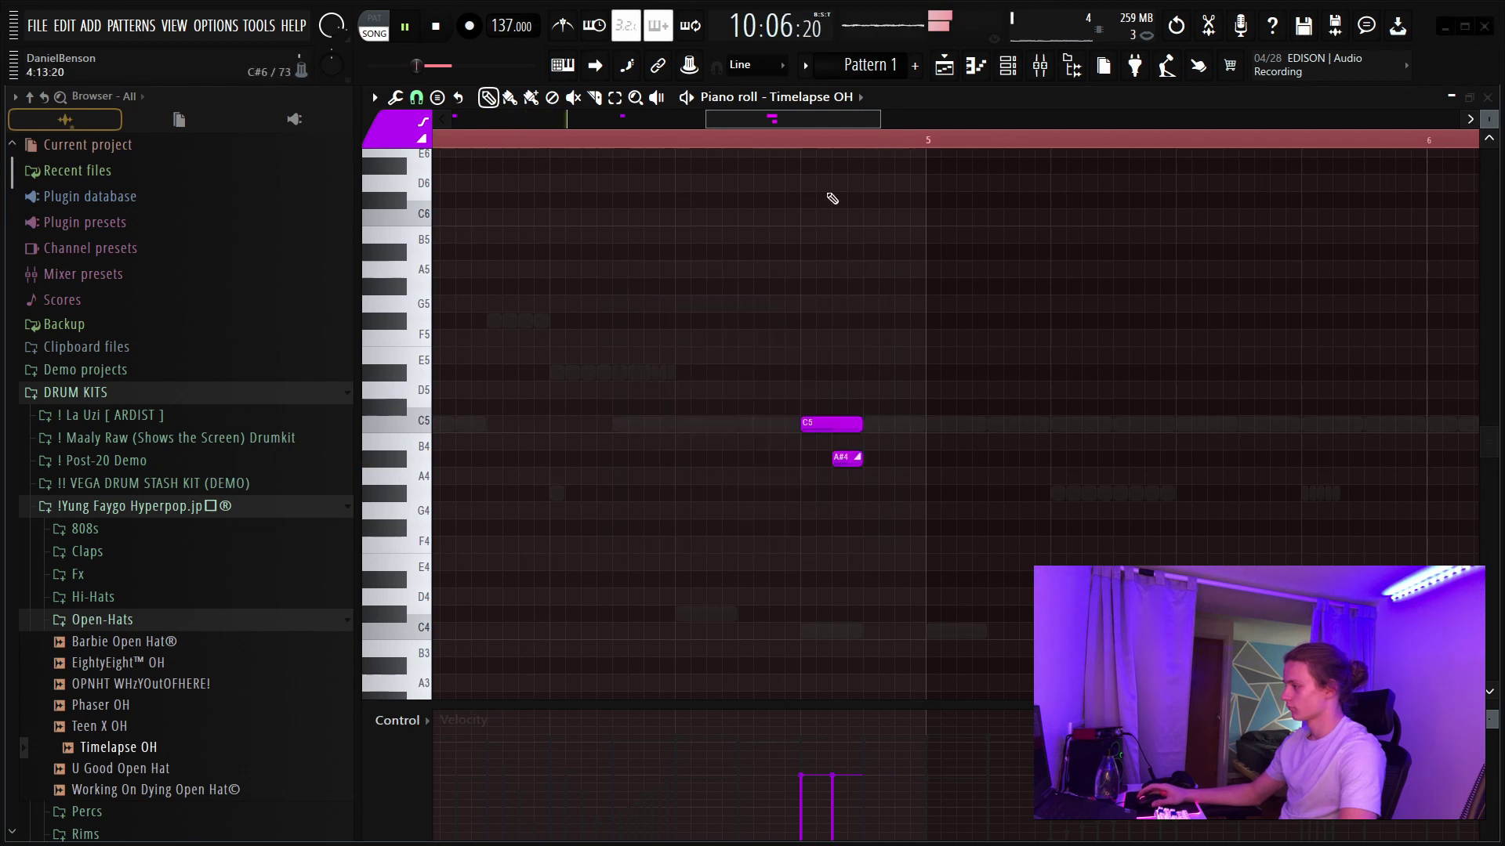
{"action": "scroll", "coordinate": [815, 155], "scroll_direction": "down", "scroll_amount": 5}
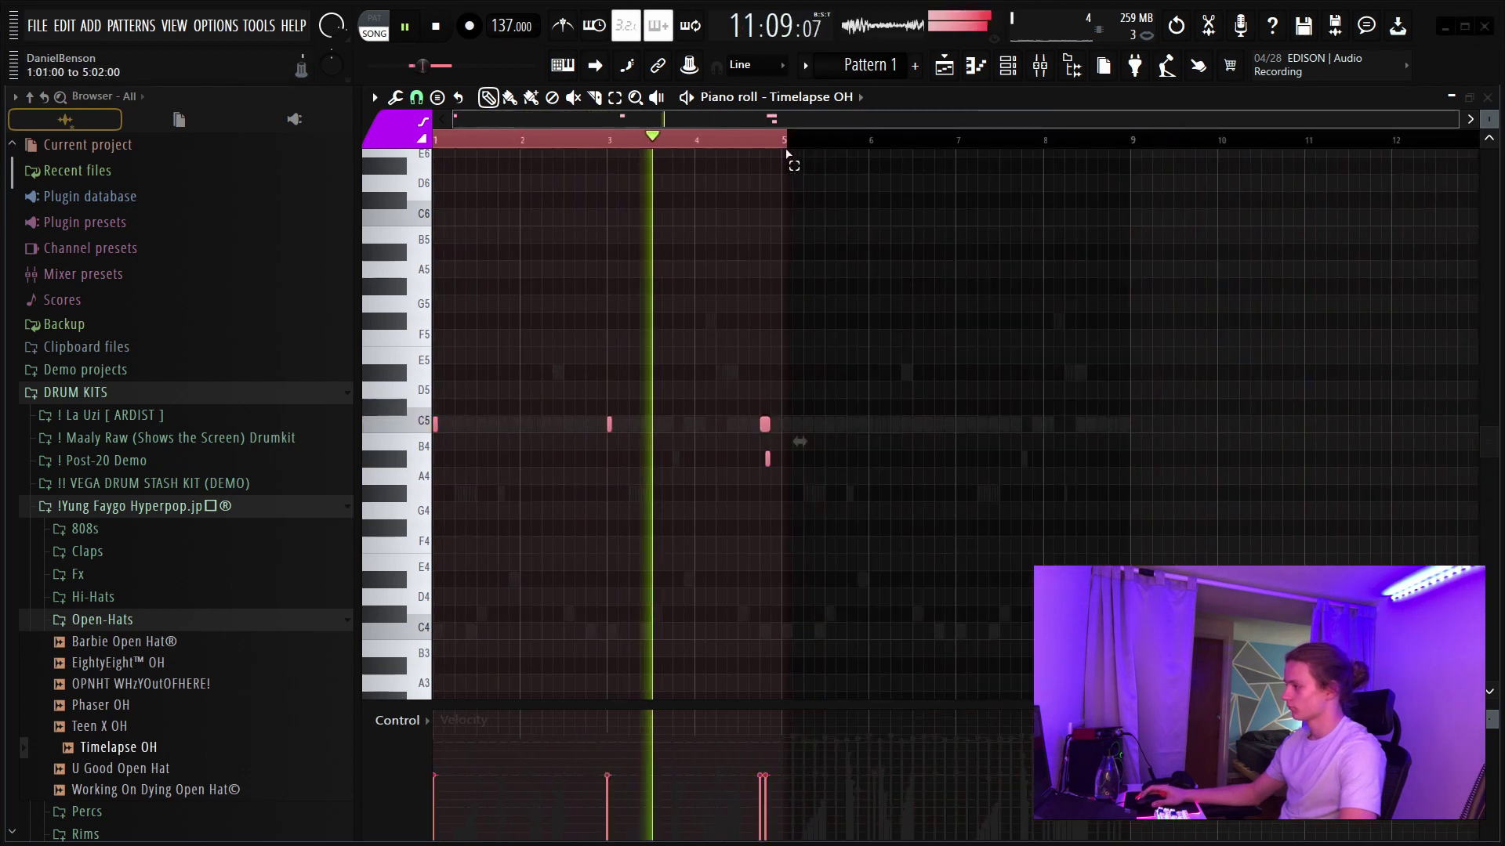
- Turn on the volume envelope for the Timelapse OH channel and adjust its channel panning
{"action": "scroll", "coordinate": [798, 145], "scroll_direction": "up", "scroll_amount": 5}
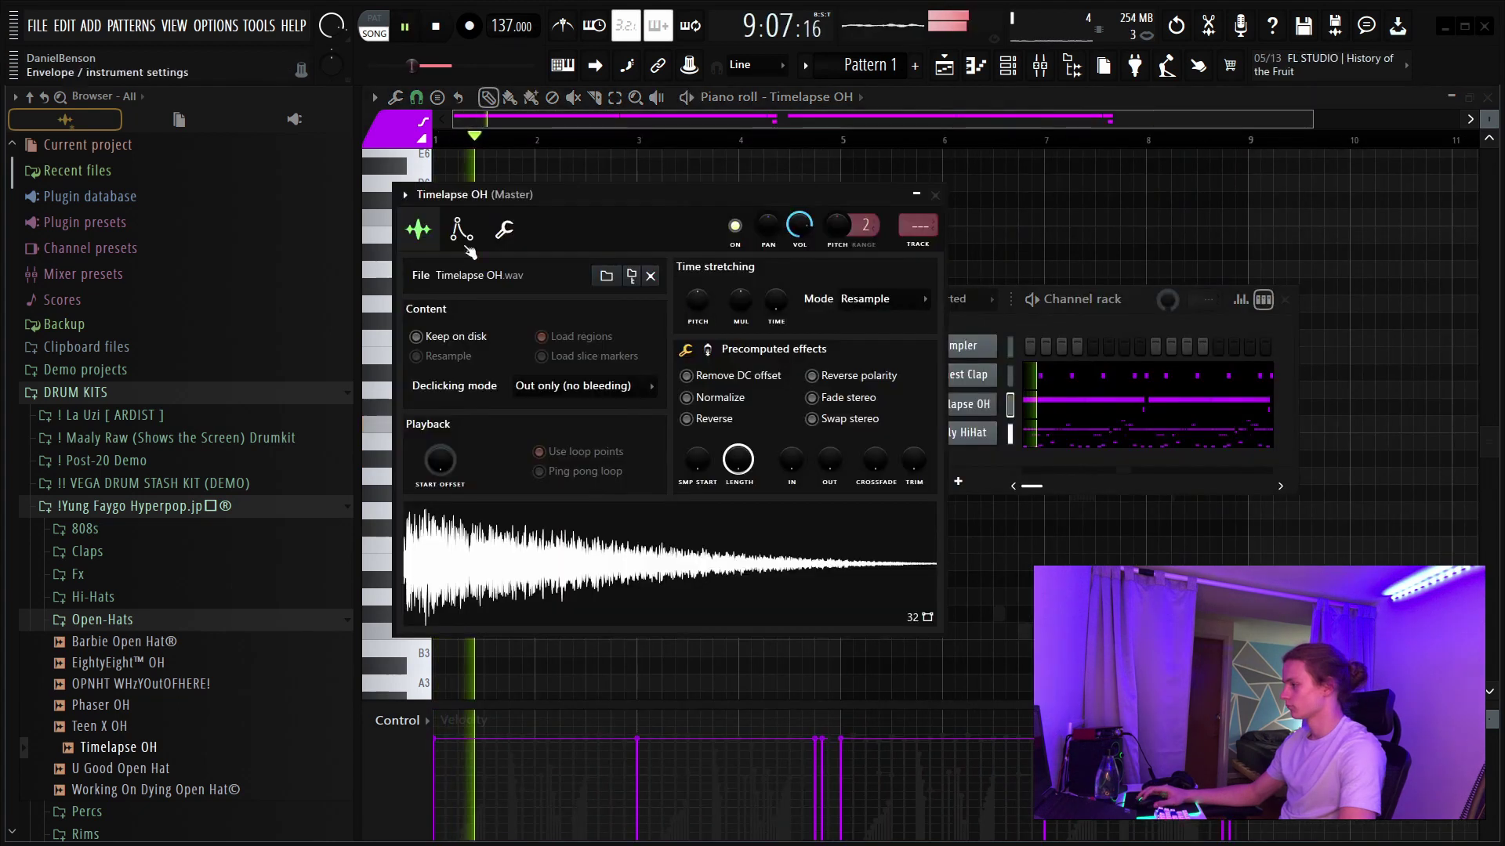
{"action": "left_click", "coordinate": [463, 237]}
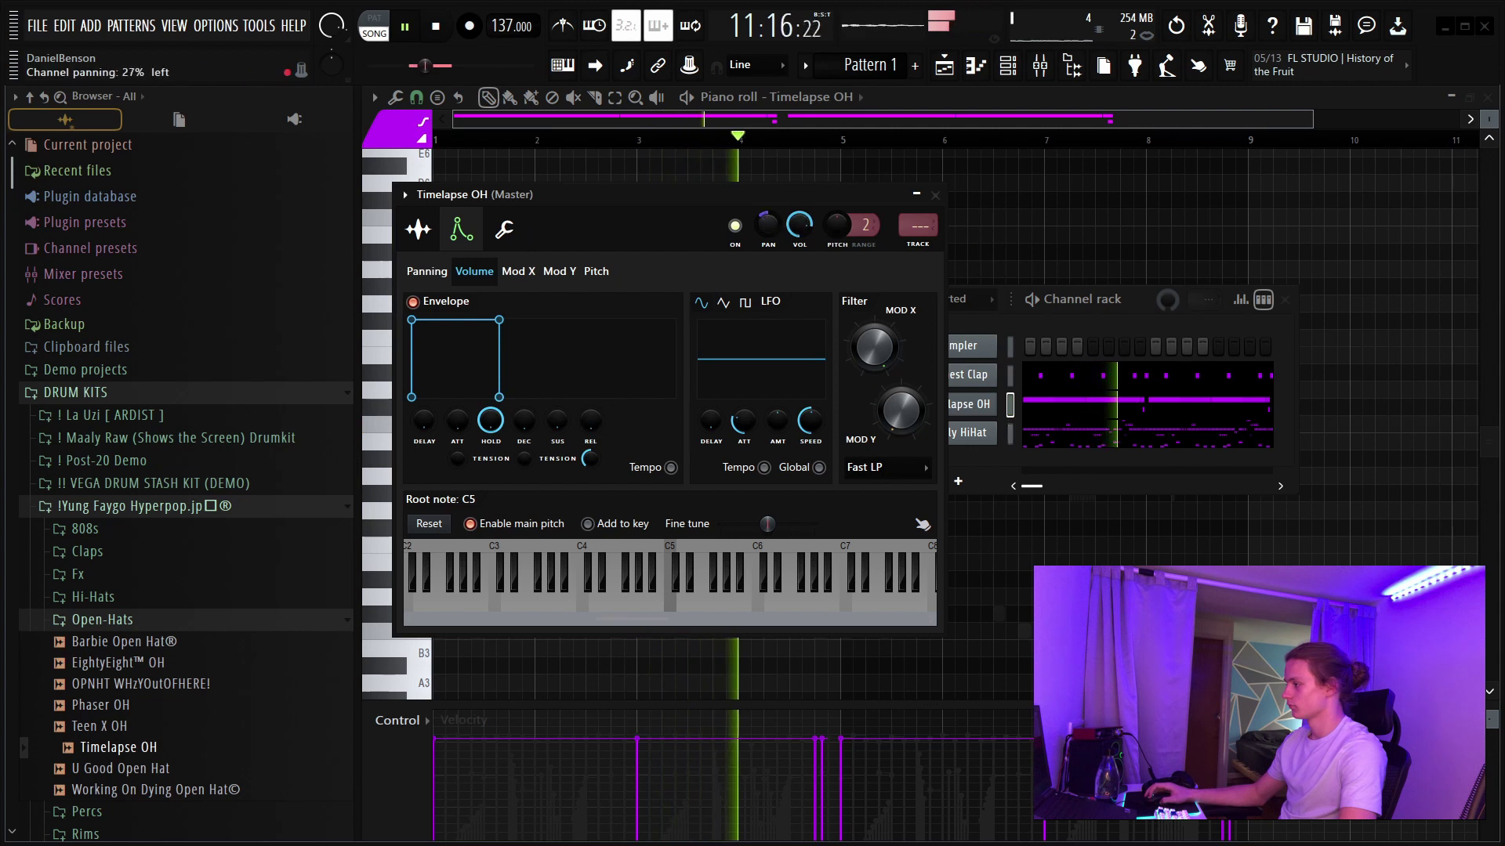
{"action": "right_click", "coordinate": [777, 227]}
{"action": "left_click", "coordinate": [805, 240]}
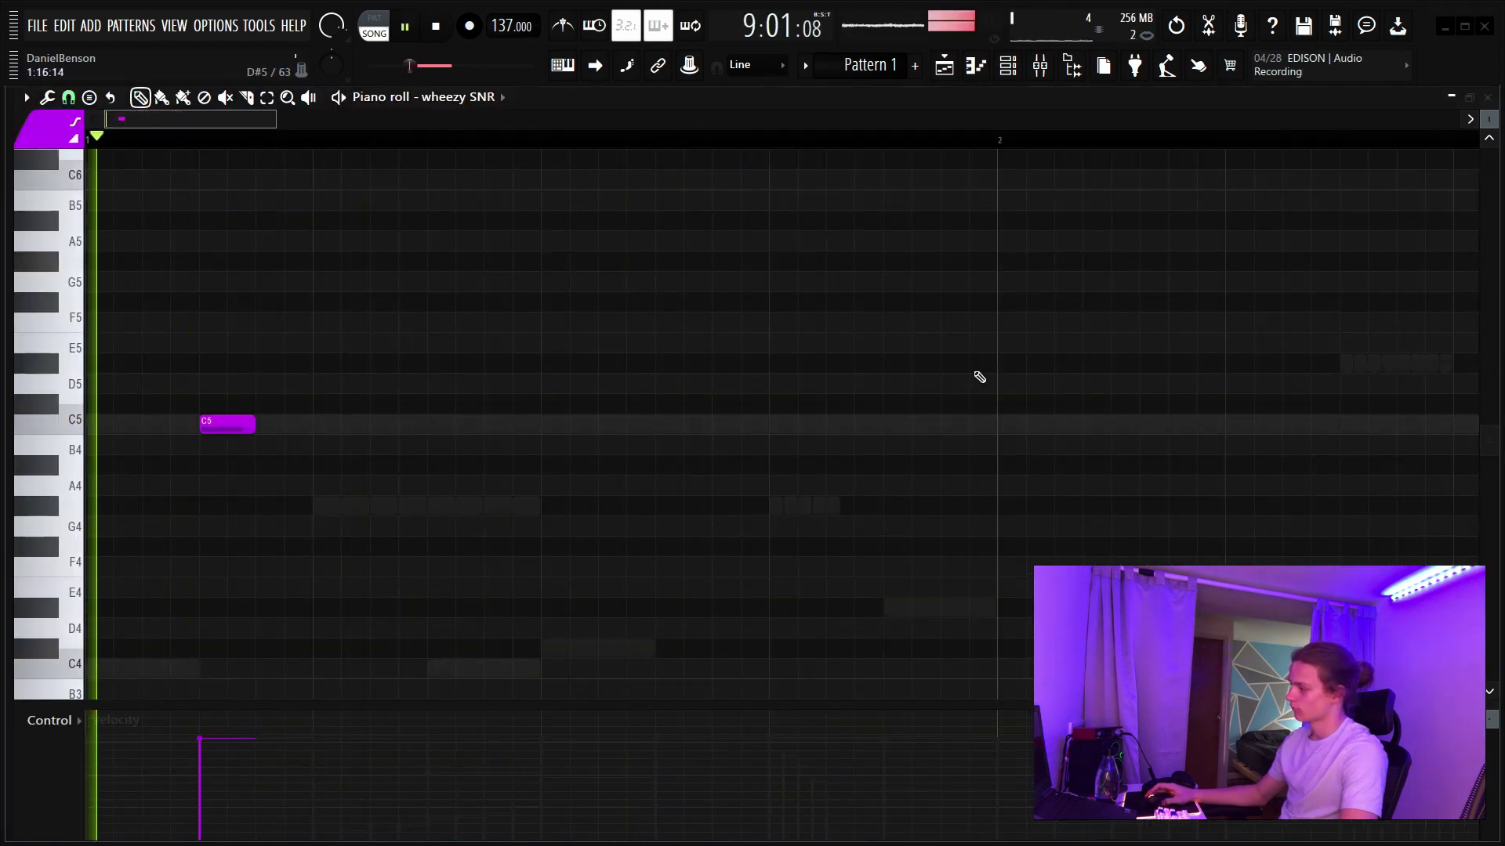
- Add C5 snare notes to the wheezy SNR pattern near the end of bar 1 and near the start of bar 3
{"action": "left_click", "coordinate": [901, 424]}
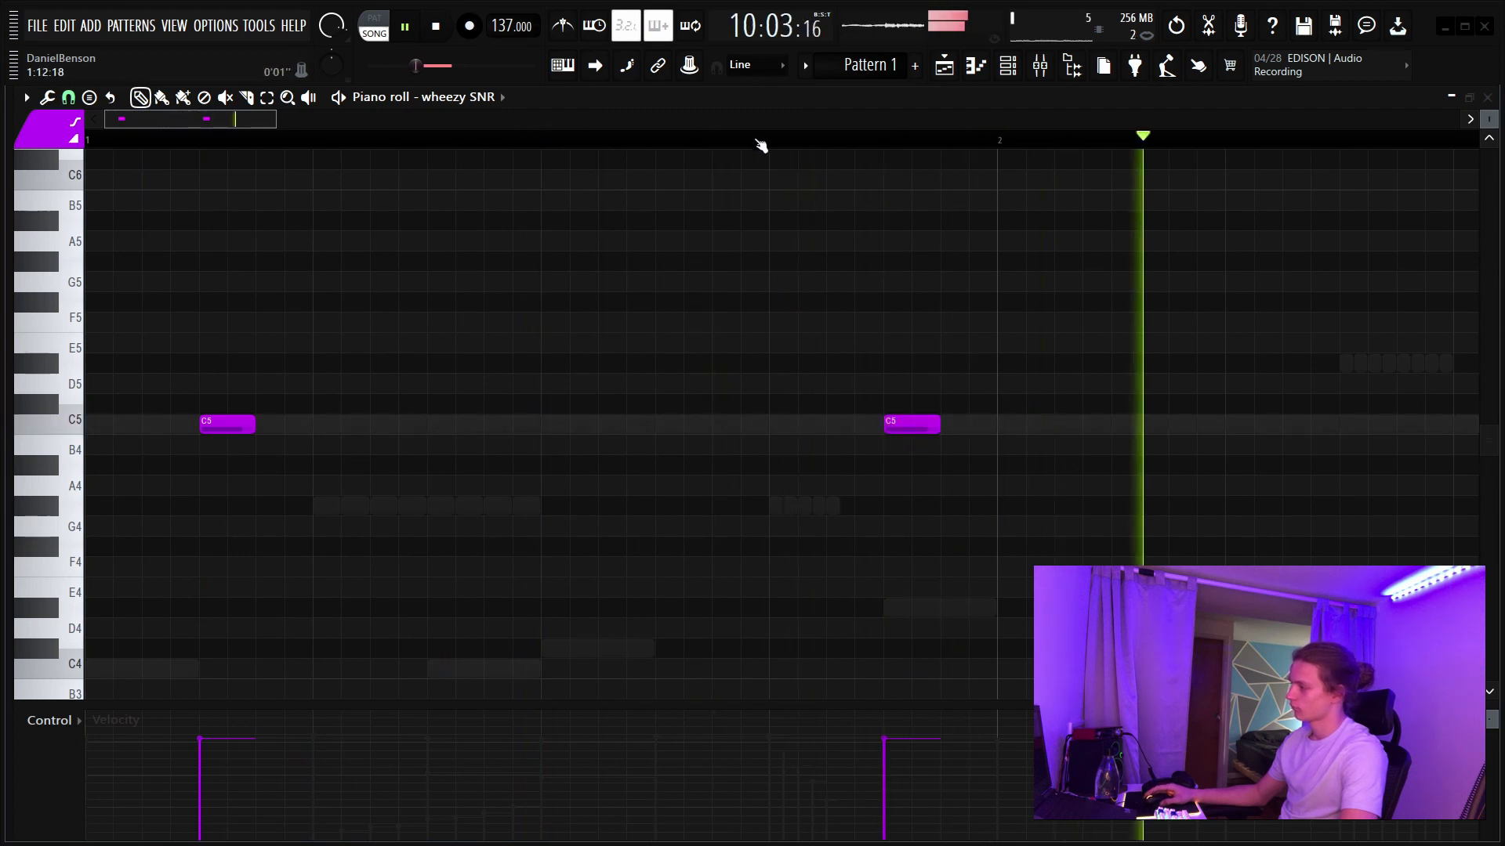
{"action": "scroll", "coordinate": [760, 146], "scroll_direction": "down", "scroll_amount": 4}
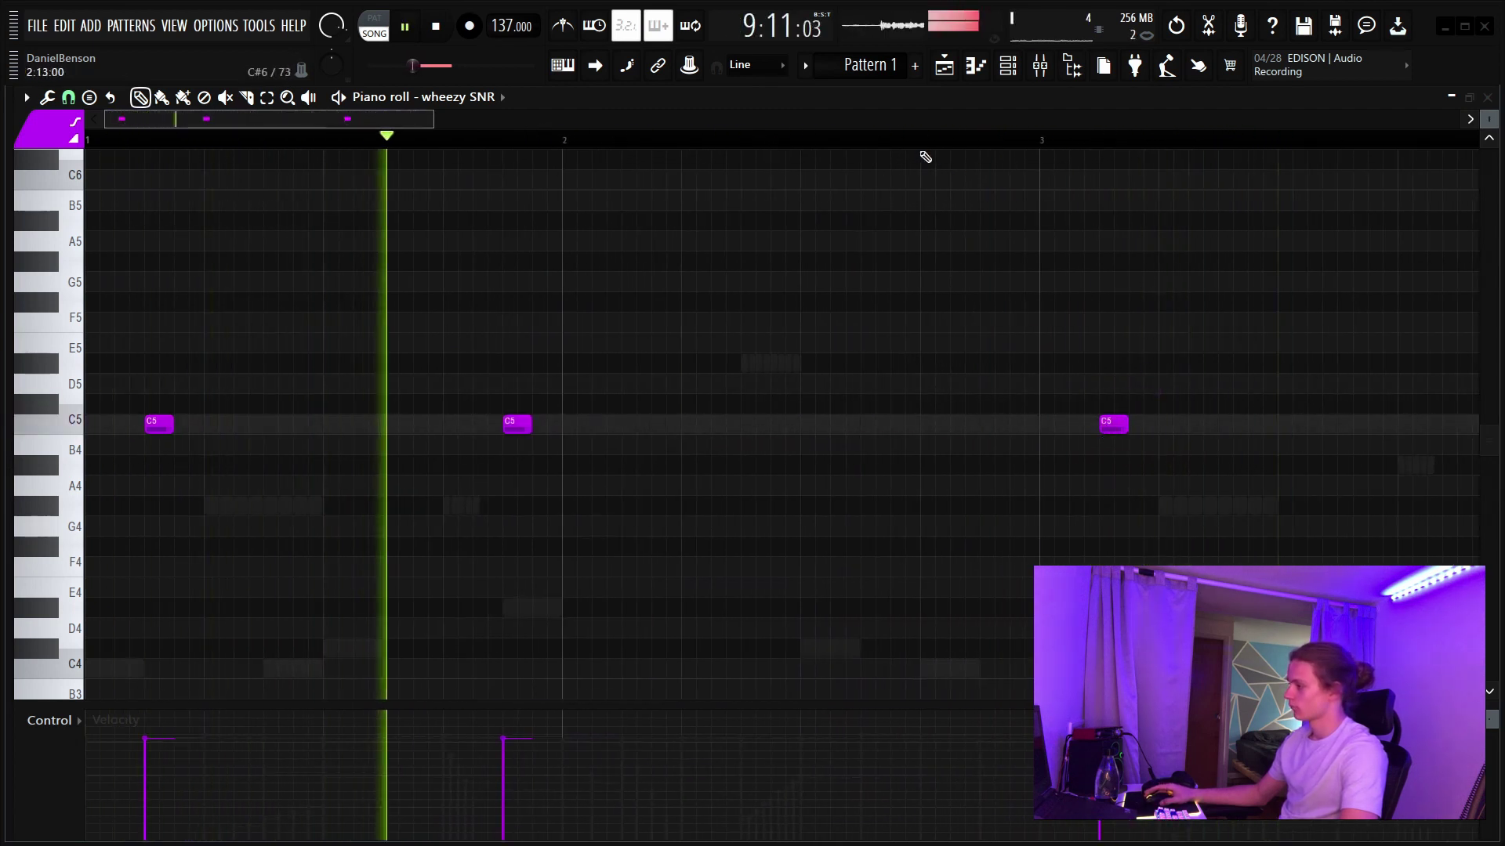
{"action": "scroll", "coordinate": [910, 151], "scroll_direction": "down", "scroll_amount": 3}
{"action": "scroll", "coordinate": [913, 151], "scroll_direction": "up", "scroll_amount": 2}
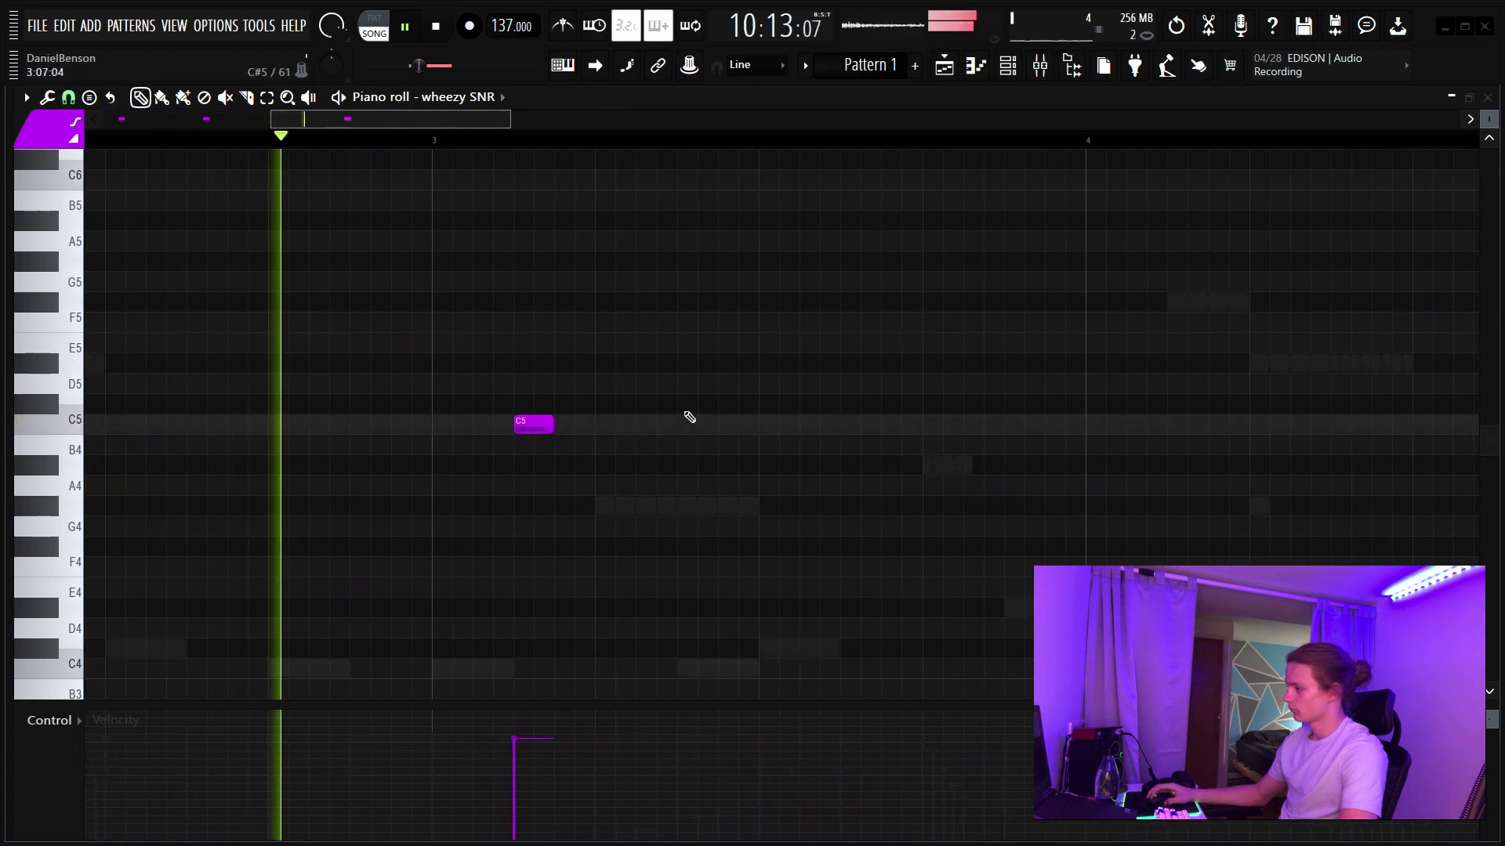
- Add a C5 snare note near the end of bar 3 and try another snare hit around the middle of bar 4
{"action": "left_click", "coordinate": [681, 383]}
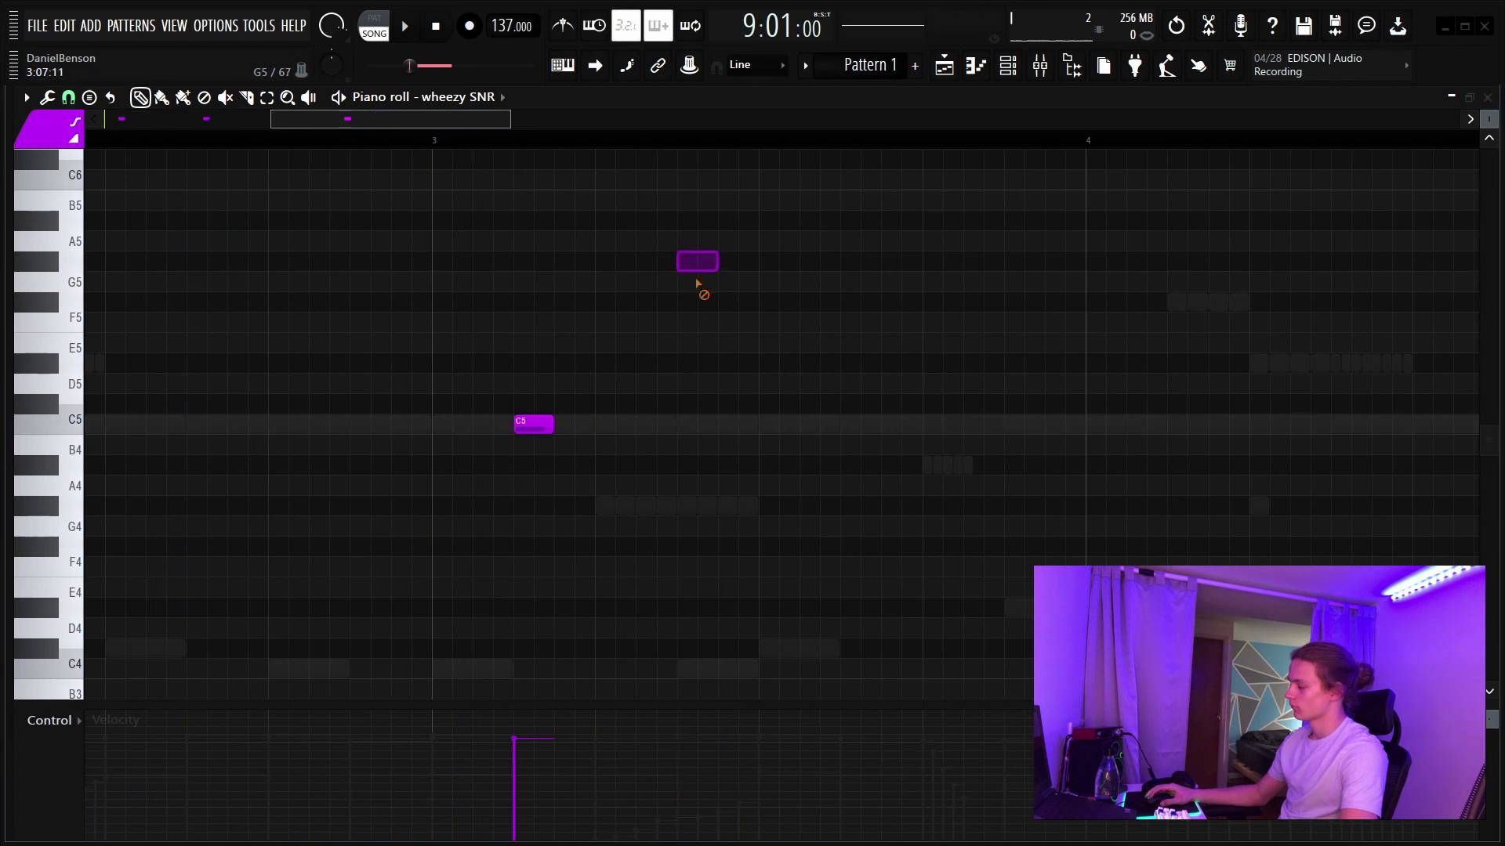
{"action": "scroll", "coordinate": [850, 144], "scroll_direction": "down", "scroll_amount": 4}
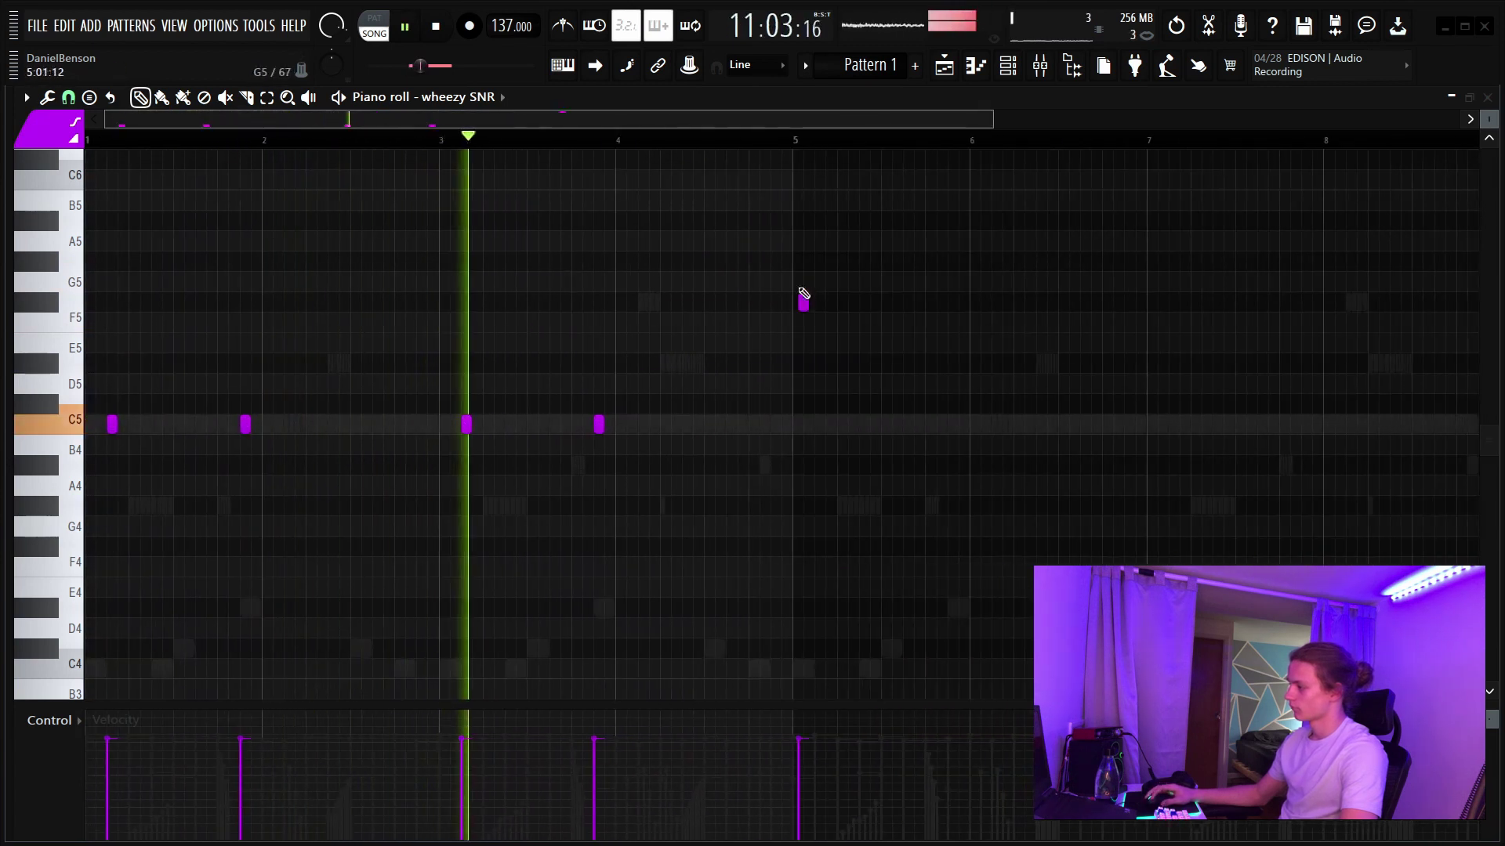
{"action": "scroll", "coordinate": [749, 150], "scroll_direction": "up", "scroll_amount": 2}
{"action": "scroll", "coordinate": [751, 148], "scroll_direction": "up", "scroll_amount": 1}
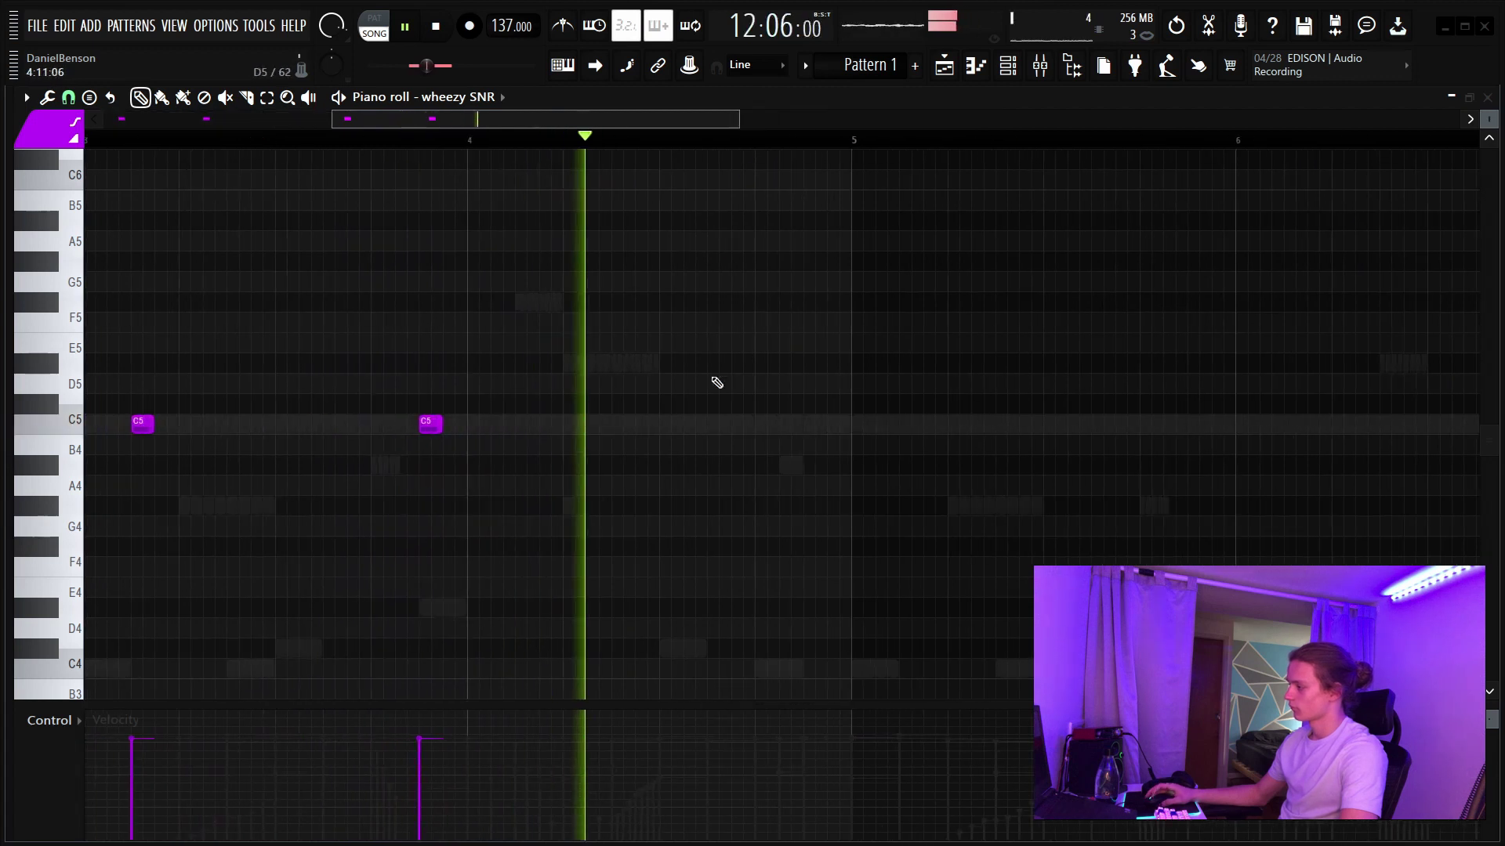
{"action": "left_click", "coordinate": [673, 363]}
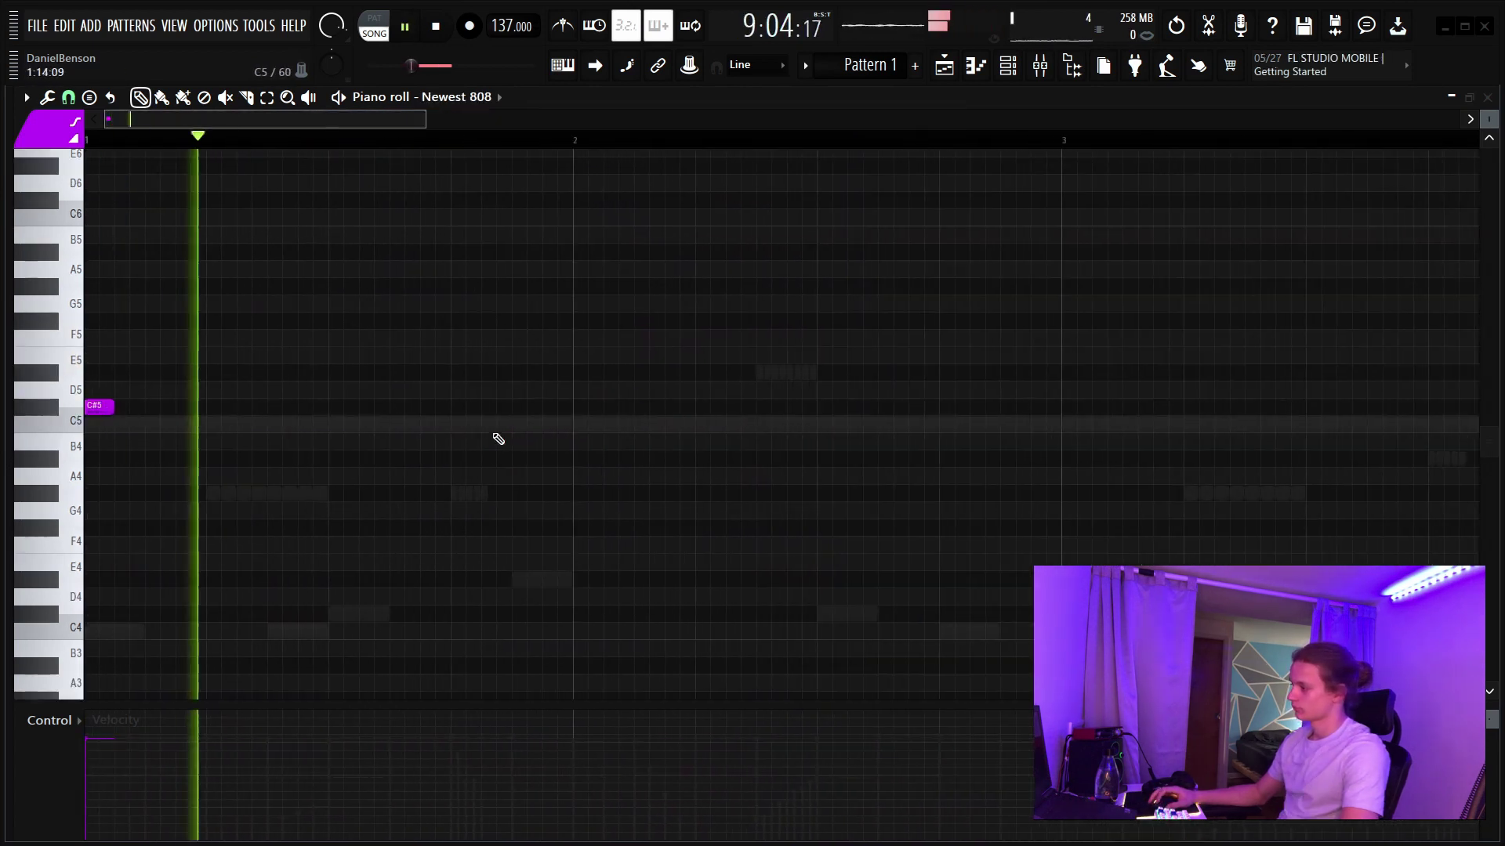
- Place short C#5 notes in the Newest 808 pattern over the last quarter of bar 1 and through bar 2, plus an F5 at bar 3
{"action": "left_click", "coordinate": [466, 406]}
{"action": "left_click", "coordinate": [528, 406]}
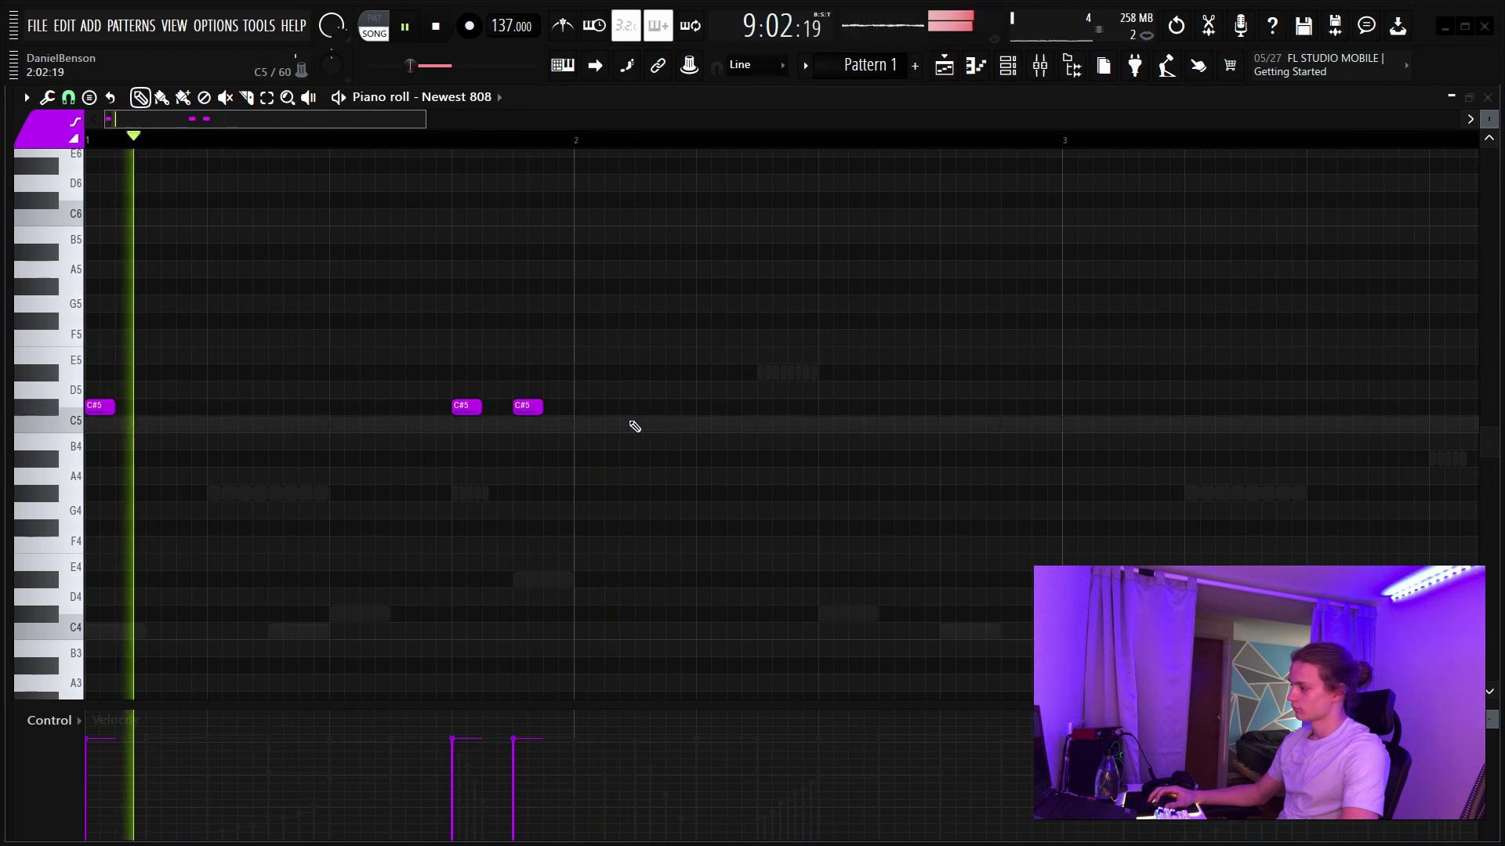
{"action": "left_click", "coordinate": [644, 408]}
{"action": "left_click", "coordinate": [700, 407]}
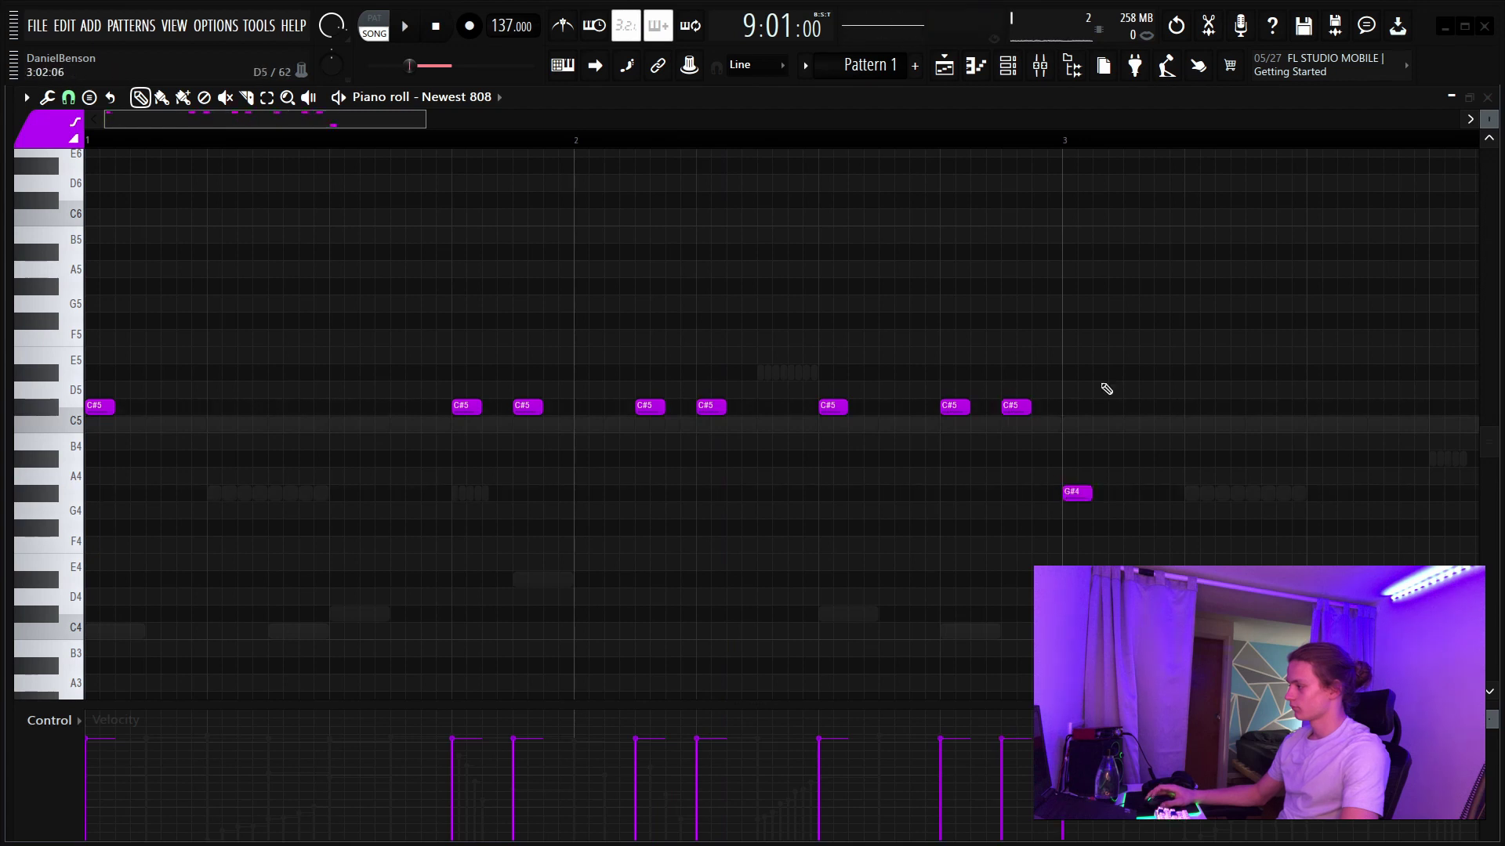
{"action": "key", "text": "space"}
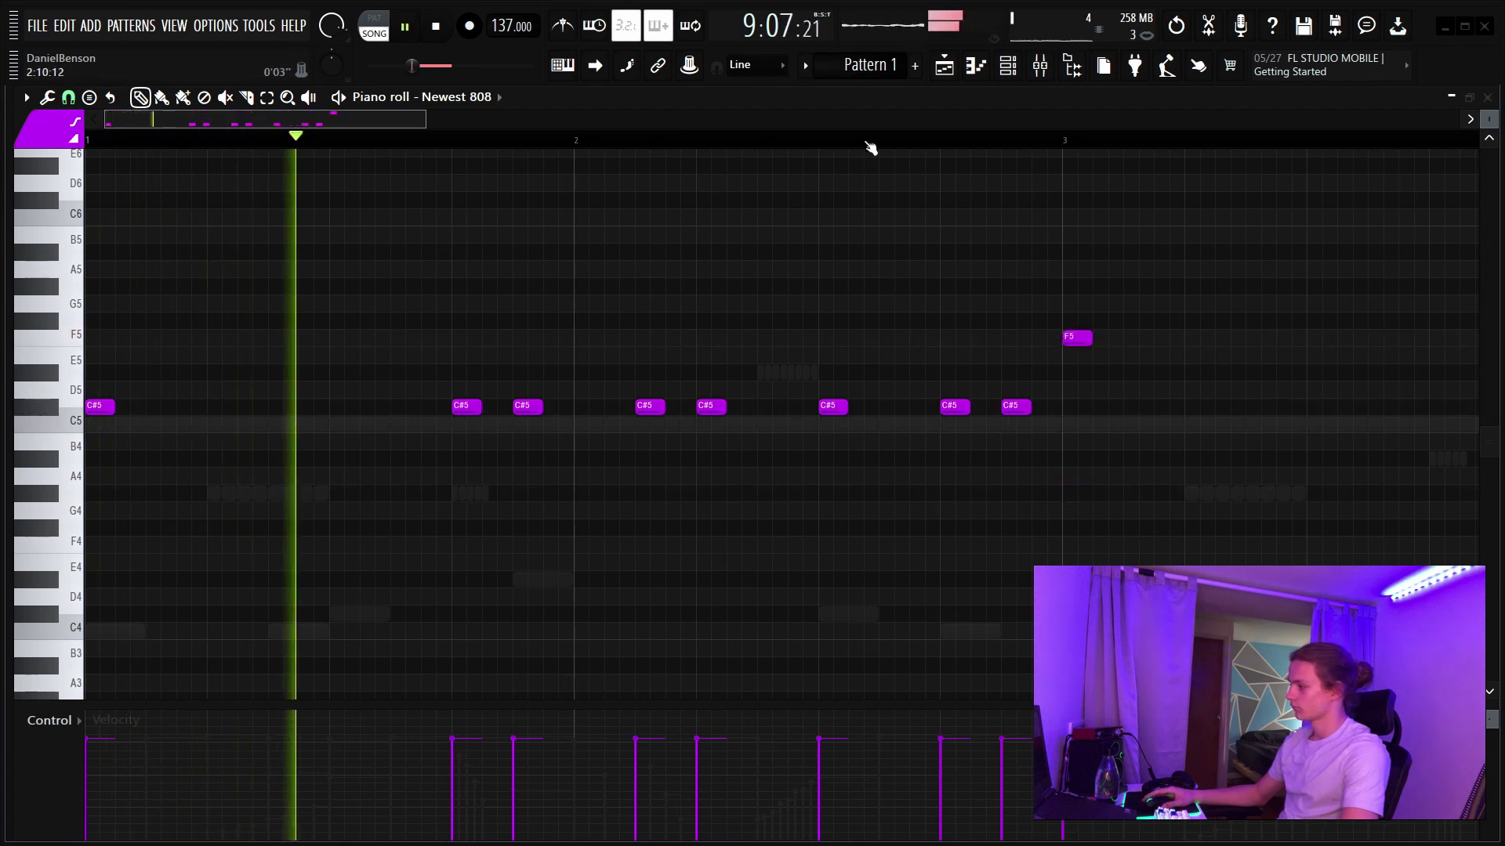
- Delete the last C#5 bass note in bar 2 and move the preceding C#5 into its place
{"action": "scroll", "coordinate": [768, 319], "scroll_direction": "down", "scroll_amount": 2}
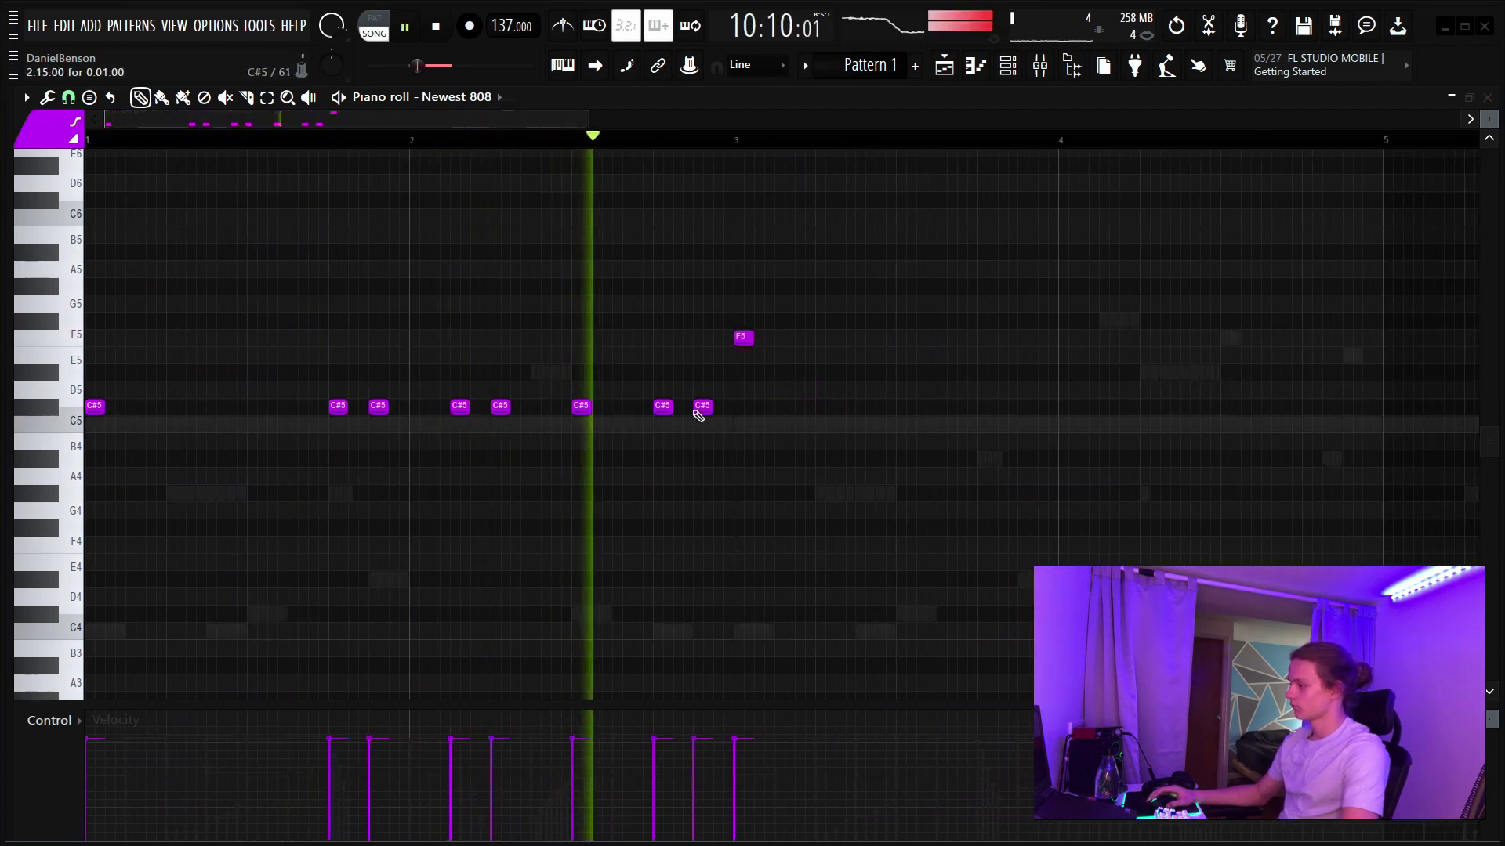
{"action": "left_click", "coordinate": [619, 460]}
{"action": "right_click", "coordinate": [619, 460]}
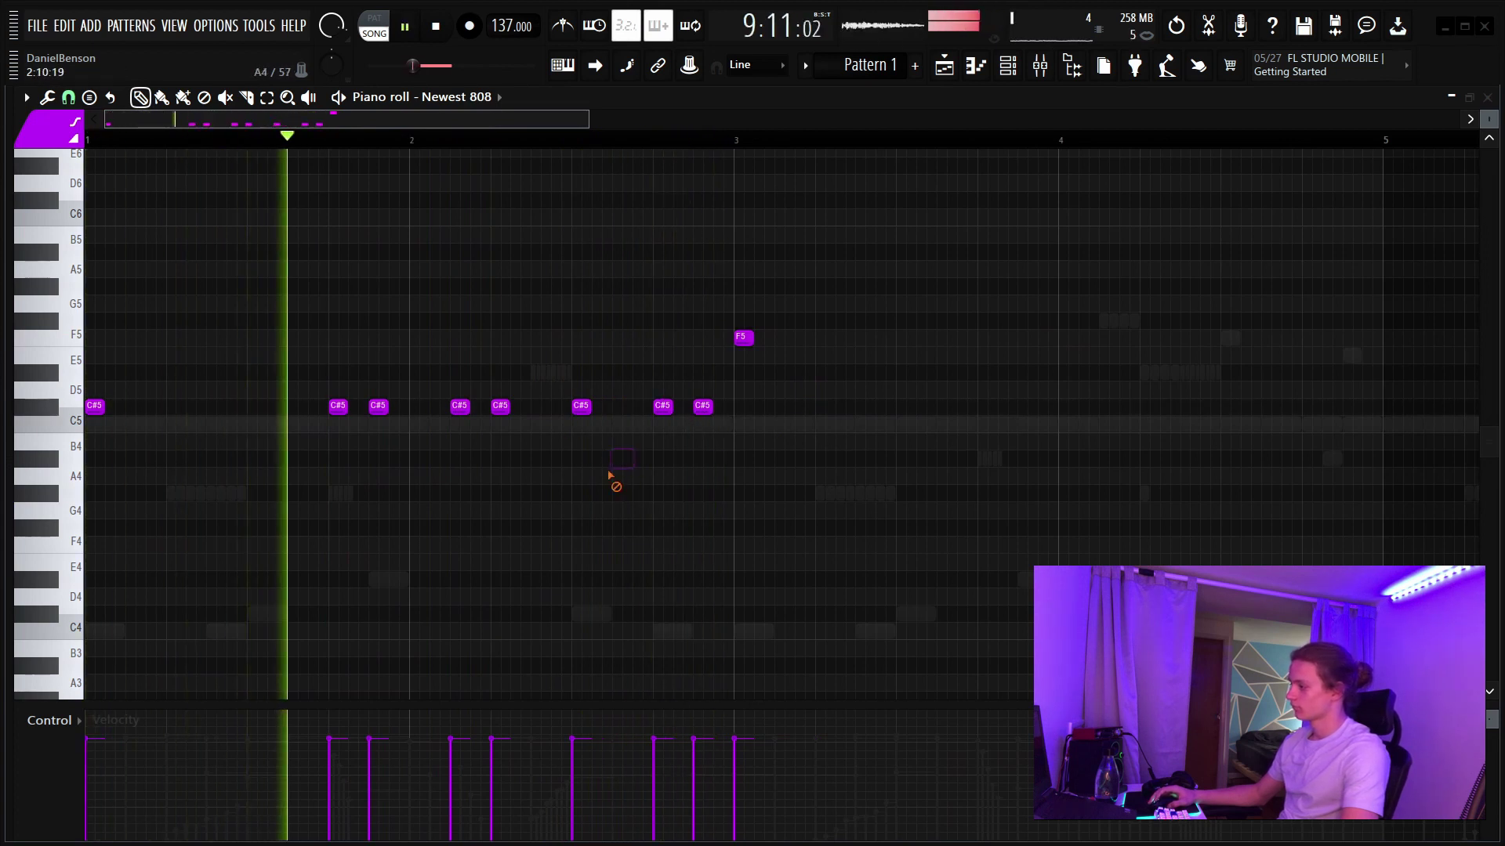
{"action": "right_click", "coordinate": [703, 406]}
{"action": "left_click_drag", "start_coordinate": [662, 407], "coordinate": [709, 430]}
- Add two F5 notes at the end of bar 3, D#5 notes through bar 4, a C5 at its end and a C#5 in bar 5
{"action": "left_click", "coordinate": [983, 337]}
{"action": "left_click", "coordinate": [1028, 338]}
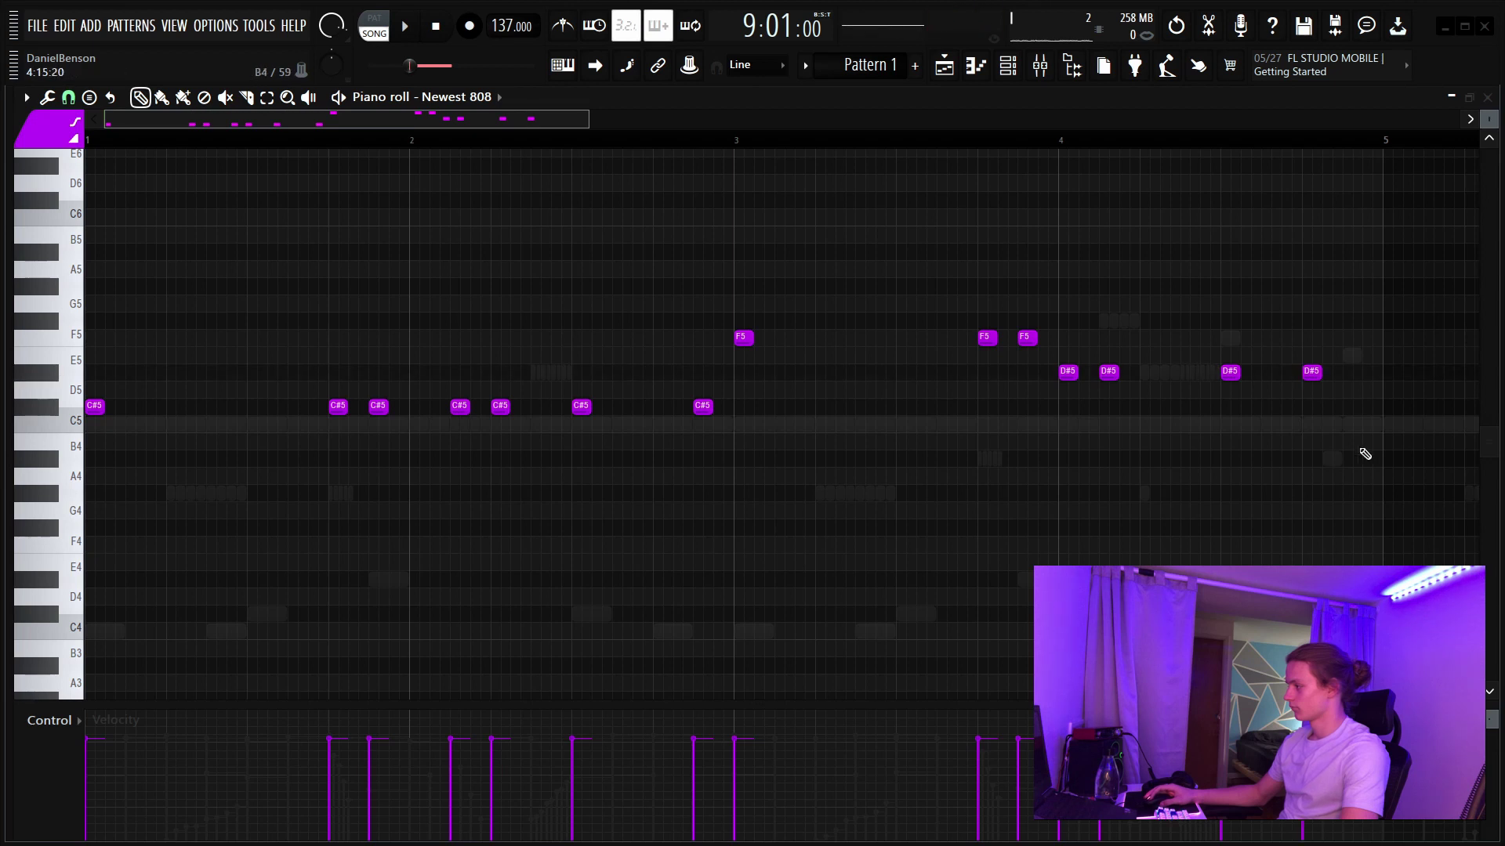
{"action": "key", "text": "space"}
{"action": "left_click", "coordinate": [1392, 406]}
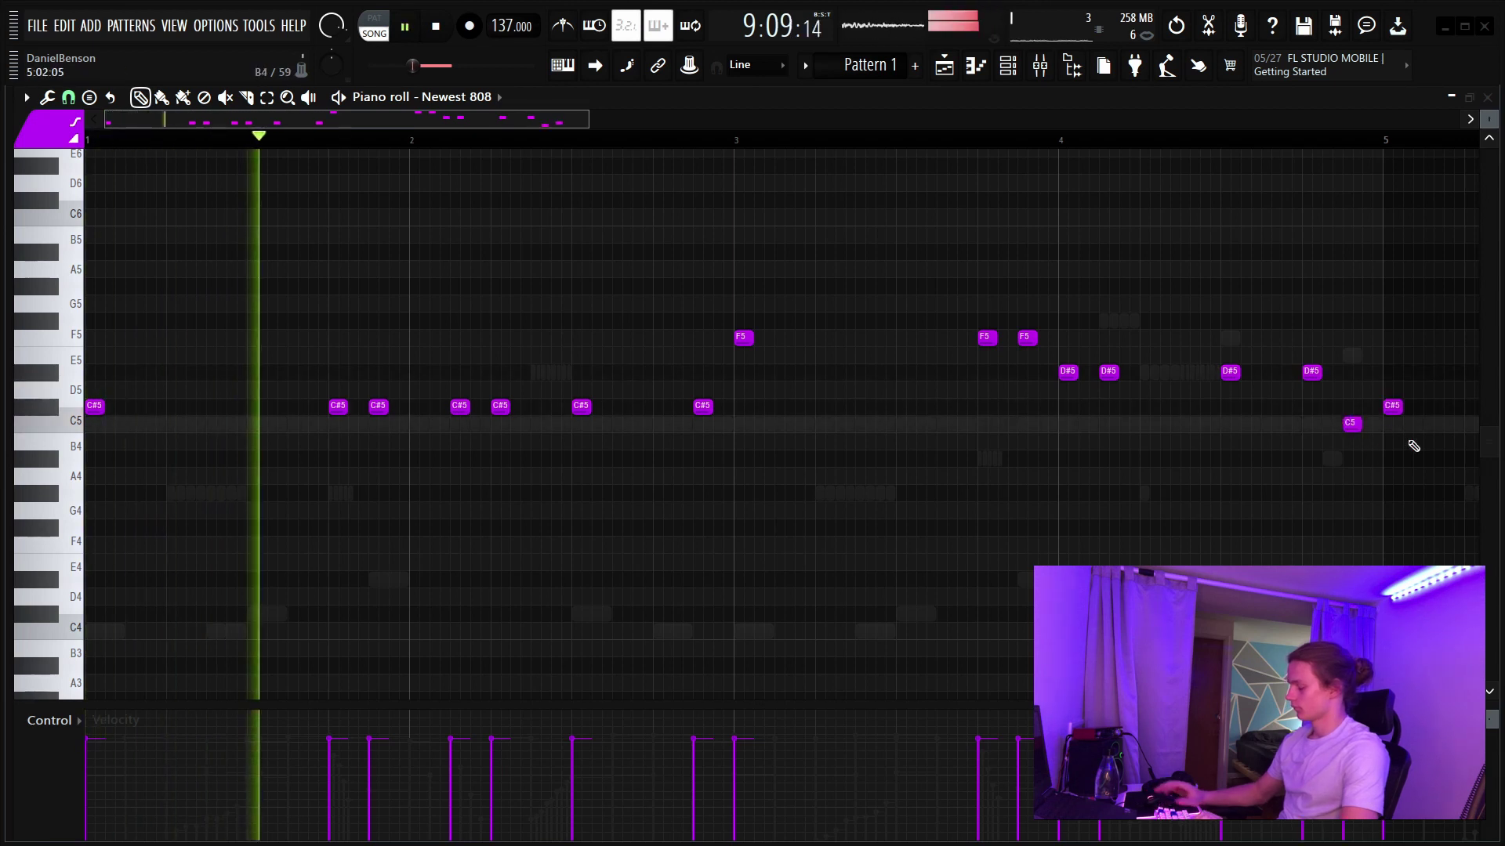
- Make all the 808 notes legato and delete the extra C#5 in bar 5
{"action": "key", "text": "ctrl+l"}
{"action": "right_click", "coordinate": [1393, 406]}
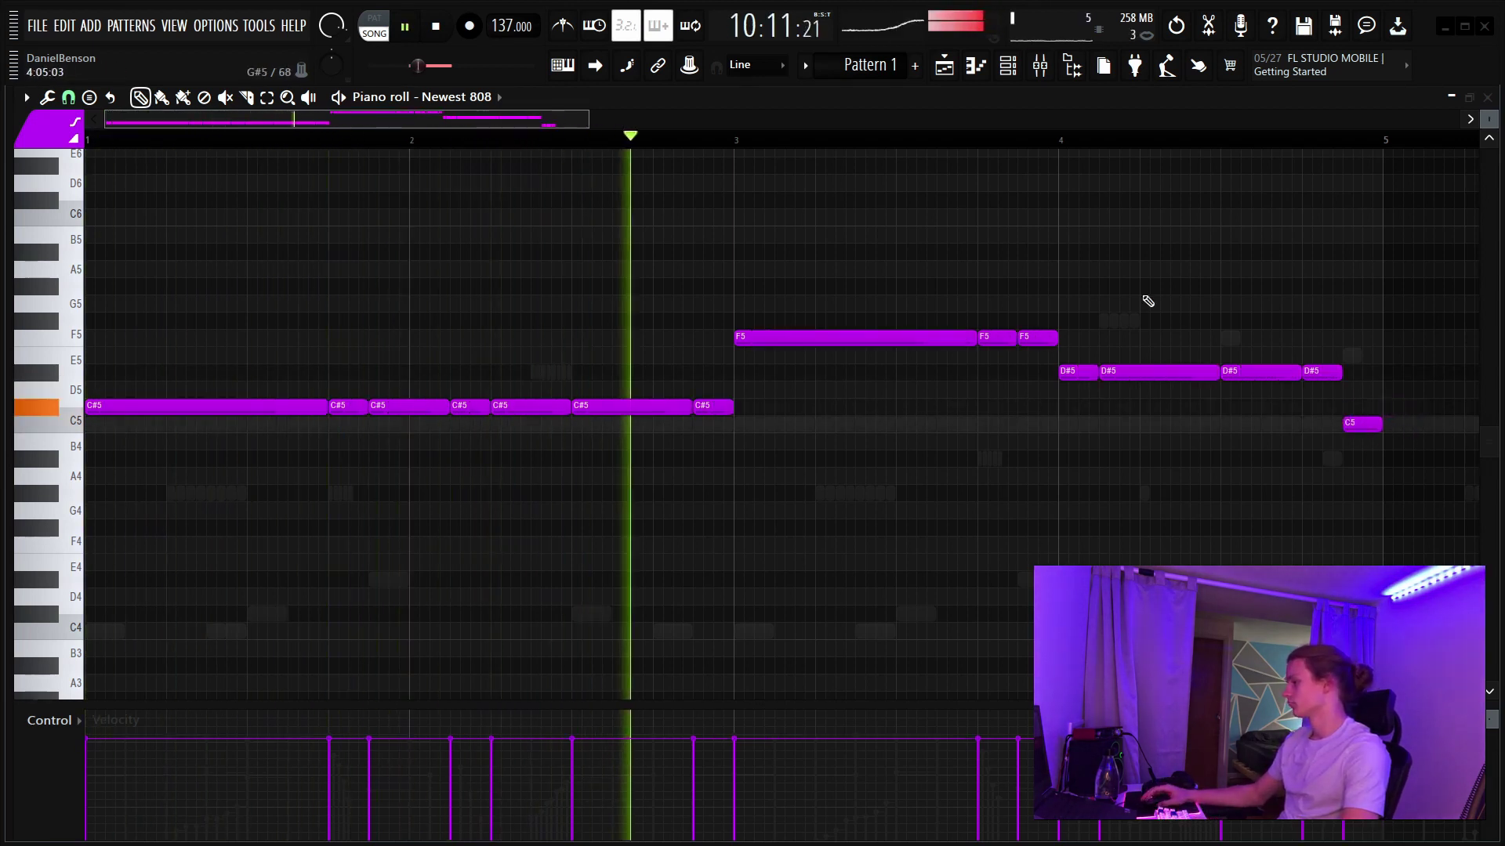
- Delay the first two D#5 notes of bar 4 by an eighth note and add a D#5 slide note above the closing C5
{"action": "scroll", "coordinate": [721, 147], "scroll_direction": "down", "scroll_amount": 2}
{"action": "left_click_drag", "start_coordinate": [1021, 262], "coordinate": [87, 502]}
{"action": "key", "text": "ctrl+b"}
{"action": "key", "text": "Delete"}
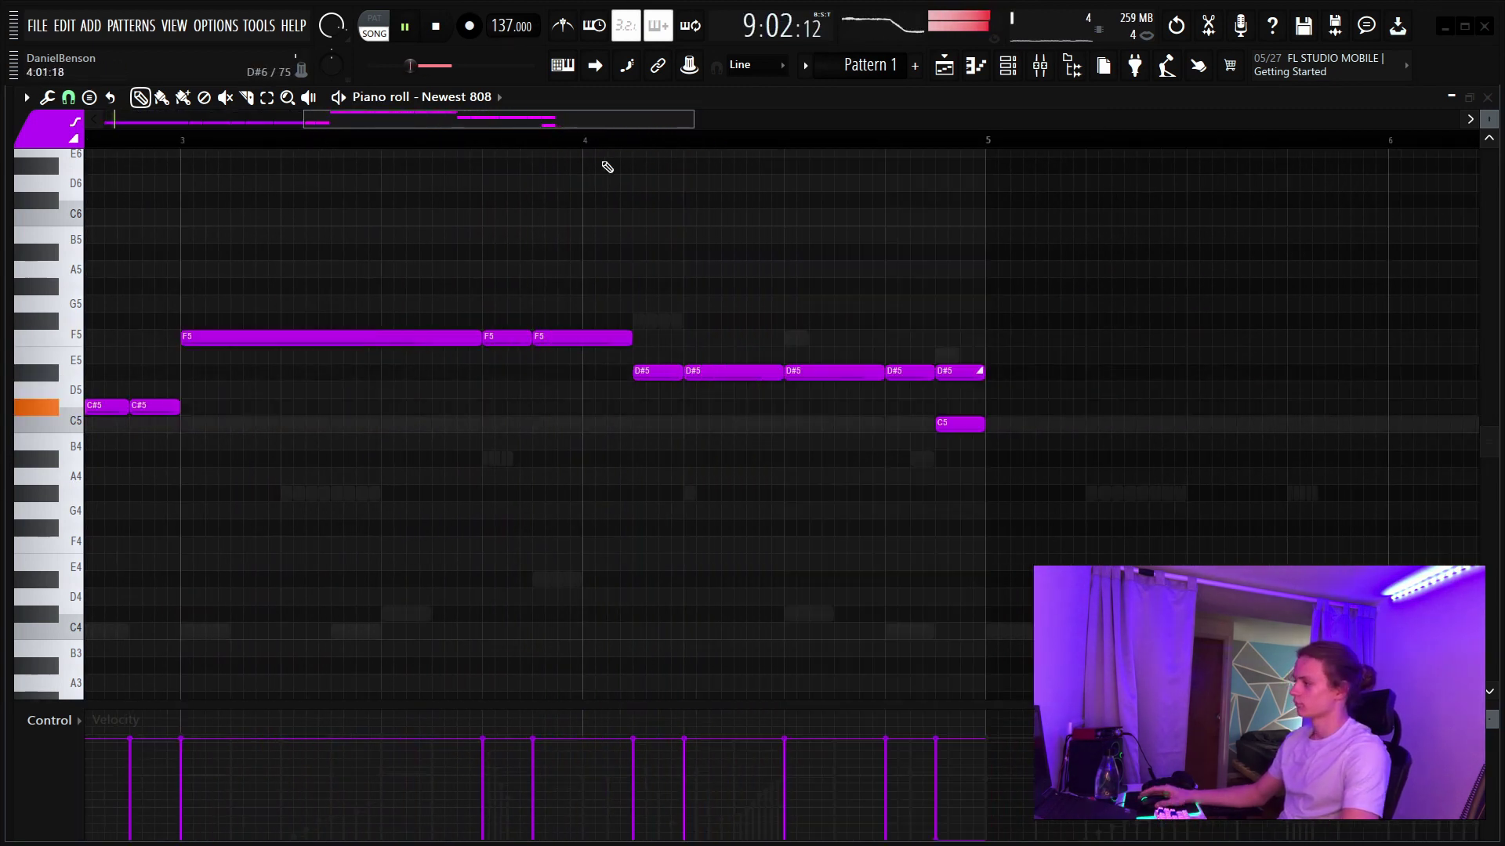
- Duplicate the four-bar 808 pattern into bars 5 to 8 and deselect the copied notes
{"action": "scroll", "coordinate": [598, 146], "scroll_direction": "down", "scroll_amount": 3}
{"action": "scroll", "coordinate": [598, 146], "scroll_direction": "down", "scroll_amount": 2}
{"action": "left_click_drag", "start_coordinate": [779, 211], "coordinate": [88, 502]}
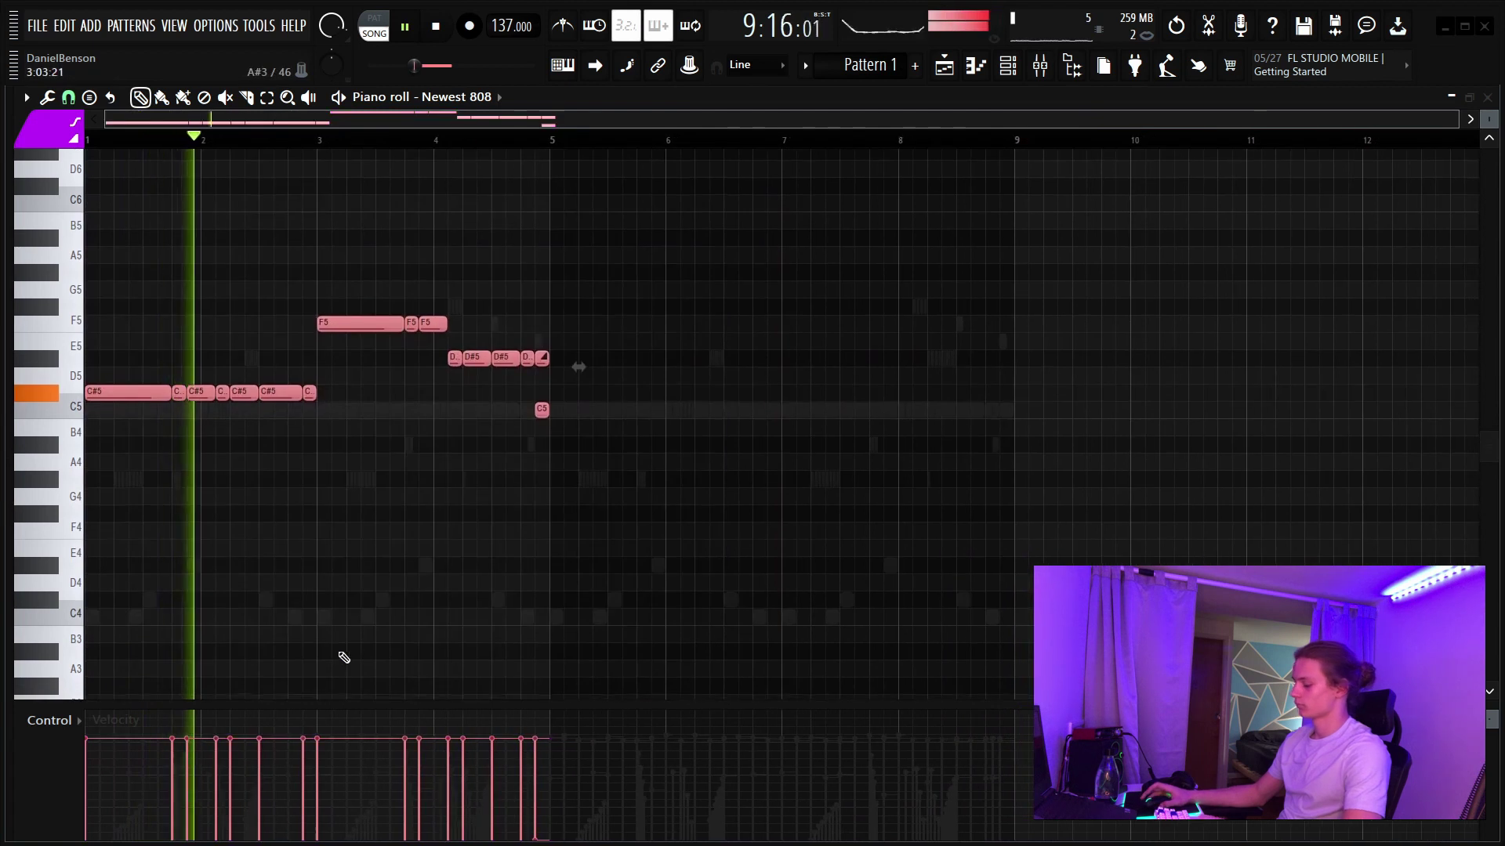
{"action": "key", "text": "ctrl+b"}
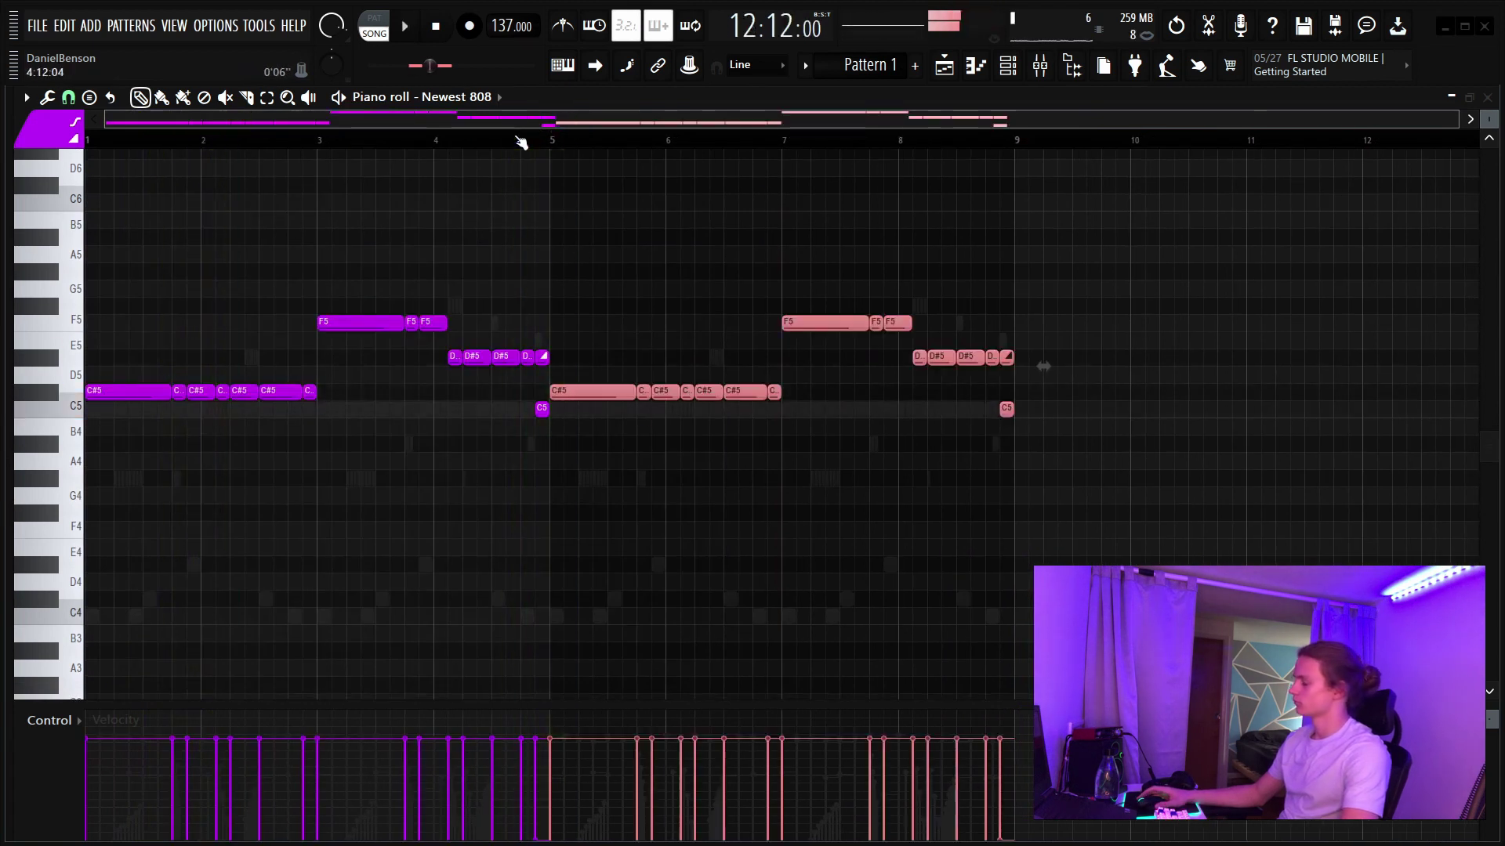
{"action": "left_click_drag", "start_coordinate": [517, 140], "coordinate": [477, 138]}
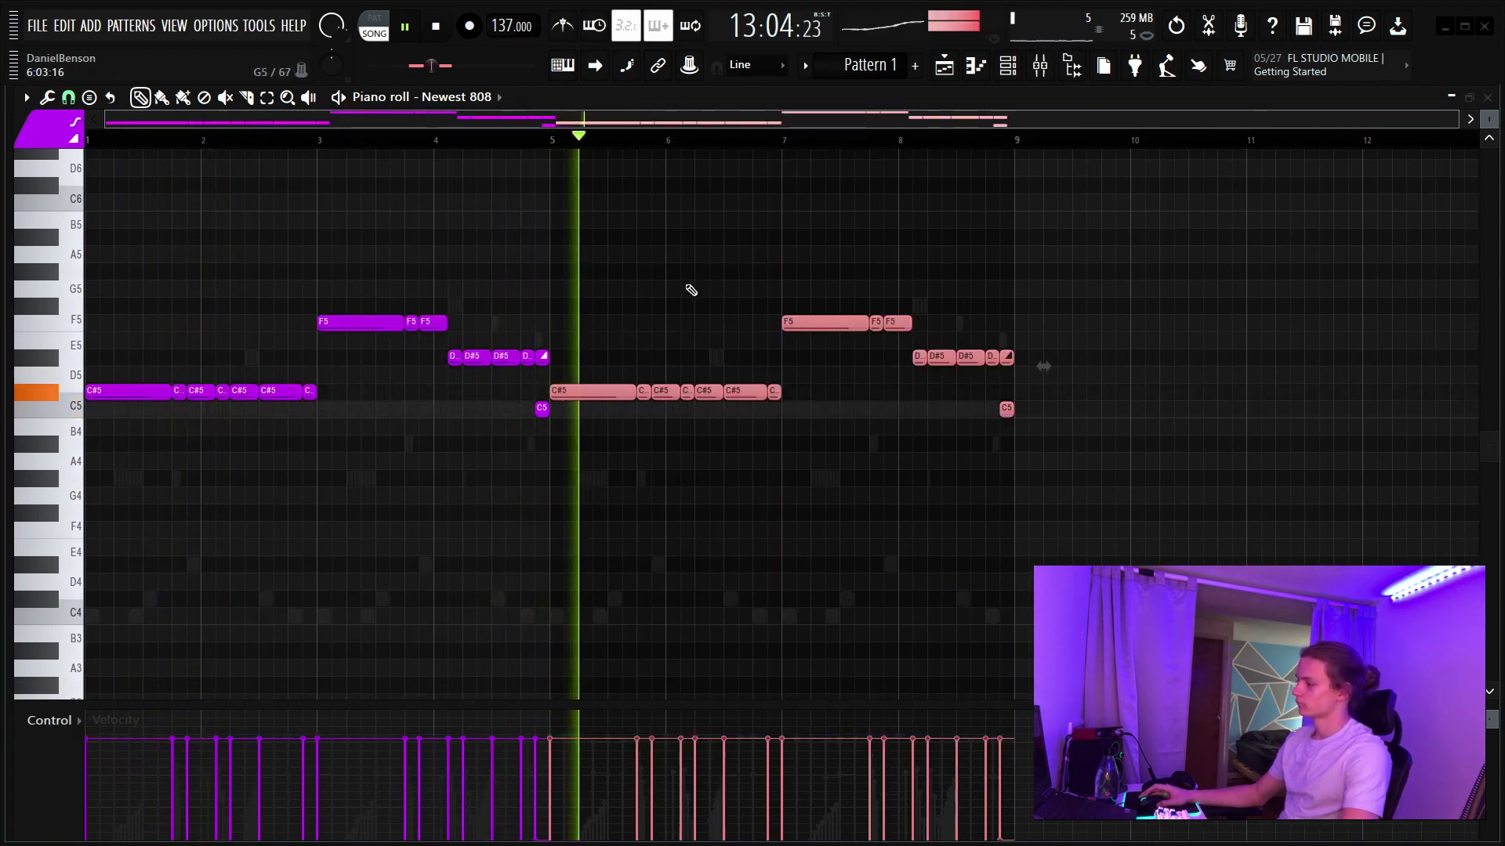
{"action": "key", "text": "ctrl+d"}
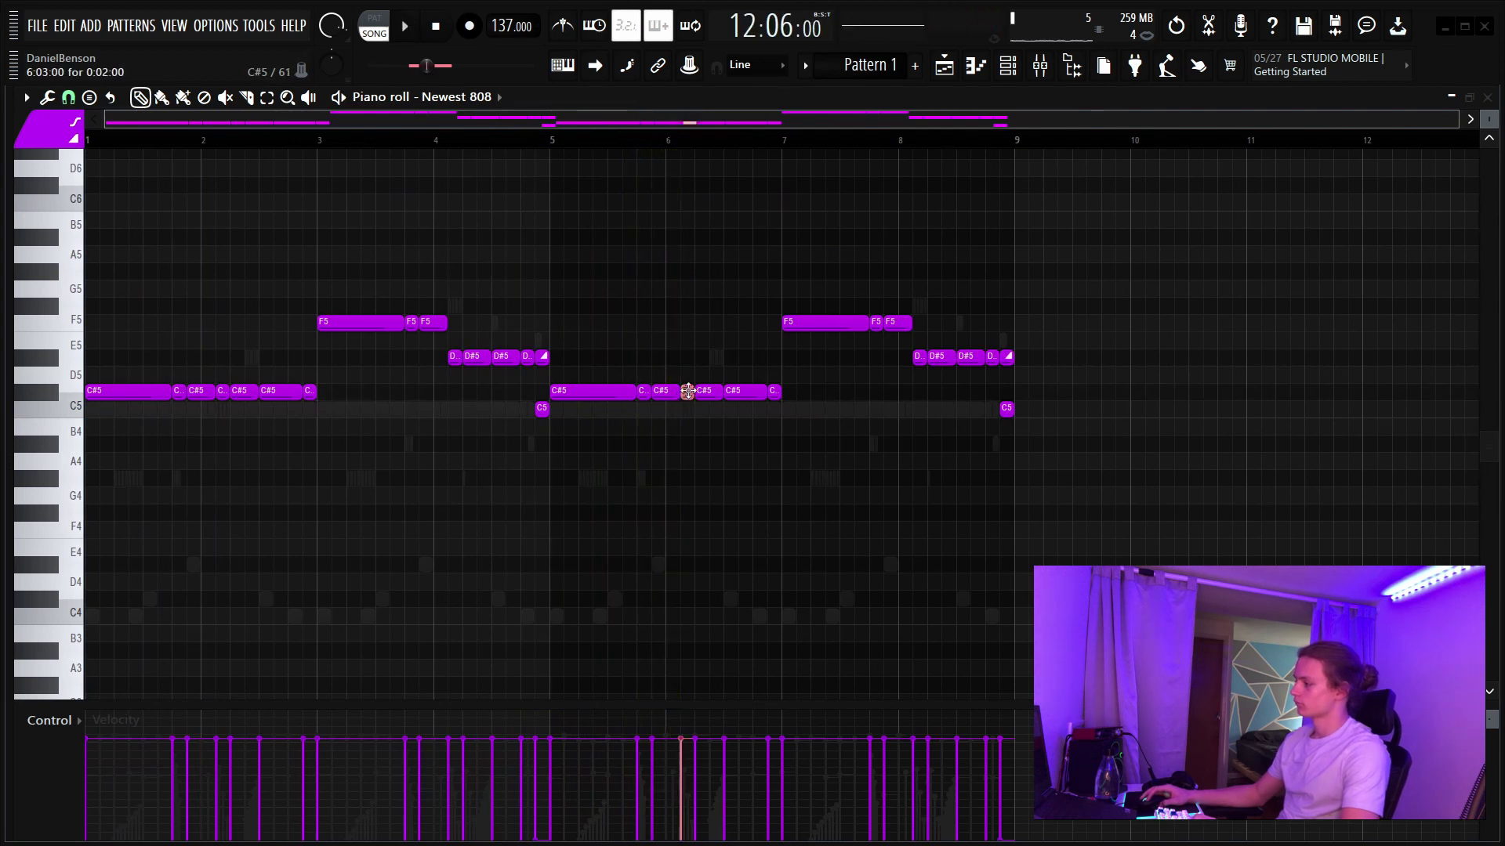
- Raise the short C#5 note in the first quarter of bar 6 and the last C#5 of that bar an octave to C#6
{"action": "key", "text": "ctrl+Up"}
{"action": "key", "text": "space"}
{"action": "key", "text": "ctrl+d"}
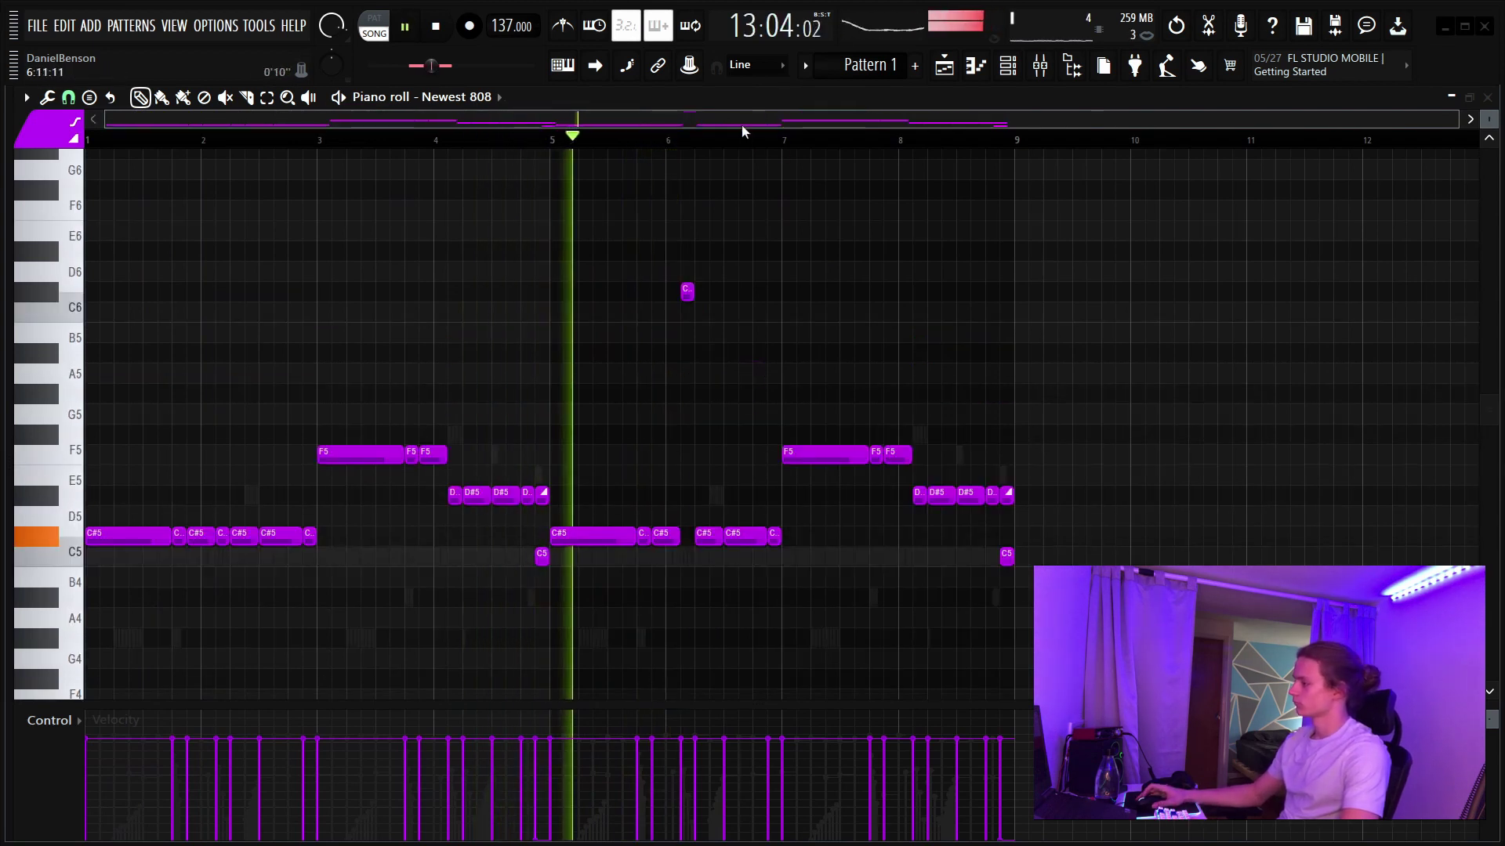
{"action": "scroll", "coordinate": [742, 125], "scroll_direction": "up", "scroll_amount": 5}
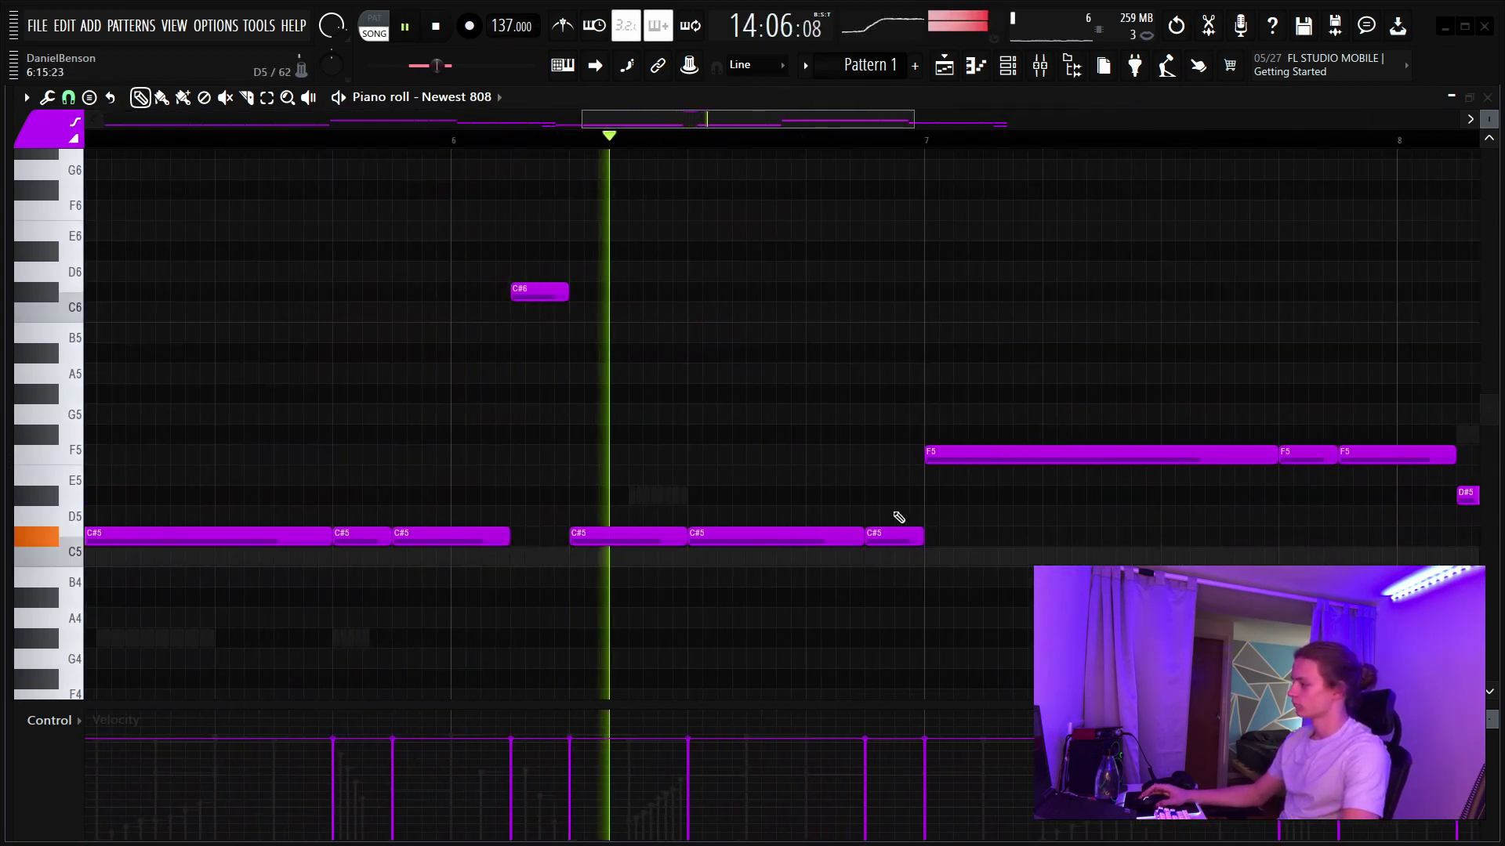
{"action": "left_click", "coordinate": [899, 535]}
{"action": "key", "text": "ctrl+Up"}
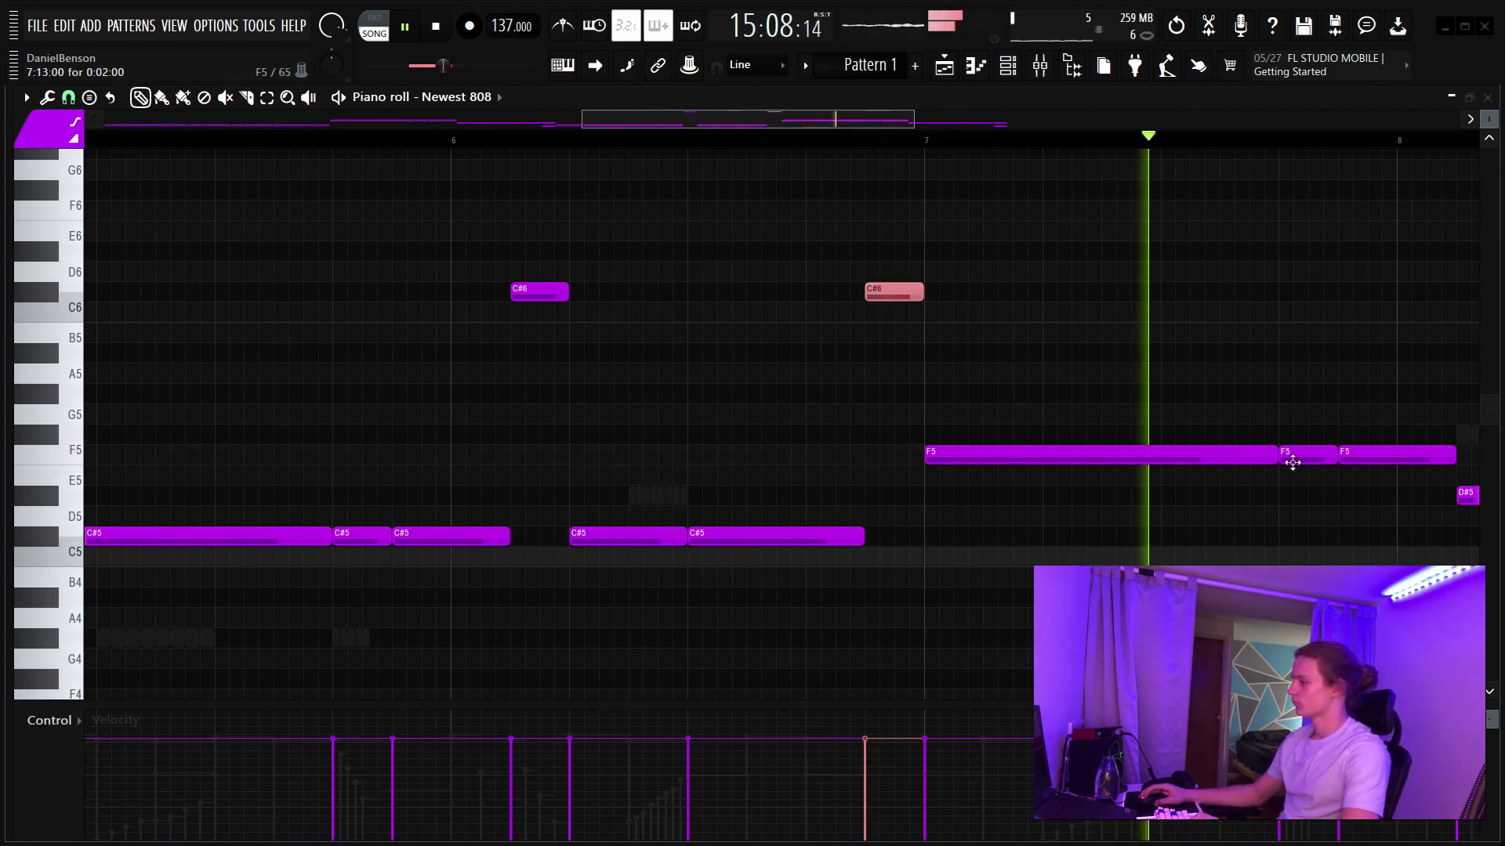
- Raise the short F5 near the end of bar 7 to F6 and the first two D#5 notes of bar 8 to D#6
{"action": "key", "text": "ctrl+Up"}
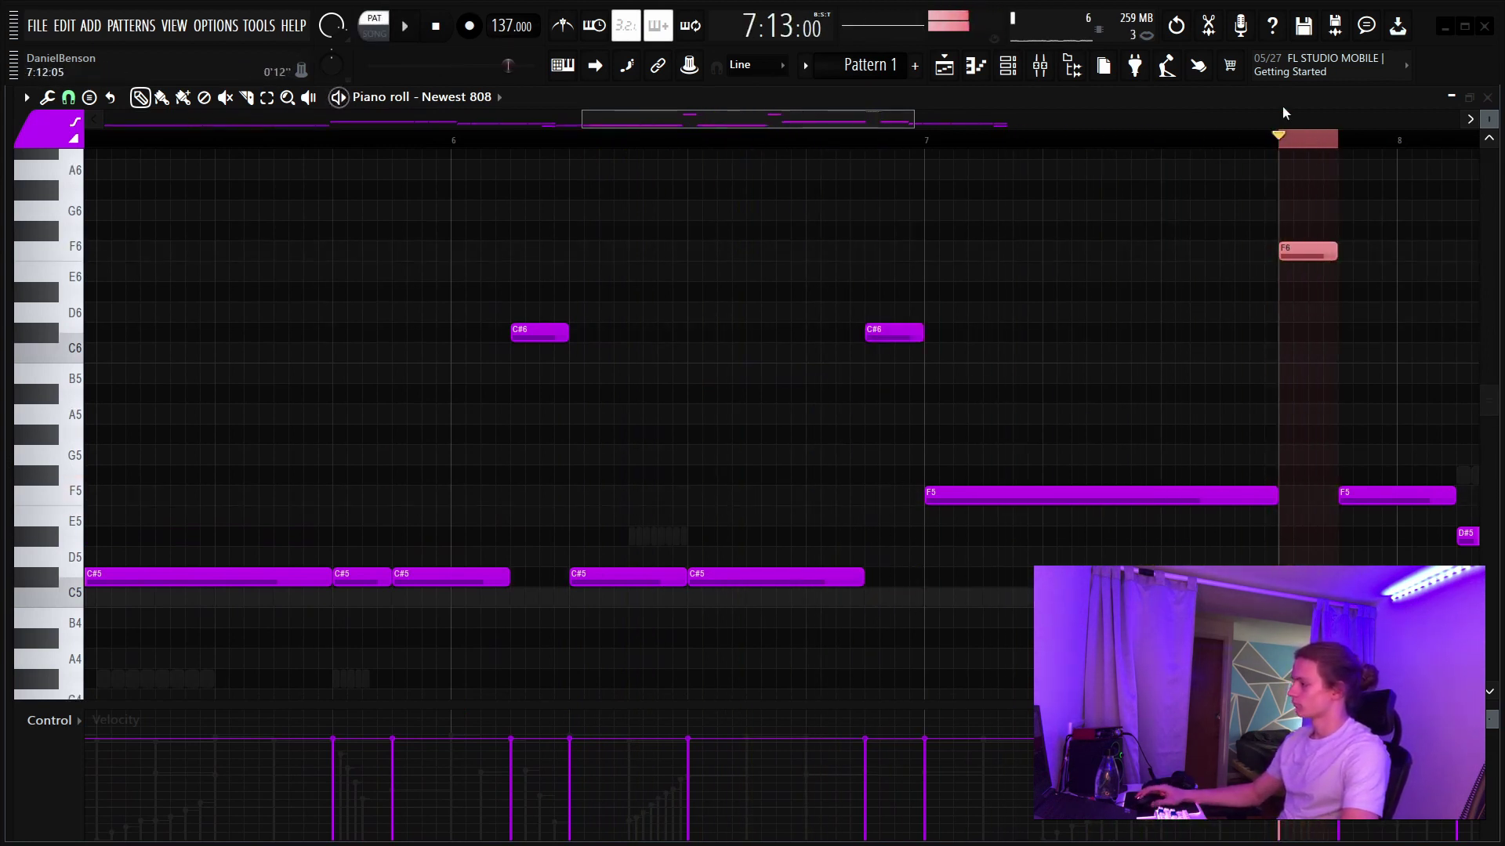
{"action": "scroll", "coordinate": [1223, 141], "scroll_direction": "down", "scroll_amount": 4}
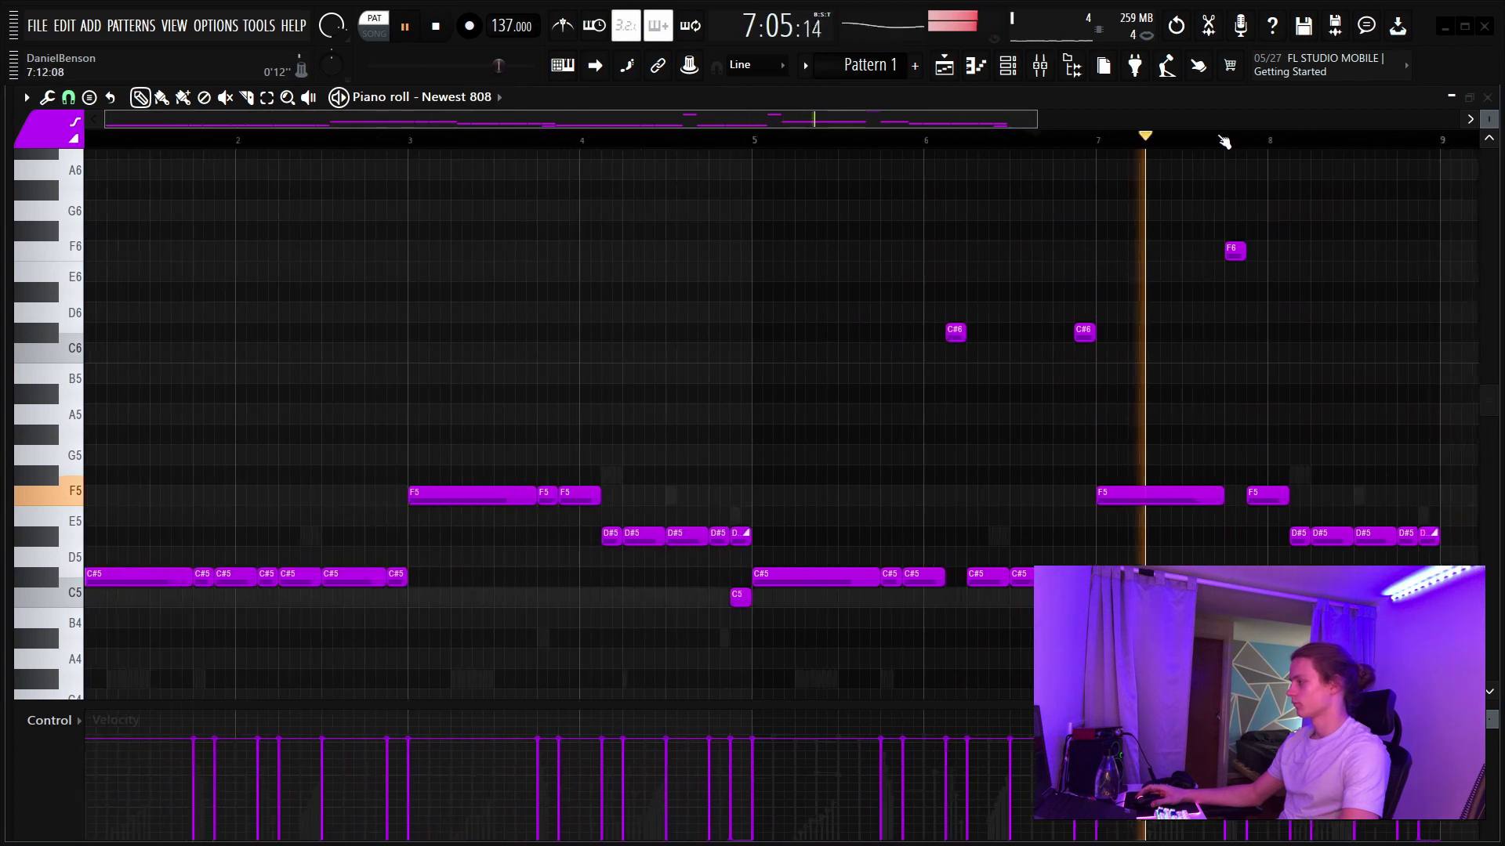
{"action": "scroll", "coordinate": [1225, 145], "scroll_direction": "up", "scroll_amount": 2}
{"action": "scroll", "coordinate": [1225, 147], "scroll_direction": "up", "scroll_amount": 1}
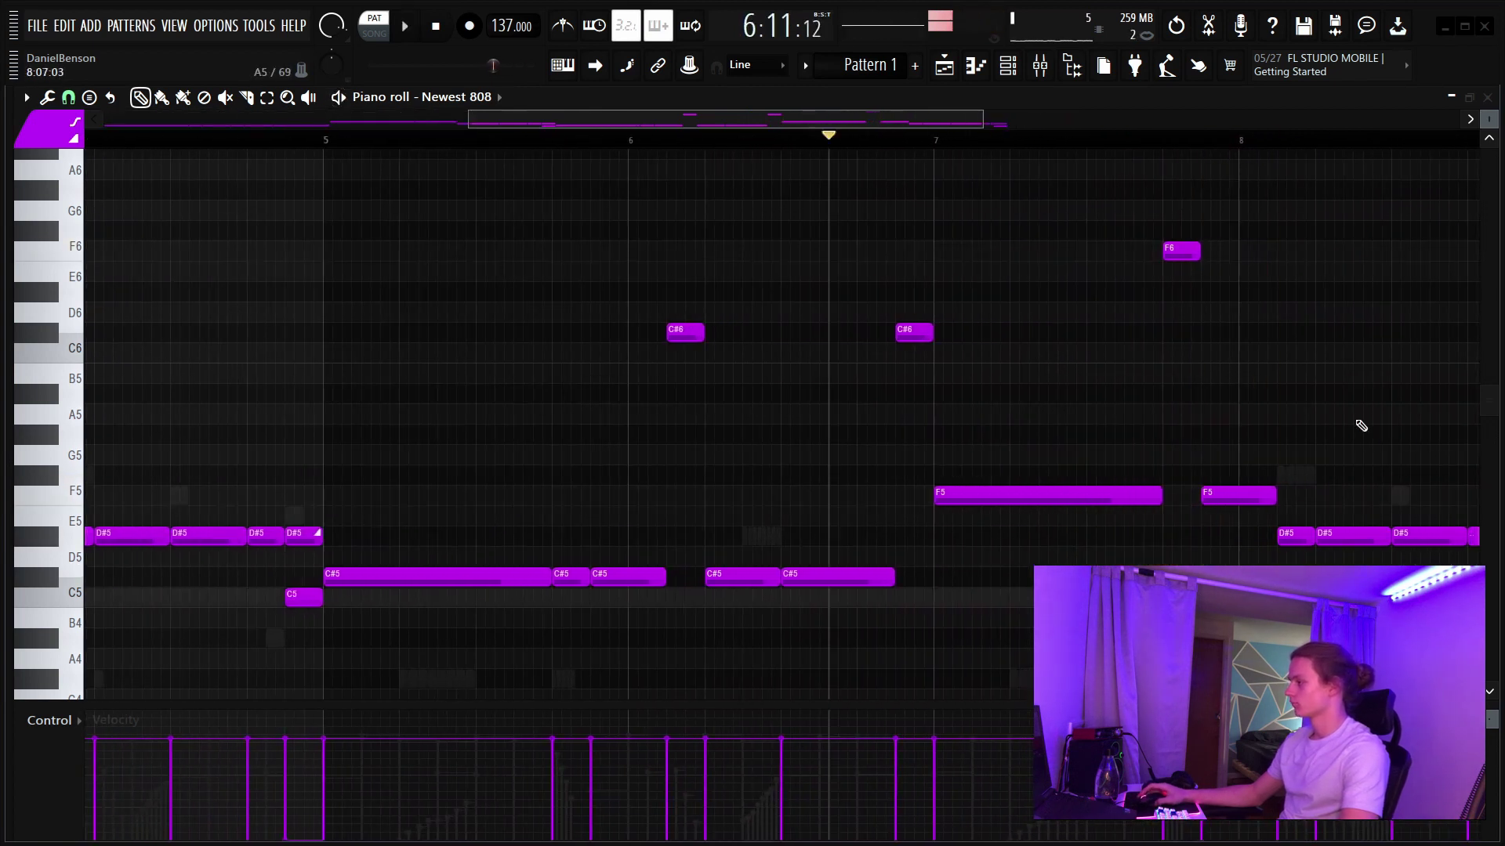
{"action": "key", "text": "space"}
{"action": "left_click_drag", "start_coordinate": [1293, 525], "coordinate": [1340, 544]}
{"action": "key", "text": "ctrl+Up"}
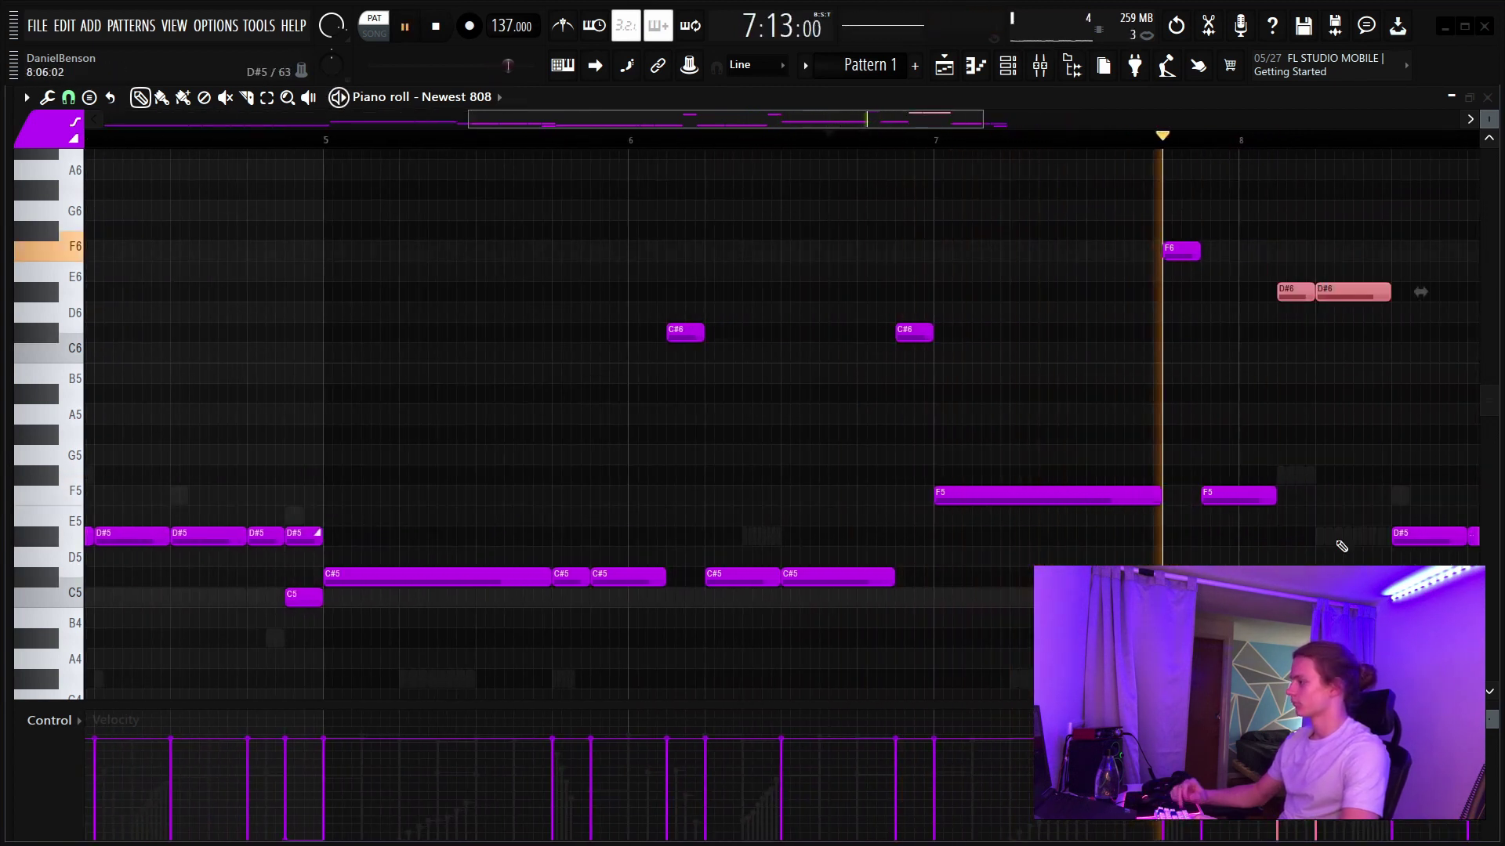
- Raise the short D#5 note near the end of bar 8 and the slide note after it an octave to D#6
{"action": "scroll", "coordinate": [1258, 152], "scroll_direction": "down", "scroll_amount": 3}
{"action": "key", "text": "space"}
{"action": "scroll", "coordinate": [1271, 151], "scroll_direction": "up", "scroll_amount": 4}
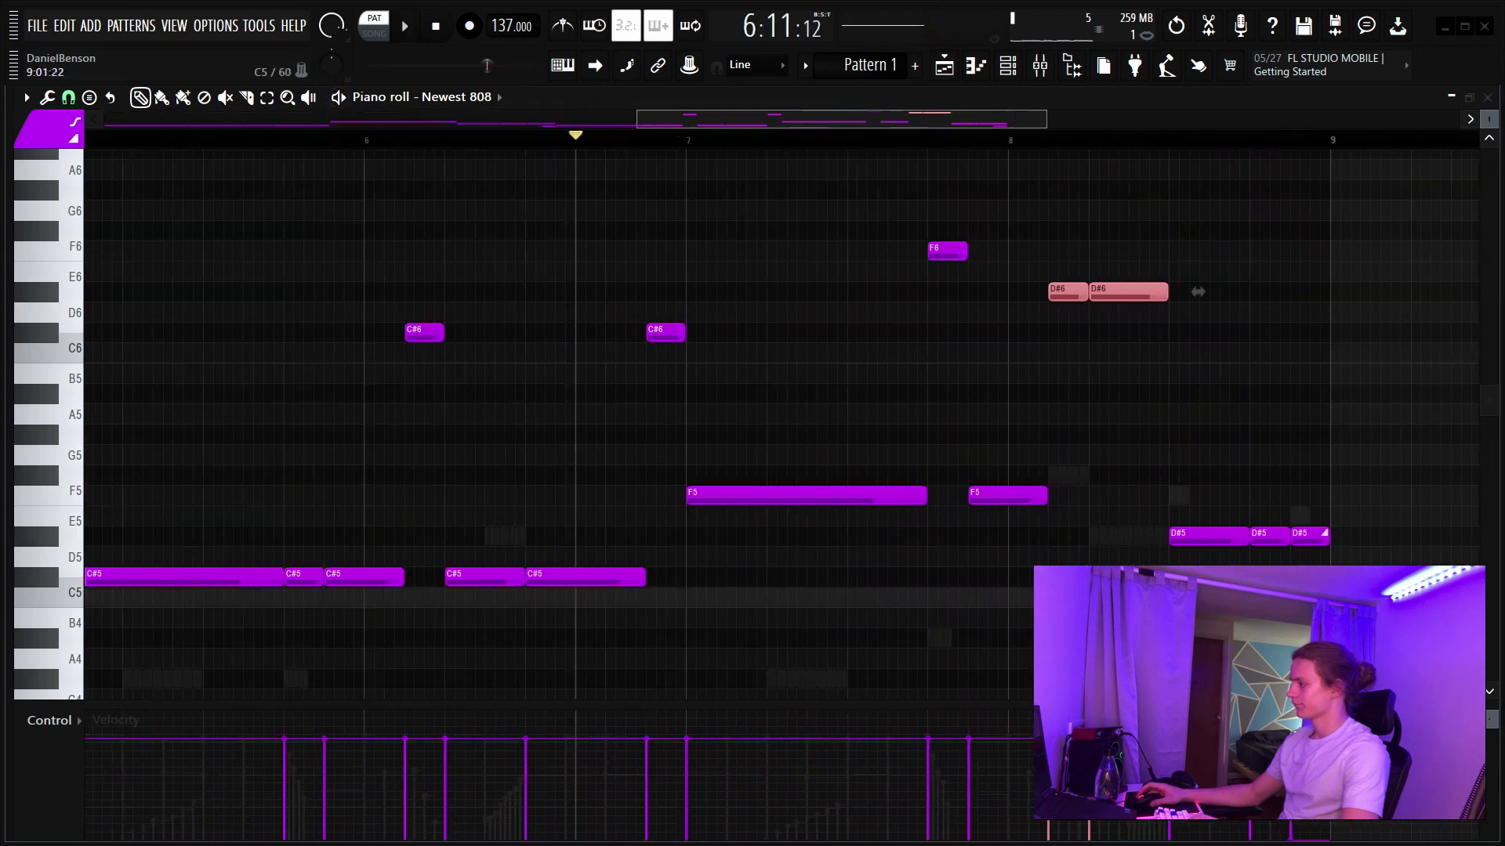
{"action": "left_click_drag", "start_coordinate": [1211, 519], "coordinate": [1256, 544]}
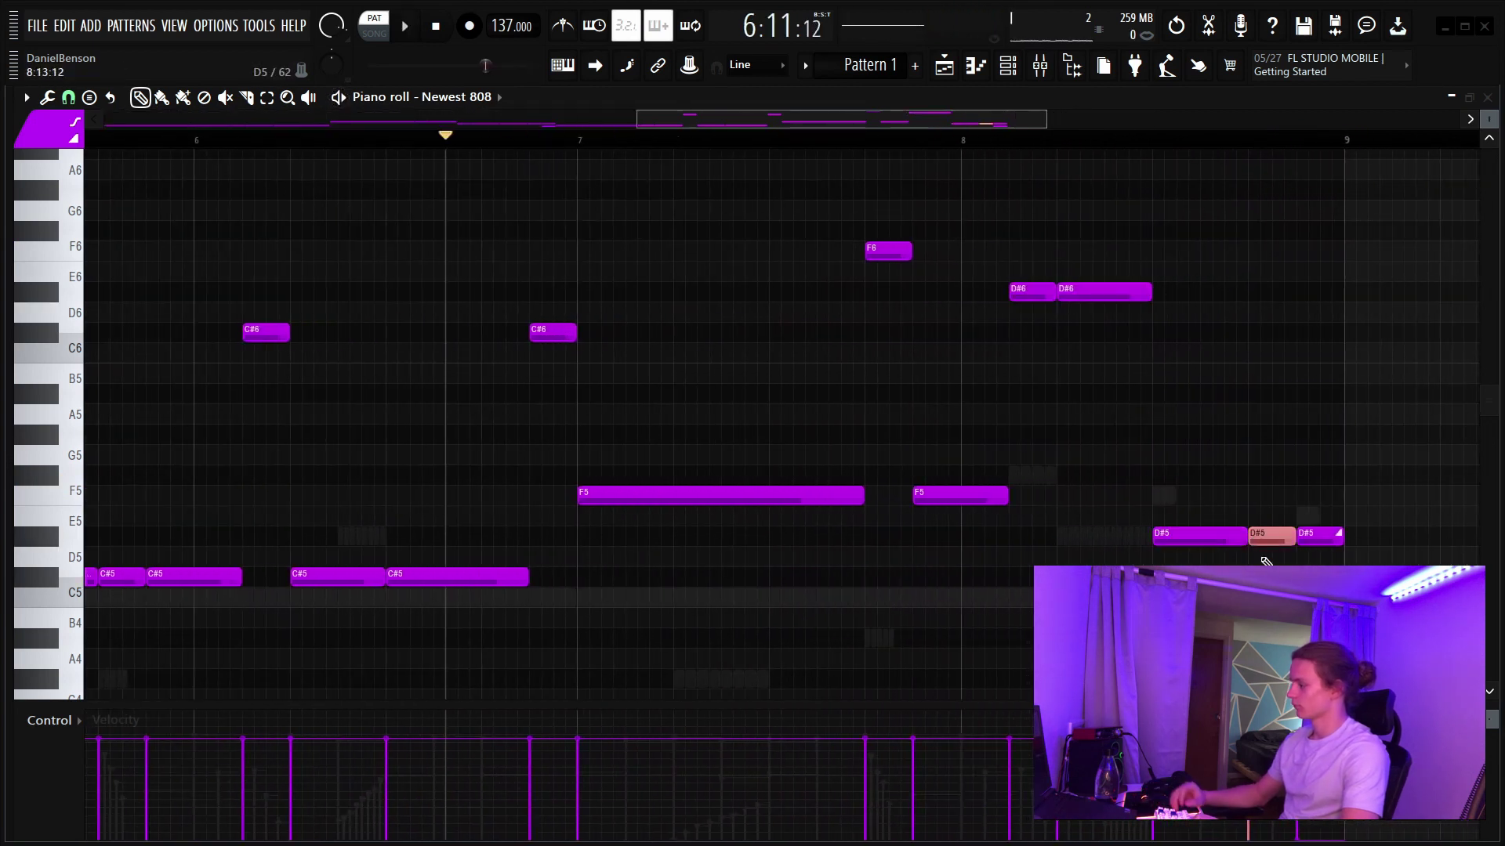
{"action": "left_click", "coordinate": [1308, 536]}
{"action": "key", "text": "ctrl+Up"}
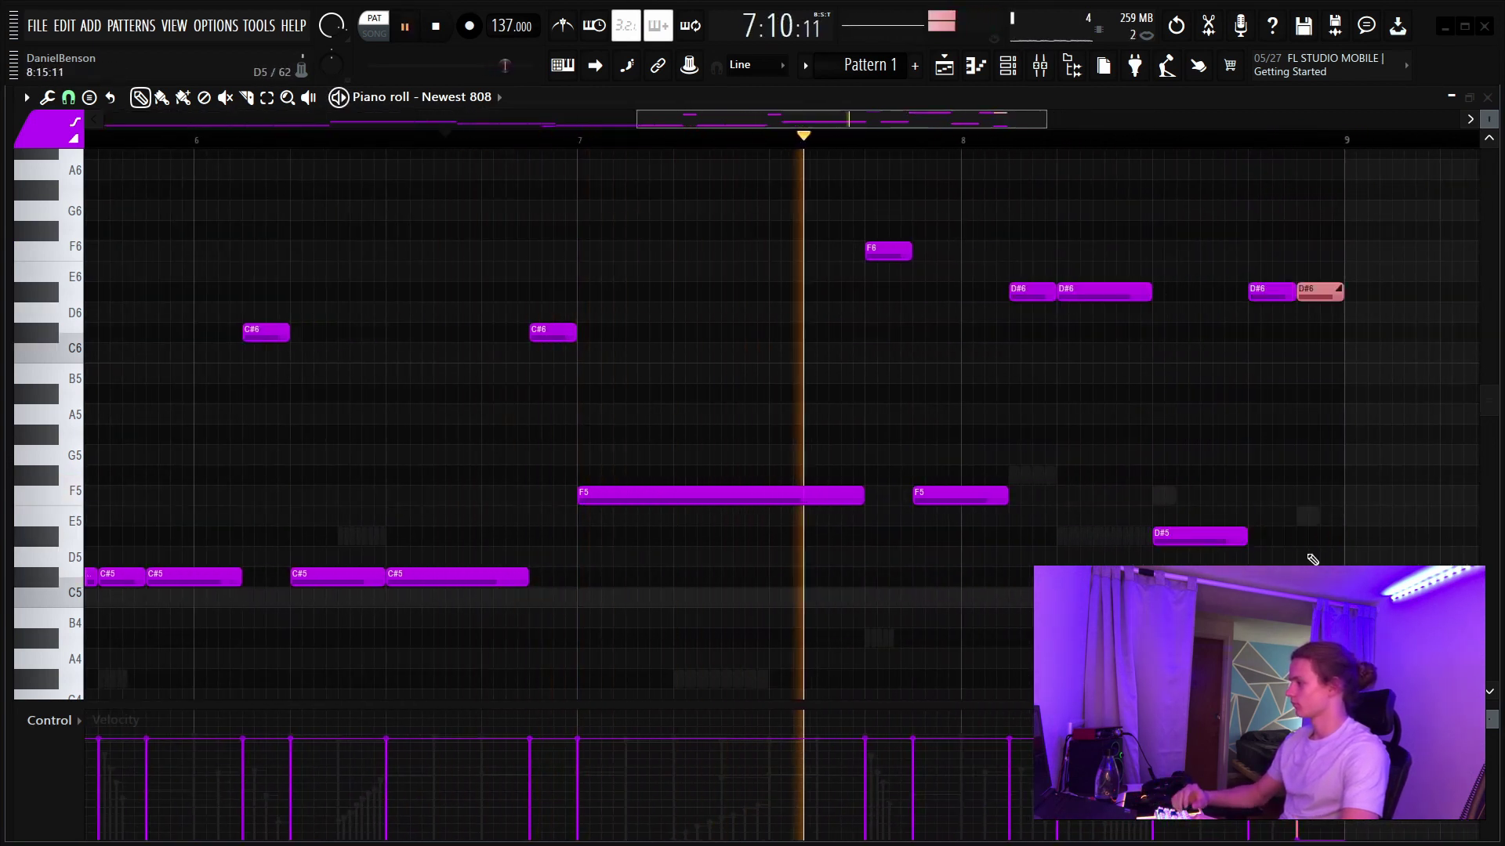
- Move the kick just before bar 4 onto that bar's second beat and play the pattern back from near its end
{"action": "left_click", "coordinate": [1283, 492]}
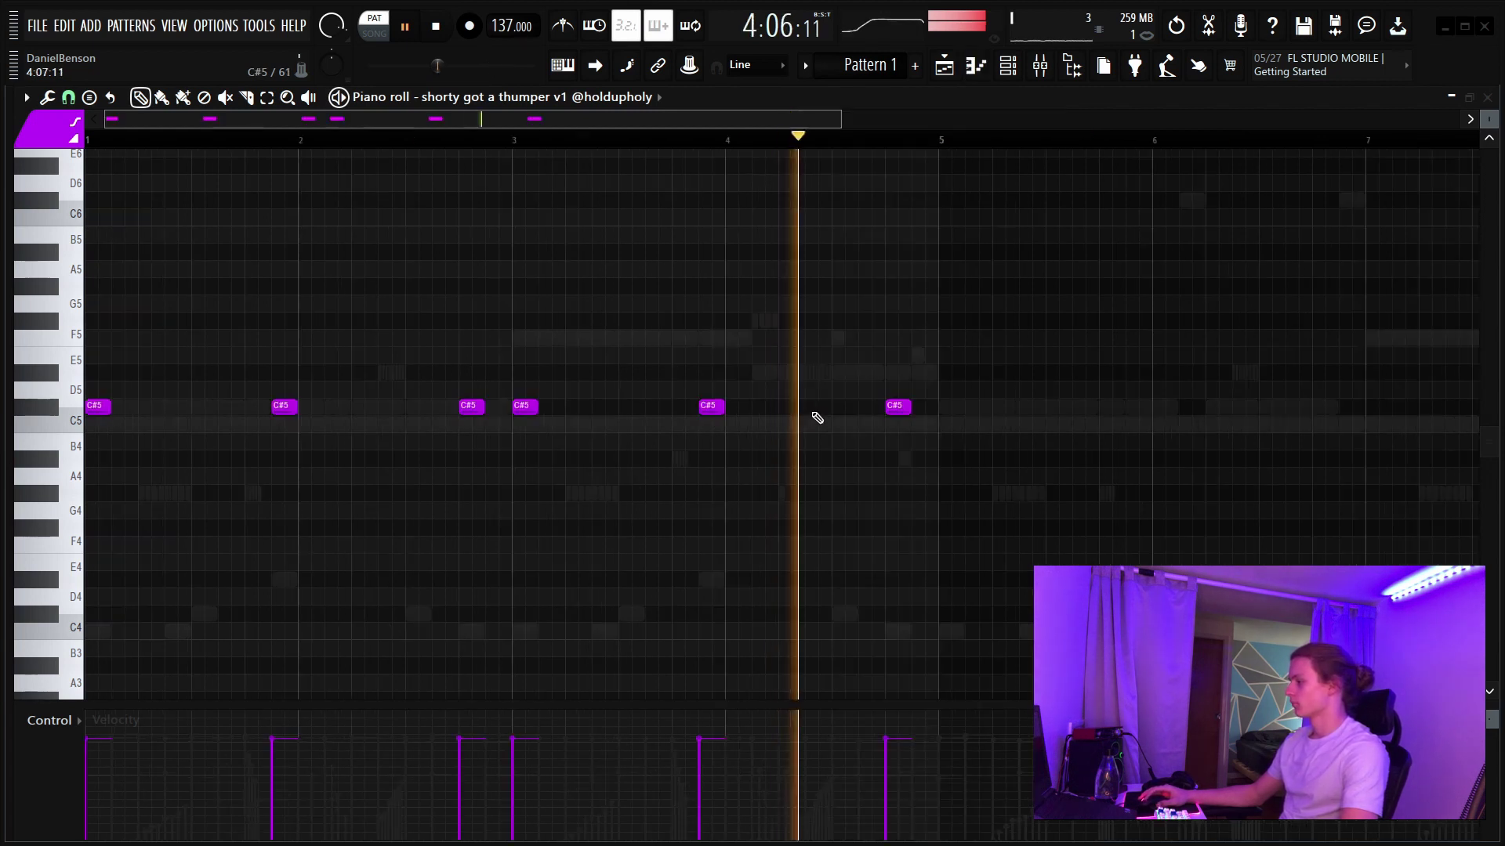
{"action": "key", "text": "space"}
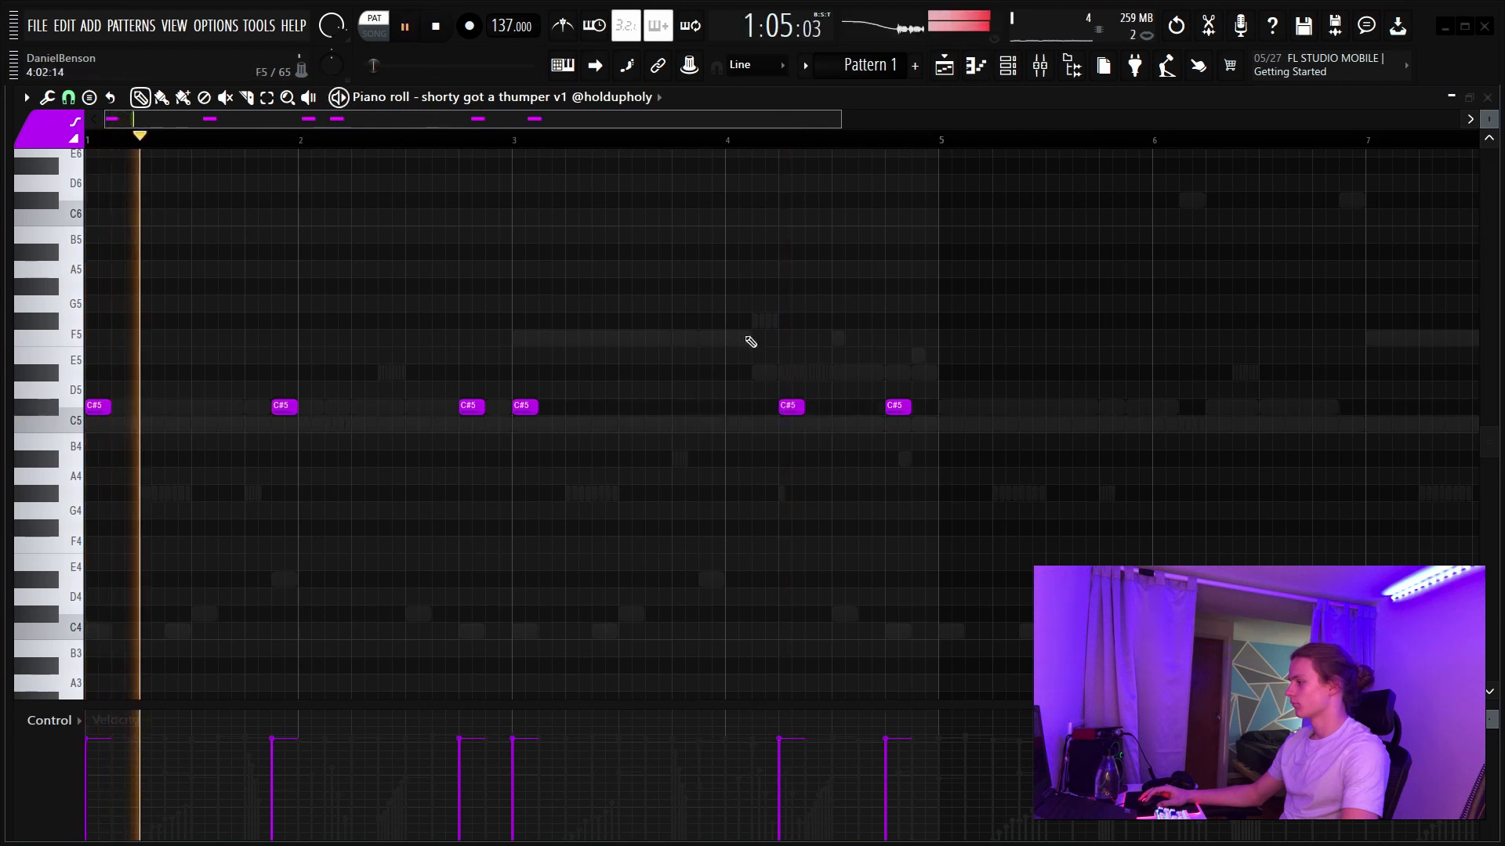
{"action": "key", "text": "space"}
{"action": "left_click", "coordinate": [679, 147]}
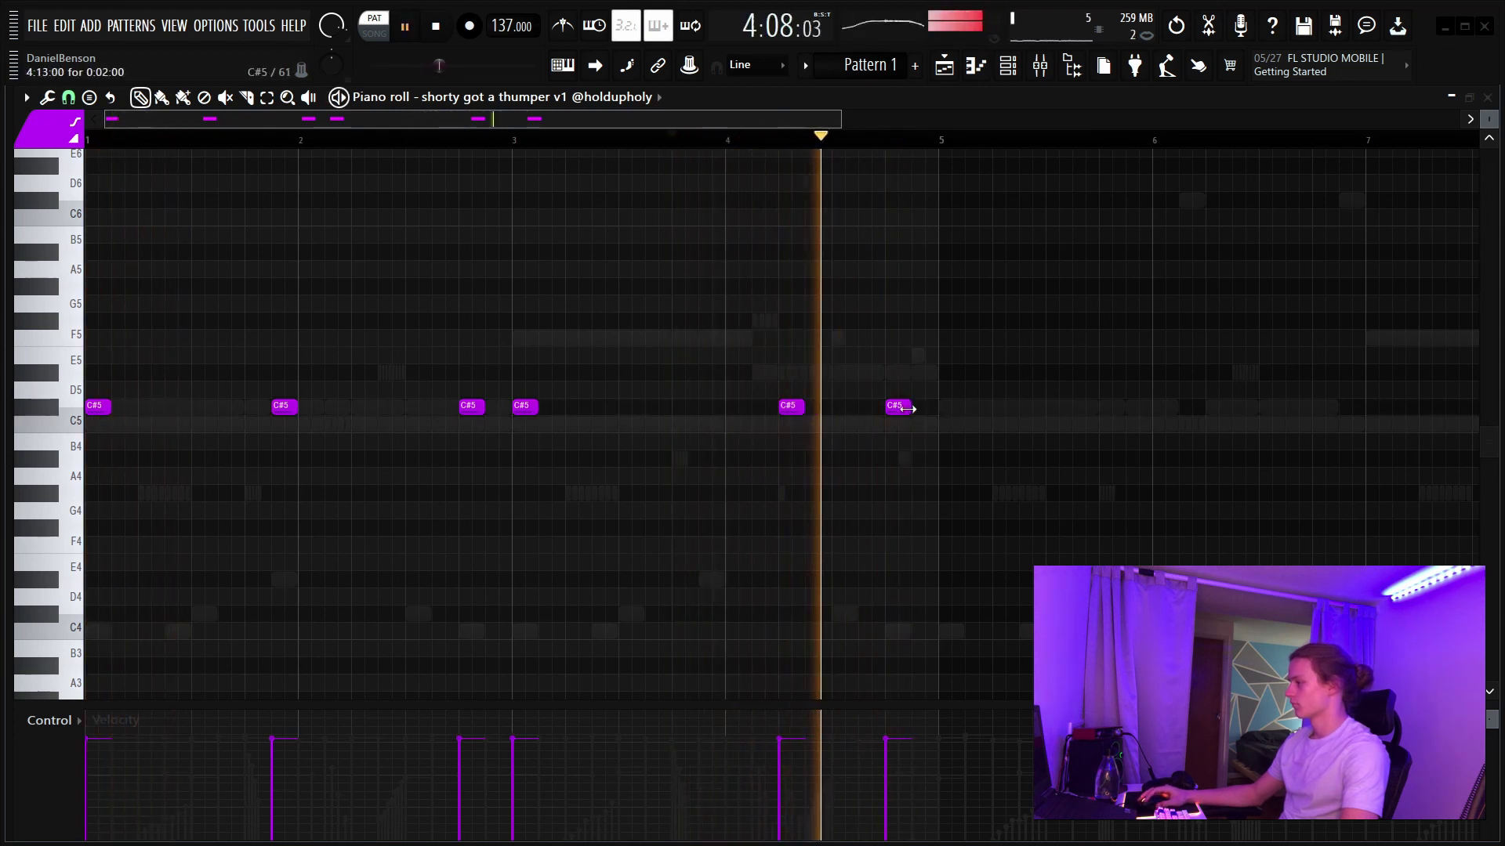
- Shift the last kick of bar 4 half a beat earlier and add another kick after it
{"action": "key", "text": "space"}
{"action": "left_click_drag", "start_coordinate": [865, 416], "coordinate": [872, 415]}
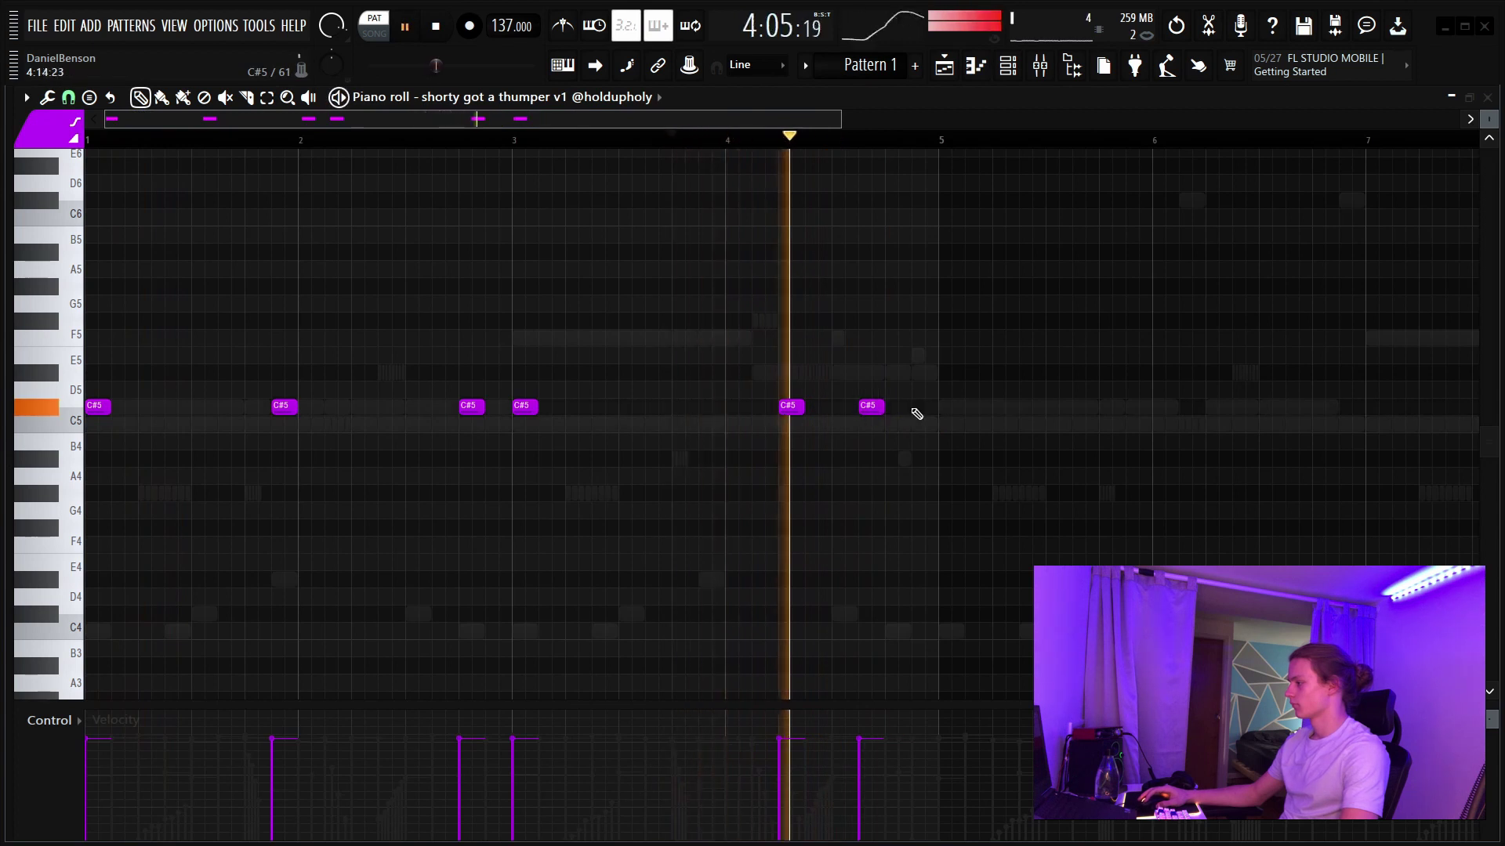
{"action": "left_click", "coordinate": [914, 408]}
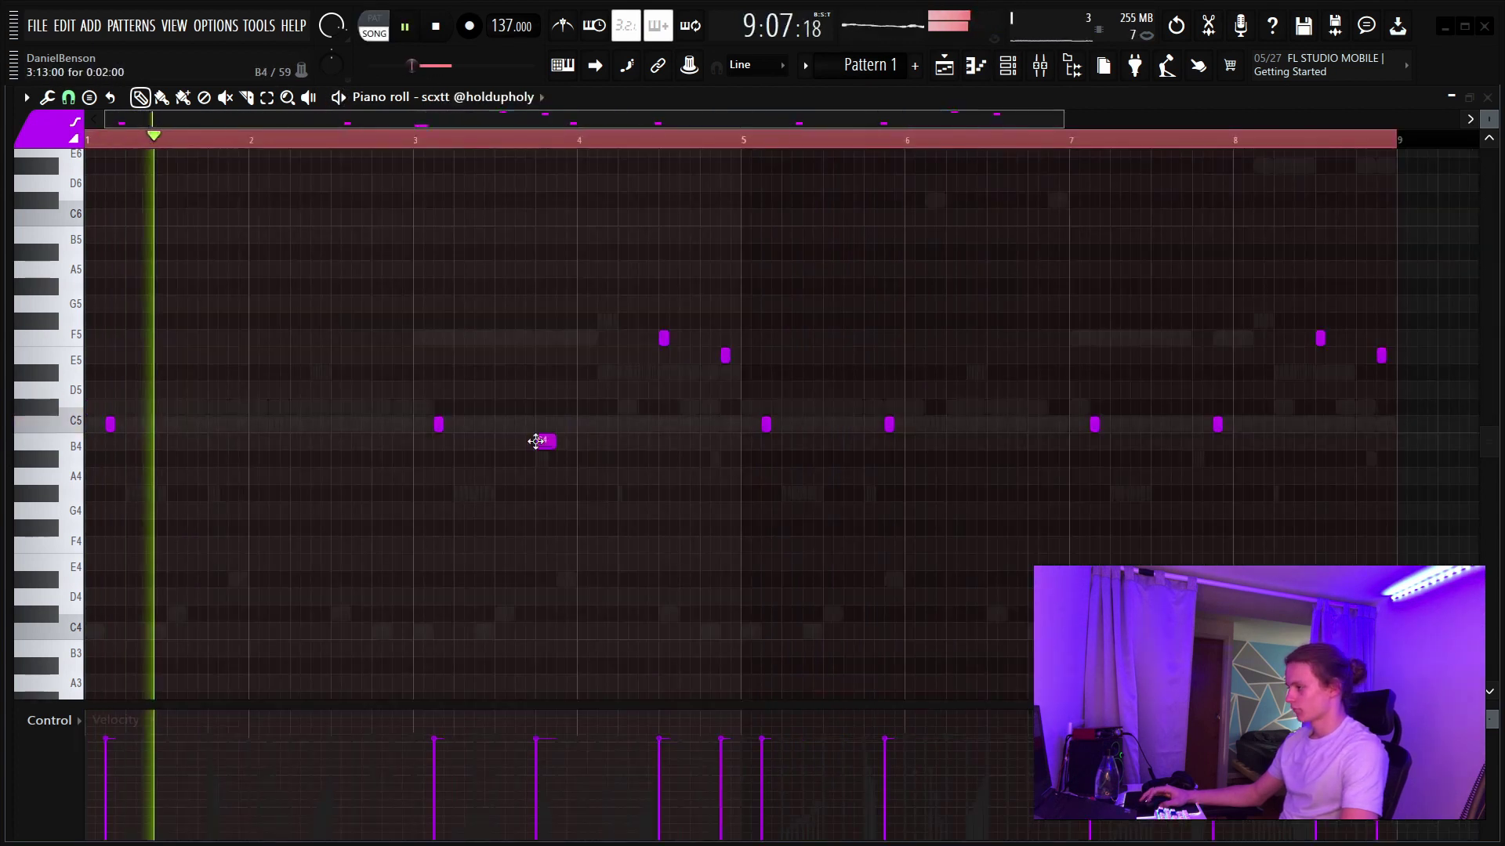
- Delete the scxtt percussion notes near the ends of bars 3, 5 and 7 and adjust that channel's volume
{"action": "right_click", "coordinate": [889, 424]}
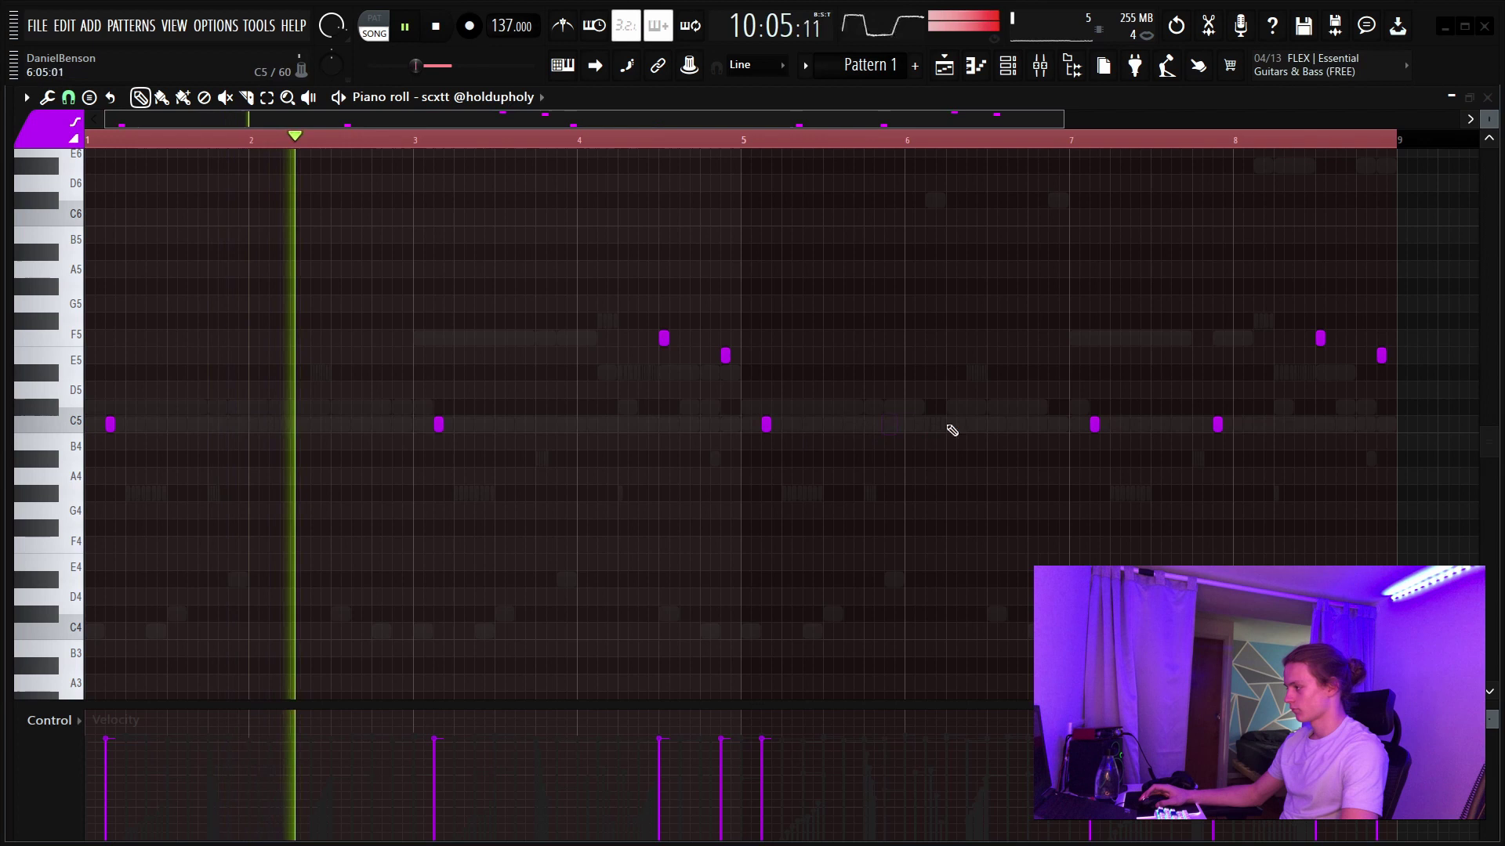
{"action": "right_click", "coordinate": [1217, 424]}
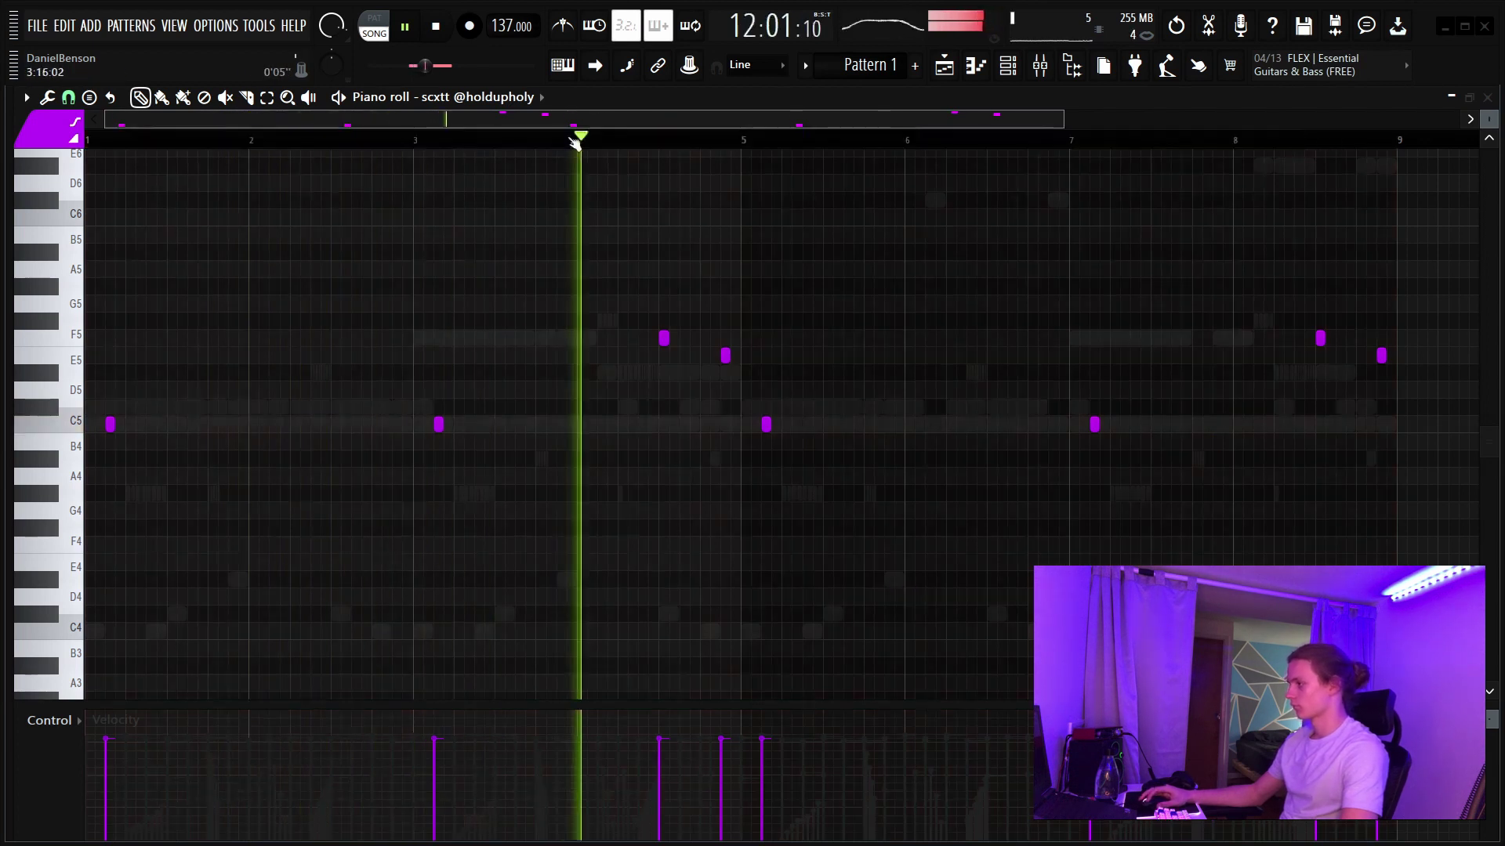
{"action": "left_click", "coordinate": [1011, 67]}
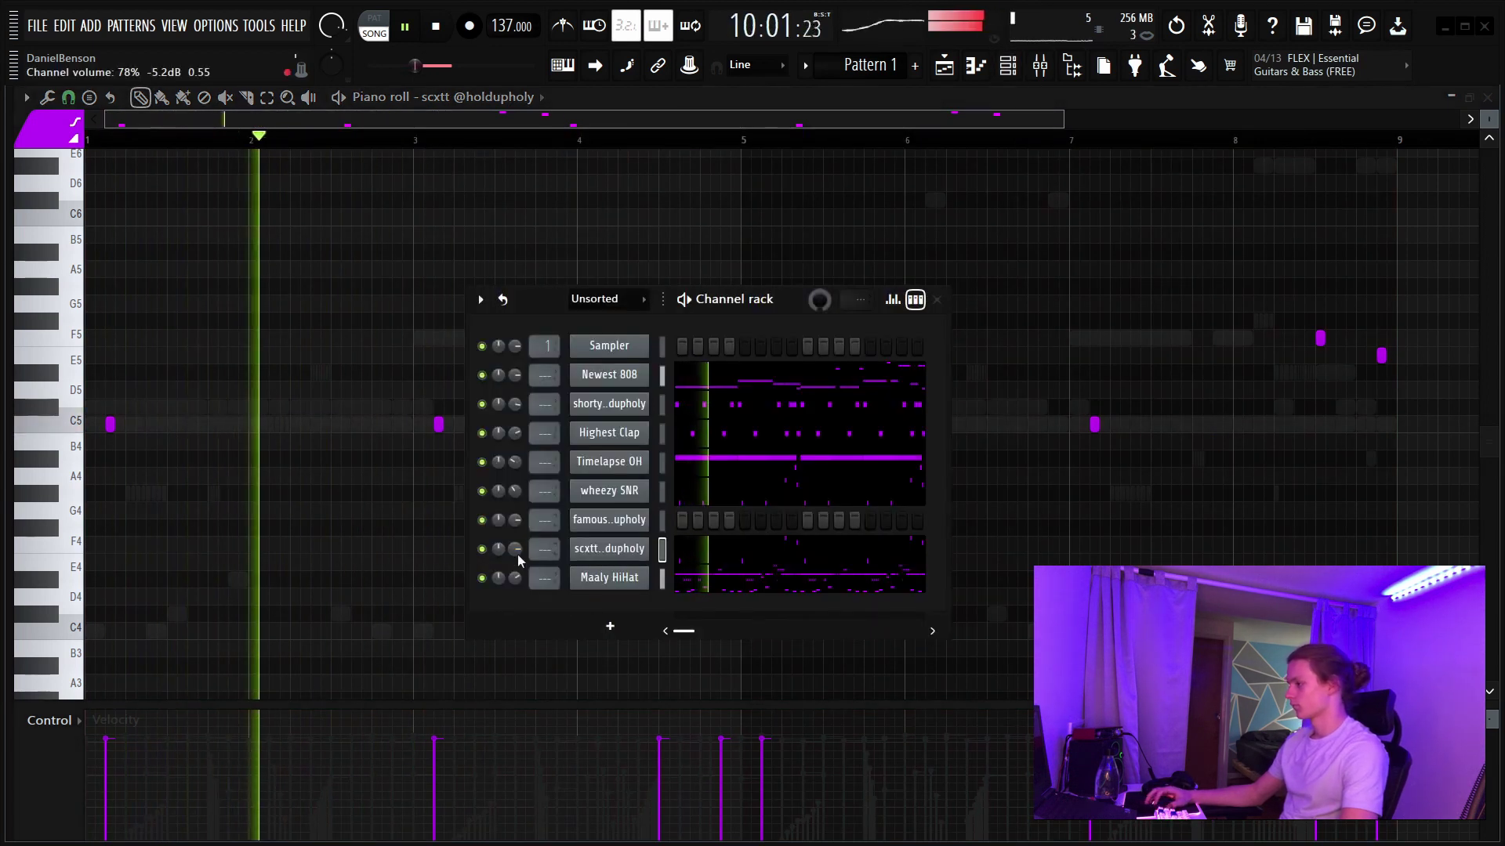
{"action": "left_click_drag", "start_coordinate": [515, 550], "coordinate": [515, 548]}
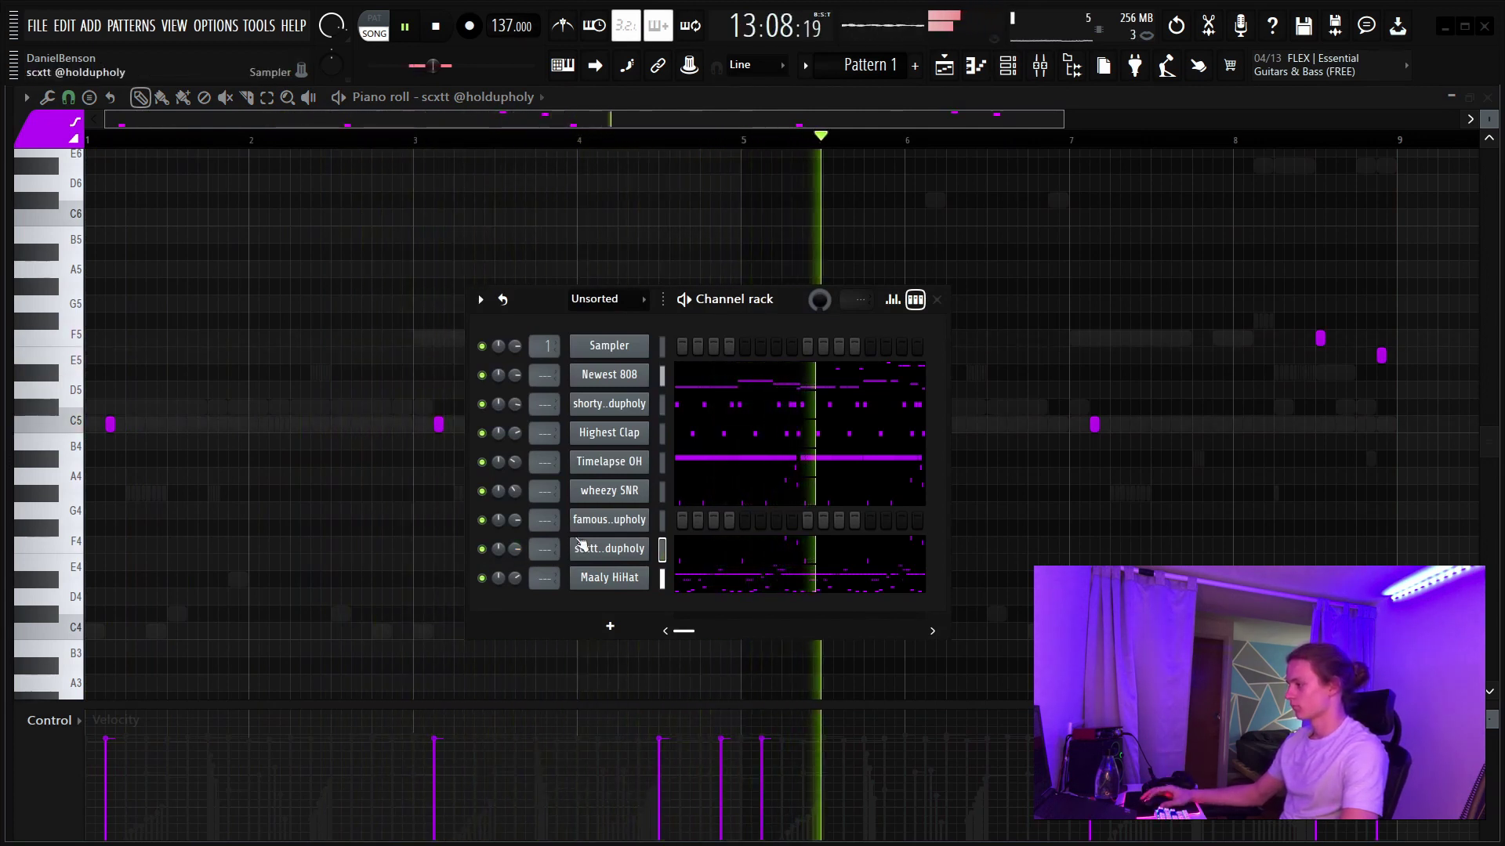
- Delete the empty famous channel between wheezy SNR and the scxtt percussion
{"action": "right_click", "coordinate": [623, 526]}
{"action": "left_click", "coordinate": [683, 608]}
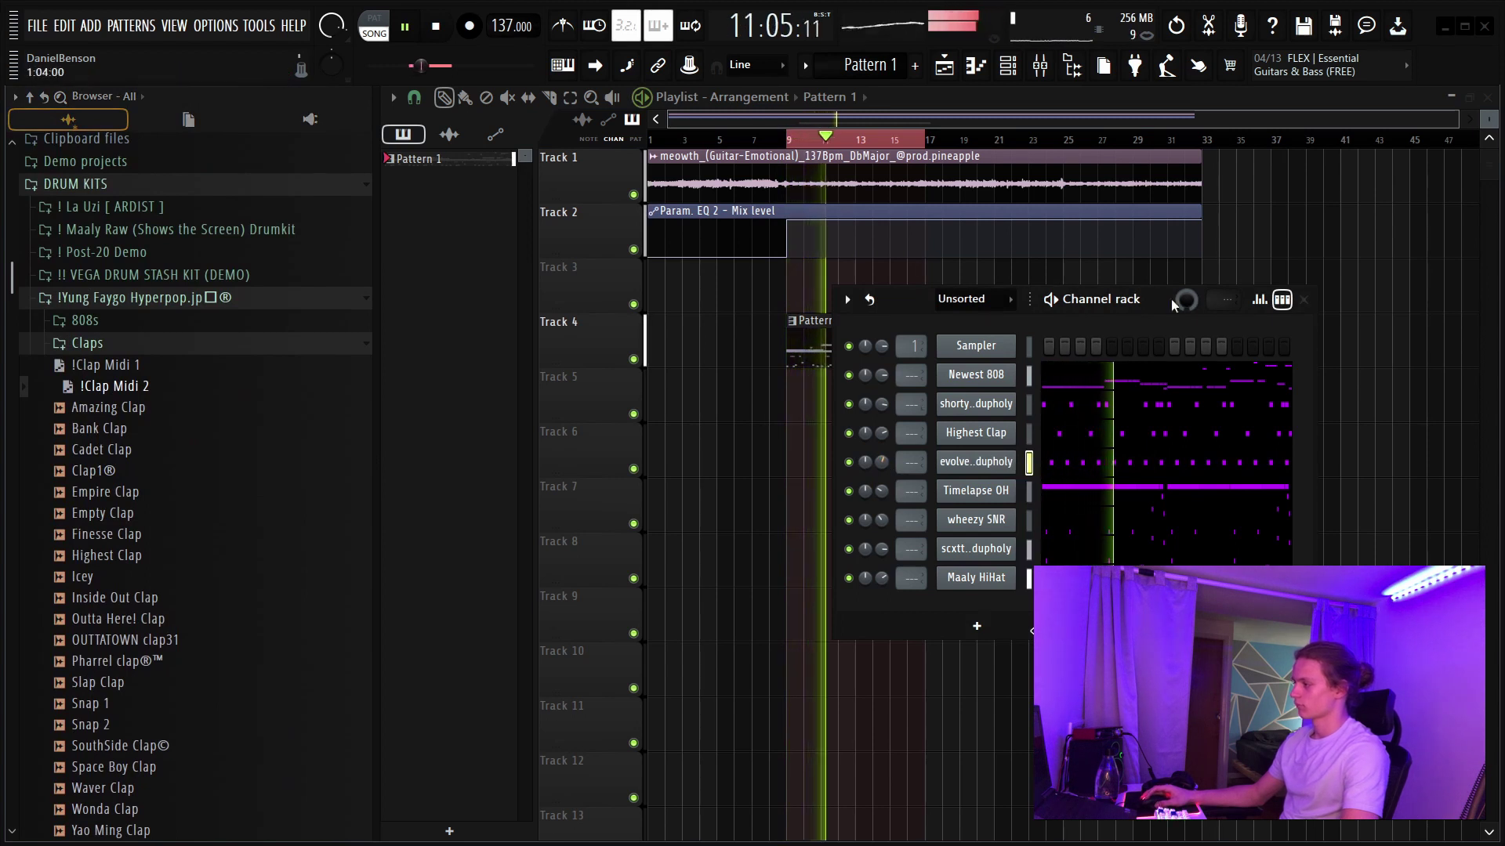
- Collapse the browser and hide the channel rack so that the playlist arrangement is unobstructed
{"action": "left_click_drag", "start_coordinate": [1173, 305], "coordinate": [1135, 311]}
{"action": "left_click_drag", "start_coordinate": [375, 434], "coordinate": [107, 428]}
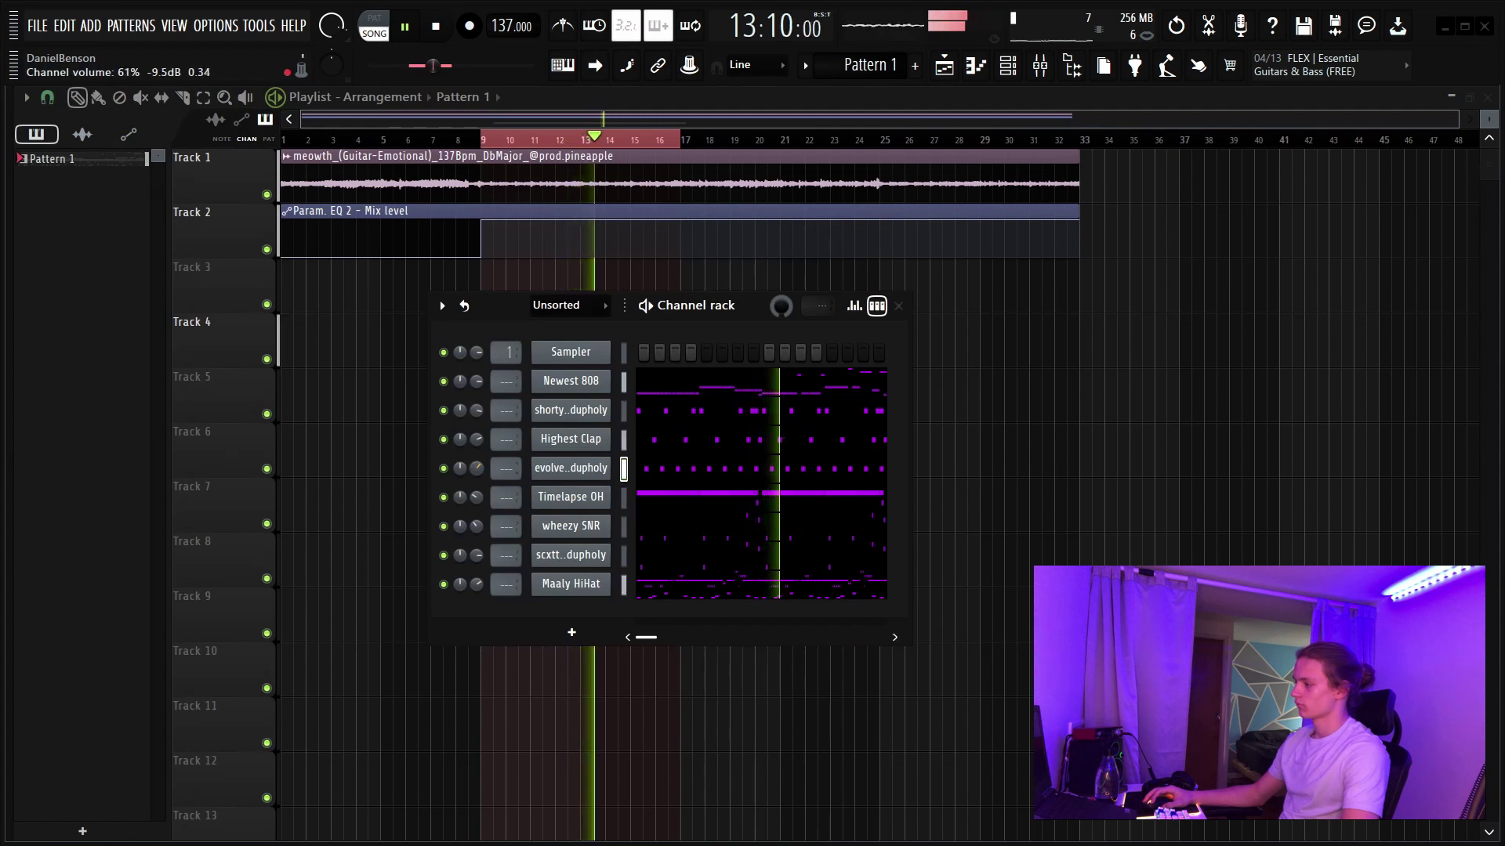
{"action": "key", "text": "F6"}
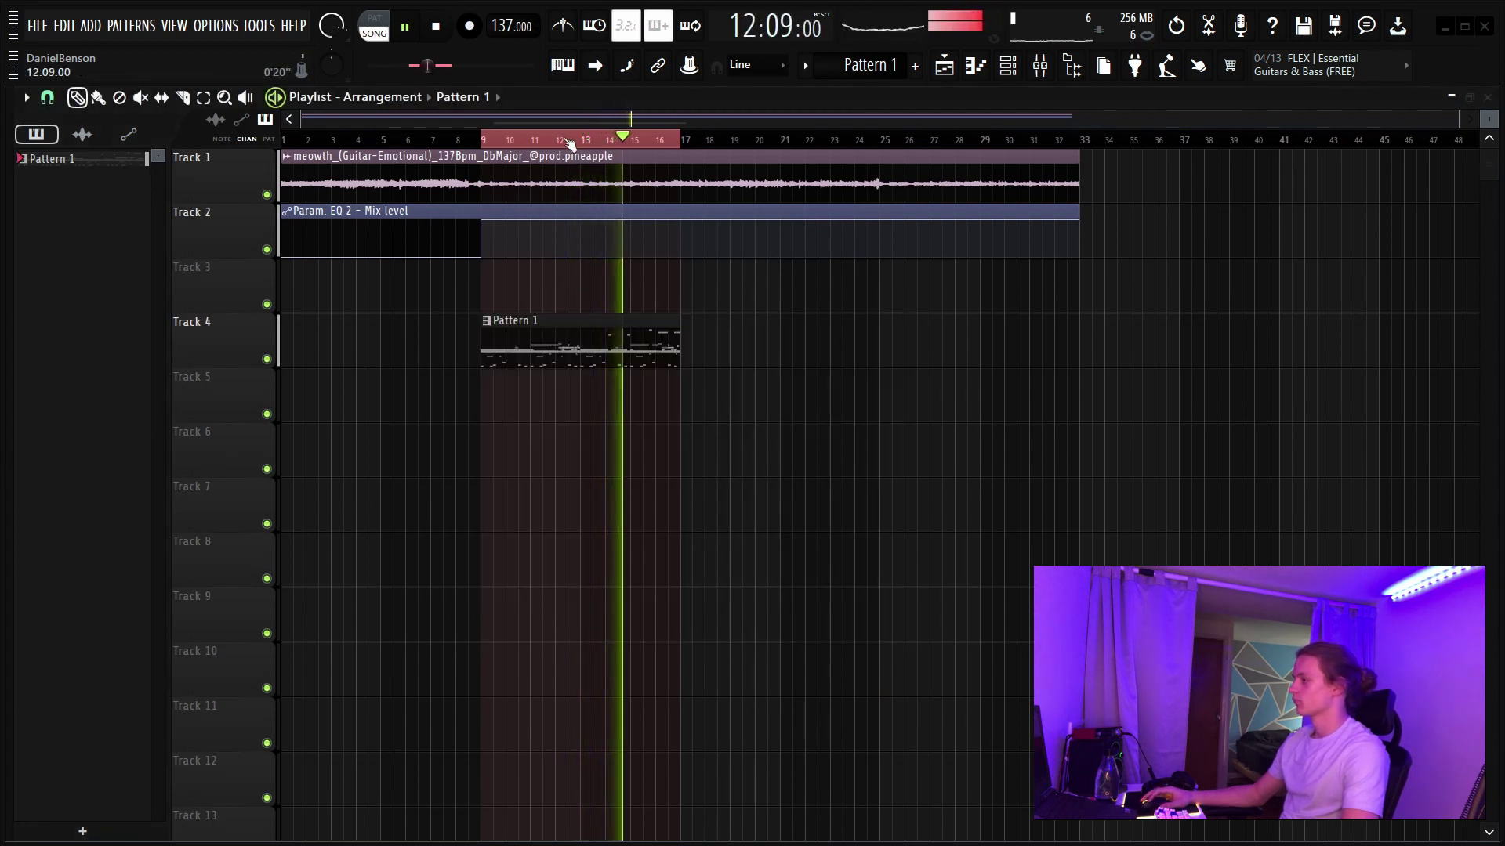